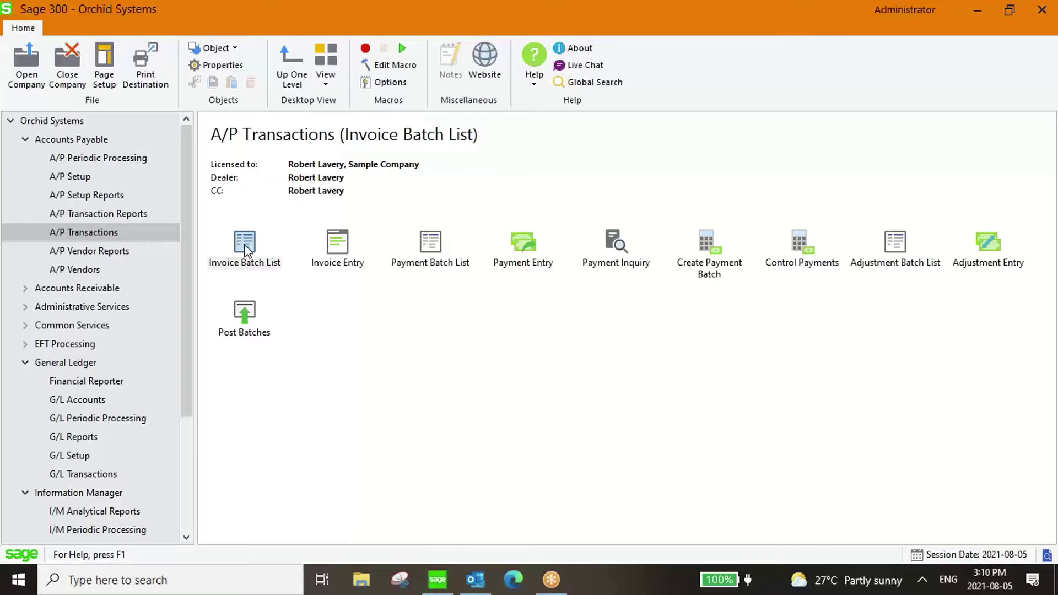
- Open A/P invoice batch 31, Document Management Link, from the Invoice Batch List
{"action": "double_click", "coordinate": [243, 243]}
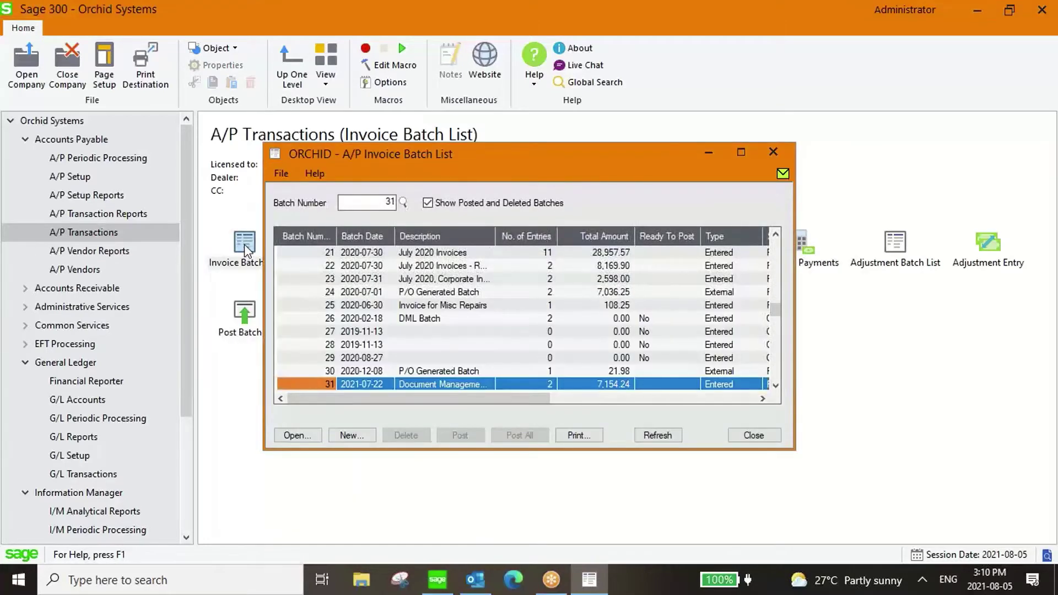
{"action": "left_click", "coordinate": [406, 386]}
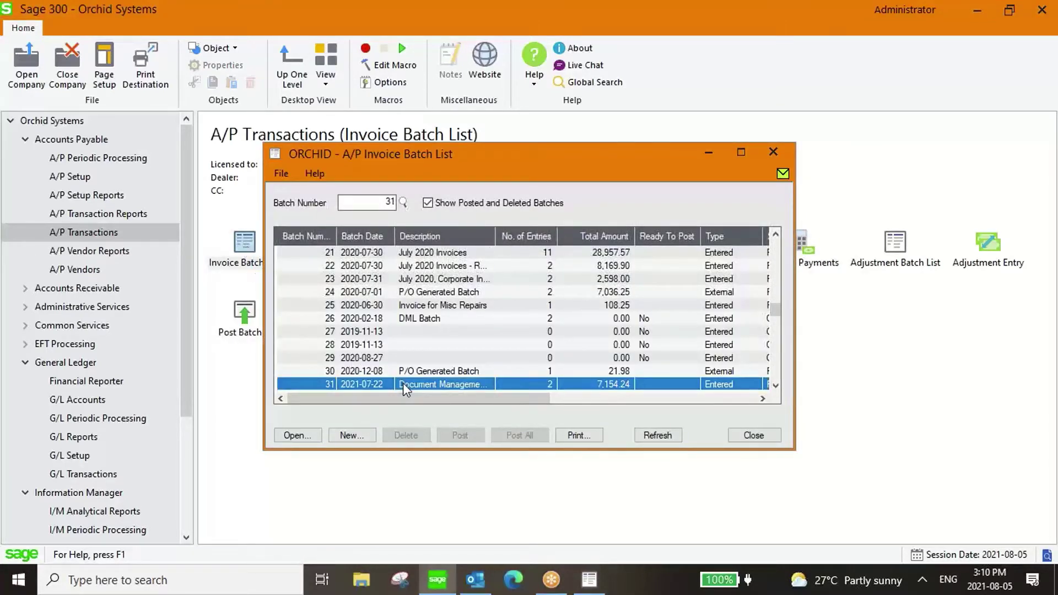
{"action": "double_click", "coordinate": [405, 385]}
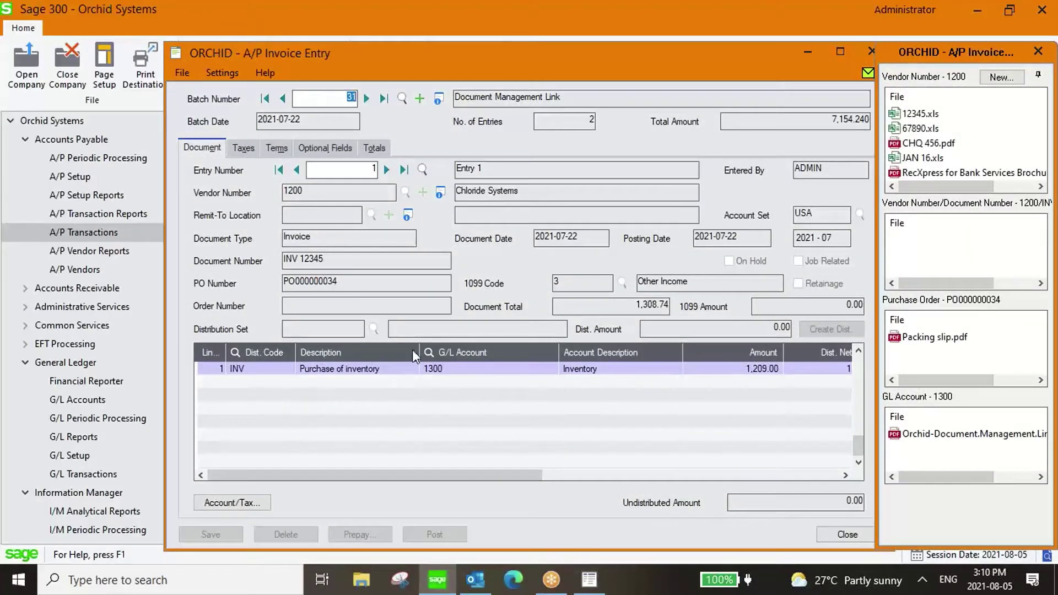
{"action": "left_click_drag", "start_coordinate": [484, 49], "coordinate": [459, 51]}
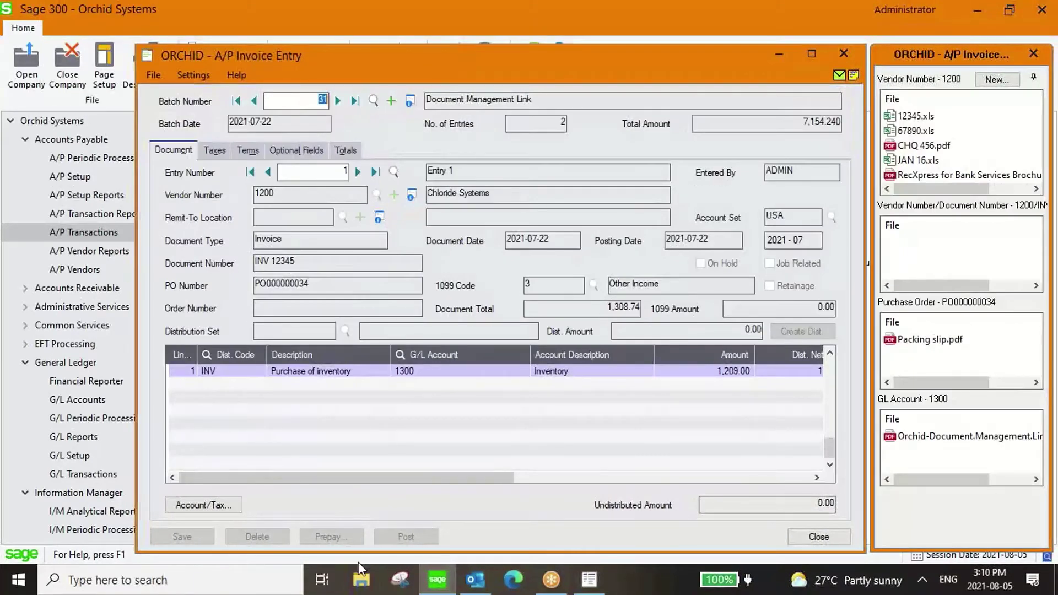
- Inspect the linked document folders under C:\Orchid\Documents, including AP Documents, in File Explorer and close the window
{"action": "left_click", "coordinate": [362, 584]}
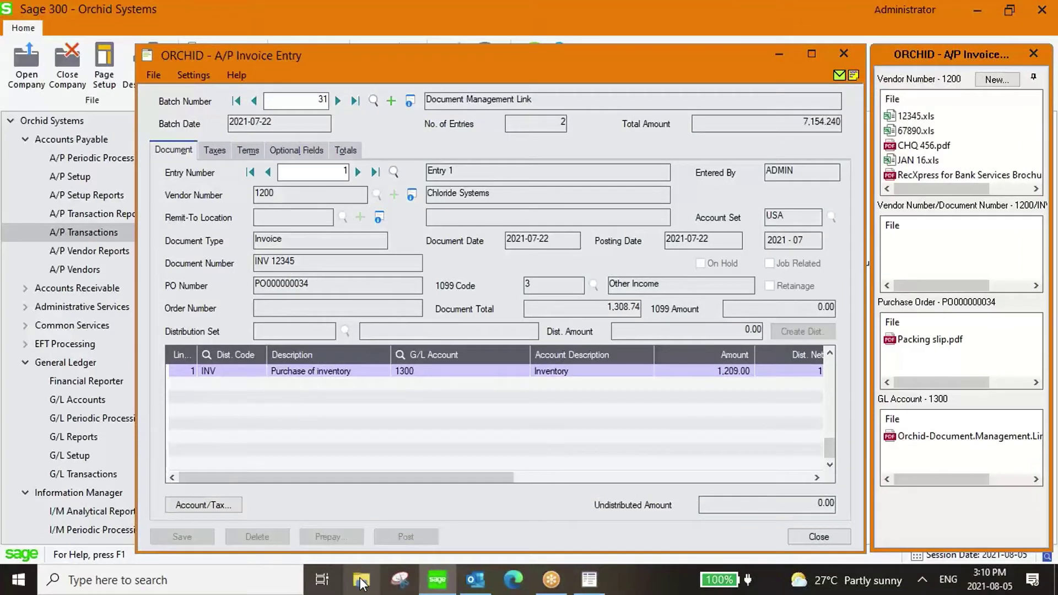
{"action": "scroll", "coordinate": [150, 466], "scroll_direction": "down", "scroll_amount": 2}
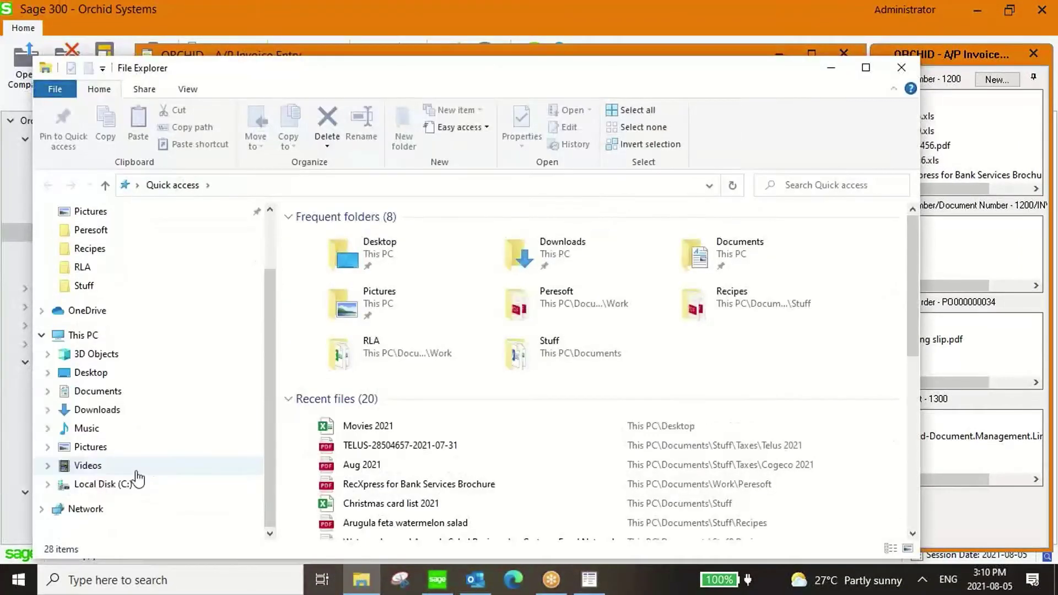
{"action": "left_click", "coordinate": [119, 490]}
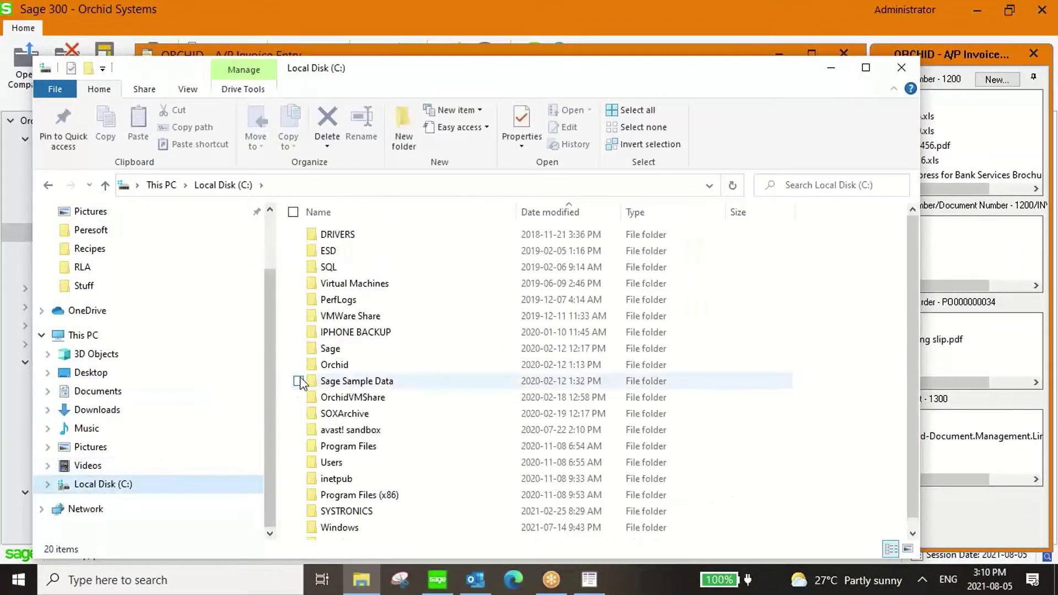
{"action": "double_click", "coordinate": [336, 366]}
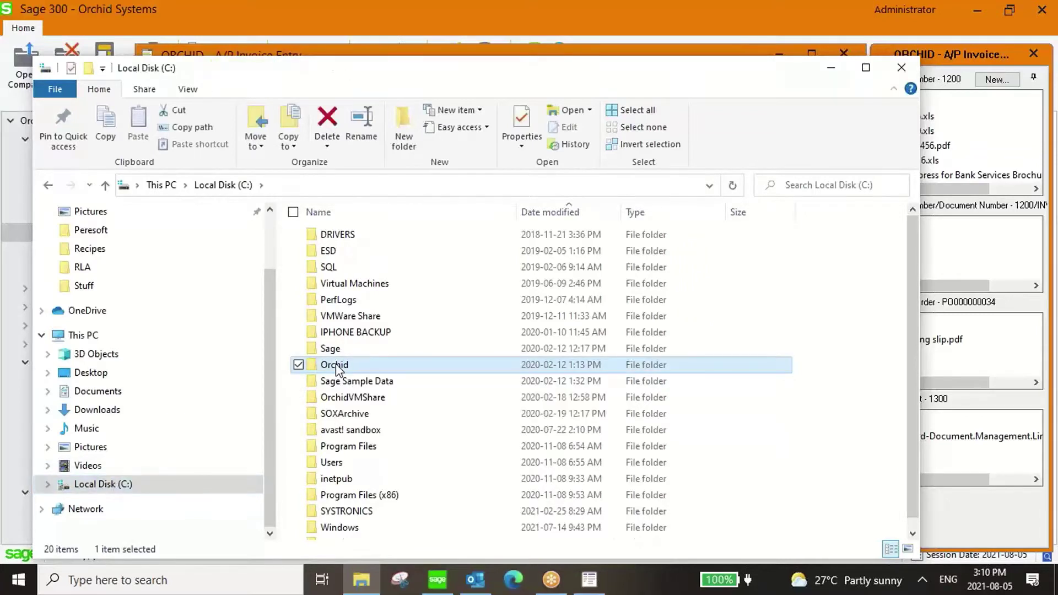
{"action": "double_click", "coordinate": [344, 269]}
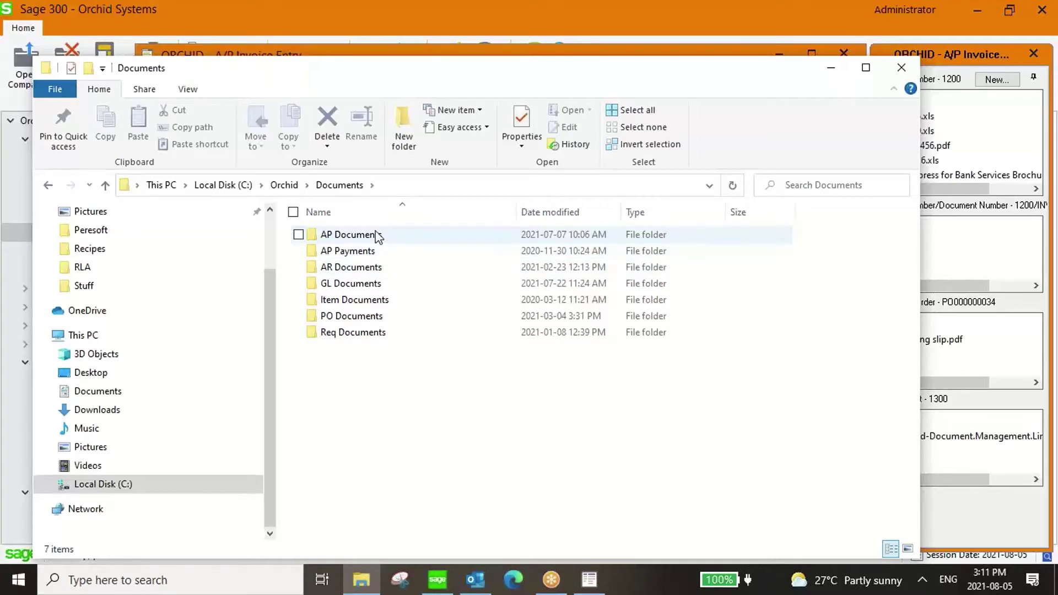
{"action": "double_click", "coordinate": [351, 235]}
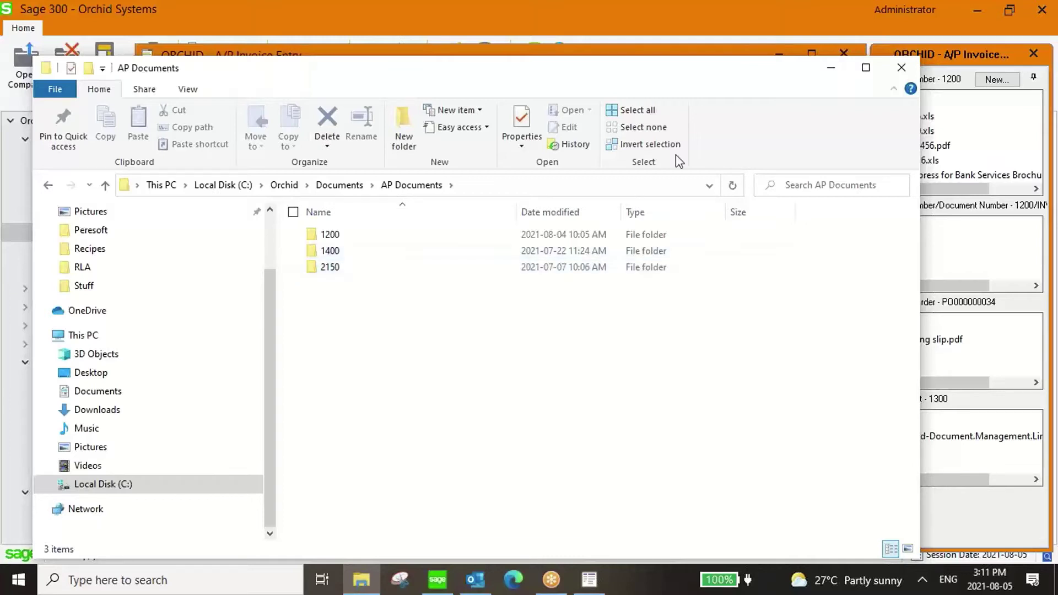
{"action": "left_click", "coordinate": [902, 68]}
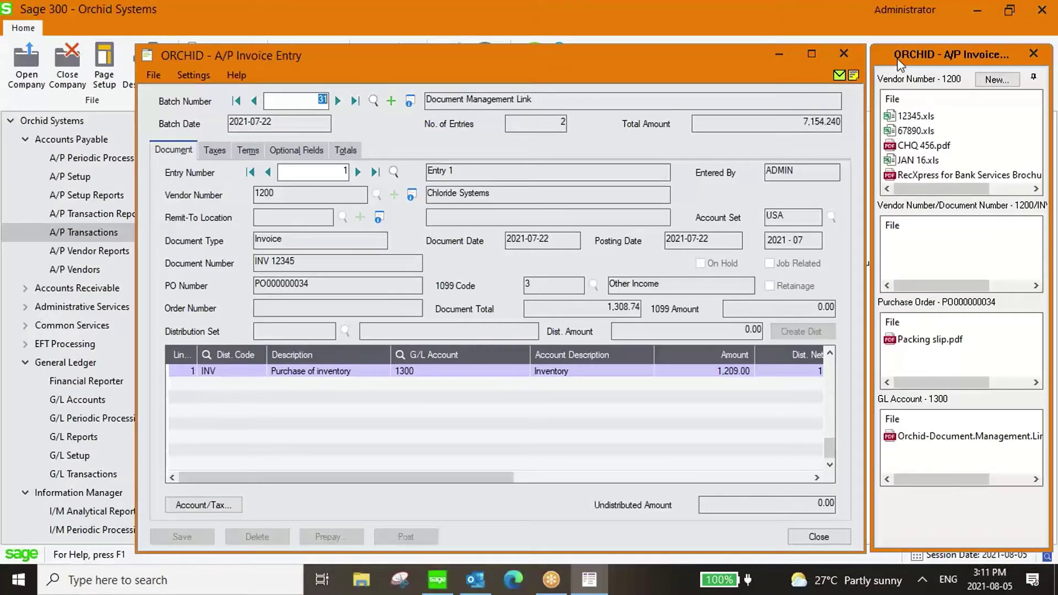
- Compare the attached documents of entry 1 and entry 2 in invoice batch 31, ending on entry 1
{"action": "left_click_drag", "start_coordinate": [646, 54], "coordinate": [558, 52]}
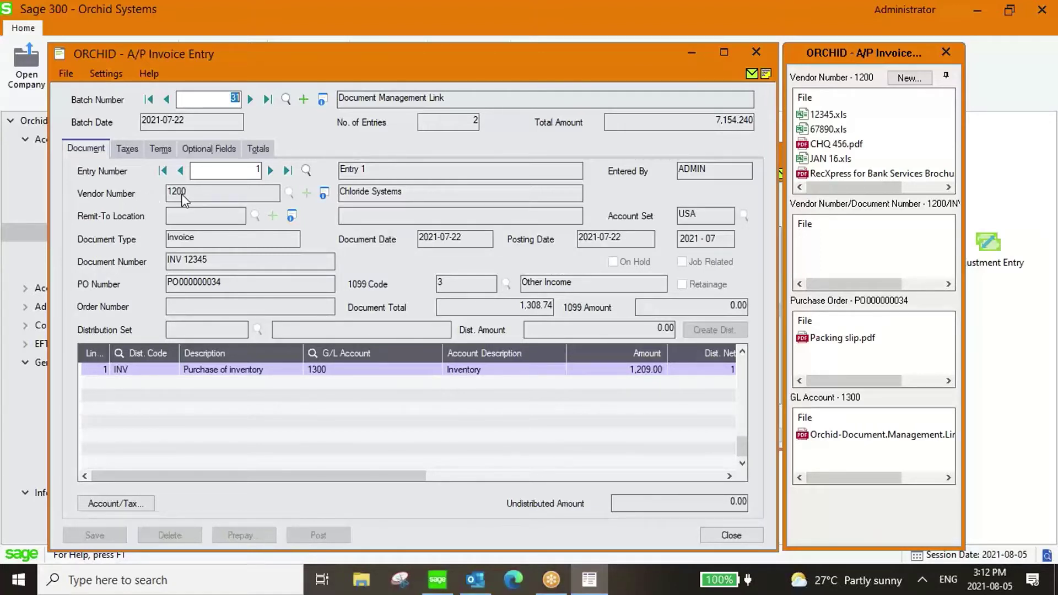
{"action": "mouse_move", "coordinate": [814, 103]}
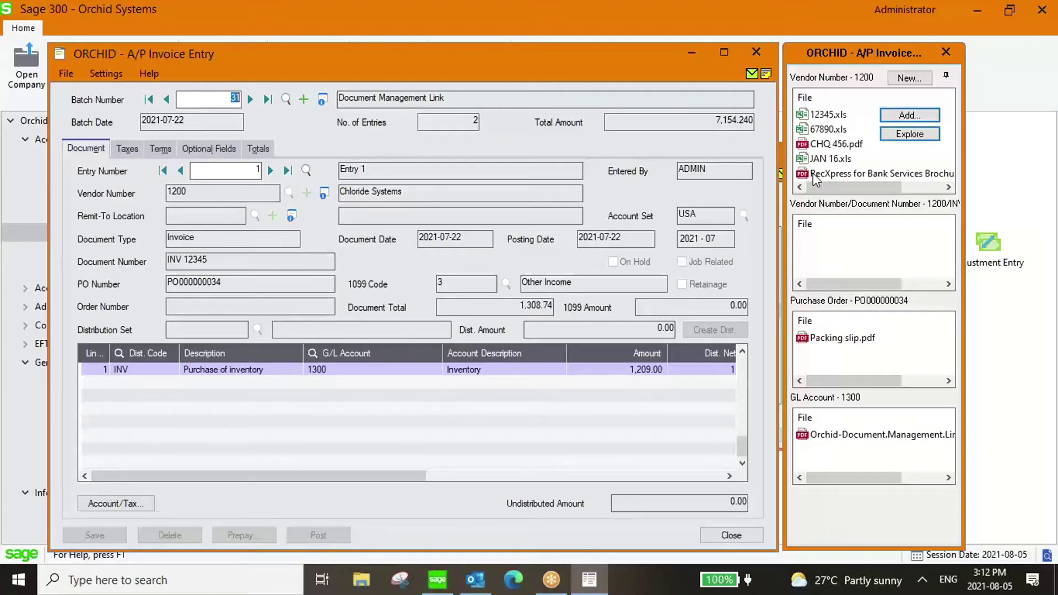
{"action": "left_click", "coordinate": [271, 171]}
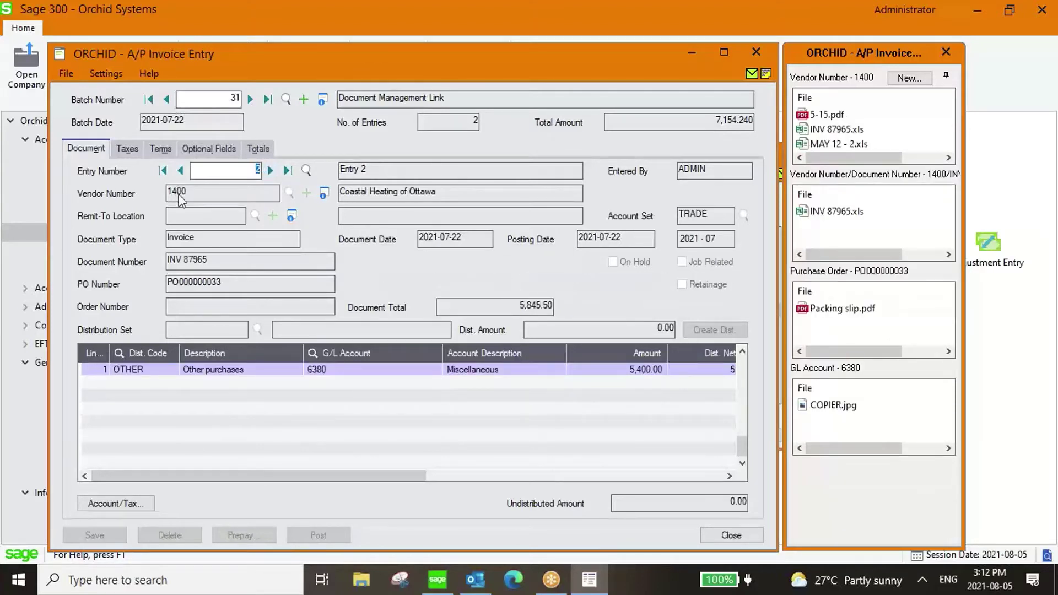
{"action": "mouse_move", "coordinate": [802, 136]}
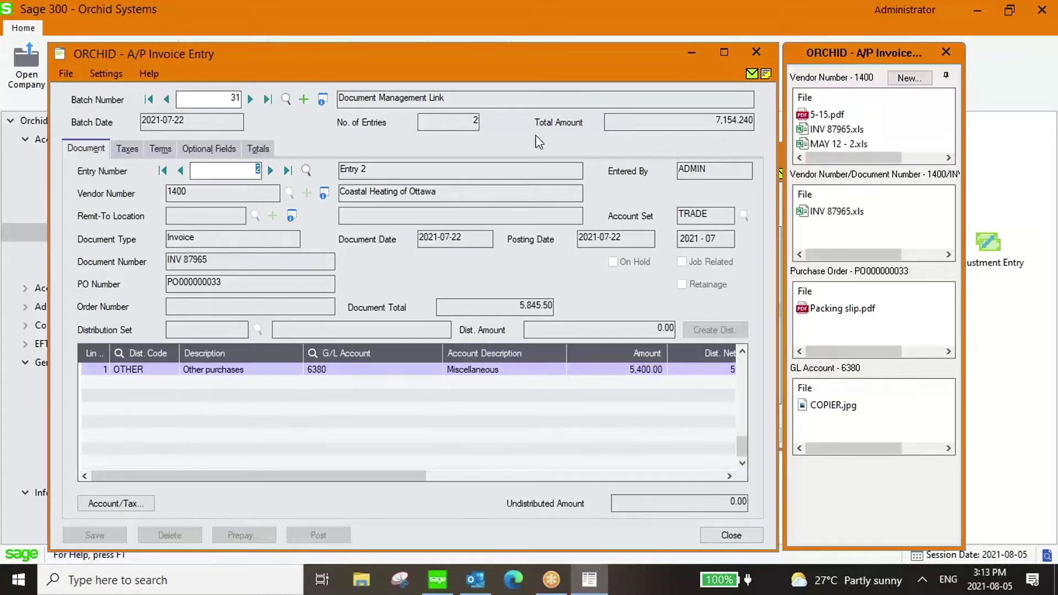
{"action": "left_click", "coordinate": [180, 171]}
- Attach the Invoice file from the Suspense folder to the Vendor Number/Document Number documents of entry 1
{"action": "mouse_move", "coordinate": [816, 237]}
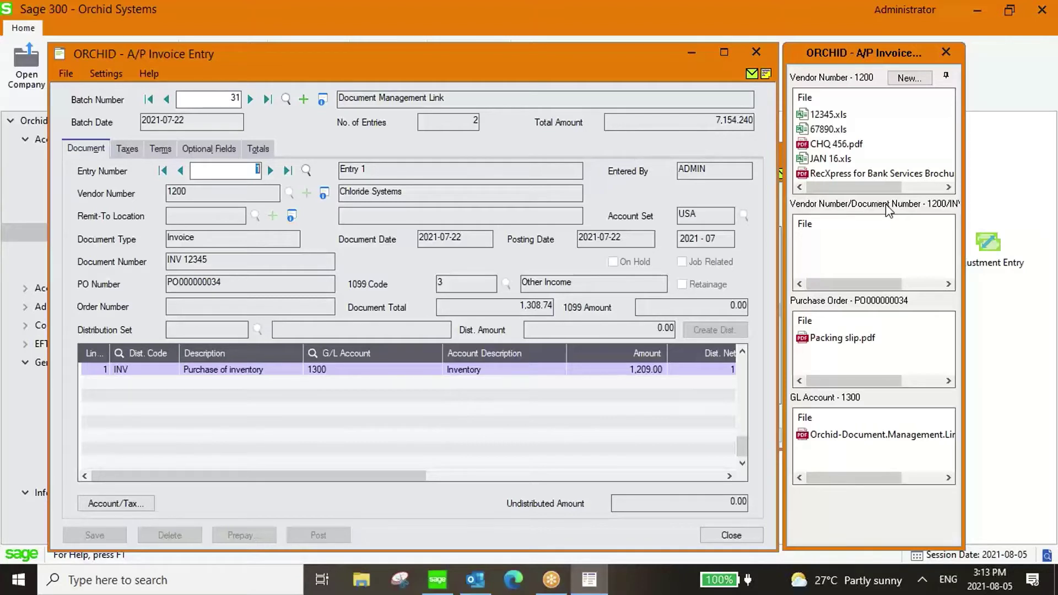
{"action": "right_click", "coordinate": [880, 234]}
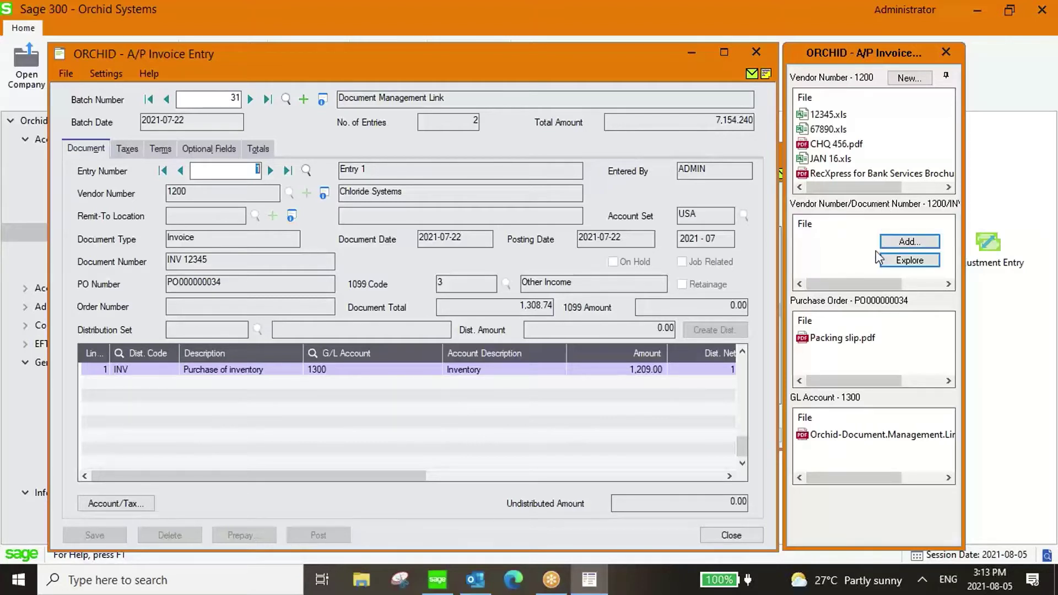
{"action": "left_click", "coordinate": [908, 242]}
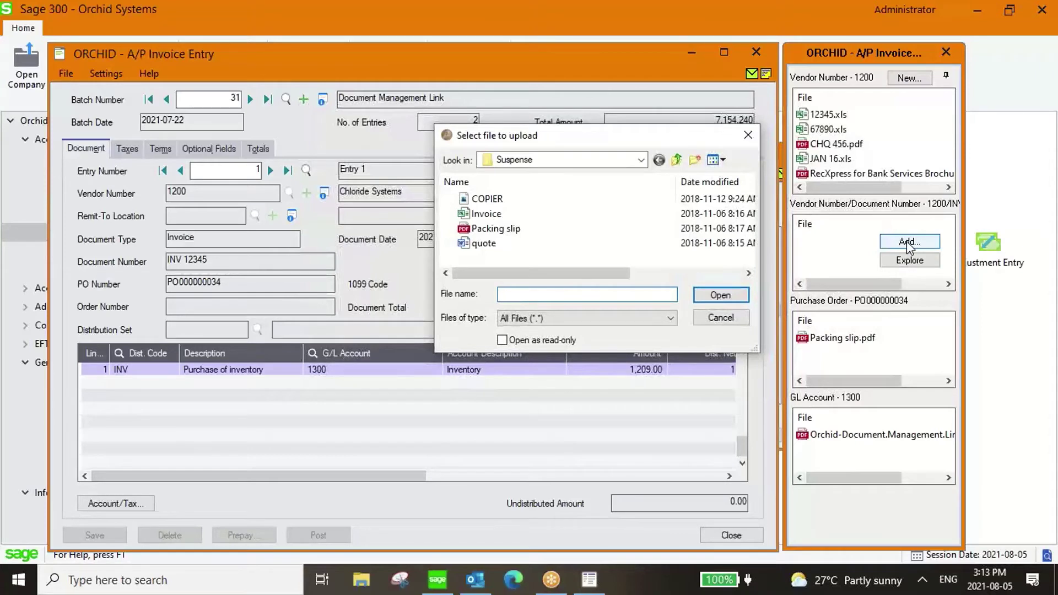
{"action": "left_click", "coordinate": [641, 160]}
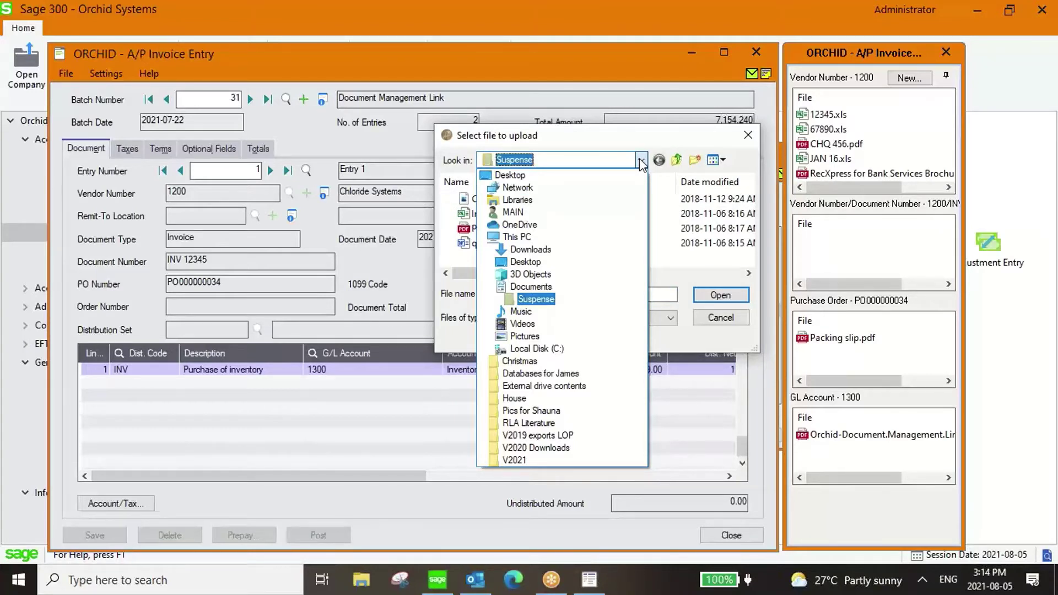
{"action": "left_click", "coordinate": [641, 161]}
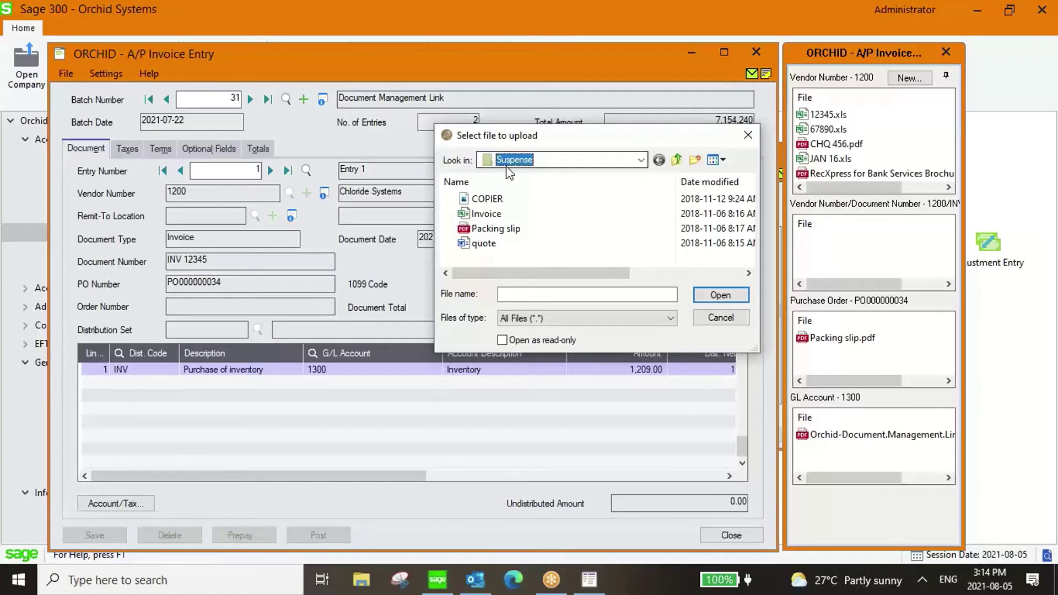
{"action": "left_click", "coordinate": [488, 216]}
{"action": "left_click_drag", "start_coordinate": [488, 216], "coordinate": [839, 257]}
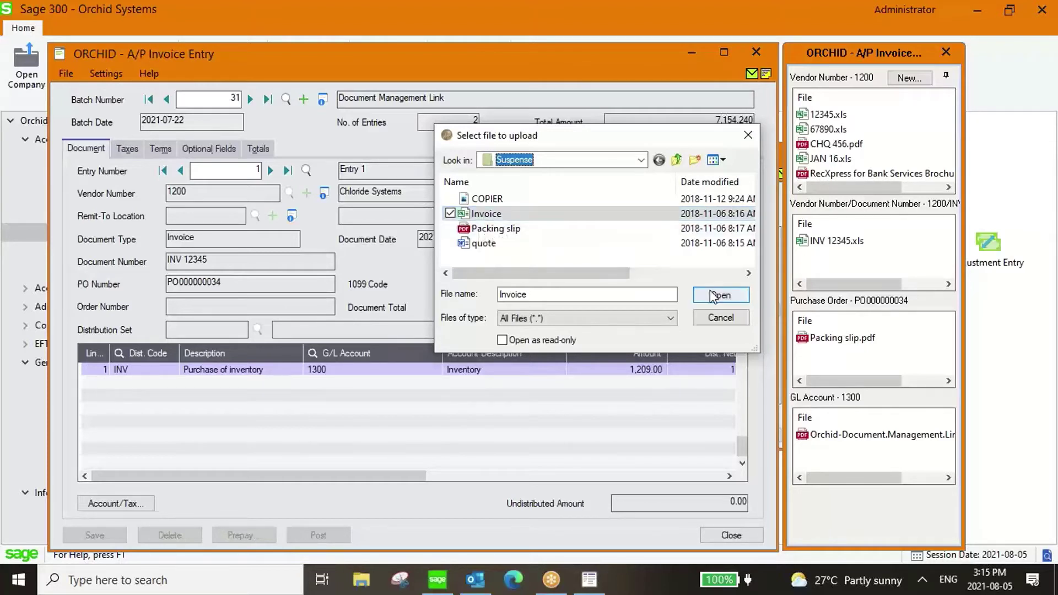
{"action": "mouse_move", "coordinate": [833, 257]}
{"action": "left_click", "coordinate": [720, 318]}
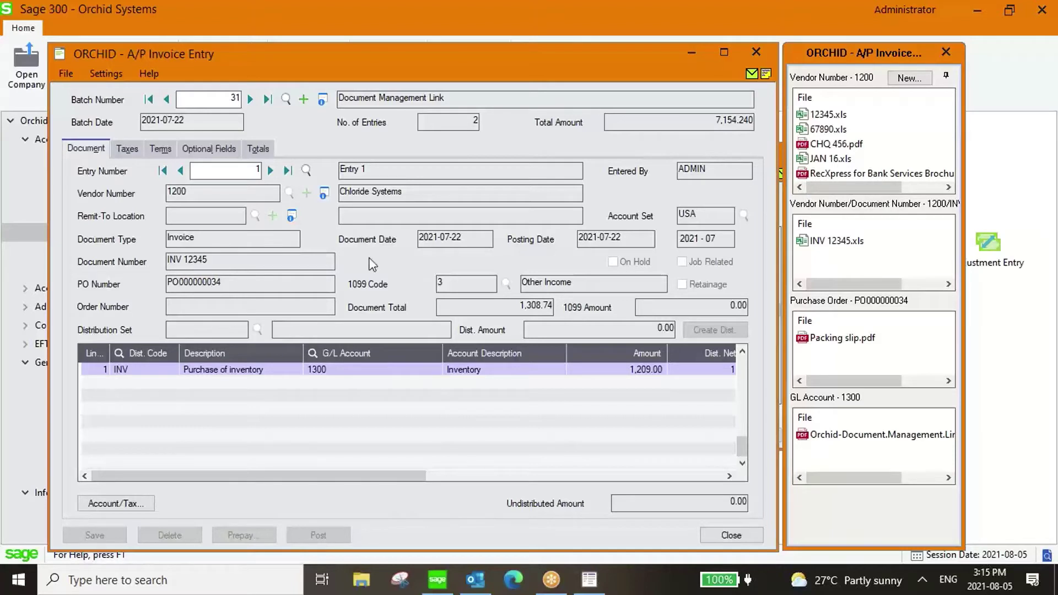
- Upload the Invoice file again to the Vendor Number/Document Number documents as a copy named INV 12345-1.xls, and add the Packing slip file
{"action": "mouse_move", "coordinate": [813, 117]}
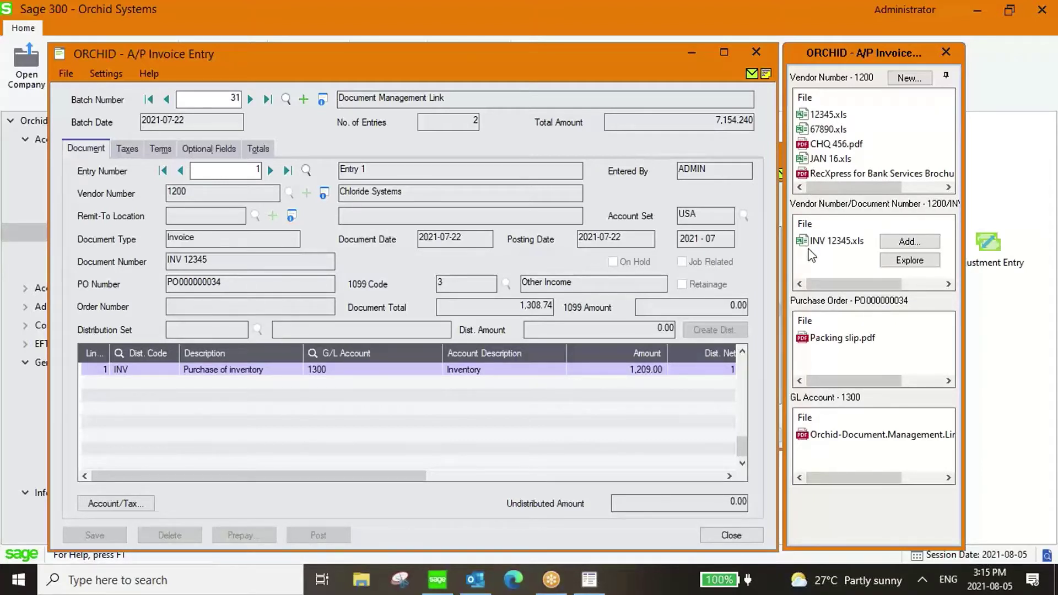
{"action": "left_click", "coordinate": [910, 241]}
{"action": "left_click_drag", "start_coordinate": [487, 214], "coordinate": [833, 269]}
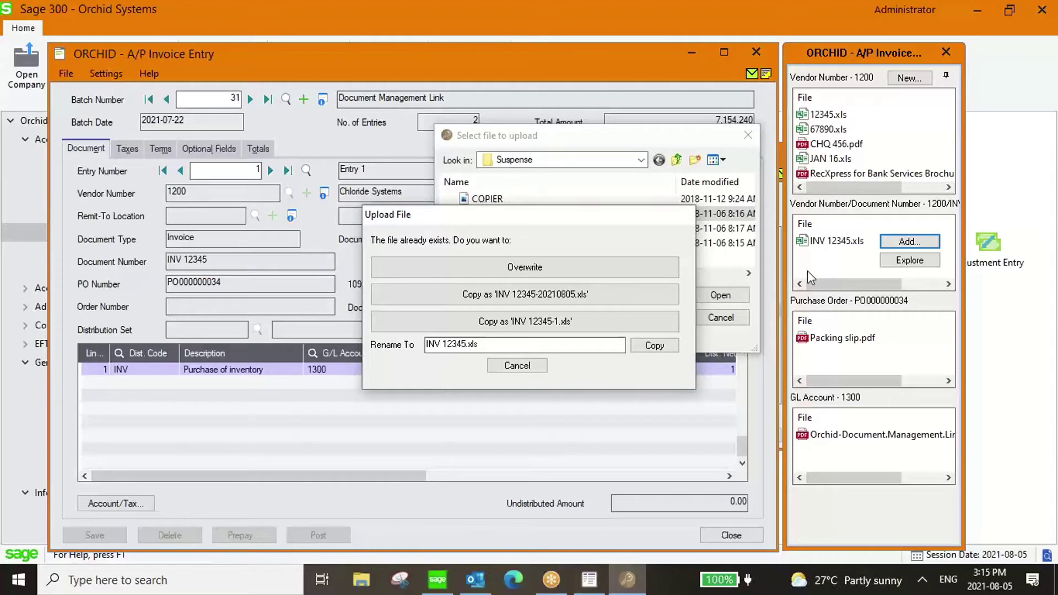
{"action": "left_click", "coordinate": [566, 322]}
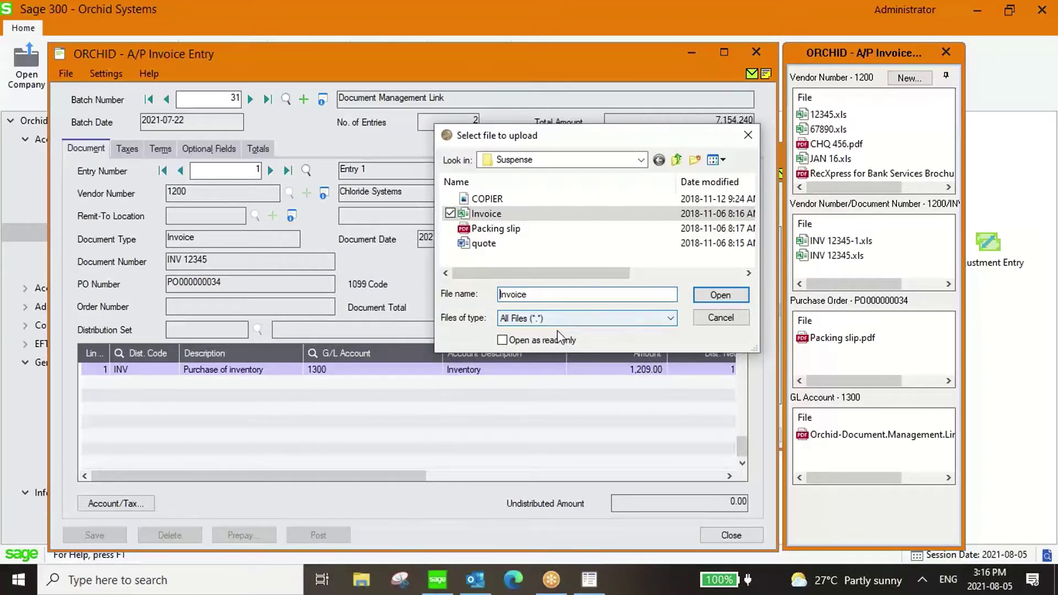
{"action": "left_click_drag", "start_coordinate": [507, 239], "coordinate": [862, 274]}
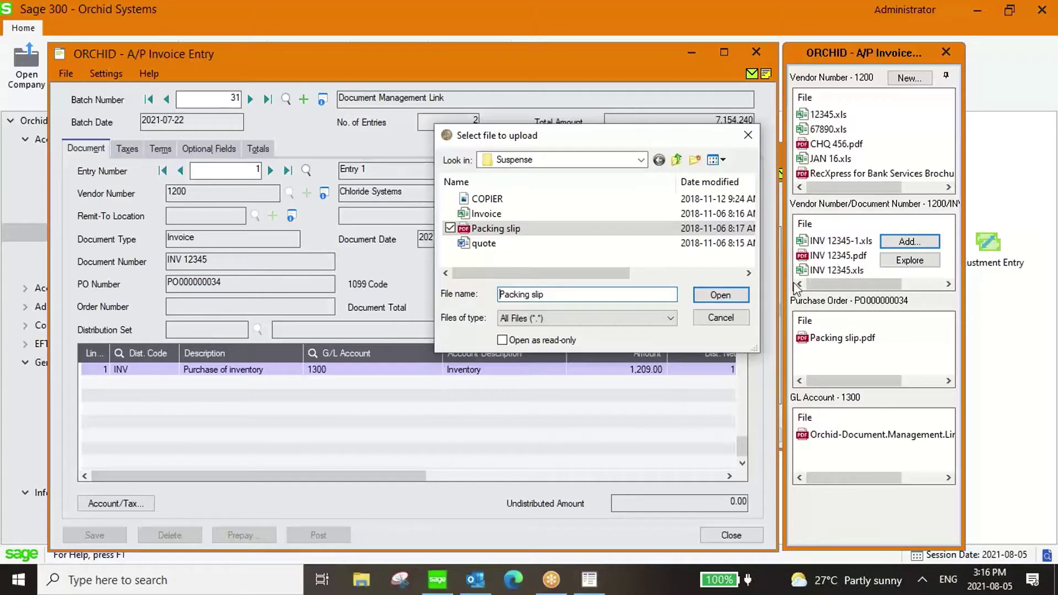
{"action": "left_click", "coordinate": [722, 318]}
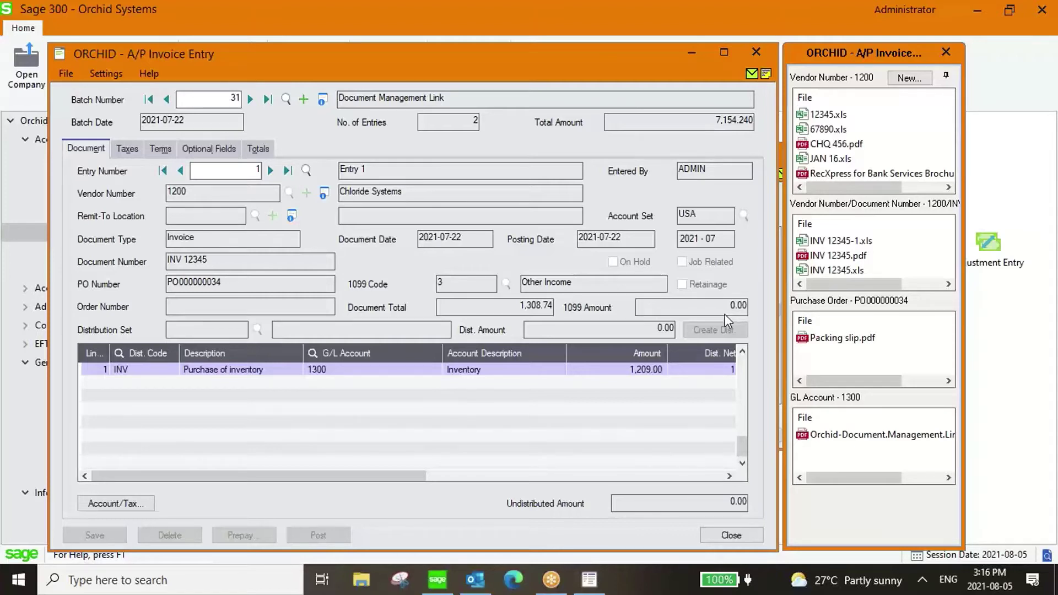
- Check the purchase order and G/L account 1300 documents against the distribution line, and close the invoice entry and batch list
{"action": "mouse_move", "coordinate": [842, 325]}
{"action": "right_click", "coordinate": [832, 435]}
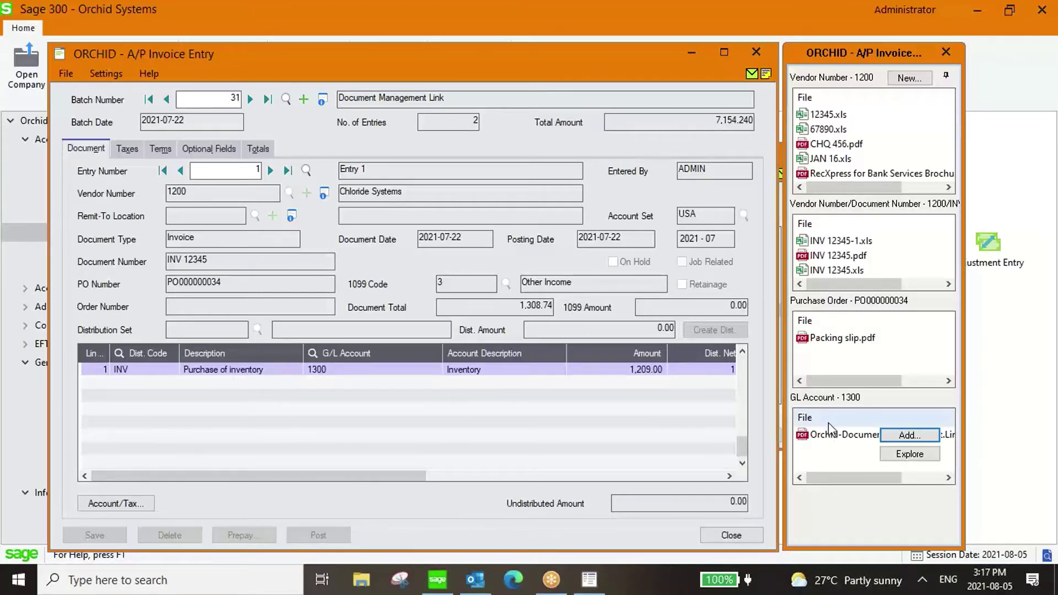
{"action": "left_click", "coordinate": [329, 369]}
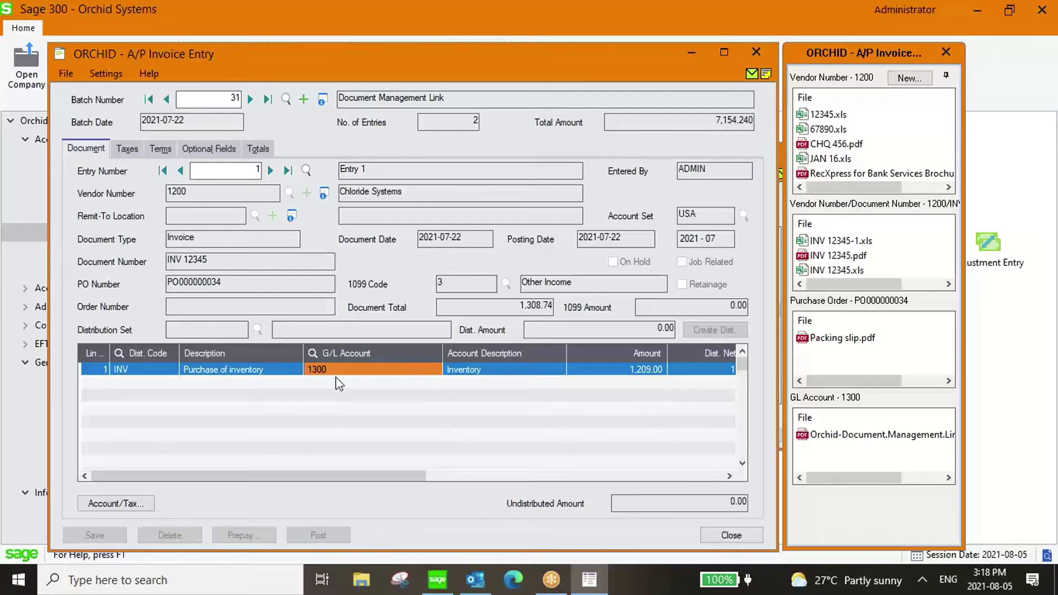
{"action": "left_click", "coordinate": [756, 53]}
{"action": "left_click", "coordinate": [753, 435]}
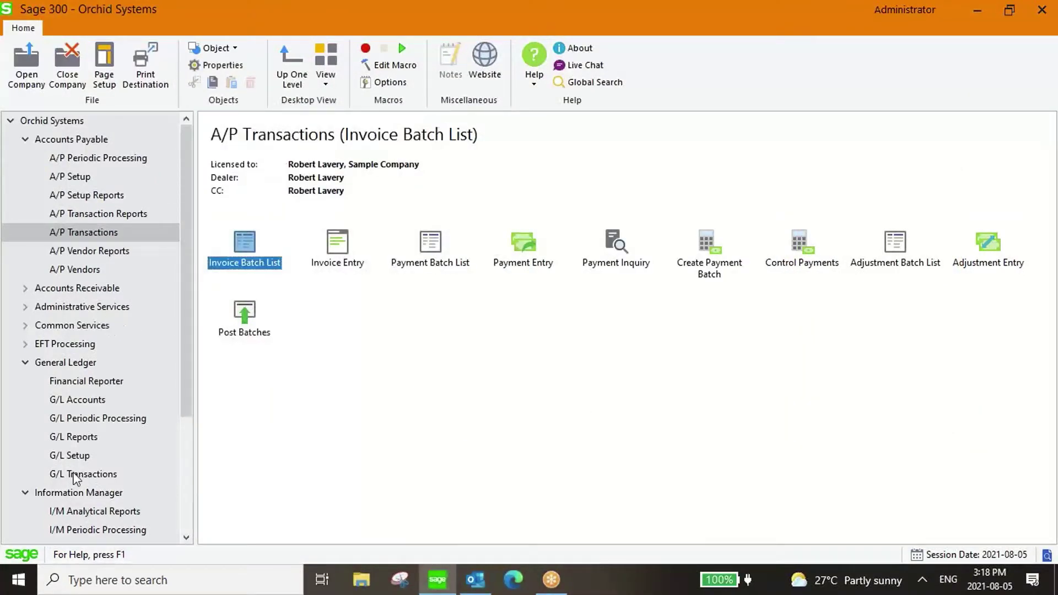
- Open G/L batch 000215 from the G/L Transactions Batch List
{"action": "left_click", "coordinate": [77, 475]}
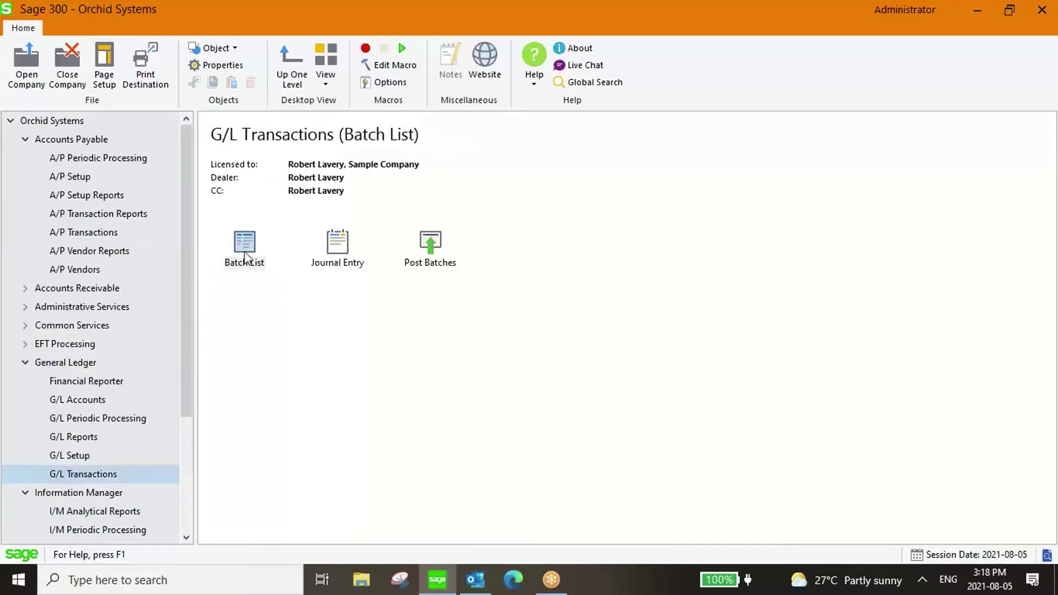
{"action": "double_click", "coordinate": [244, 257]}
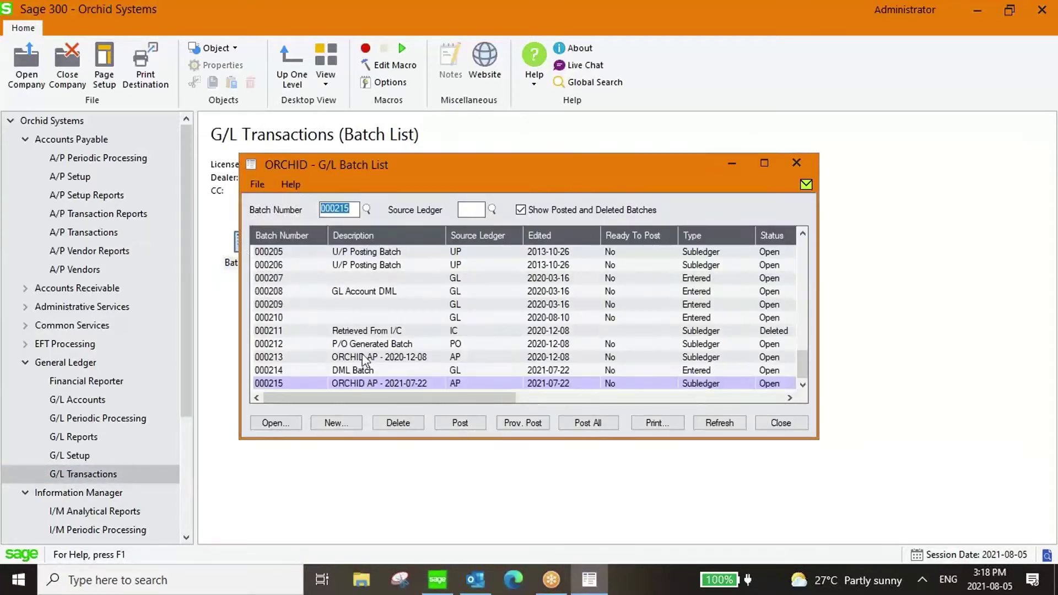
{"action": "double_click", "coordinate": [398, 386]}
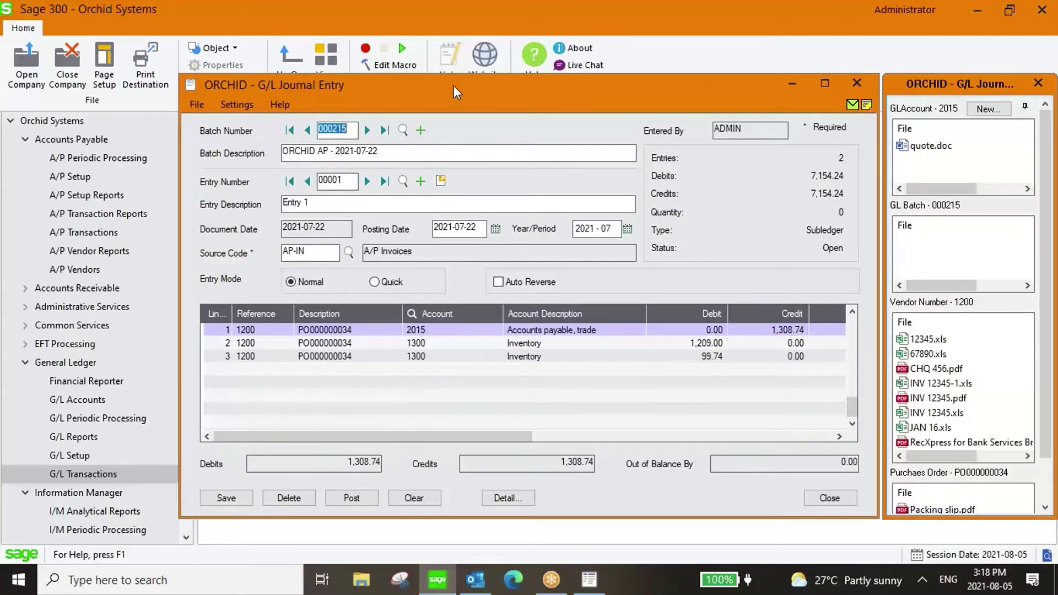
- Drill down from G/L journal entry 00001 to its originating A/P invoice
{"action": "left_click_drag", "start_coordinate": [398, 79], "coordinate": [358, 71]}
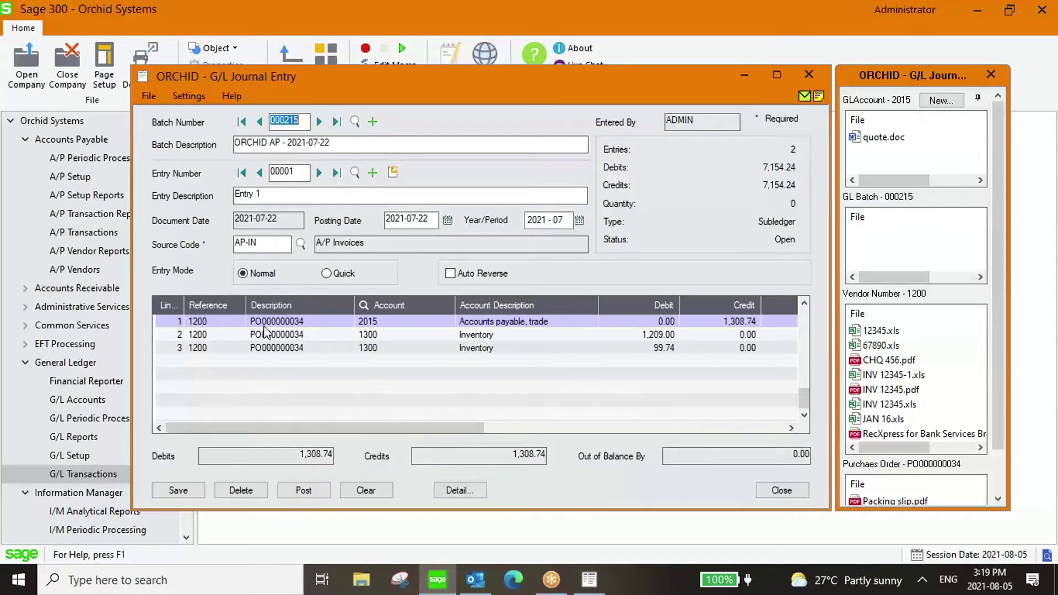
{"action": "left_click", "coordinate": [394, 173]}
{"action": "left_click", "coordinate": [394, 173]}
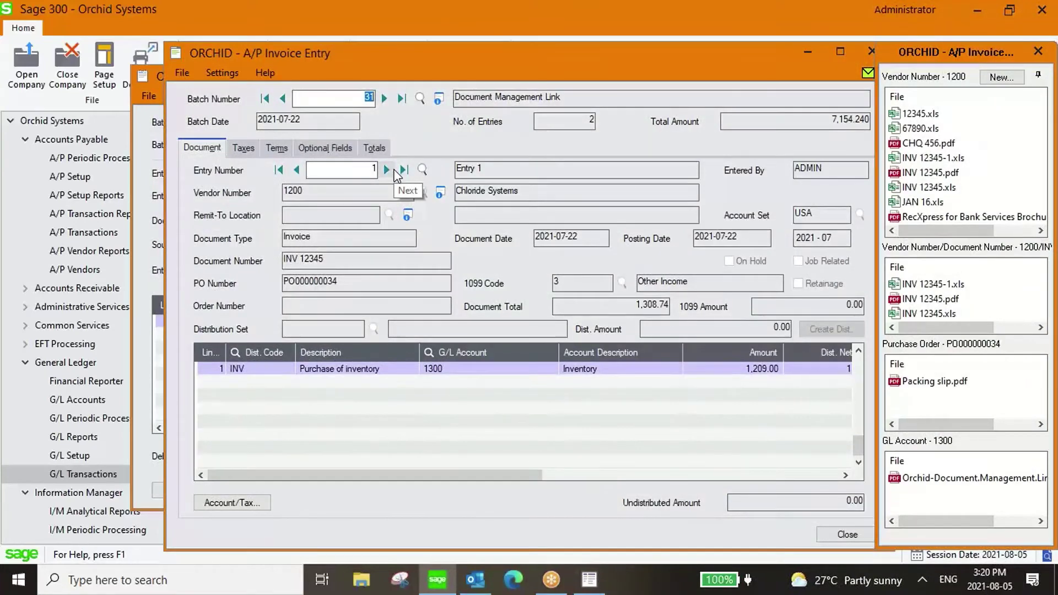
- Close the originating A/P invoice, the G/L journal entry and the G/L batch list
{"action": "left_click_drag", "start_coordinate": [603, 54], "coordinate": [485, 74]}
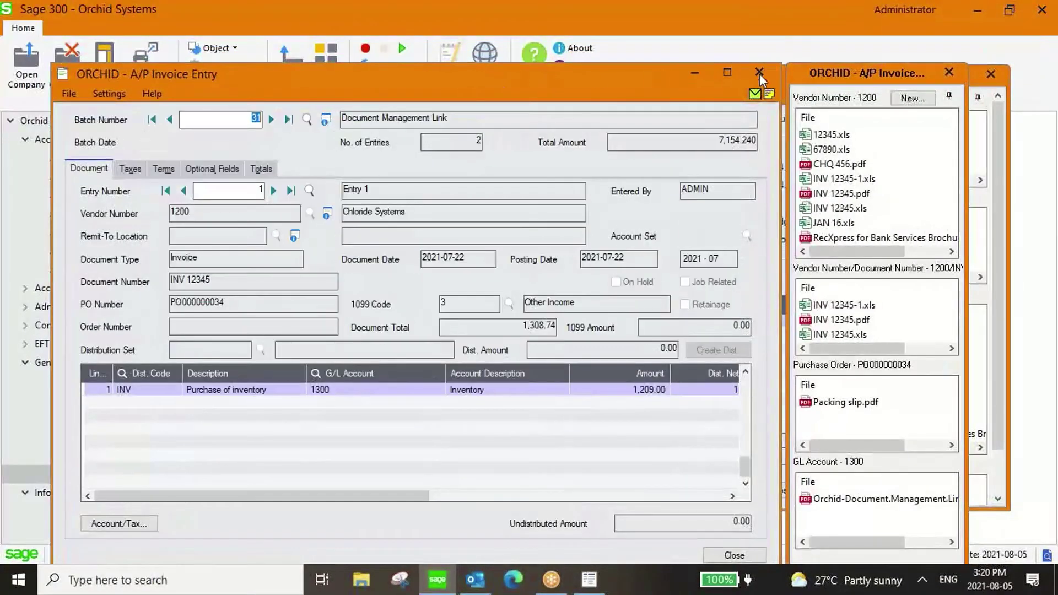
{"action": "left_click", "coordinate": [763, 73]}
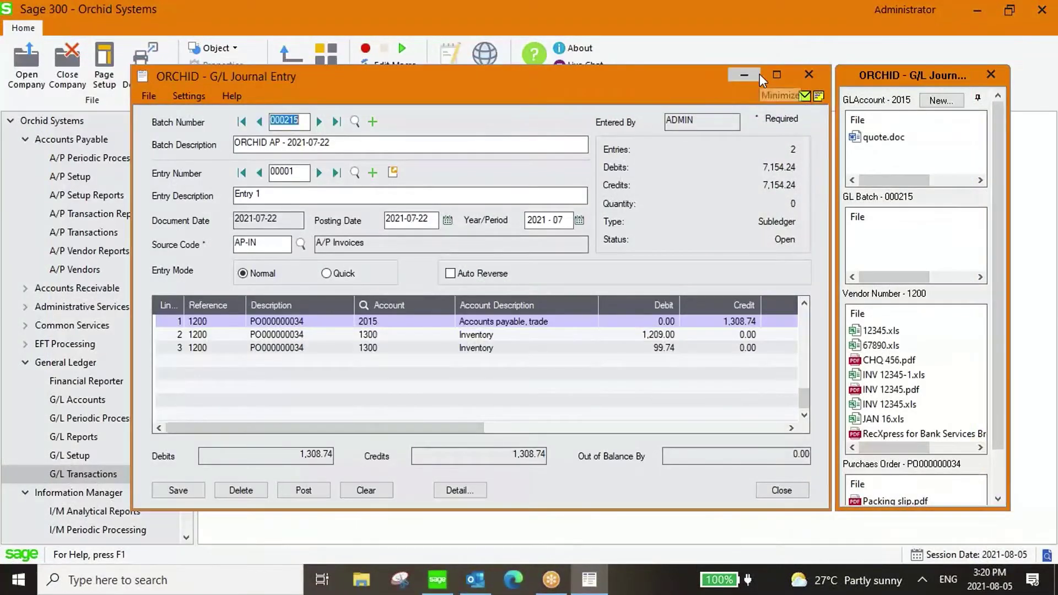
{"action": "left_click", "coordinate": [809, 74]}
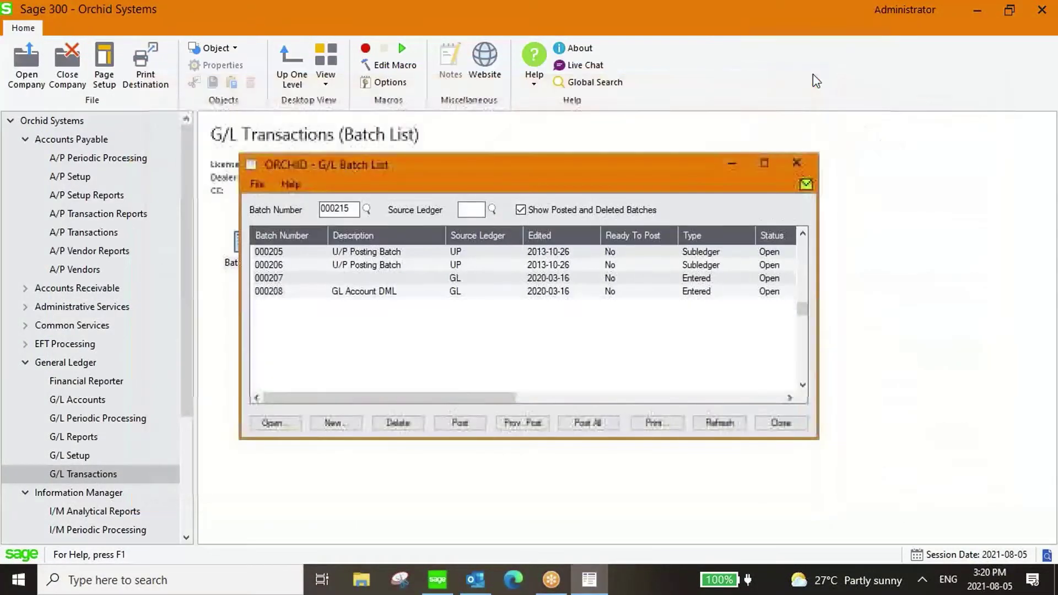
{"action": "left_click", "coordinate": [797, 163]}
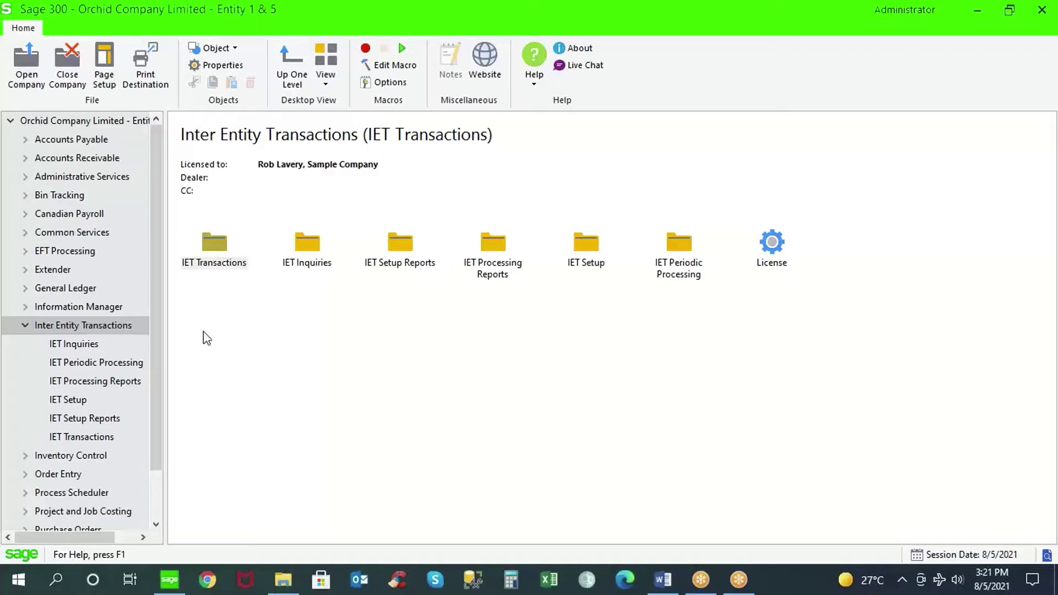
- Open the Inter Entity Options and review the segments in use and the segment codes available as Default Segment 4
{"action": "left_click", "coordinate": [72, 399]}
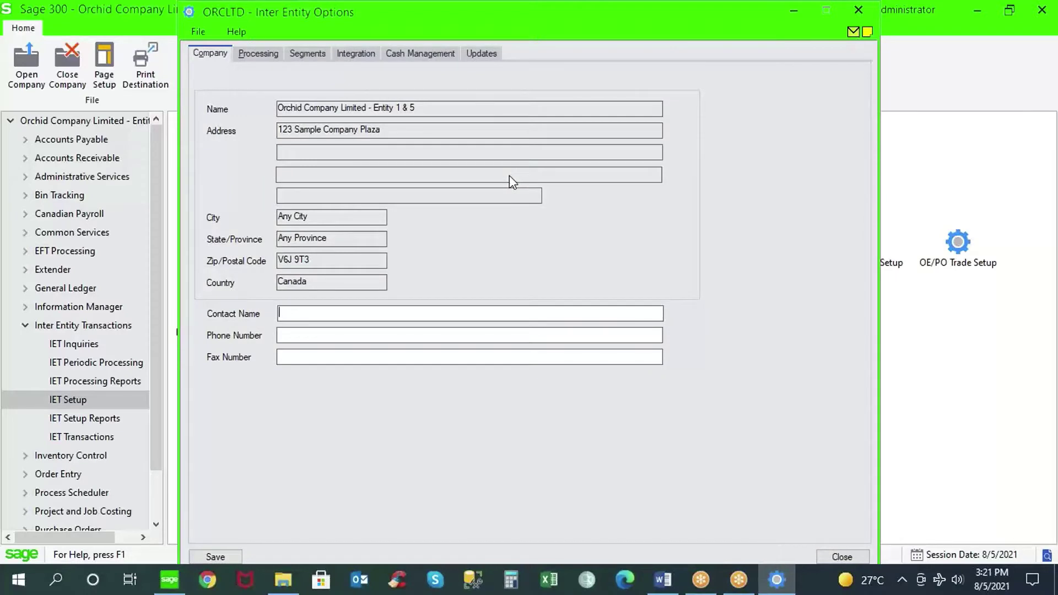
{"action": "left_click", "coordinate": [305, 57]}
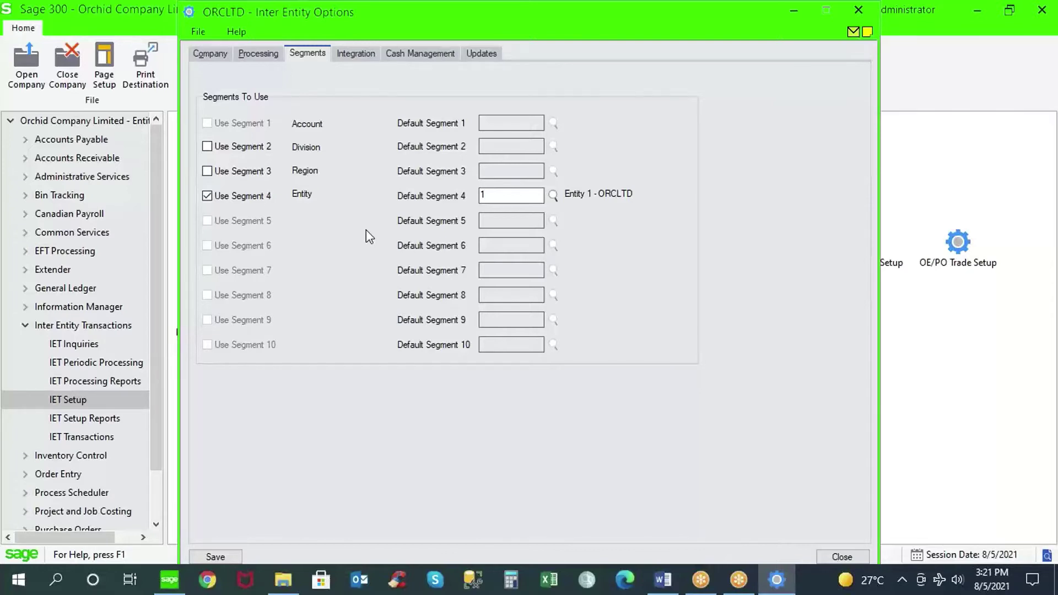
{"action": "left_click", "coordinate": [493, 196]}
{"action": "left_click", "coordinate": [551, 195]}
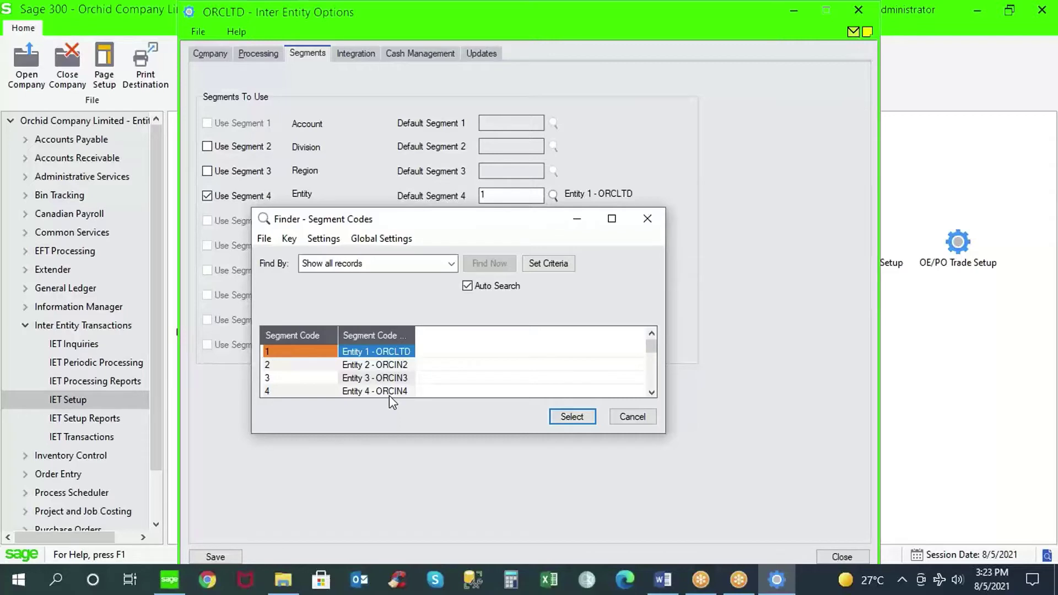
{"action": "left_click", "coordinate": [632, 416]}
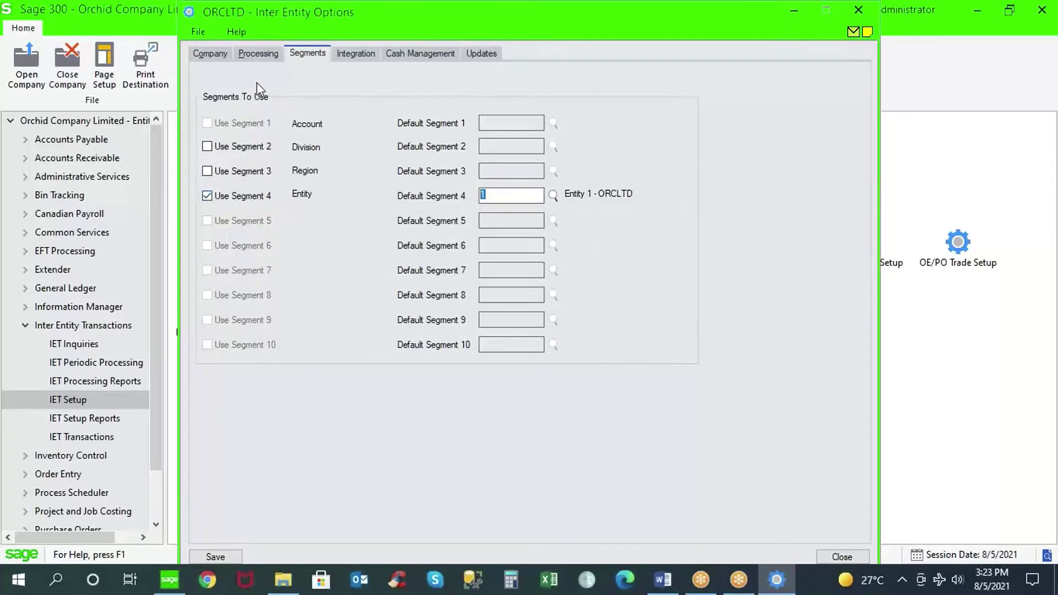
- Review the processing and cash management settings in the Inter Entity Options, and close the options
{"action": "left_click", "coordinate": [267, 59]}
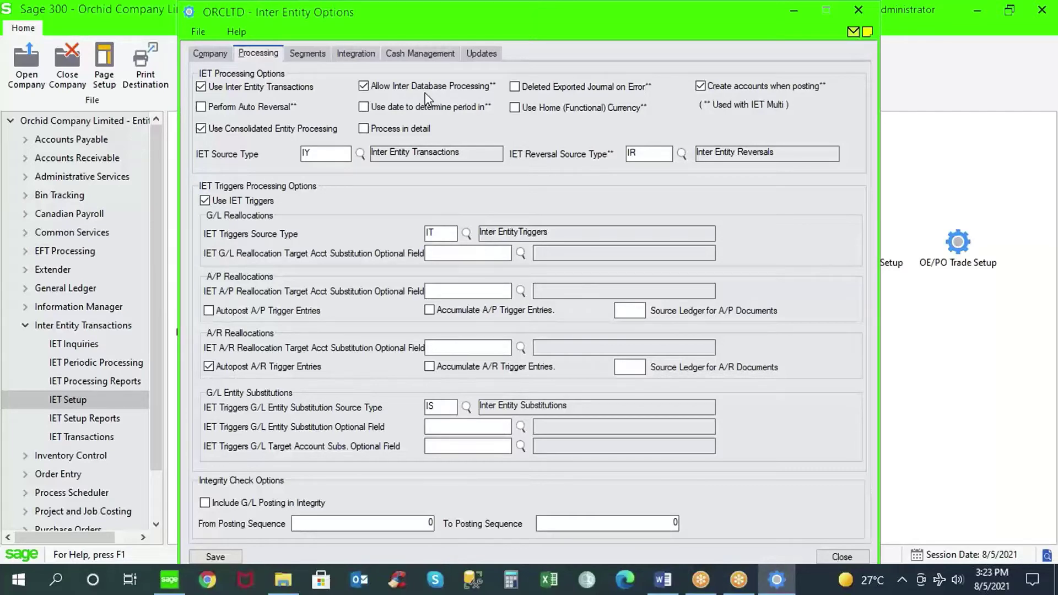
{"action": "left_click", "coordinate": [428, 53]}
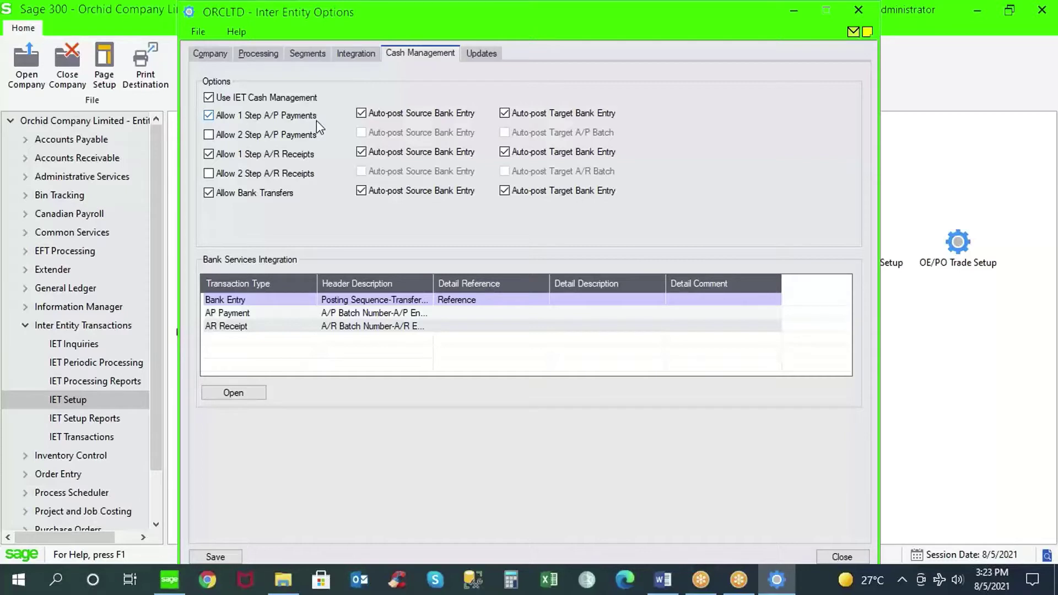
{"action": "left_click", "coordinate": [215, 56]}
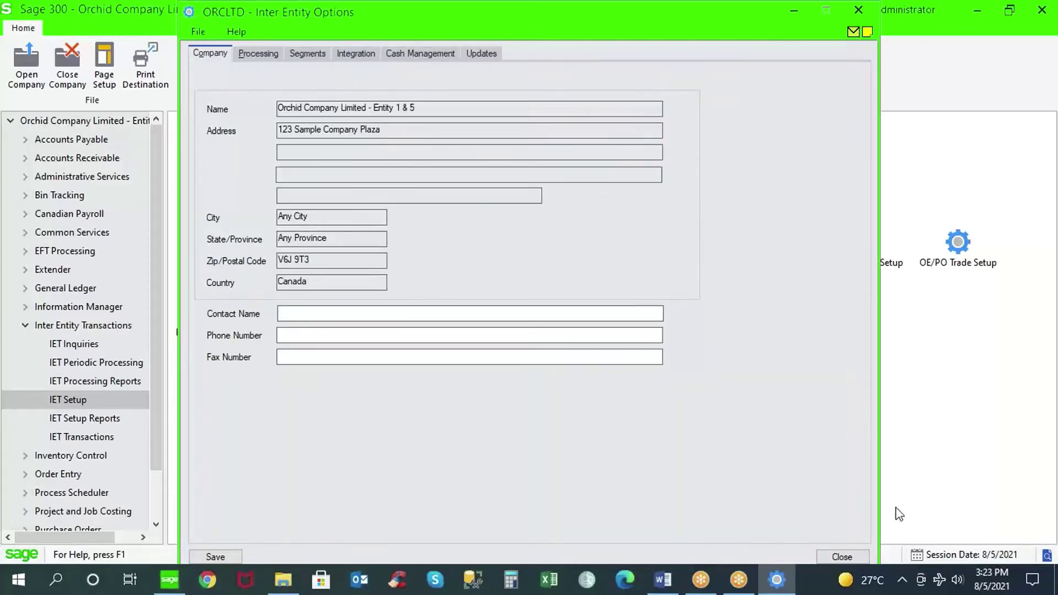
{"action": "left_click", "coordinate": [842, 557]}
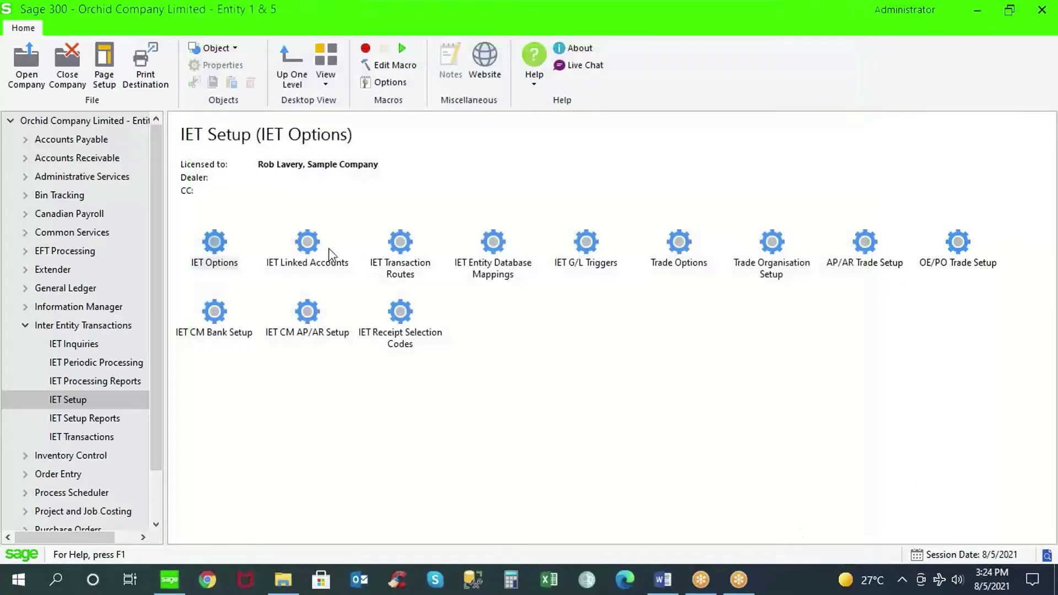
- Examine the IET Linked Accounts pairing of account 1011-2 with 2012-1 and their descriptions, and close the list
{"action": "left_click", "coordinate": [309, 246]}
{"action": "double_click", "coordinate": [307, 241]}
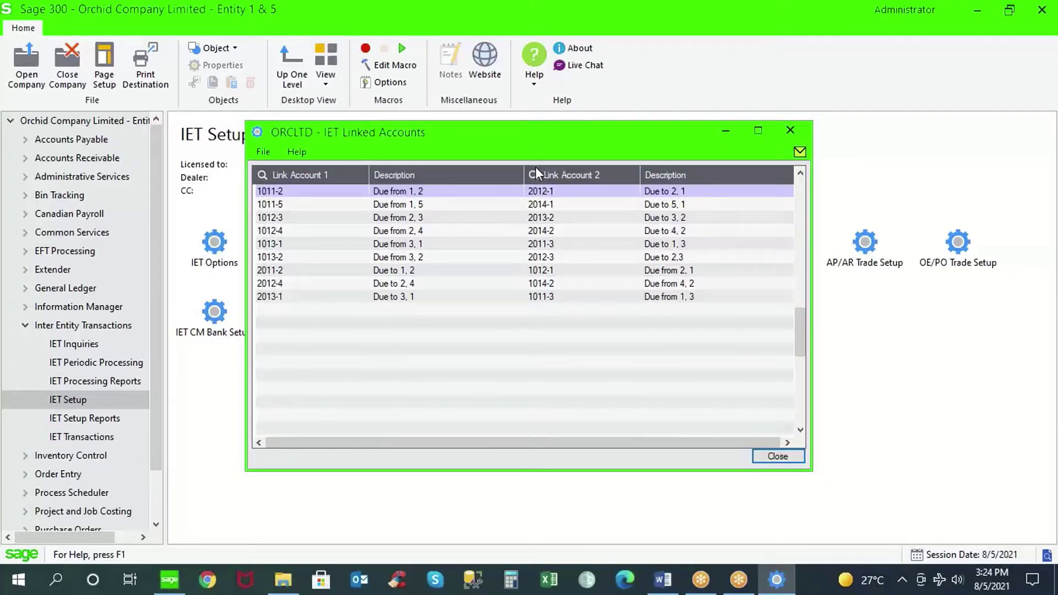
{"action": "left_click", "coordinate": [326, 191]}
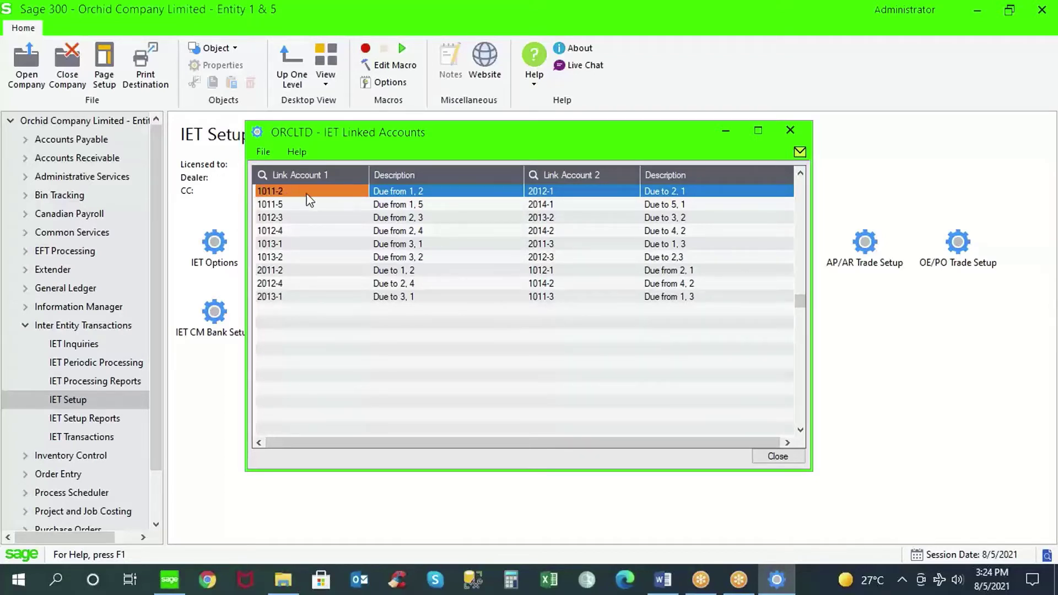
{"action": "left_click", "coordinate": [403, 191]}
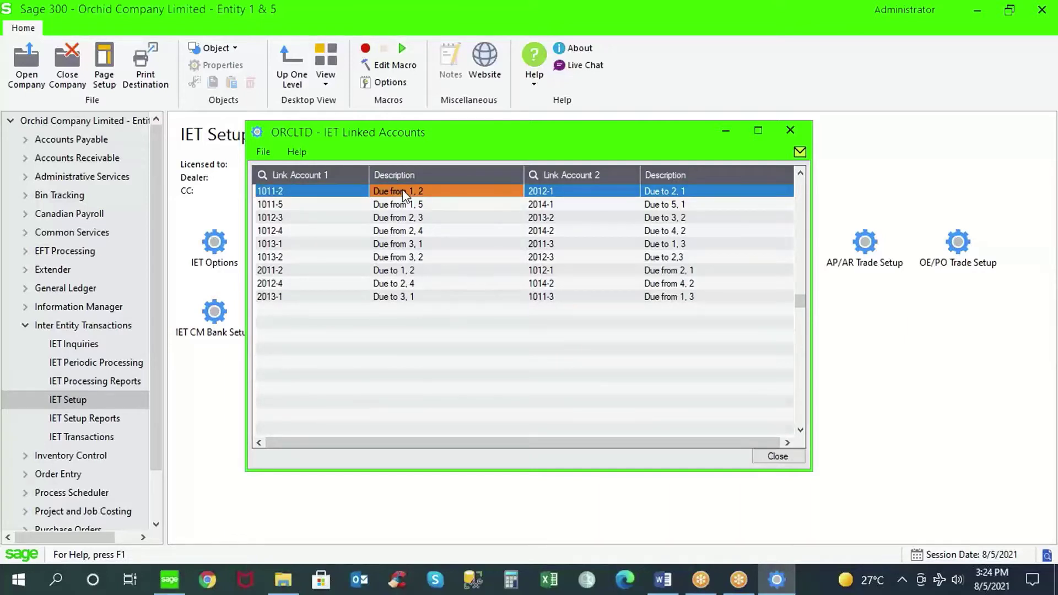
{"action": "left_click", "coordinate": [604, 197]}
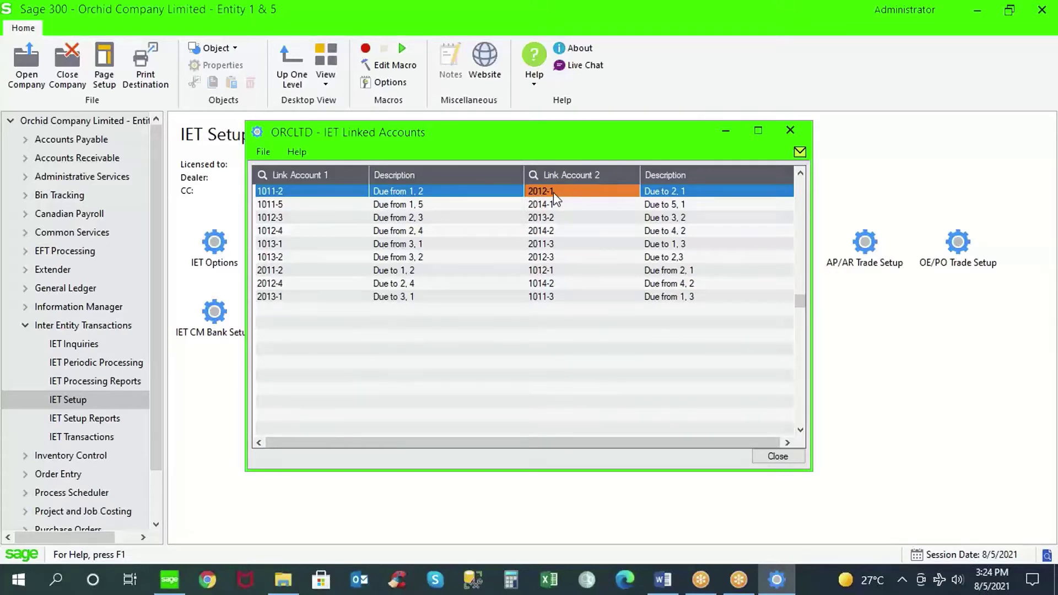
{"action": "left_click", "coordinate": [669, 191]}
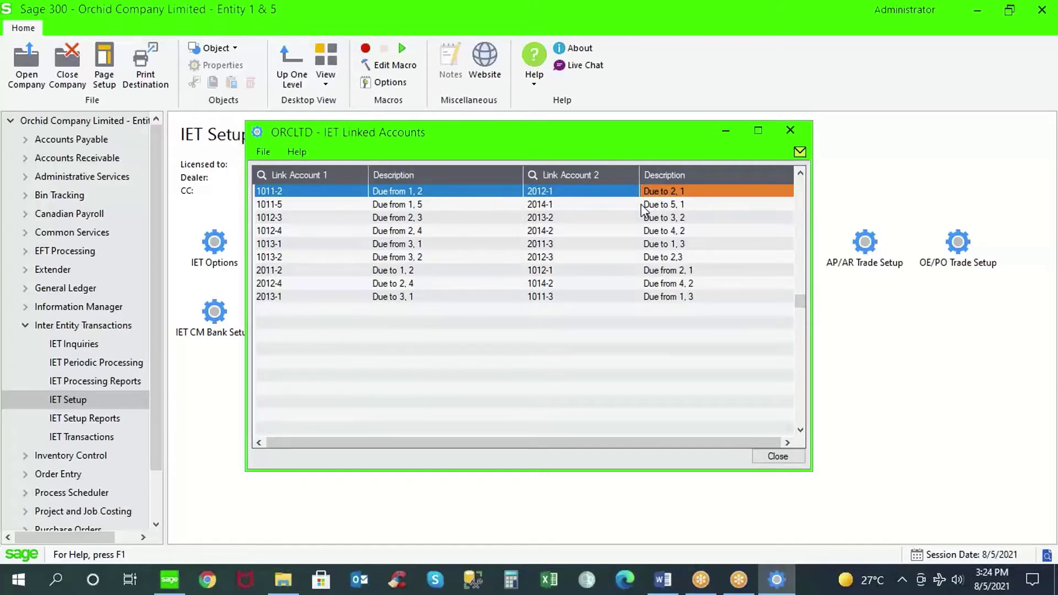
{"action": "left_click", "coordinate": [340, 193]}
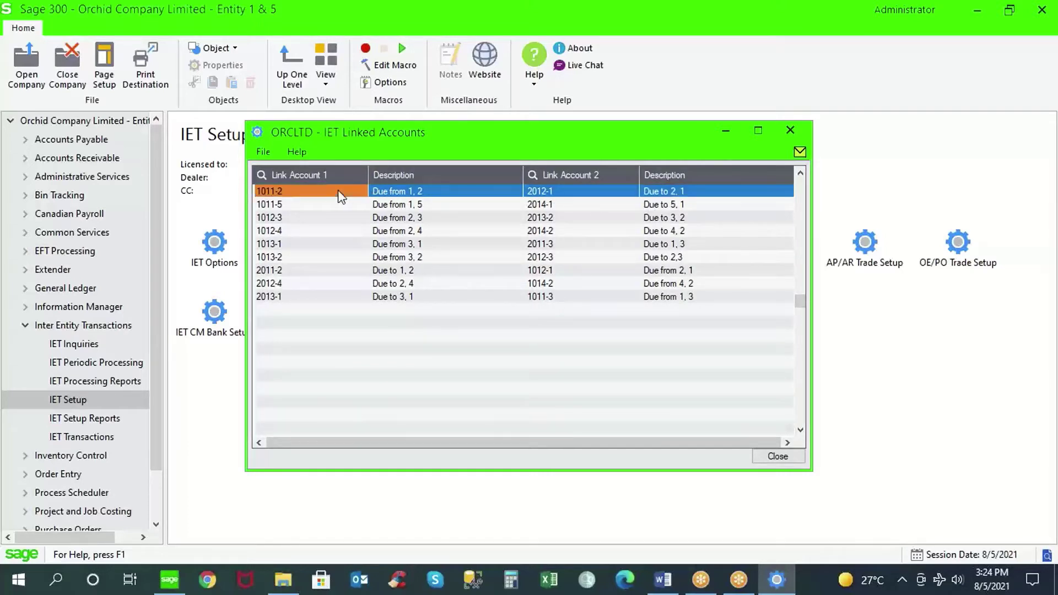
{"action": "left_click", "coordinate": [396, 197]}
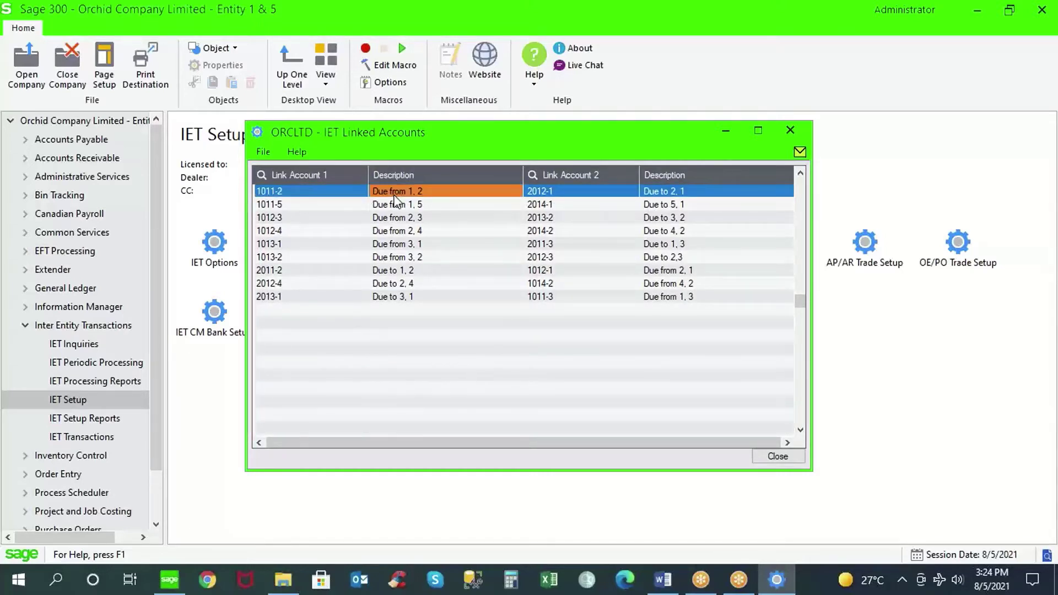
{"action": "left_click", "coordinate": [607, 193]}
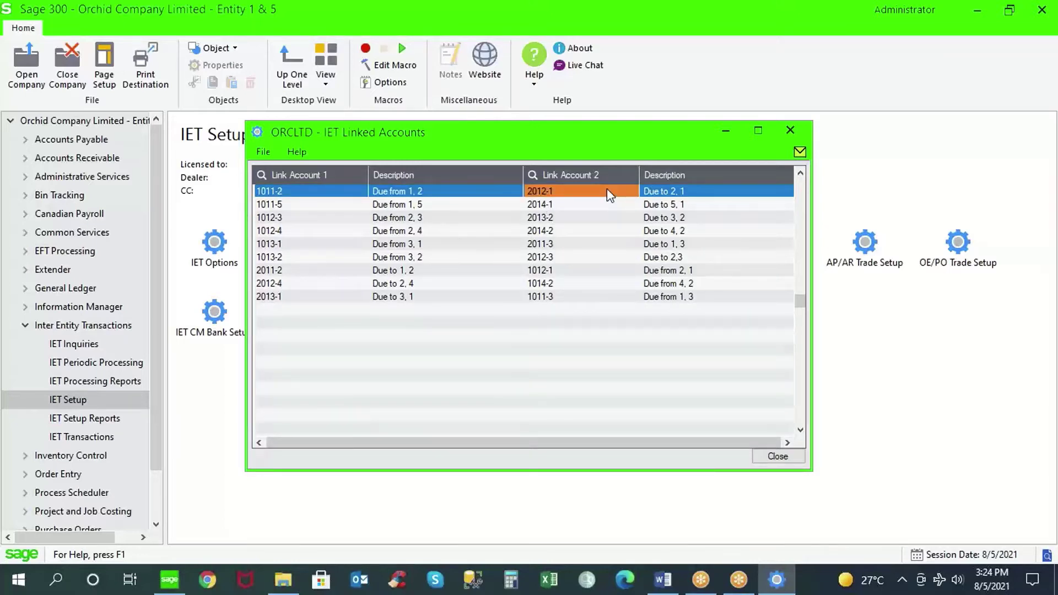
{"action": "left_click", "coordinate": [778, 456]}
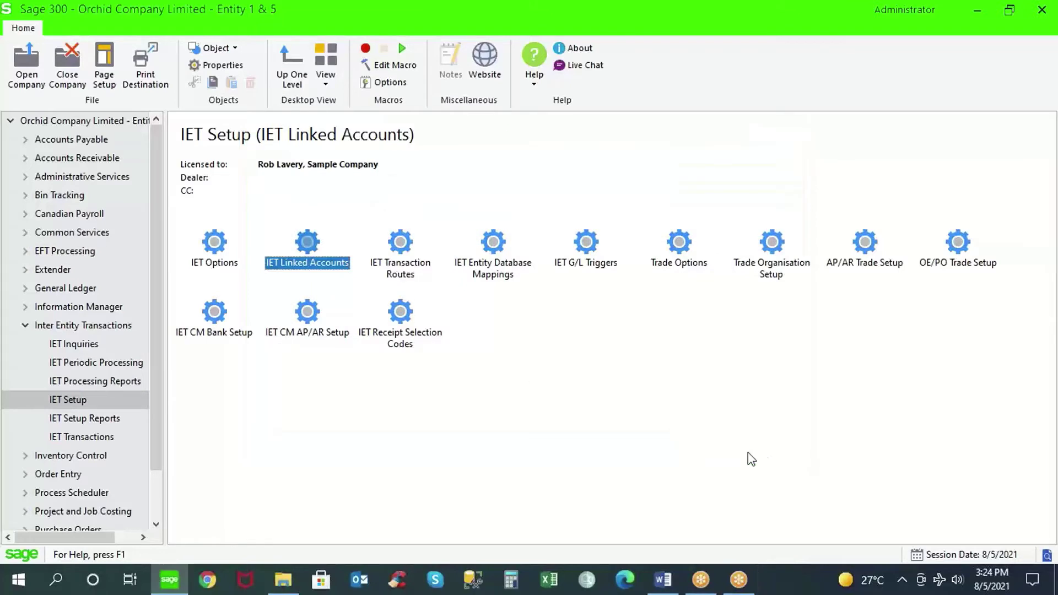
- Open the IET Transaction Routes and examine the link entity line of the route from entity 1 to entity 5
{"action": "double_click", "coordinate": [409, 270]}
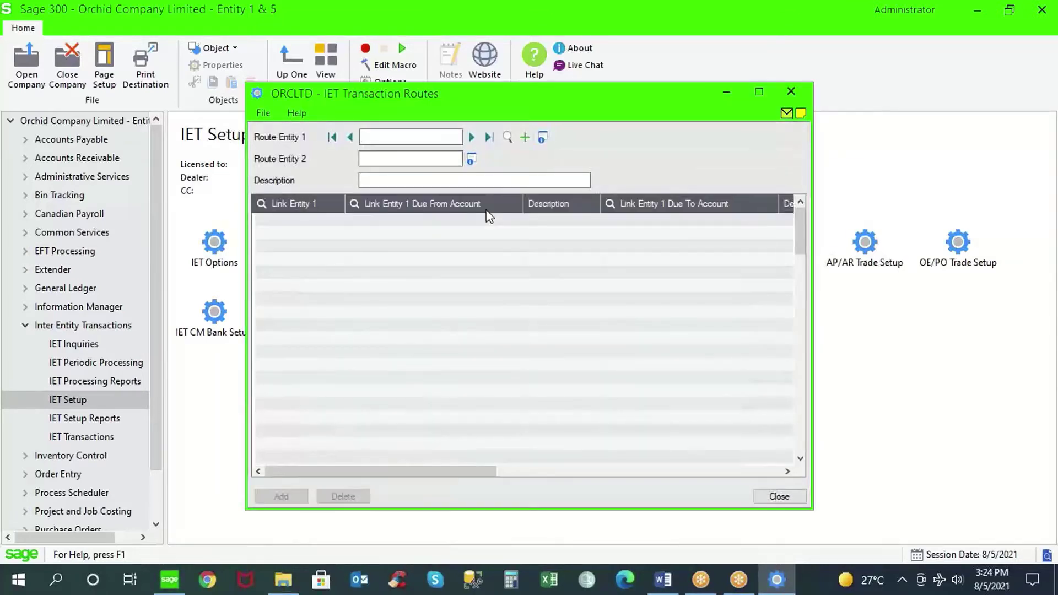
{"action": "left_click", "coordinate": [472, 138]}
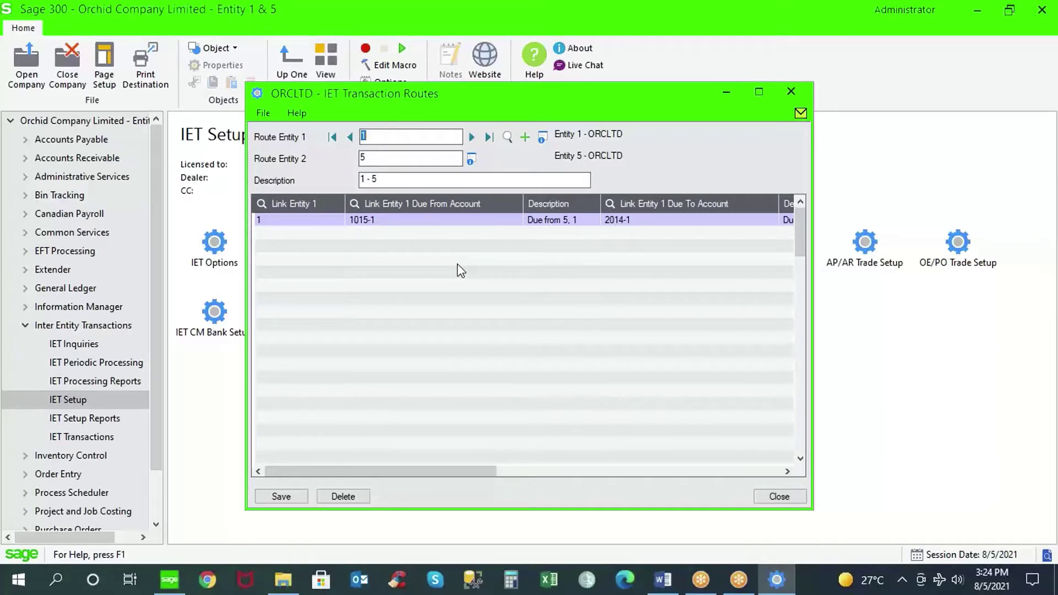
{"action": "left_click", "coordinate": [327, 222]}
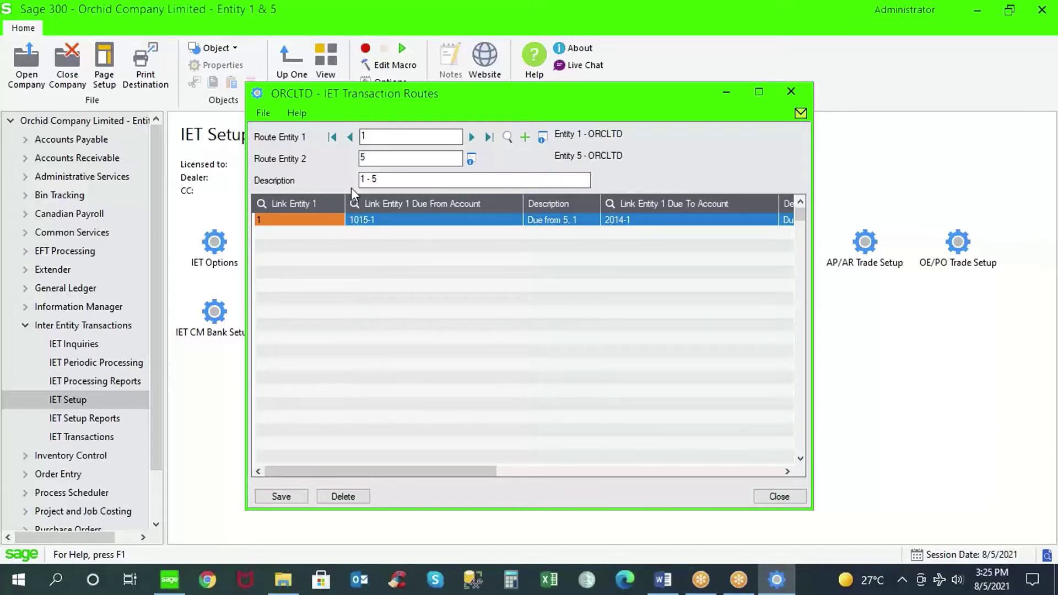
{"action": "left_click", "coordinate": [383, 136]}
{"action": "left_click", "coordinate": [374, 157]}
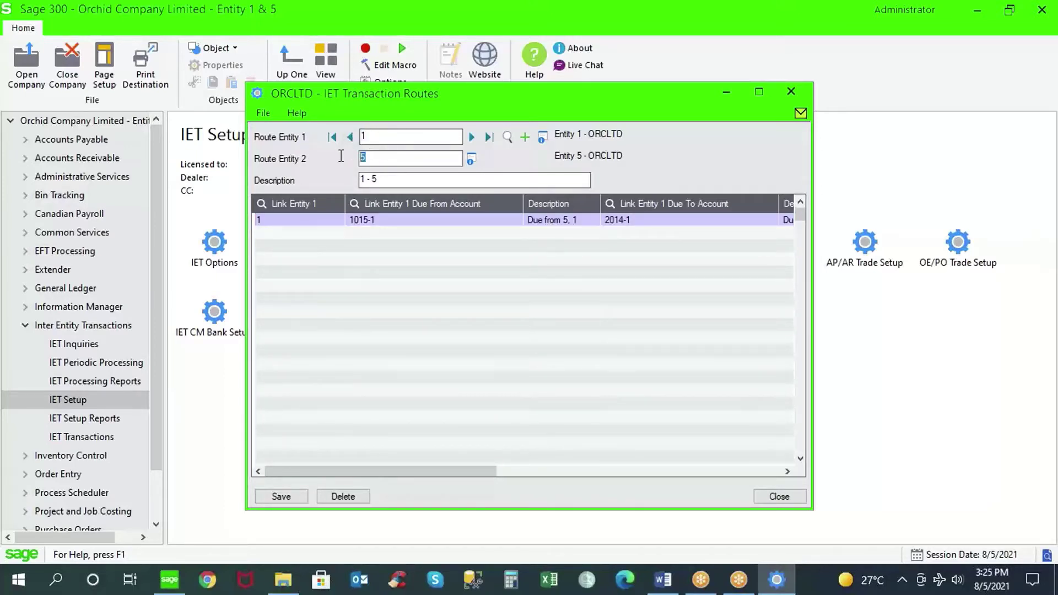
{"action": "left_click", "coordinate": [320, 219]}
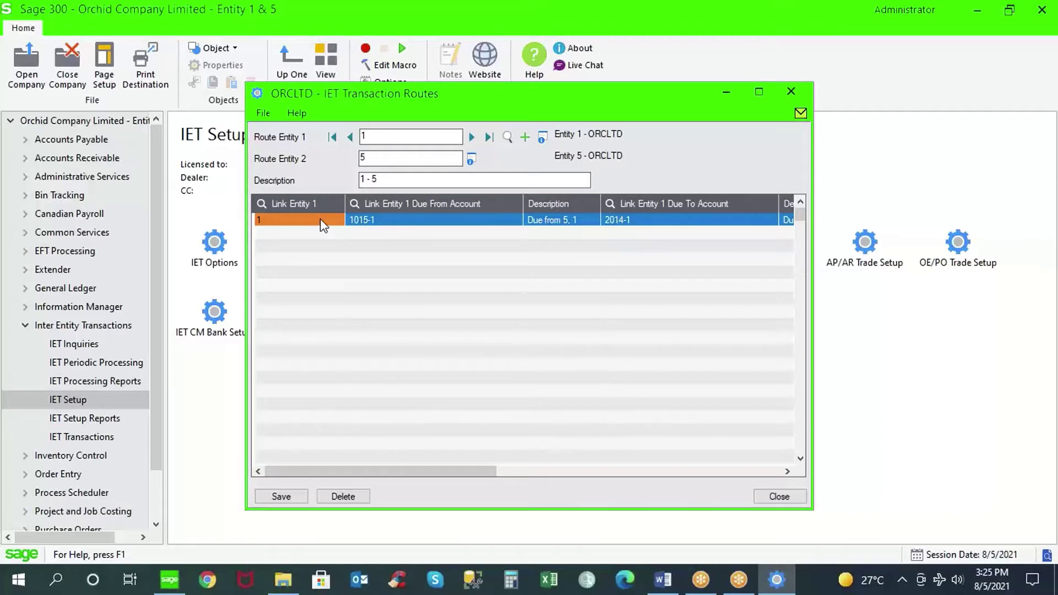
- Examine both link lines and their due-from accounts on the route from entity 1 to entity 3, and close the routes
{"action": "left_click", "coordinate": [350, 138]}
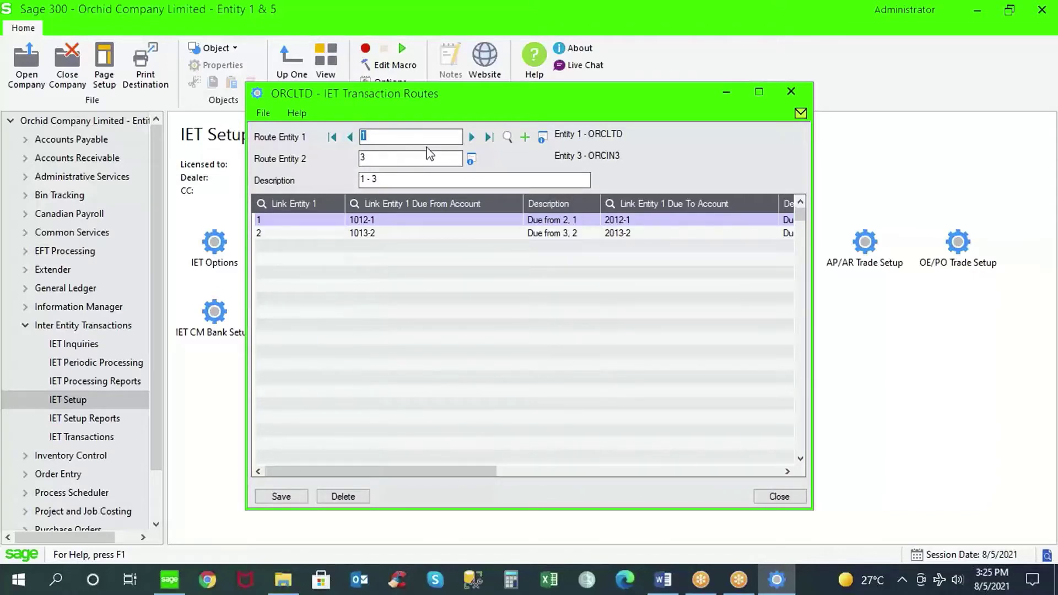
{"action": "left_click", "coordinate": [361, 158]}
{"action": "left_click", "coordinate": [317, 225]}
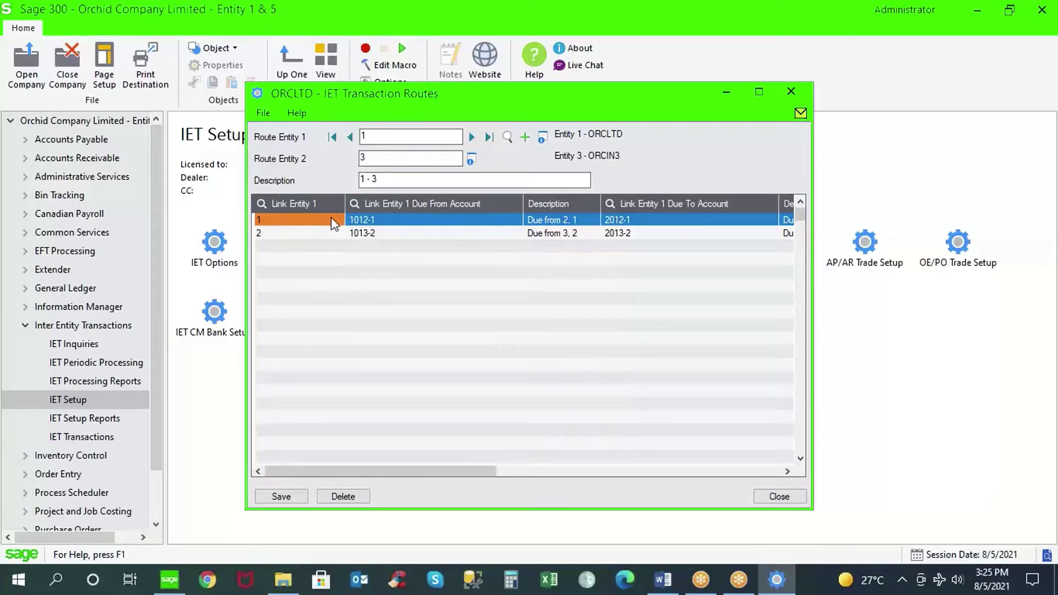
{"action": "left_click", "coordinate": [582, 222]}
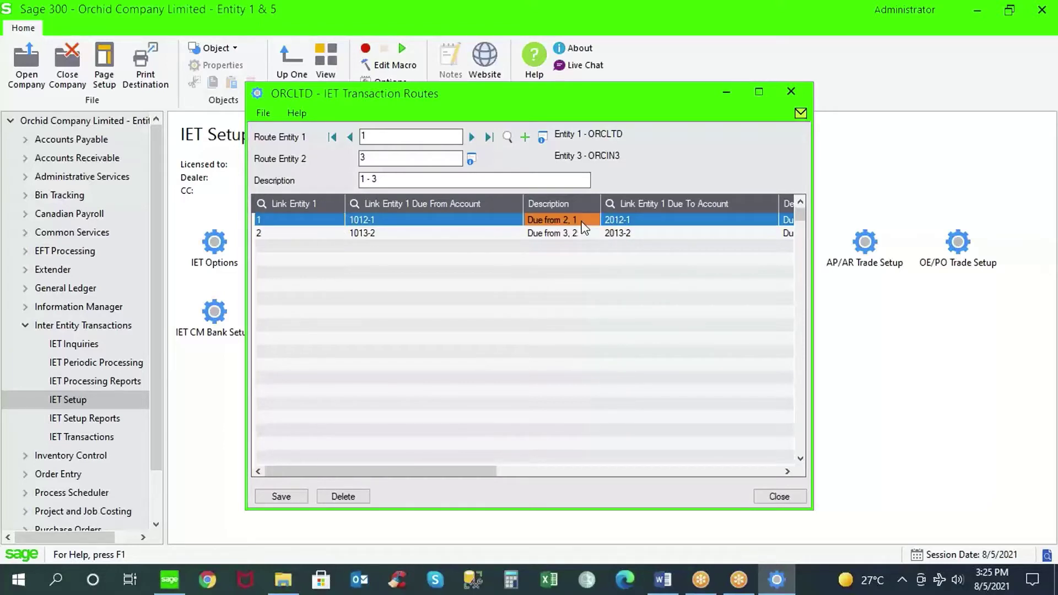
{"action": "left_click", "coordinate": [327, 237]}
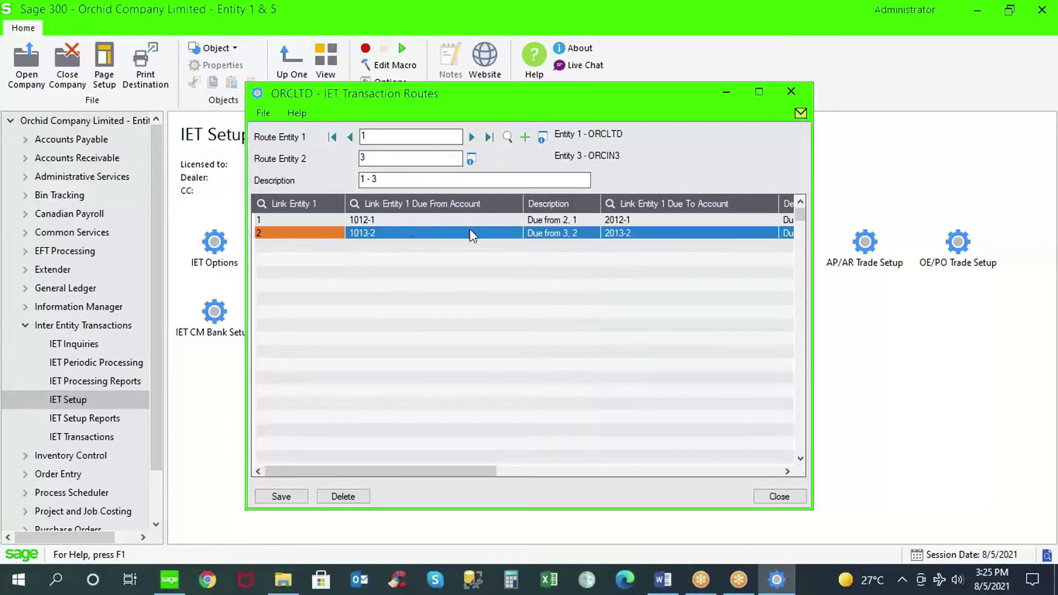
{"action": "left_click", "coordinate": [566, 230]}
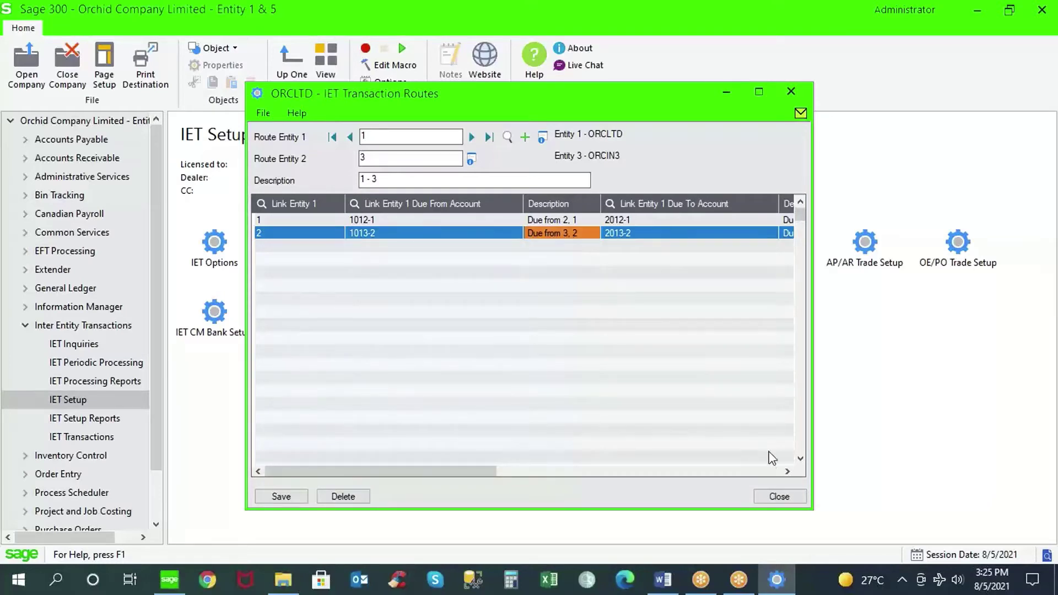
{"action": "left_click", "coordinate": [775, 495]}
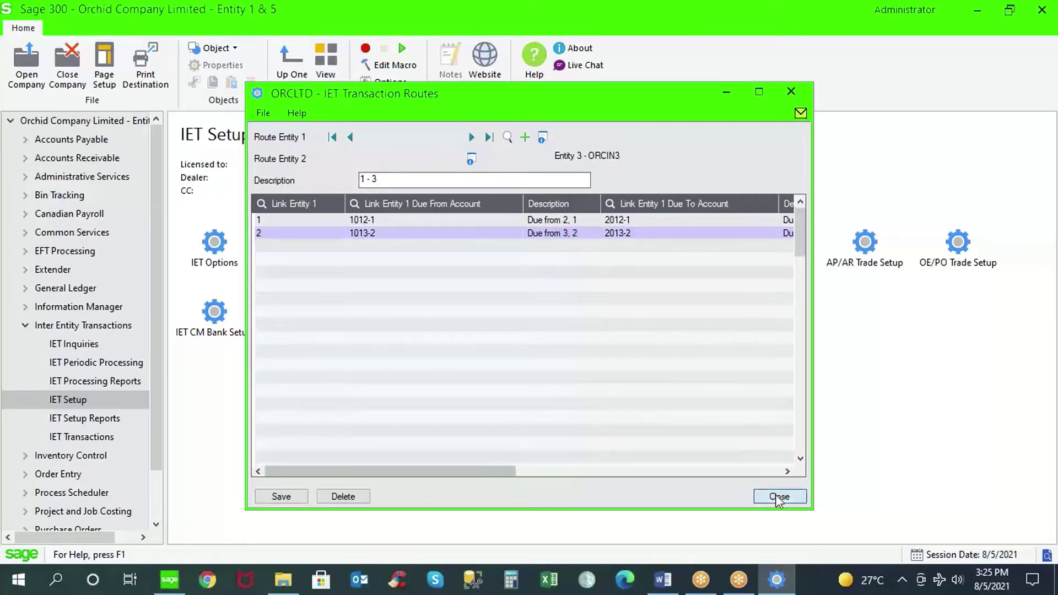
- Open the IET Entity Database Mappings and examine entity 2's online database, company, G/L source type, user and autopost settings
{"action": "double_click", "coordinate": [498, 242]}
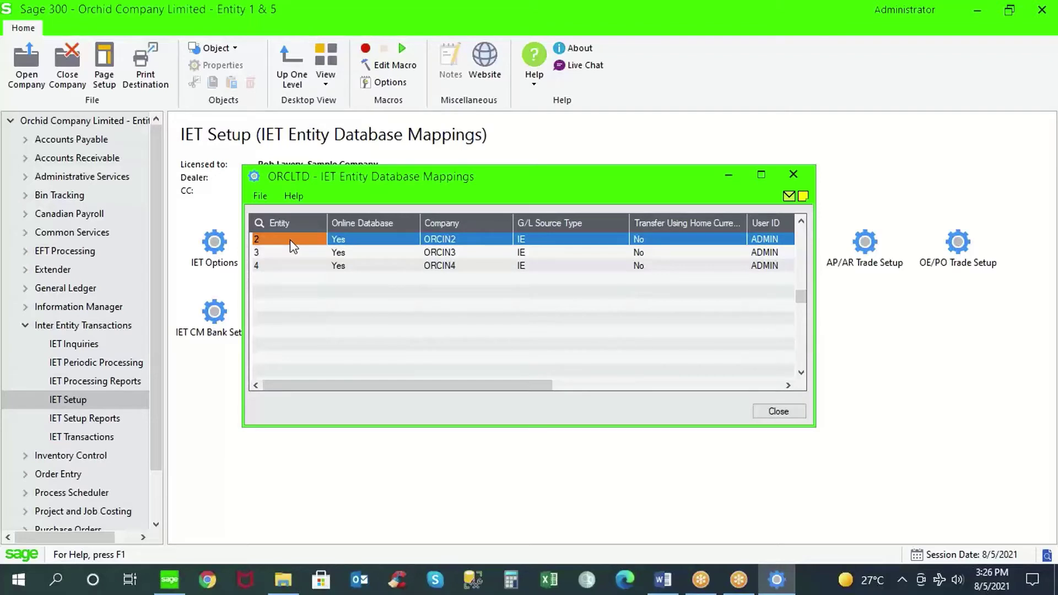
{"action": "left_click", "coordinate": [369, 244]}
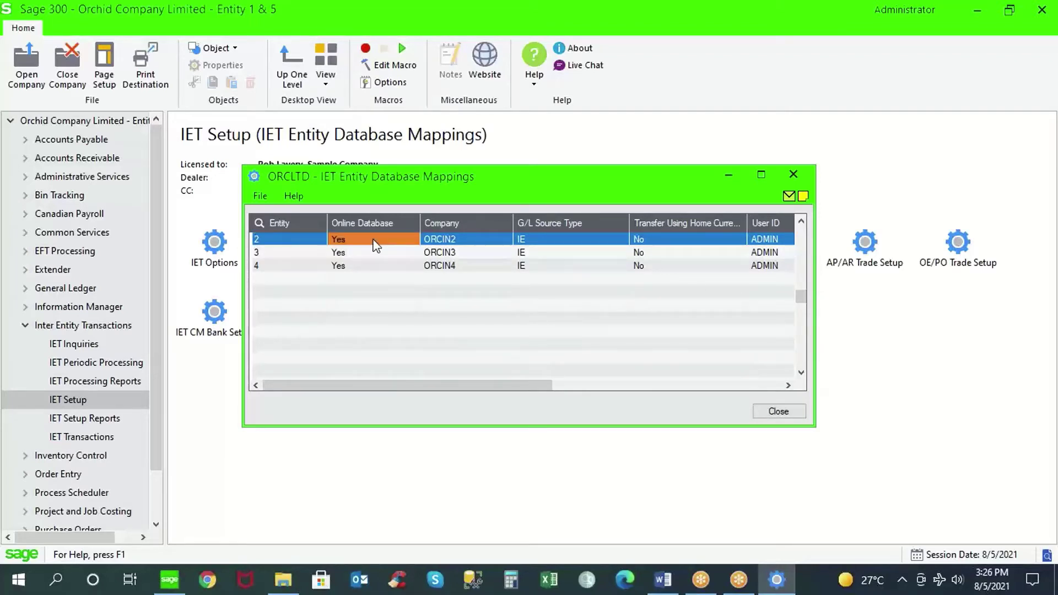
{"action": "left_click", "coordinate": [452, 243]}
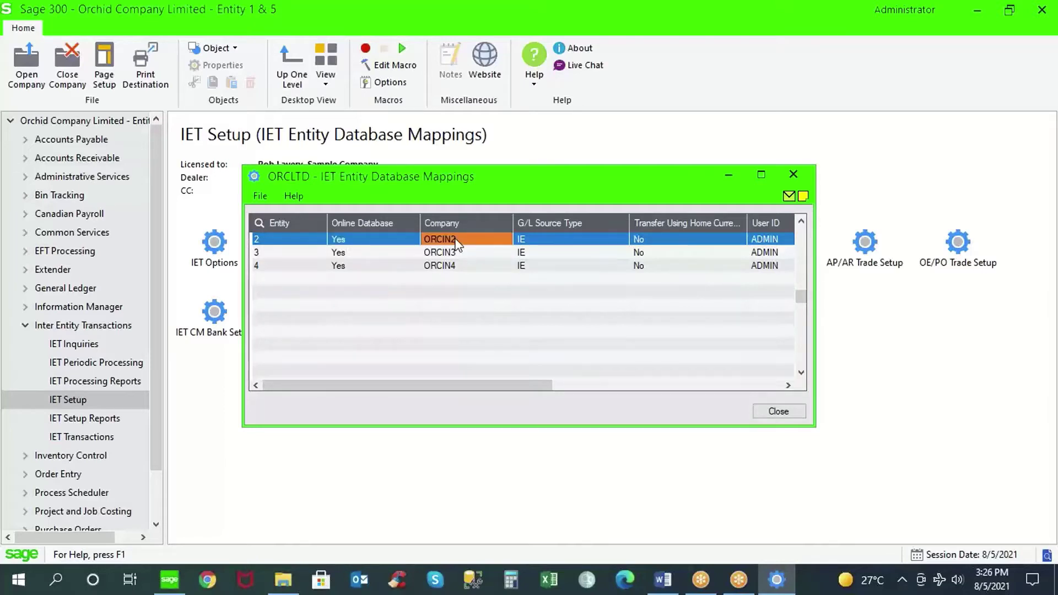
{"action": "left_click_drag", "start_coordinate": [513, 385], "coordinate": [575, 385]}
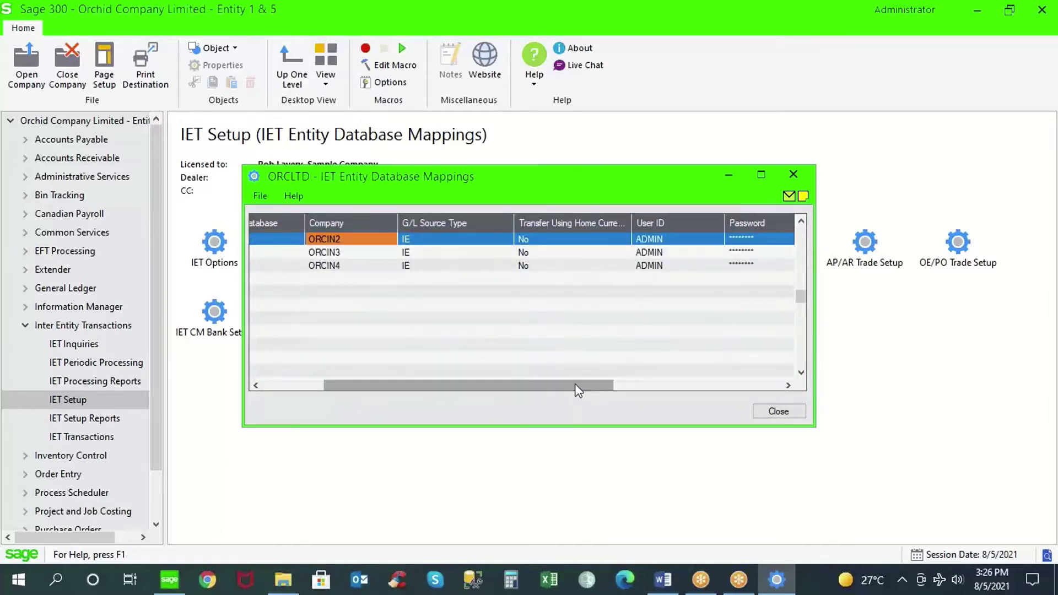
{"action": "left_click", "coordinate": [438, 243]}
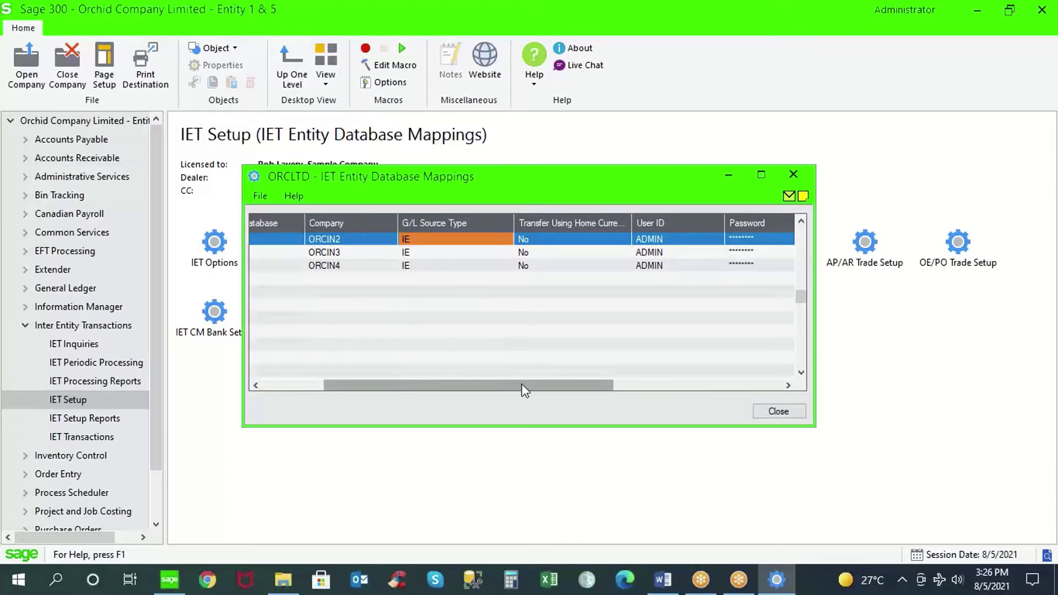
{"action": "left_click_drag", "start_coordinate": [521, 384], "coordinate": [601, 391]}
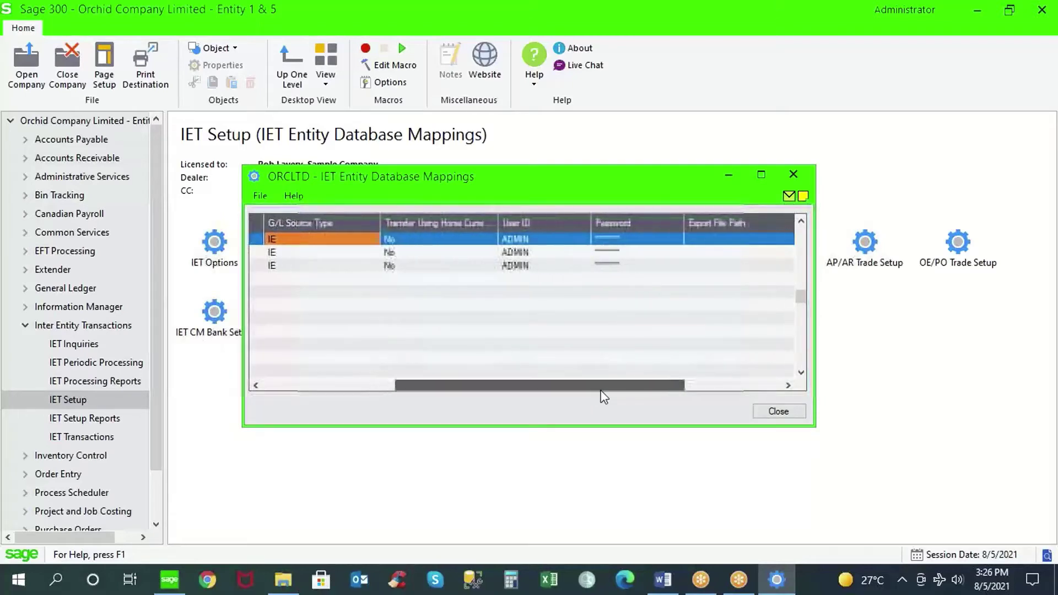
{"action": "left_click", "coordinate": [525, 239]}
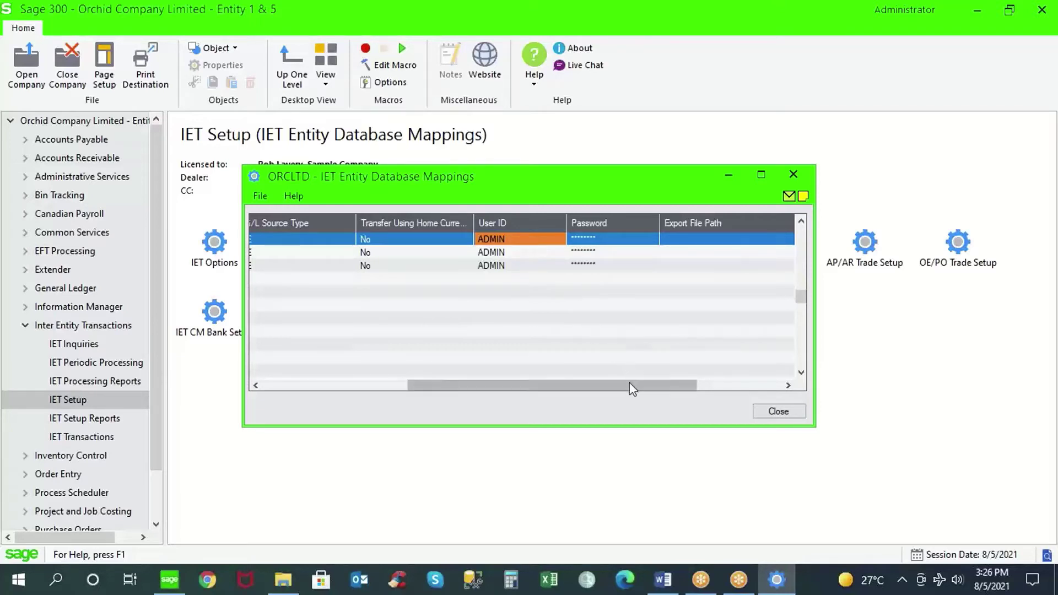
{"action": "left_click_drag", "start_coordinate": [633, 392], "coordinate": [740, 386]}
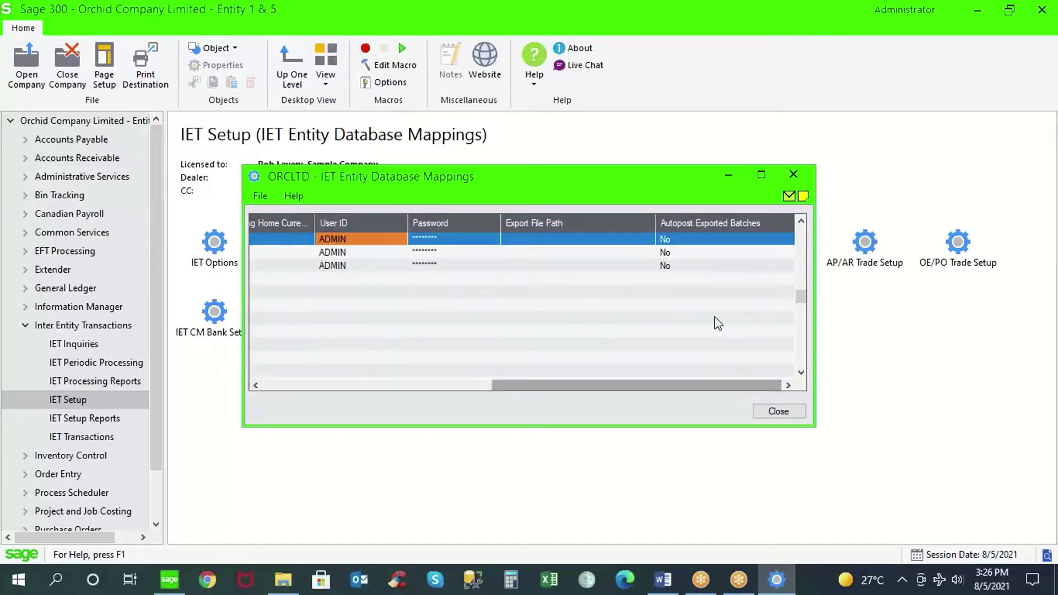
{"action": "left_click", "coordinate": [678, 241]}
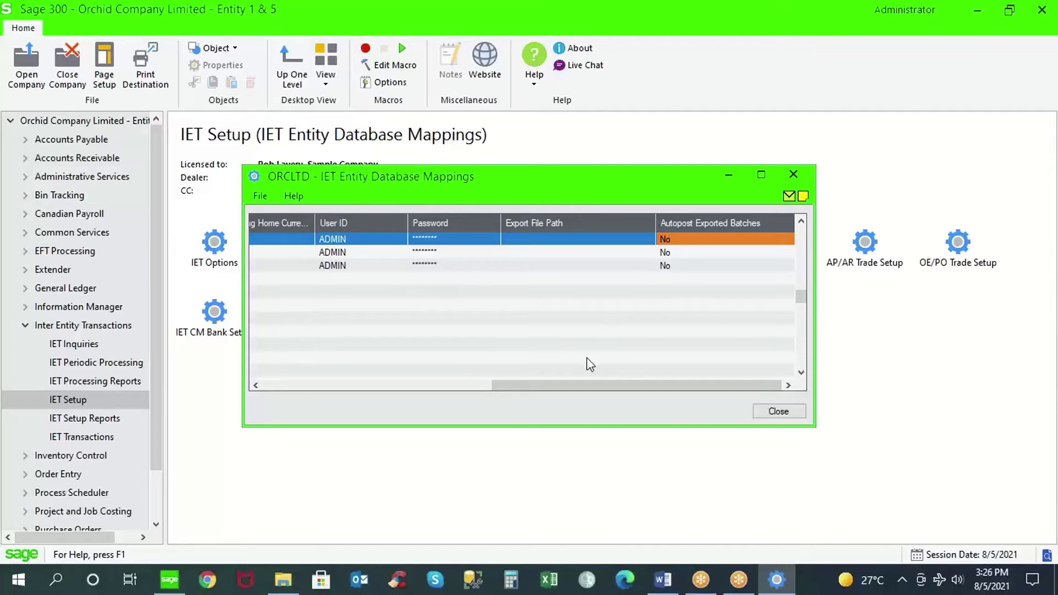
{"action": "left_click_drag", "start_coordinate": [577, 389], "coordinate": [301, 382]}
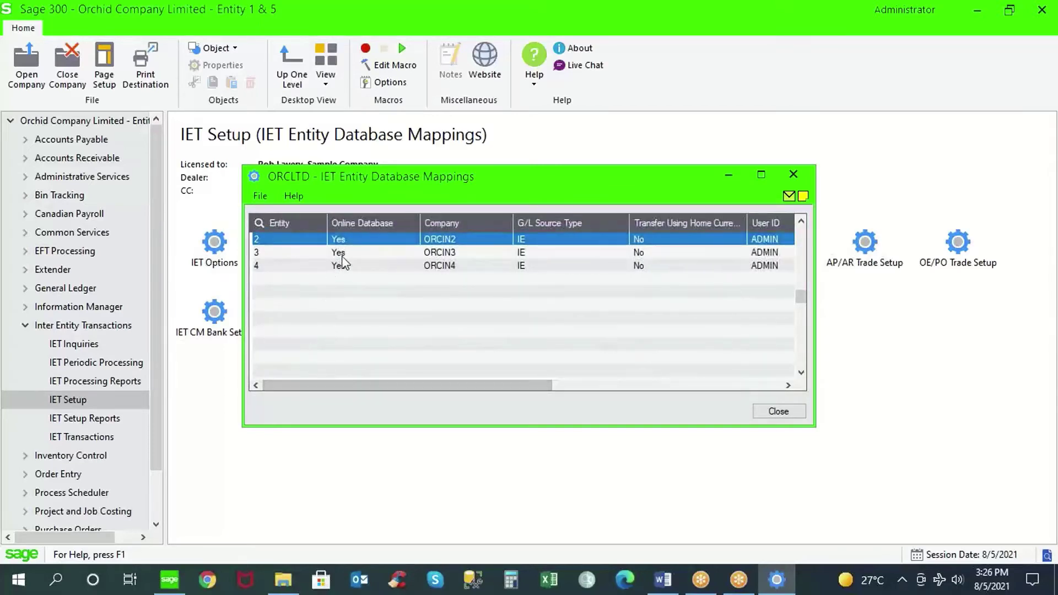
- Examine entity 4's online database and export file path settings in the entity mappings, and close the mappings
{"action": "left_click", "coordinate": [398, 265]}
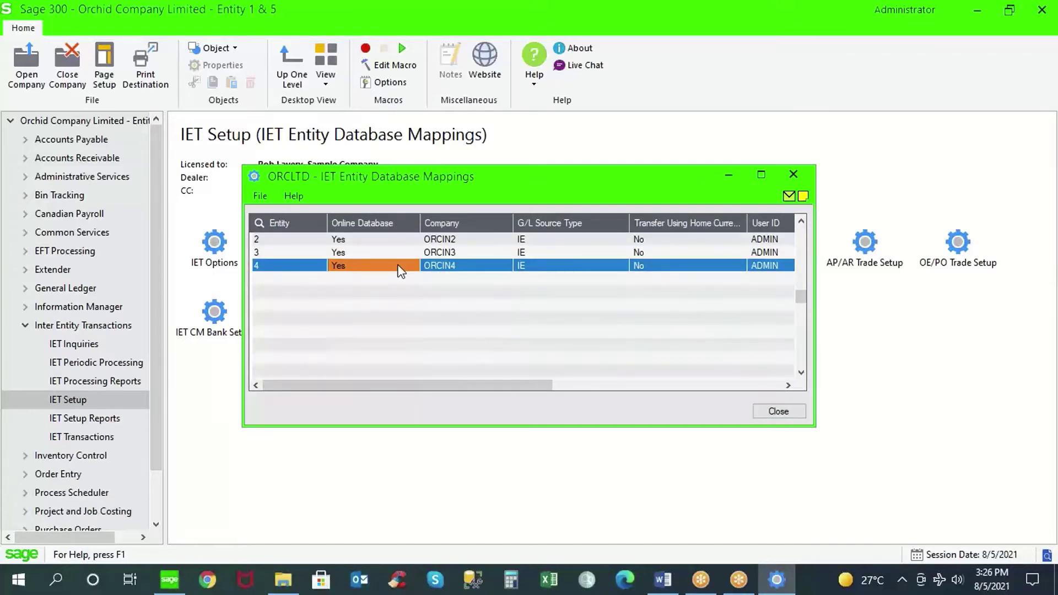
{"action": "double_click", "coordinate": [398, 266]}
{"action": "left_click_drag", "start_coordinate": [441, 385], "coordinate": [687, 392]}
{"action": "left_click", "coordinate": [604, 265]}
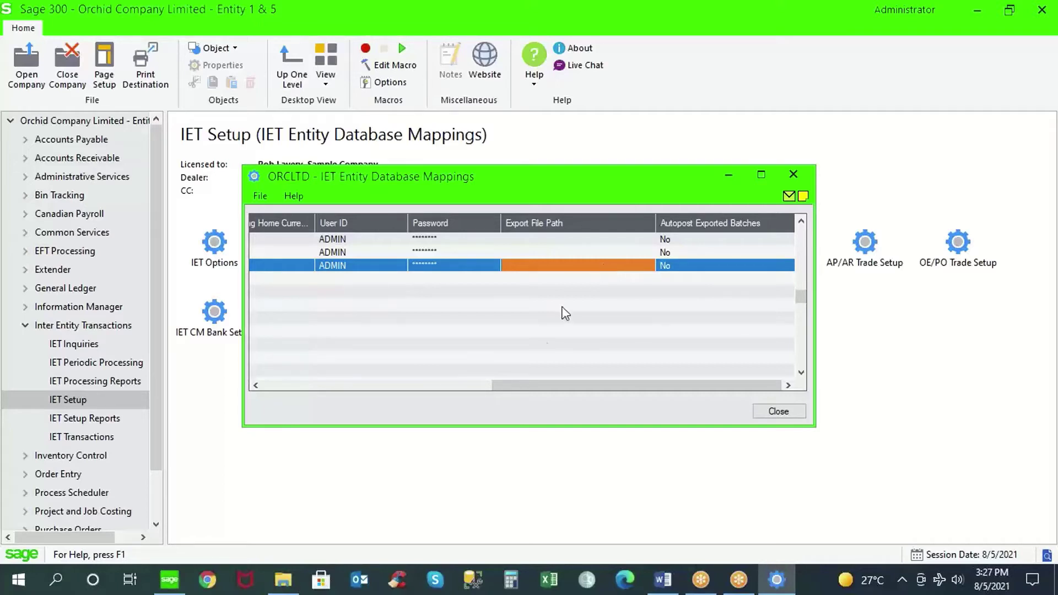
{"action": "left_click_drag", "start_coordinate": [491, 385], "coordinate": [248, 378]}
{"action": "double_click", "coordinate": [366, 259]}
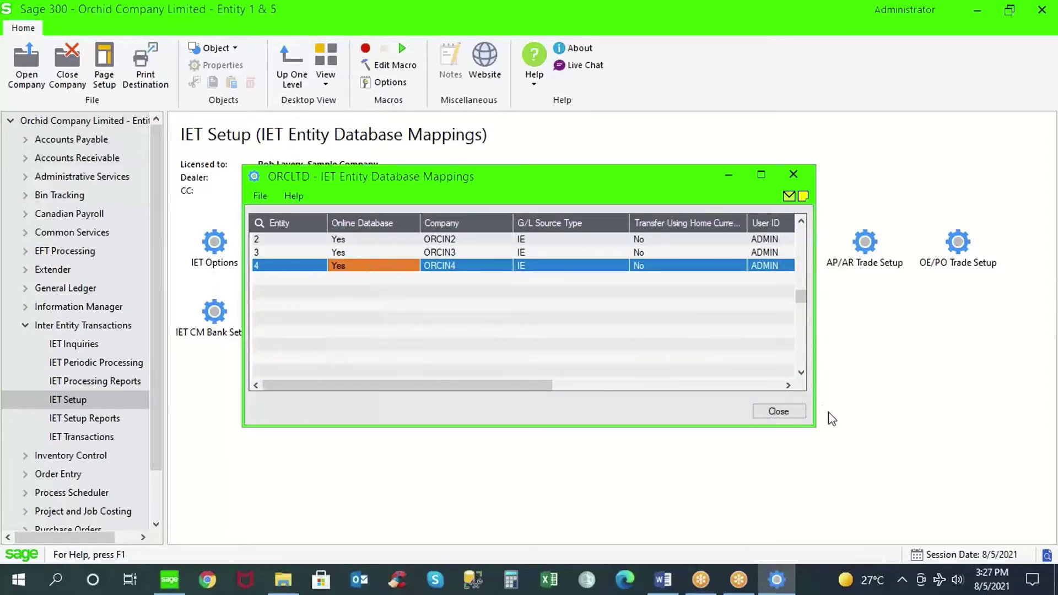
{"action": "left_click", "coordinate": [777, 412]}
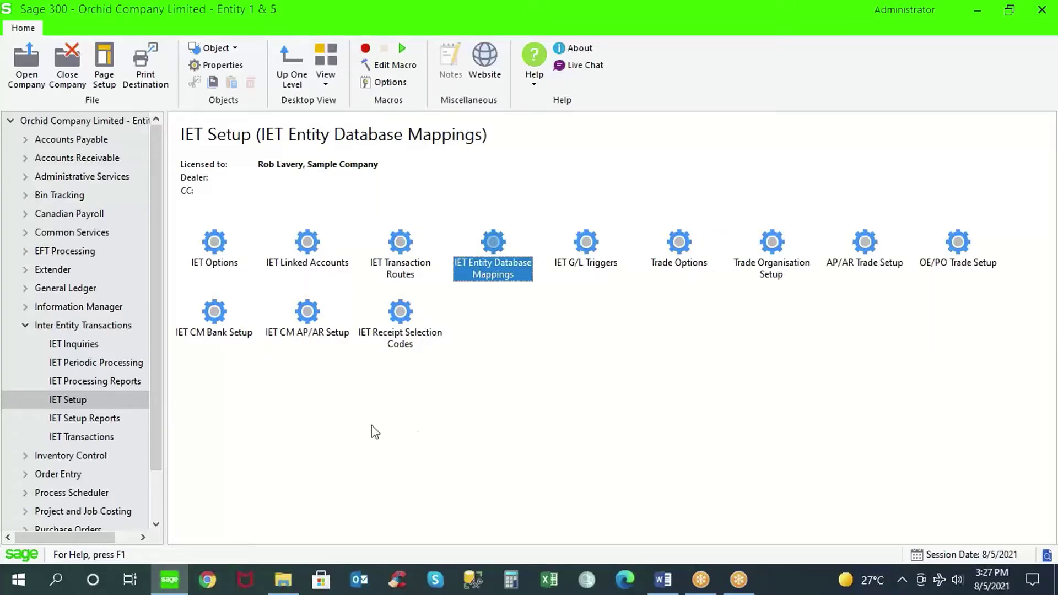
- Open A/P Invoice Entry and create a new batch described as "Allocation of Office Supplies"
{"action": "left_click", "coordinate": [63, 141]}
{"action": "double_click", "coordinate": [215, 246]}
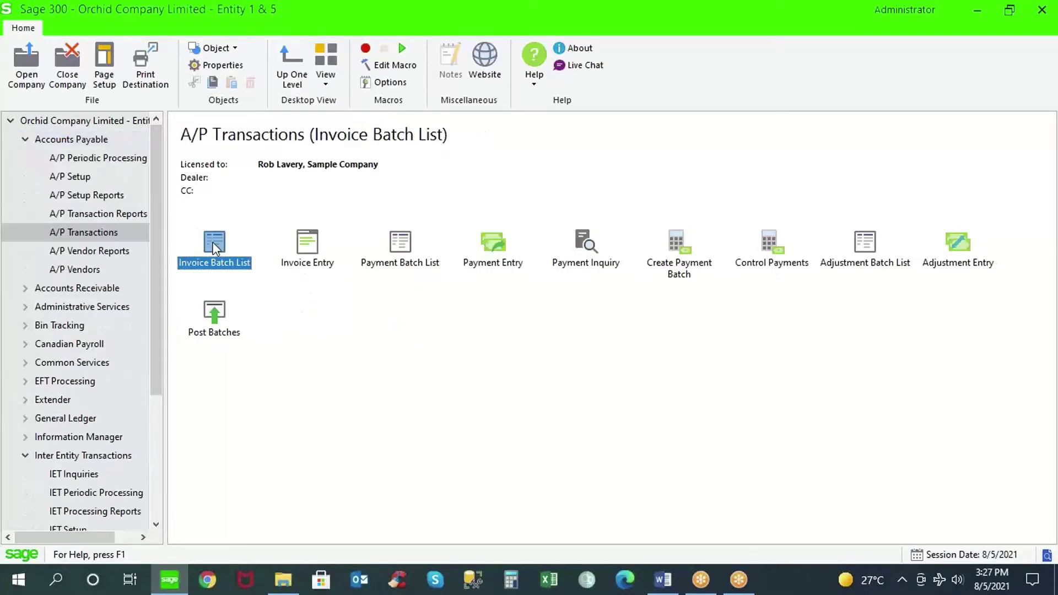
{"action": "double_click", "coordinate": [308, 245]}
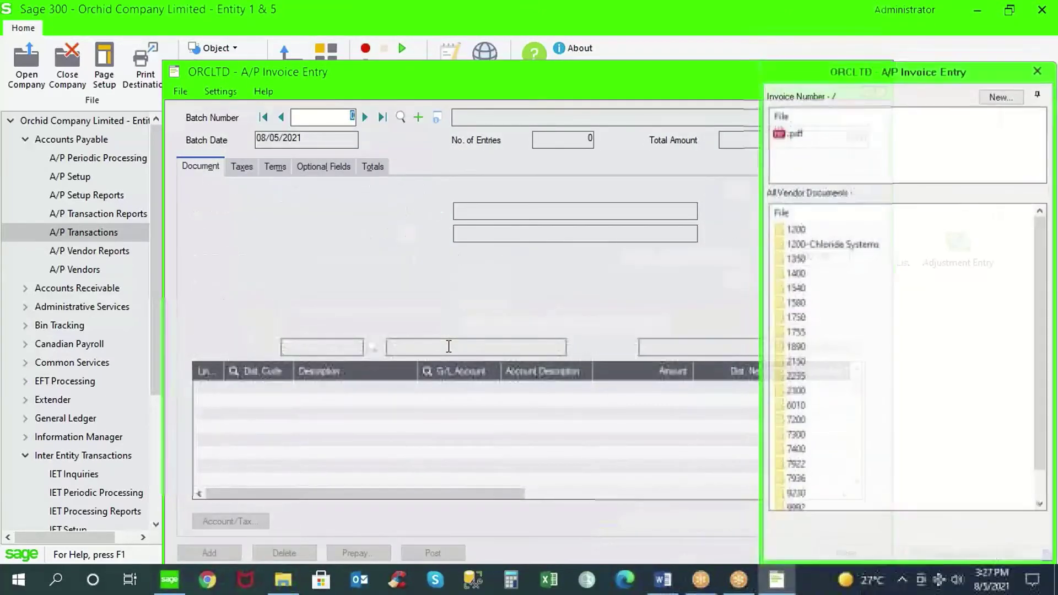
{"action": "left_click_drag", "start_coordinate": [560, 82], "coordinate": [421, 71]}
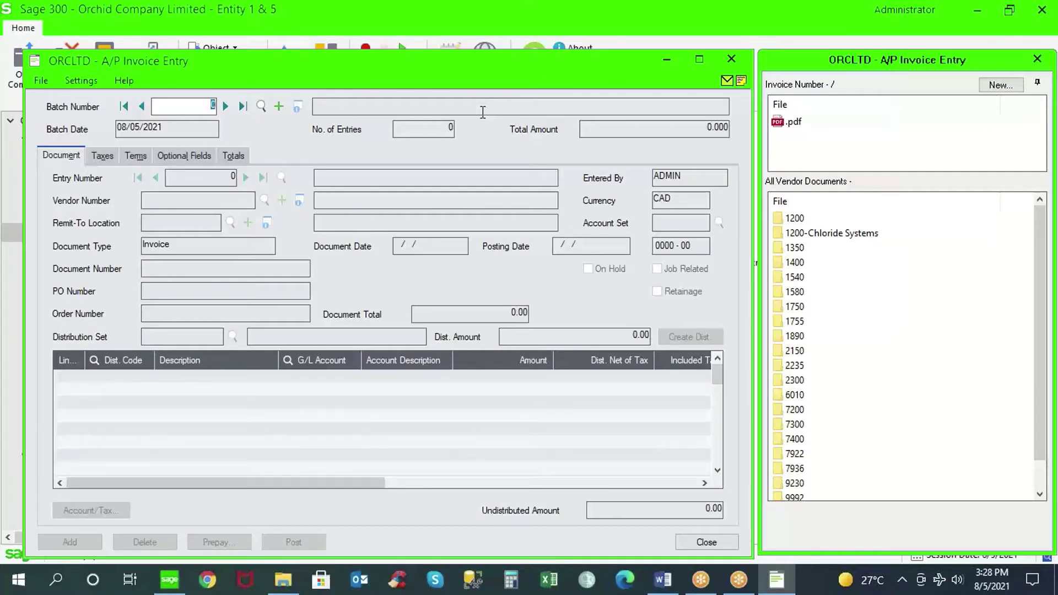
{"action": "left_click", "coordinate": [279, 106]}
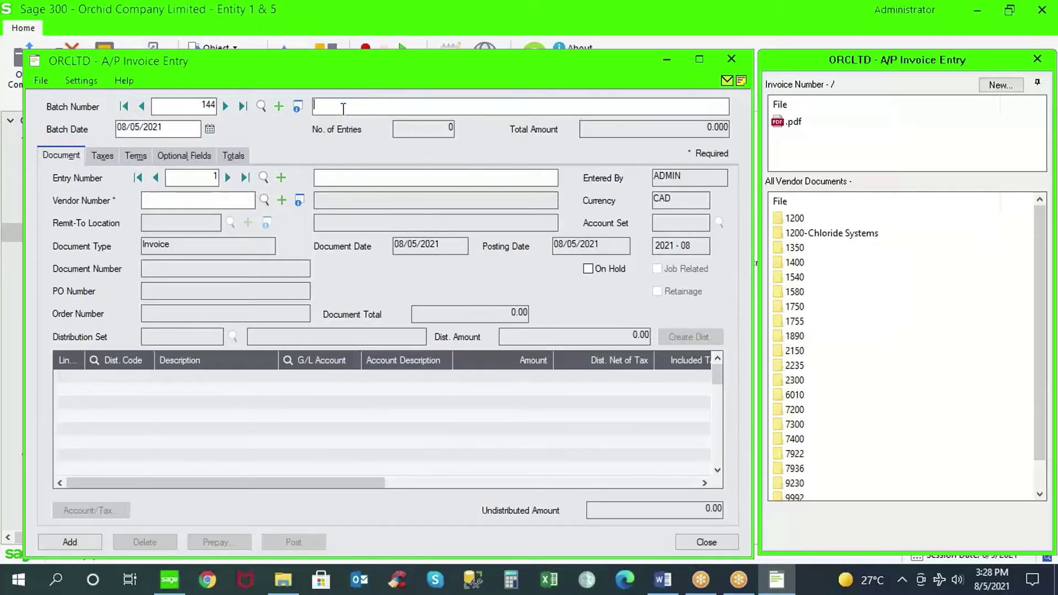
{"action": "type", "text": "Allocation of Office Supplies"}
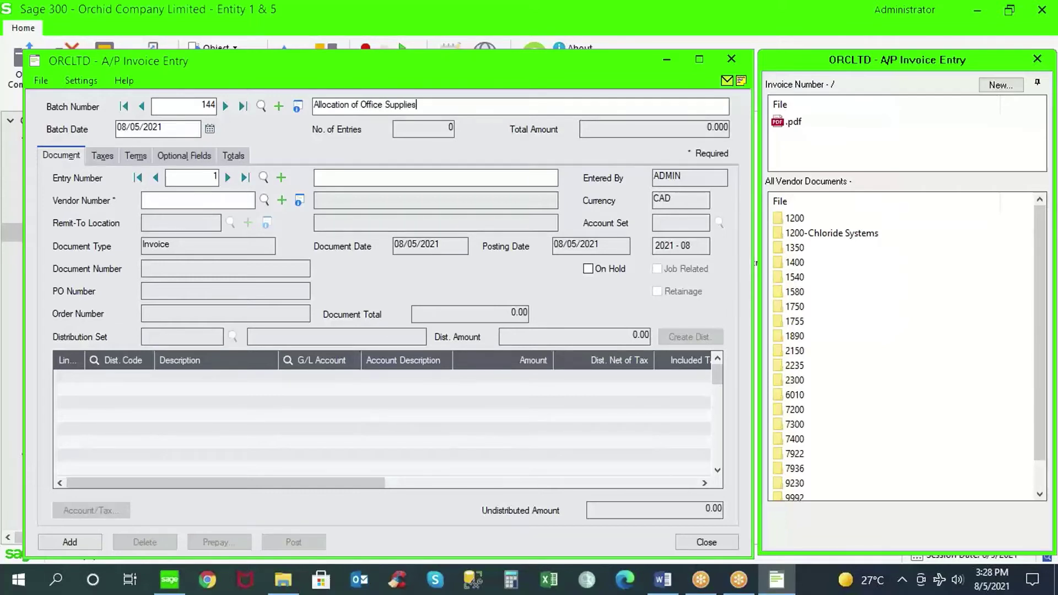
- Copy the batch description "Allocation of Office Supplies" into the description of entry 1
{"action": "left_click_drag", "start_coordinate": [417, 106], "coordinate": [202, 121]}
{"action": "key", "text": "ctrl+c"}
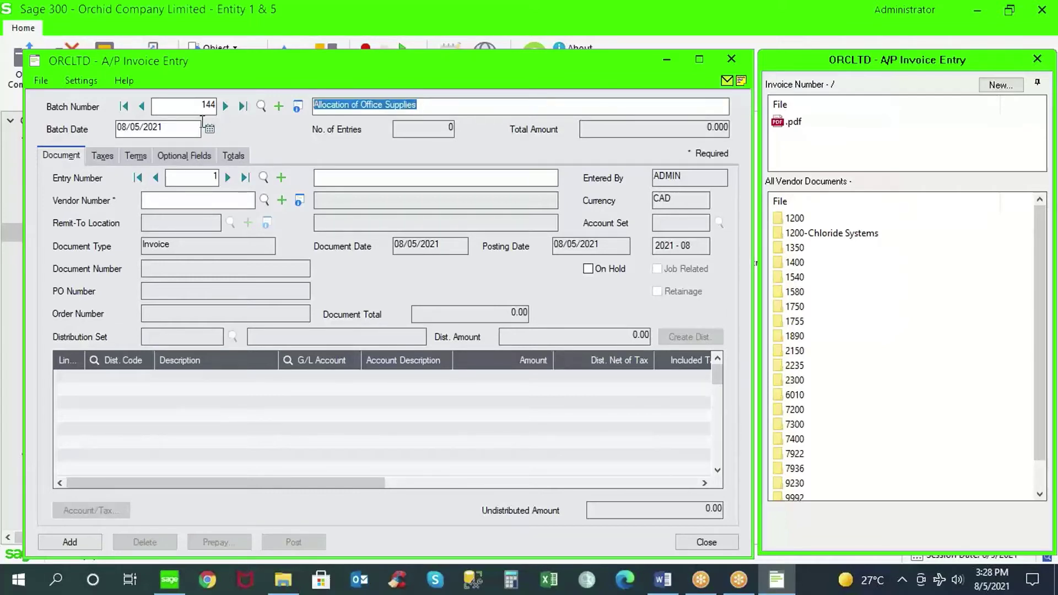
{"action": "key", "text": "Tab"}
{"action": "key", "text": "Tab"}
{"action": "key", "text": "Tab"}
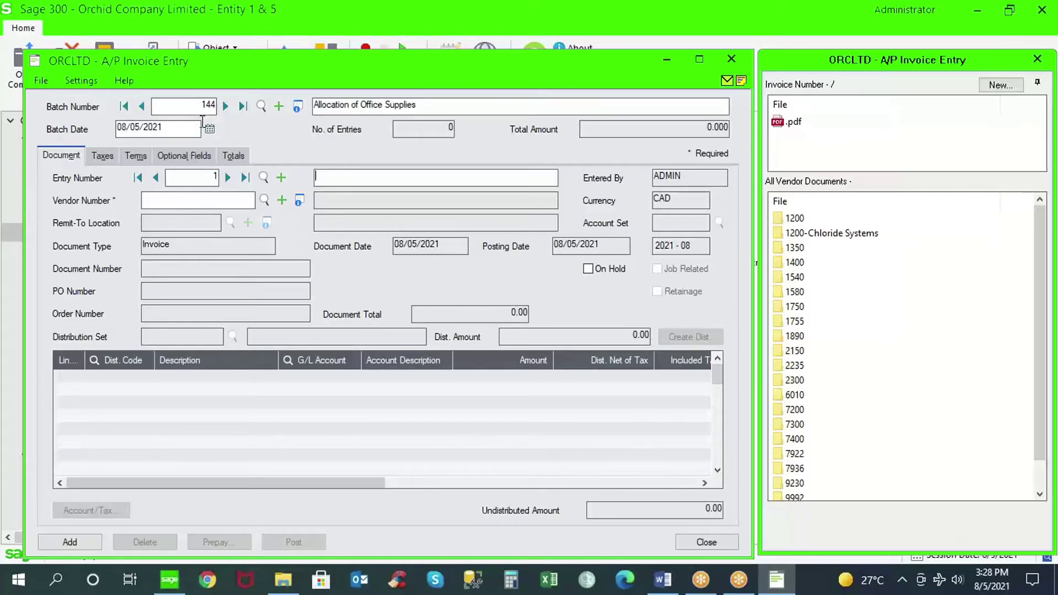
{"action": "key", "text": "ctrl+v"}
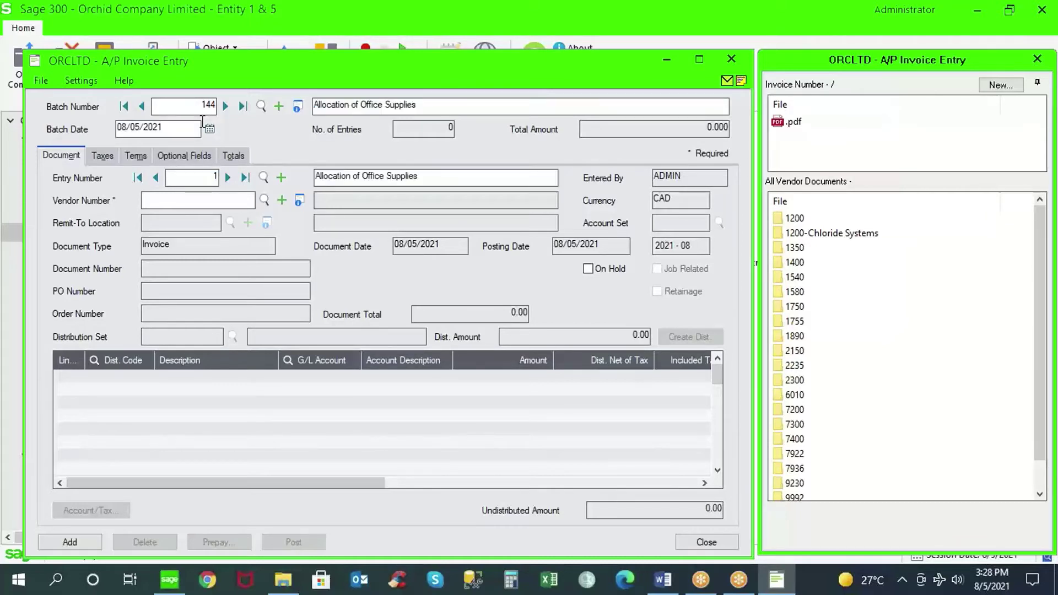
{"action": "key", "text": "Tab"}
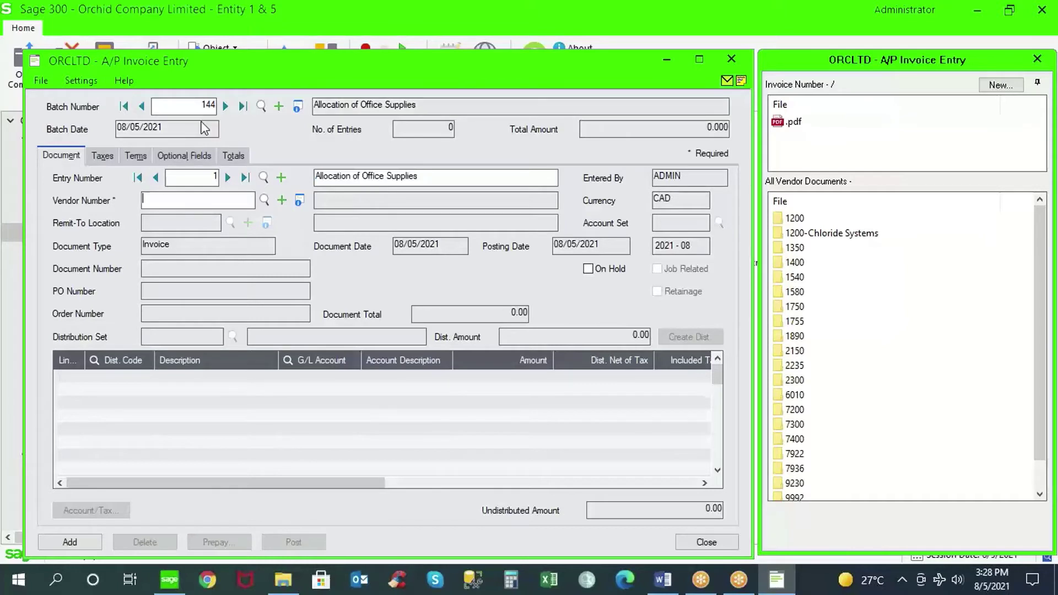
- Assign vendor 1200 to the invoice entry and enter INV651 as its document number
{"action": "type", "text": "1200"}
{"action": "key", "text": "Tab"}
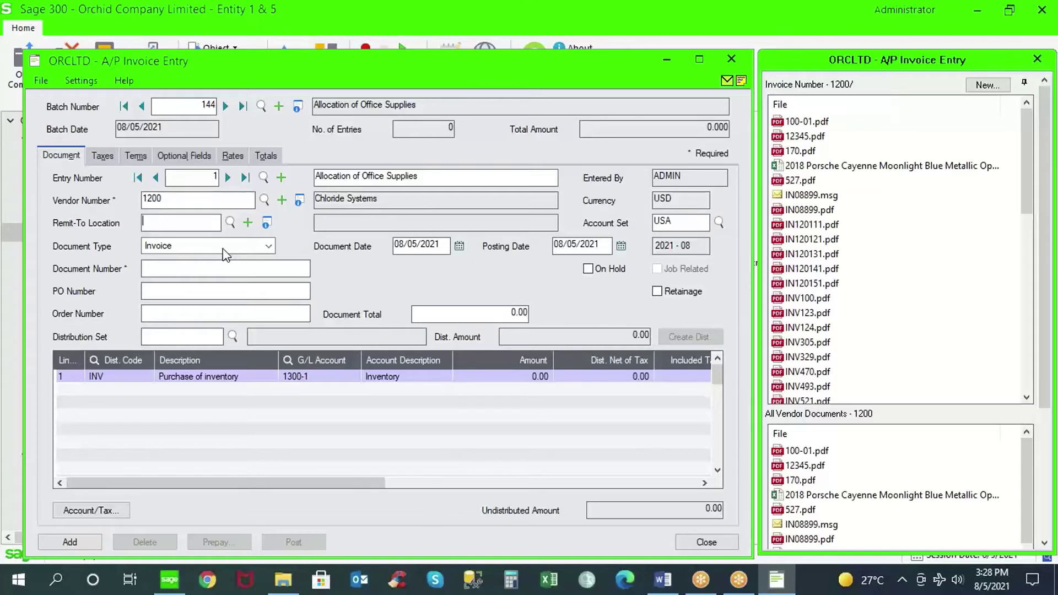
{"action": "left_click", "coordinate": [205, 270]}
{"action": "right_click", "coordinate": [885, 193]}
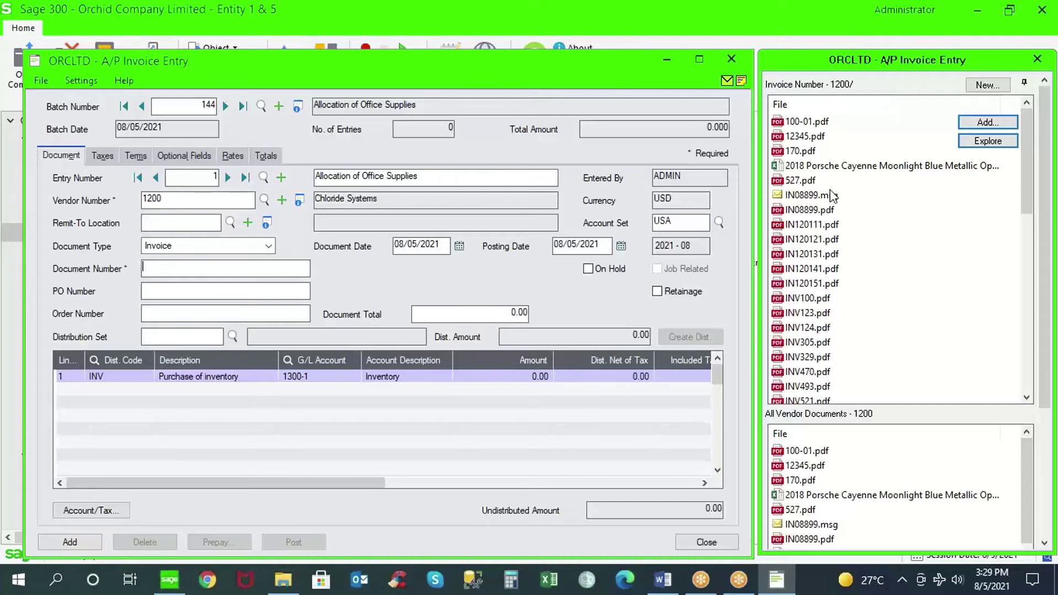
{"action": "type", "text": "INV"}
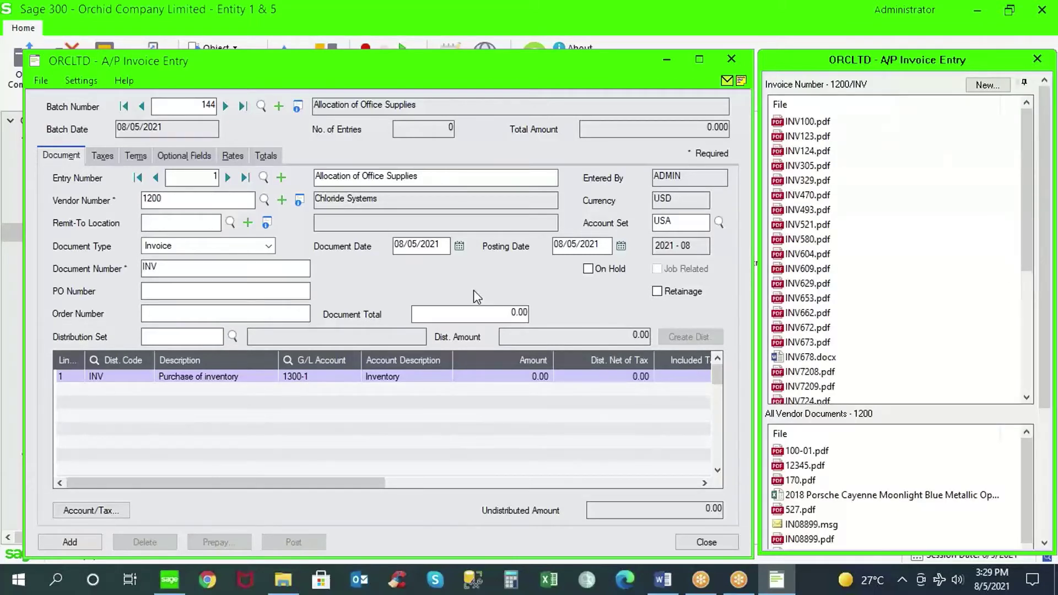
{"action": "type", "text": "651"}
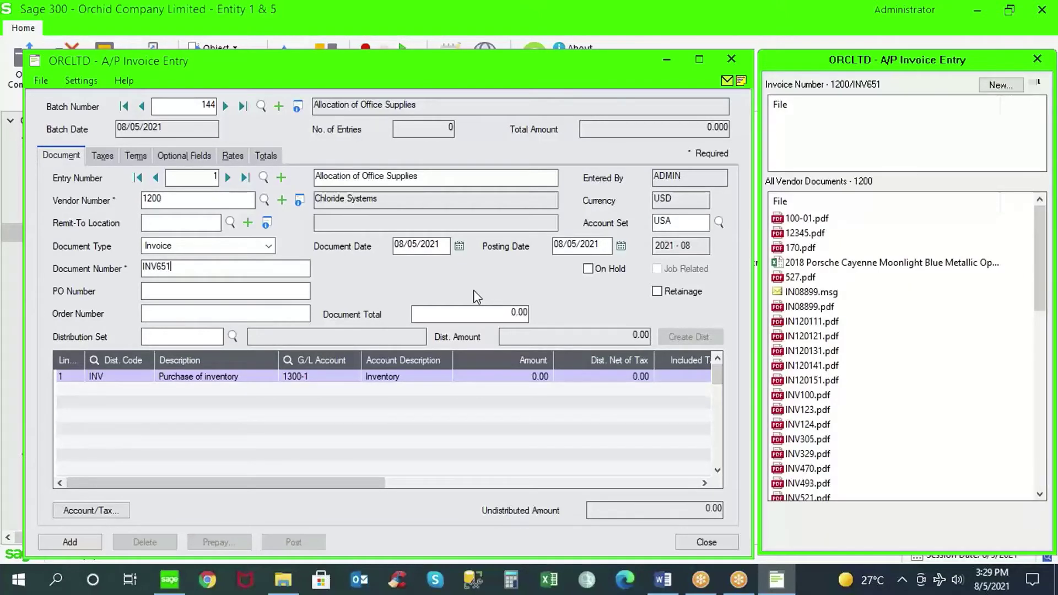
- Look over the document lists for the invoice and vendor, explore the vendor's document folder, and close that folder
{"action": "mouse_move", "coordinate": [824, 124]}
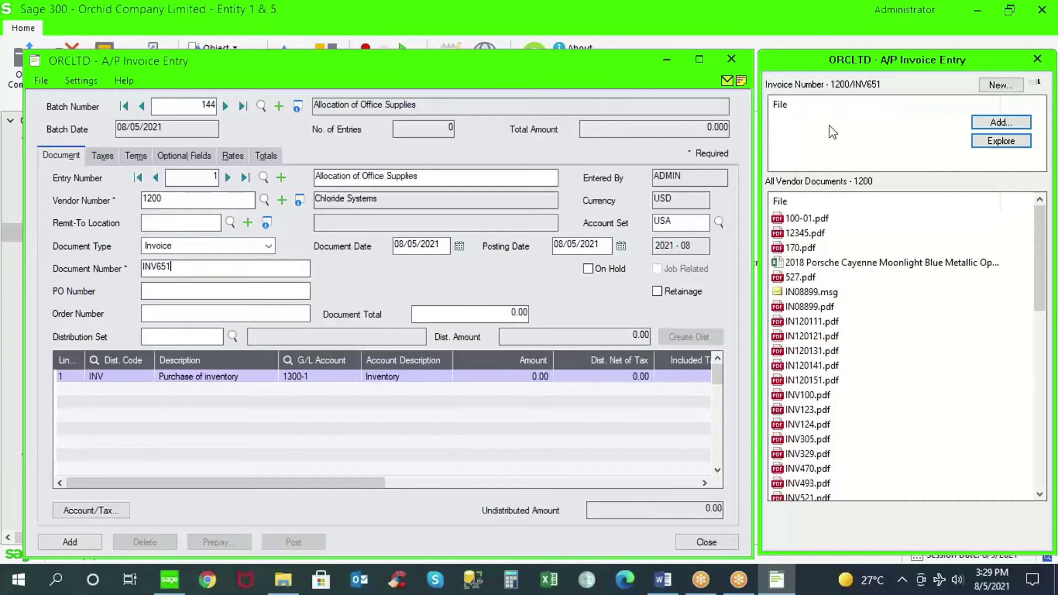
{"action": "mouse_move", "coordinate": [879, 223]}
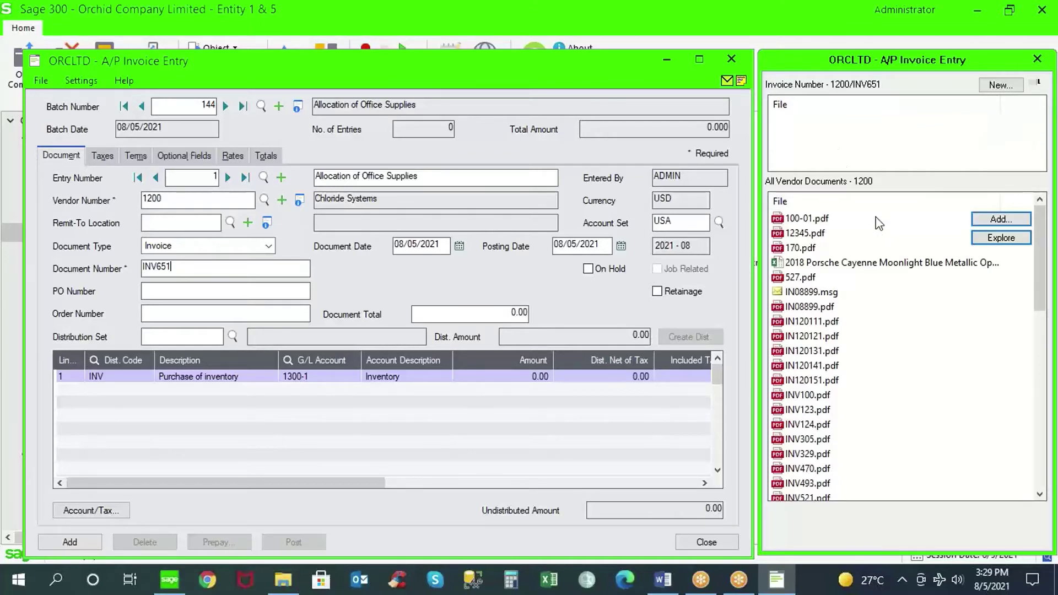
{"action": "mouse_move", "coordinate": [898, 145]}
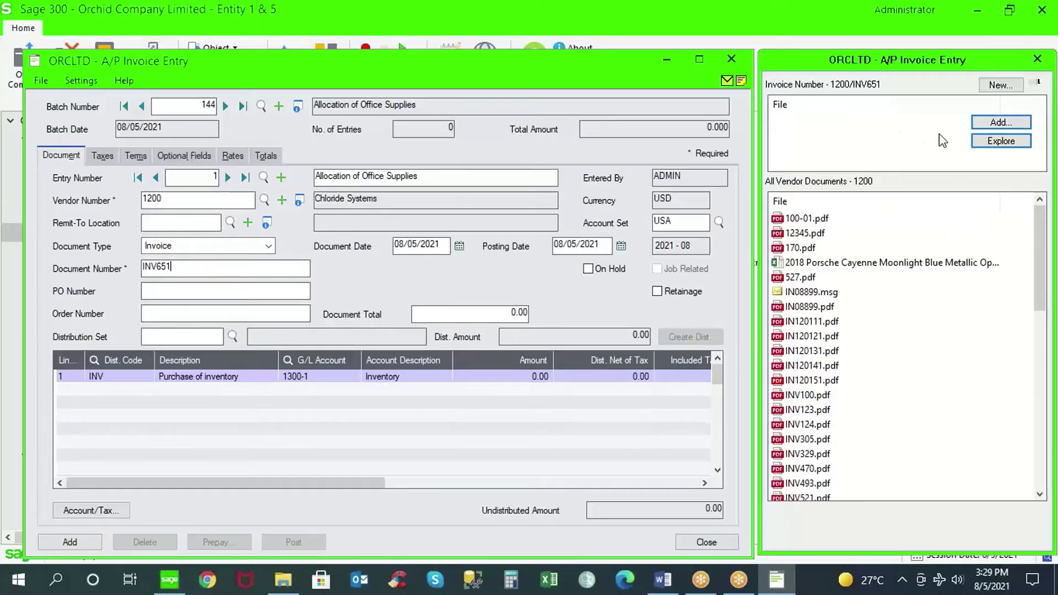
{"action": "left_click", "coordinate": [1001, 141]}
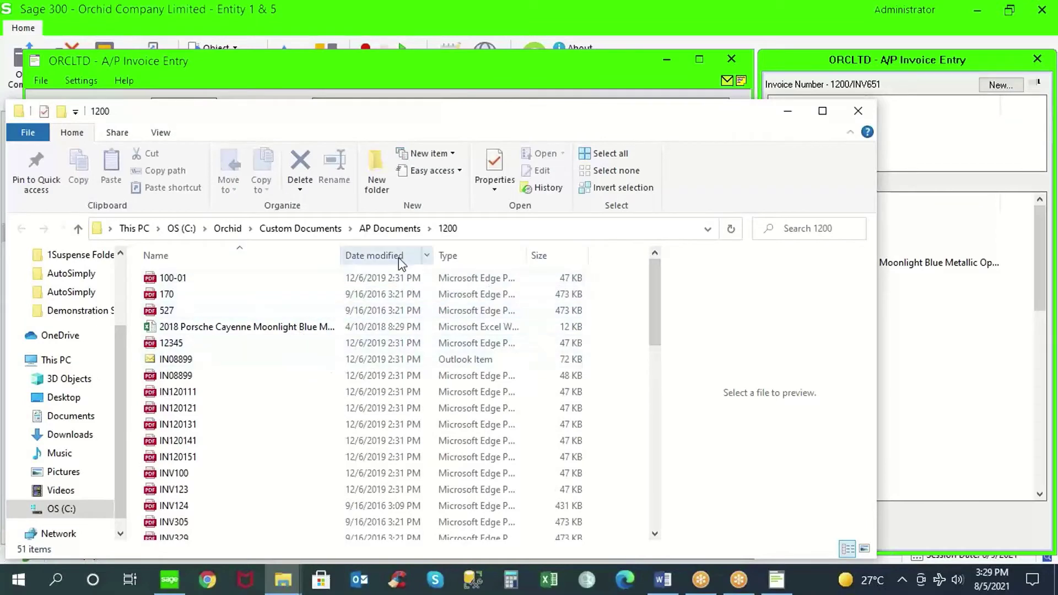
{"action": "left_click", "coordinate": [858, 111]}
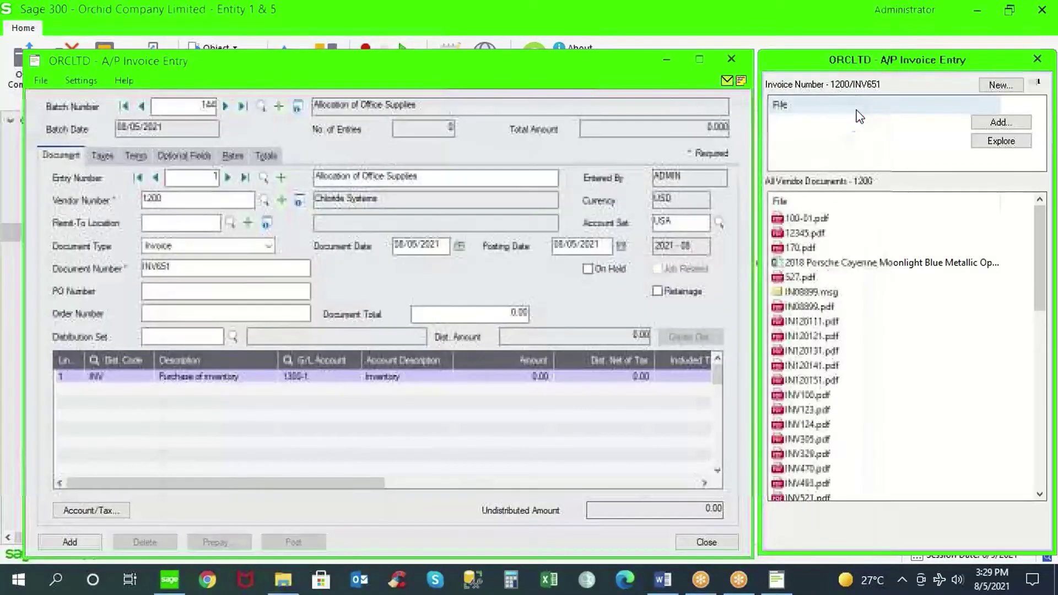
- Attach the "Approved Emergency Form" file from the 1Suspense Folder to invoice INV651
{"action": "left_click", "coordinate": [1006, 124]}
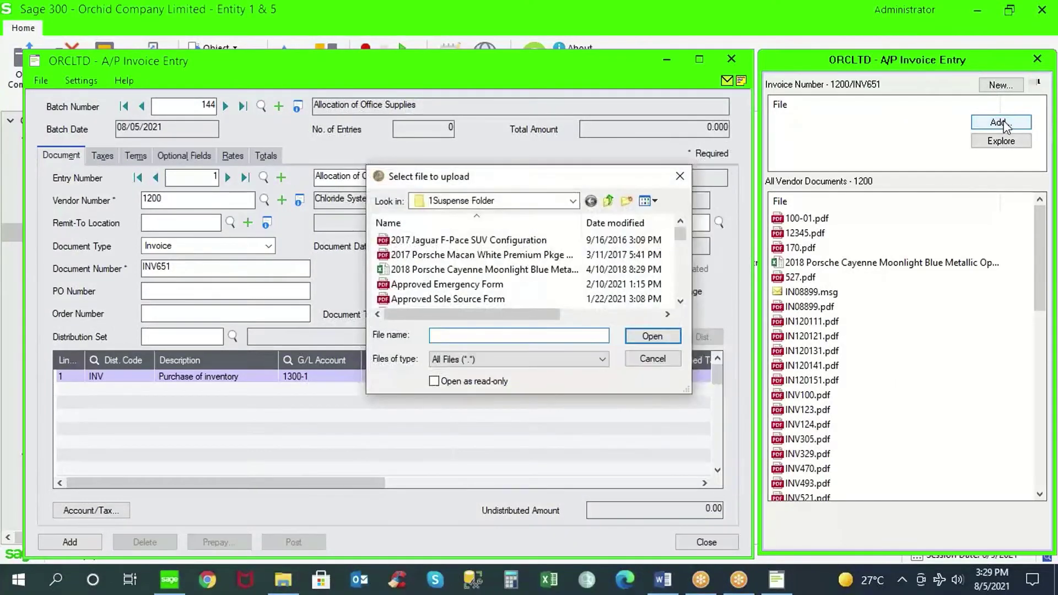
{"action": "double_click", "coordinate": [465, 284]}
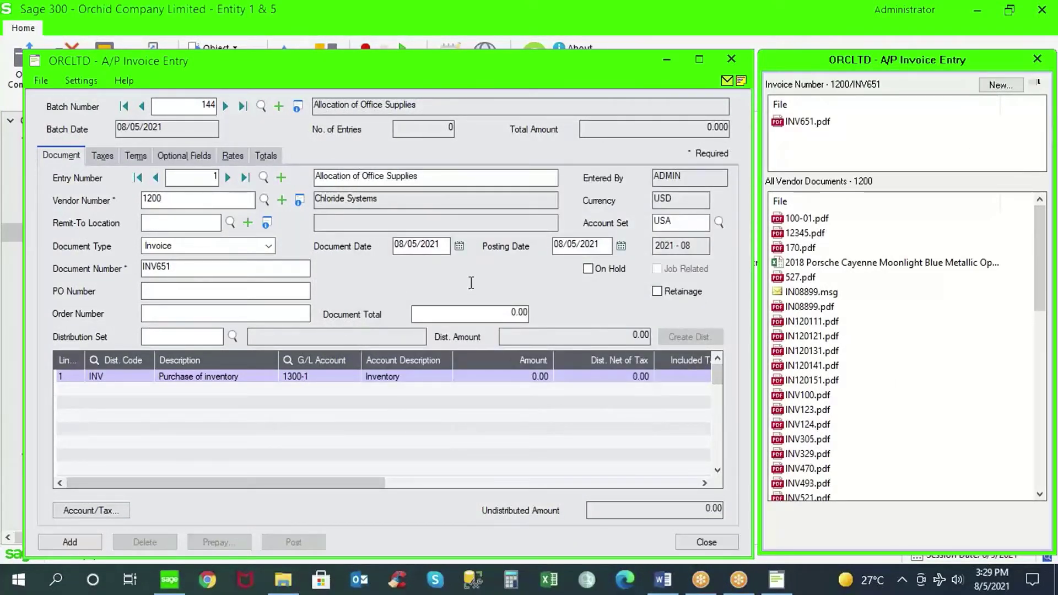
{"action": "mouse_move", "coordinate": [781, 154]}
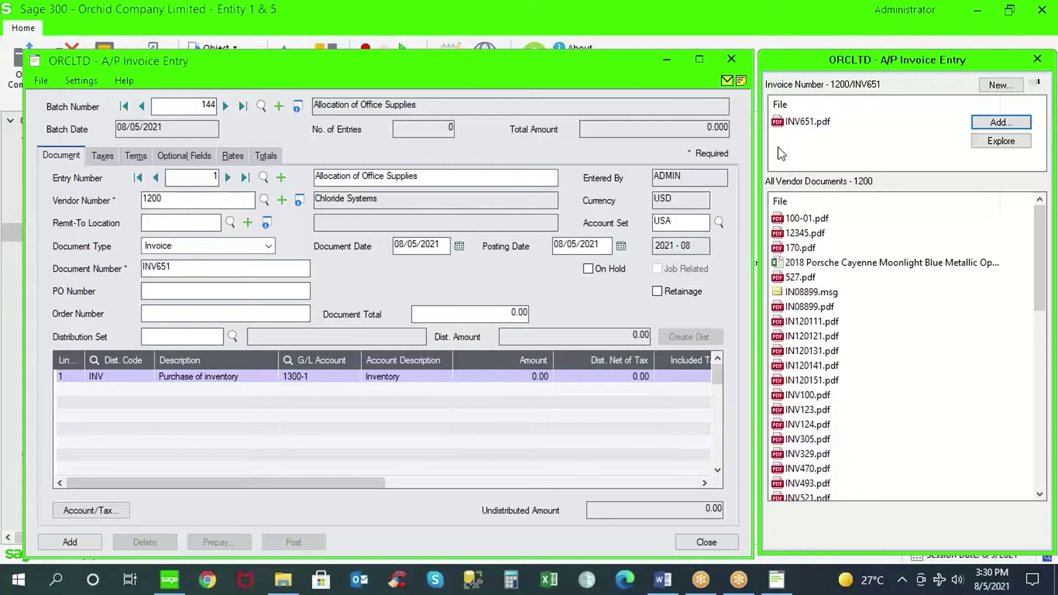
- Change the invoice's document number to INV6517 to make it unique for the vendor, closing the duplicate-number errors
{"action": "left_click", "coordinate": [195, 270]}
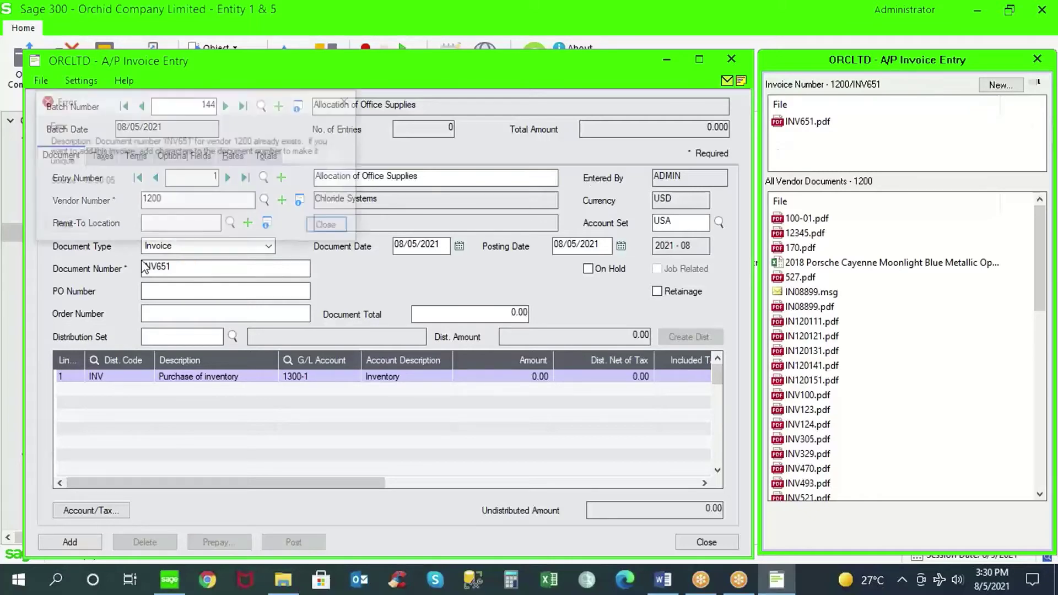
{"action": "left_click", "coordinate": [329, 227]}
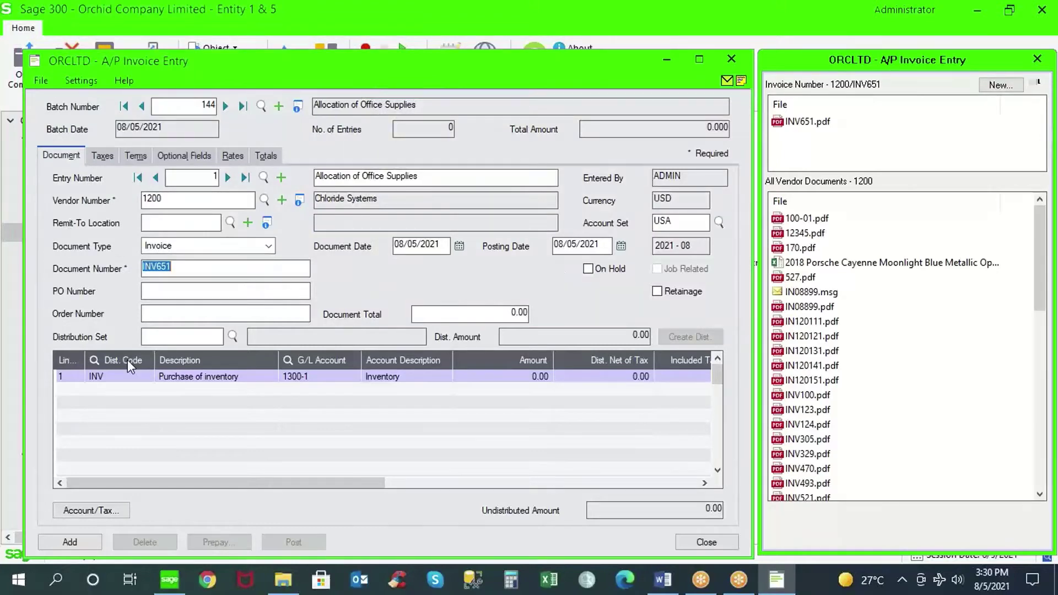
{"action": "left_click", "coordinate": [74, 379]}
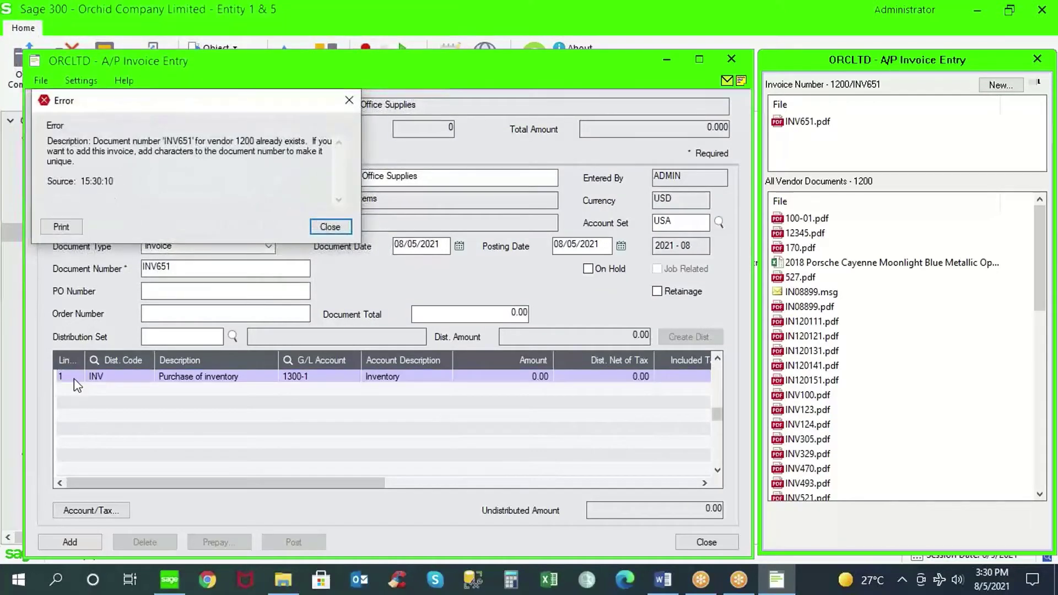
{"action": "left_click", "coordinate": [330, 227]}
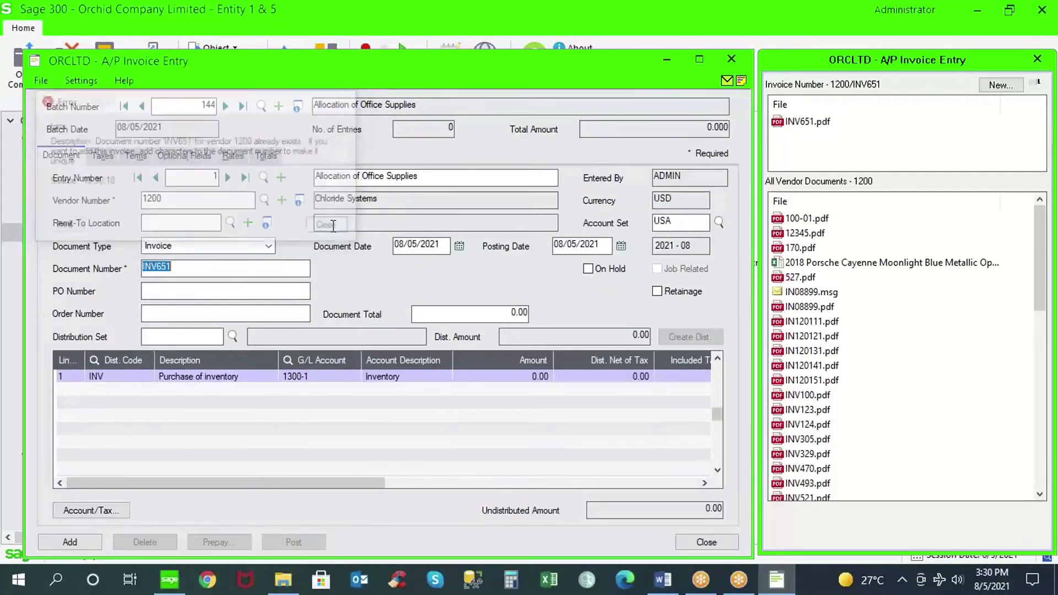
{"action": "left_click", "coordinate": [189, 378]}
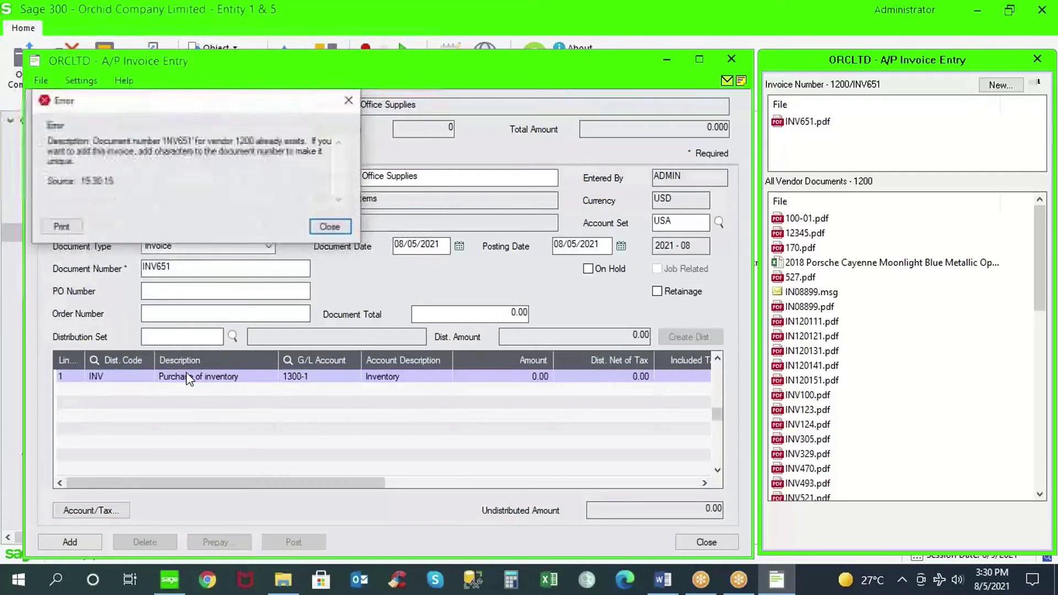
{"action": "left_click", "coordinate": [332, 228]}
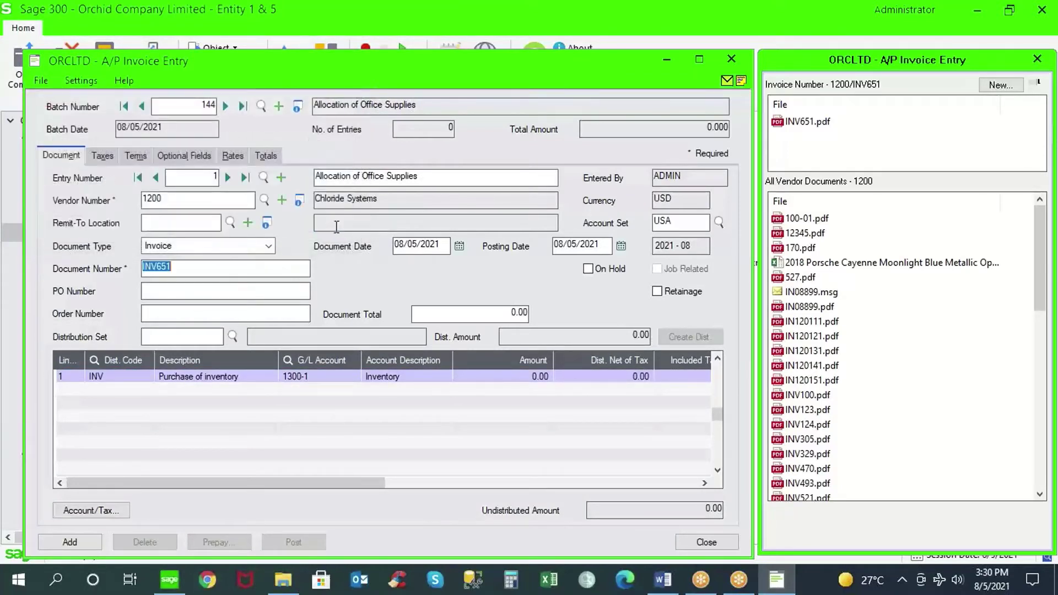
{"action": "left_click", "coordinate": [248, 265]}
{"action": "type", "text": "7"}
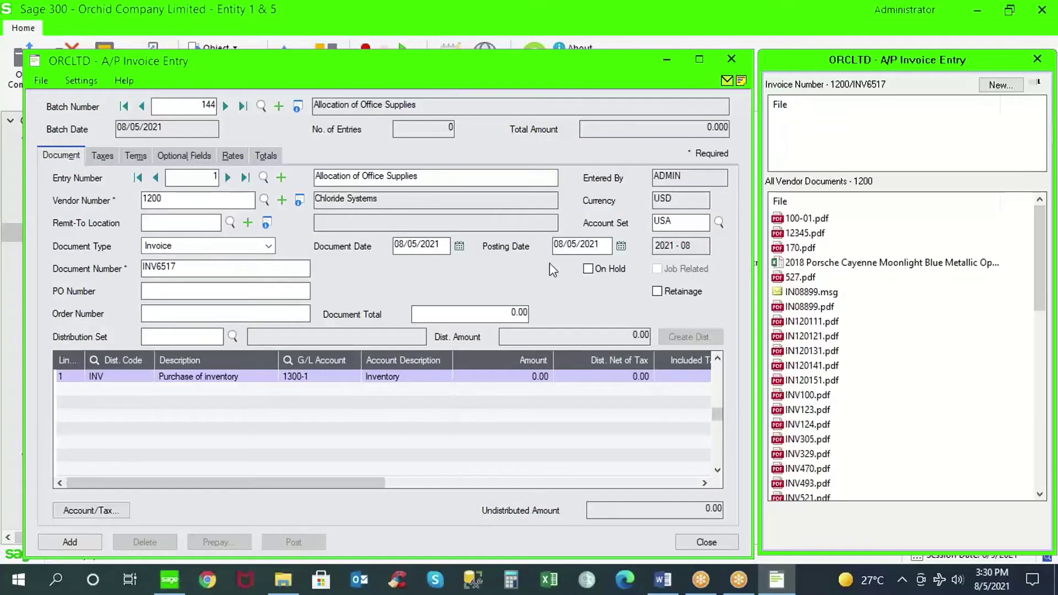
- Attach the "Approved Emergency Form" file from the 1Suspense Folder to invoice INV6517
{"action": "mouse_move", "coordinate": [974, 164]}
{"action": "left_click", "coordinate": [1001, 123]}
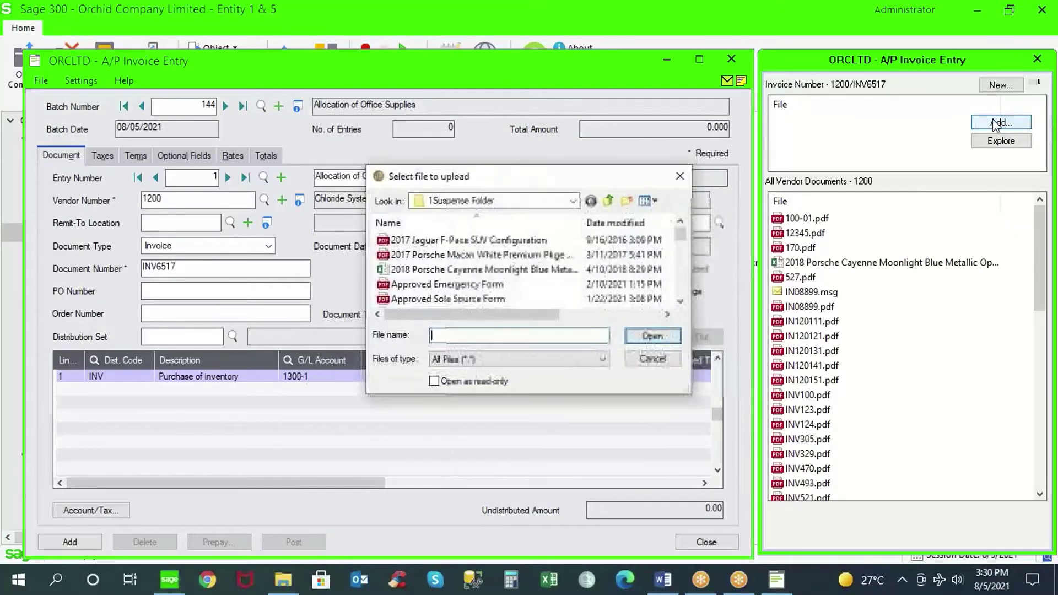
{"action": "double_click", "coordinate": [460, 286]}
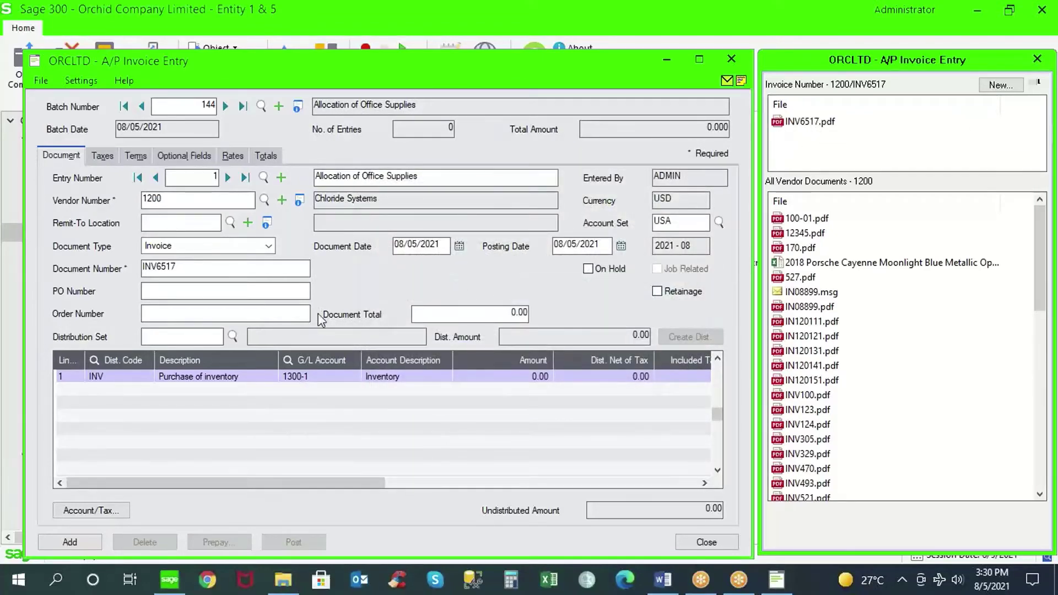
{"action": "left_click_drag", "start_coordinate": [191, 267], "coordinate": [148, 257]}
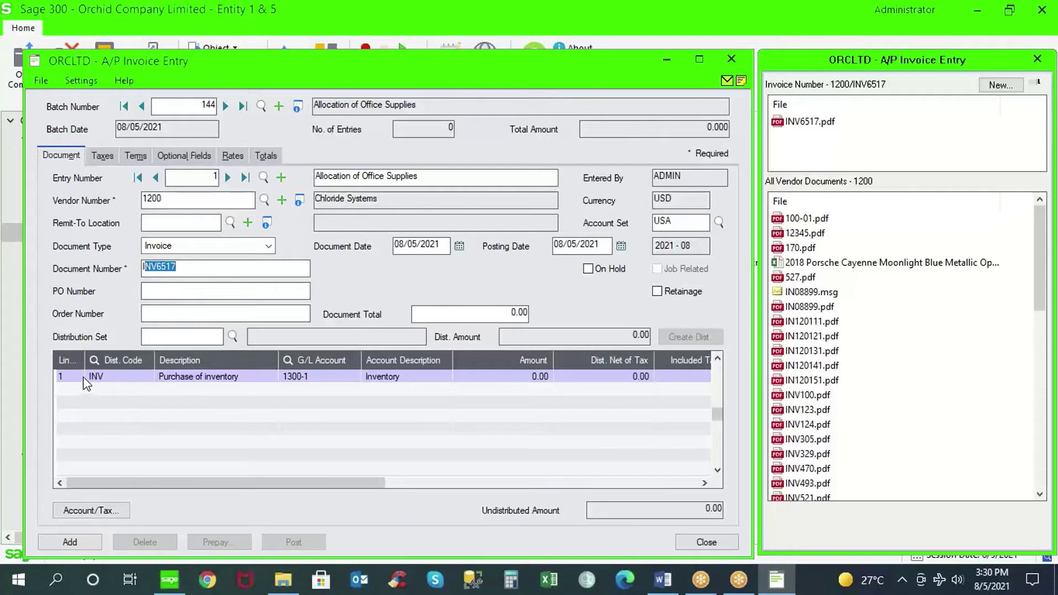
- Set the invoice's document total to 2,000.00
{"action": "left_click", "coordinate": [516, 314]}
{"action": "type", "text": "2000"}
{"action": "key", "text": "Tab"}
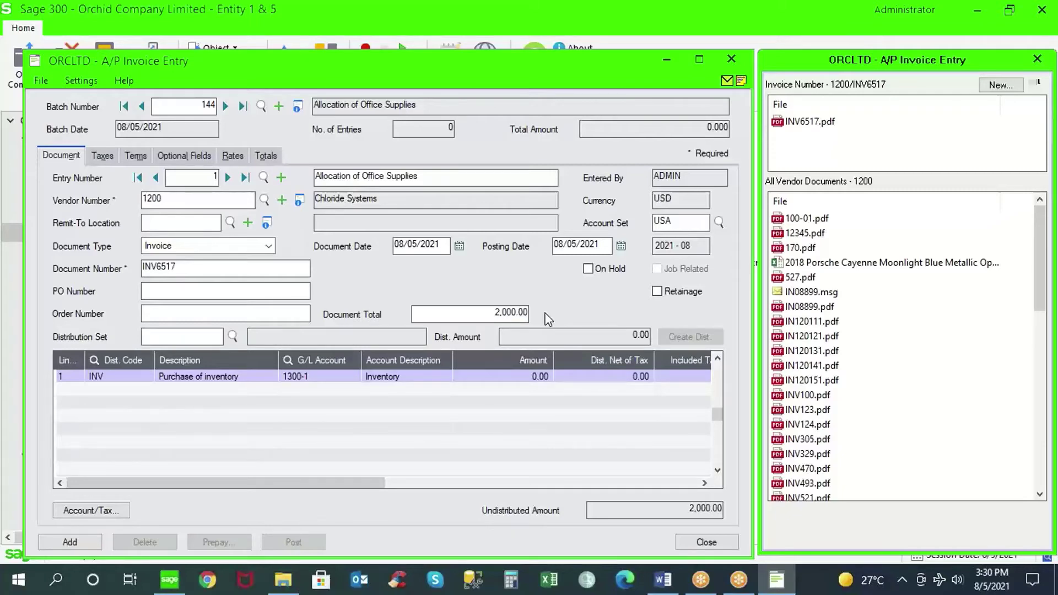
- Look up the distribution sets and assign OSINC2, "Office Supplies - Inter company 2", to the invoice
{"action": "left_click", "coordinate": [232, 336]}
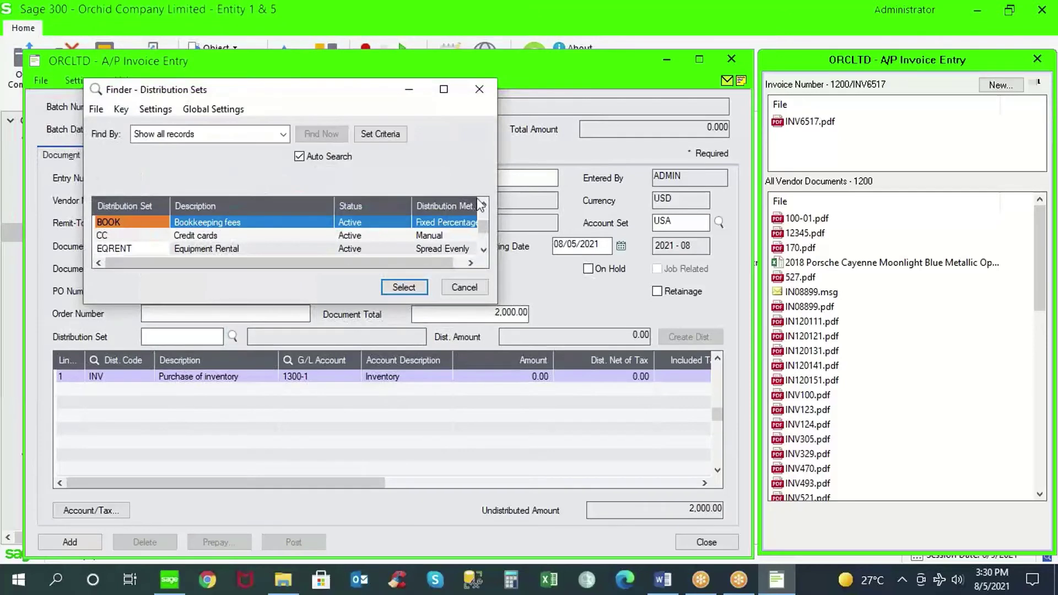
{"action": "left_click_drag", "start_coordinate": [487, 234], "coordinate": [487, 241]}
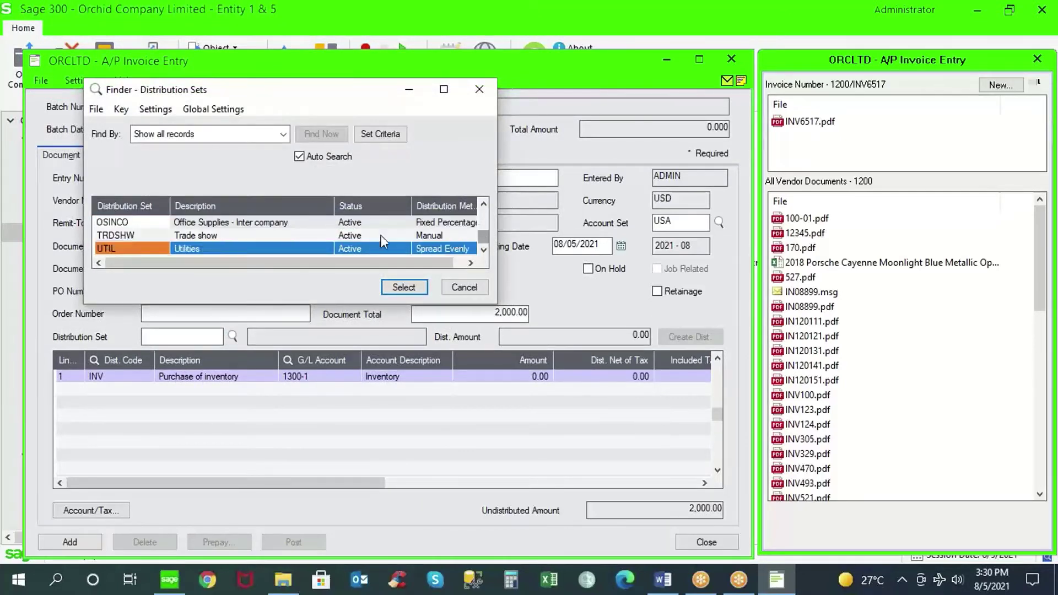
{"action": "left_click", "coordinate": [267, 225]}
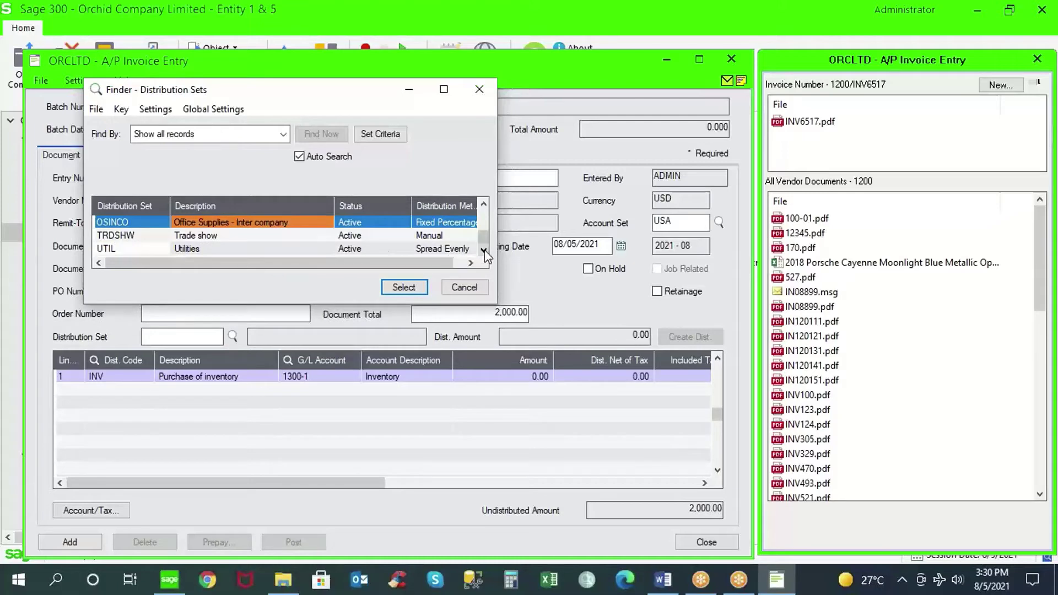
{"action": "double_click", "coordinate": [485, 203]}
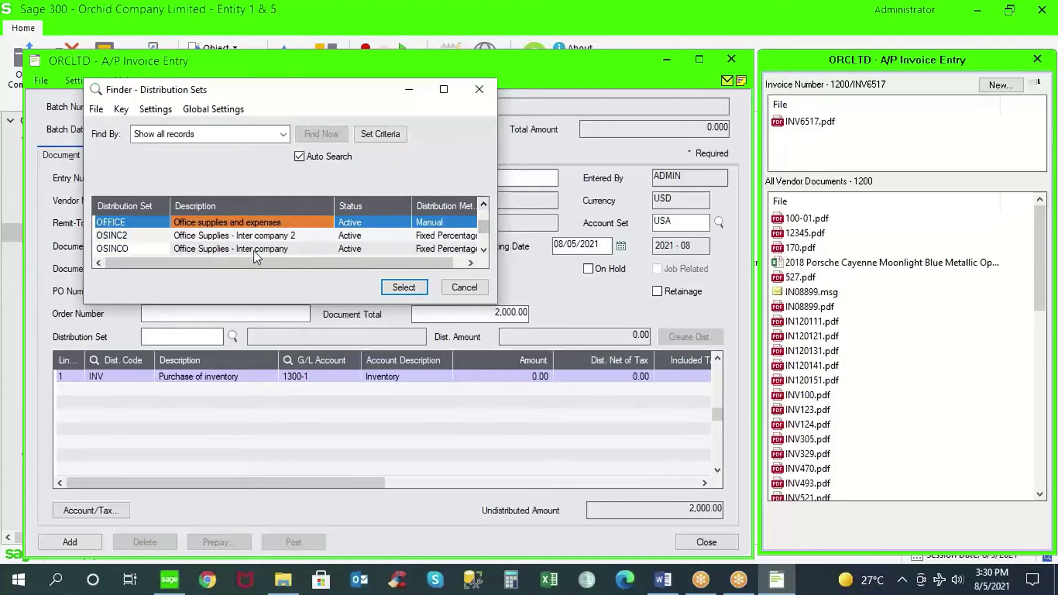
{"action": "left_click", "coordinate": [154, 238]}
{"action": "double_click", "coordinate": [155, 236]}
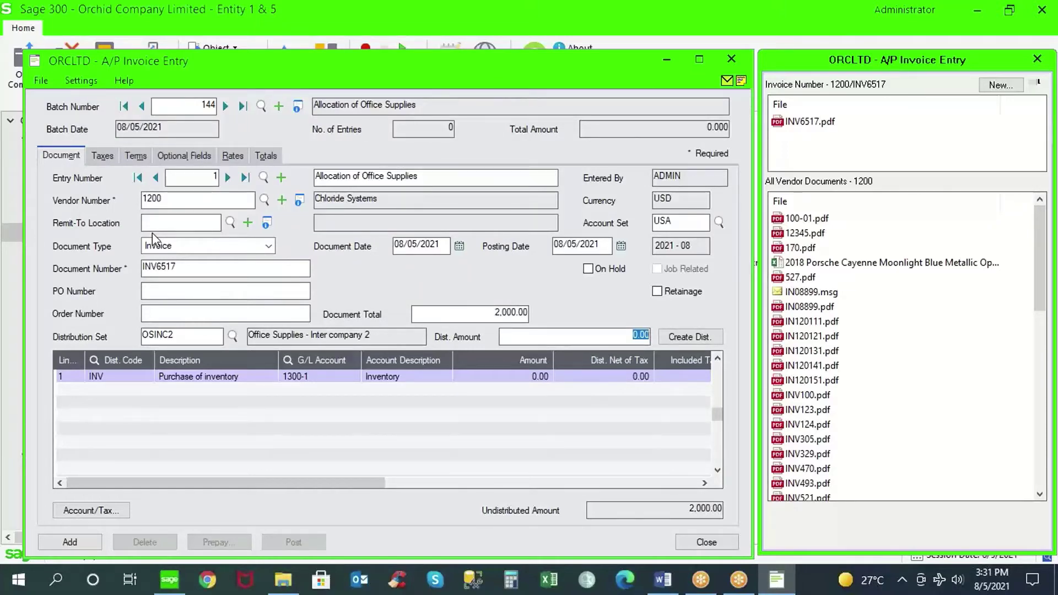
- Minimize the invoice entry and open the Distribution Sets window from A/P Setup
{"action": "left_click", "coordinate": [665, 58]}
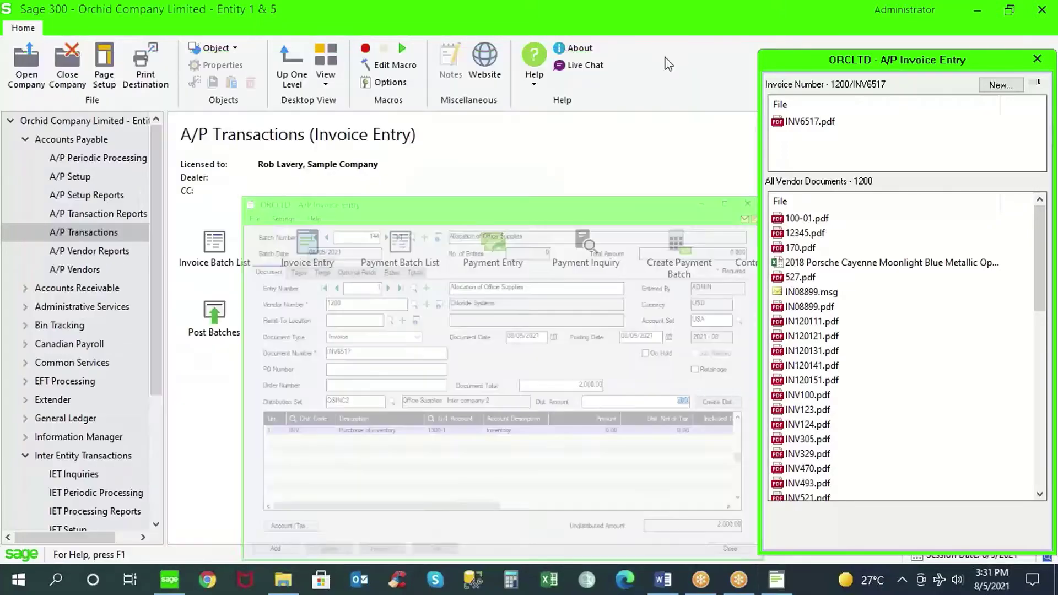
{"action": "left_click", "coordinate": [88, 180]}
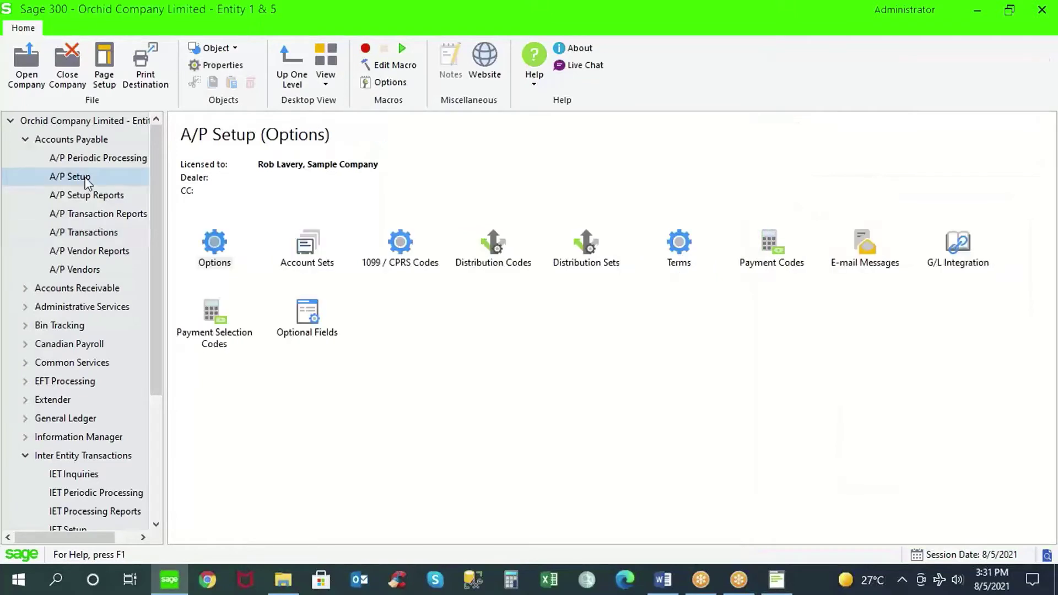
{"action": "left_click", "coordinate": [500, 253]}
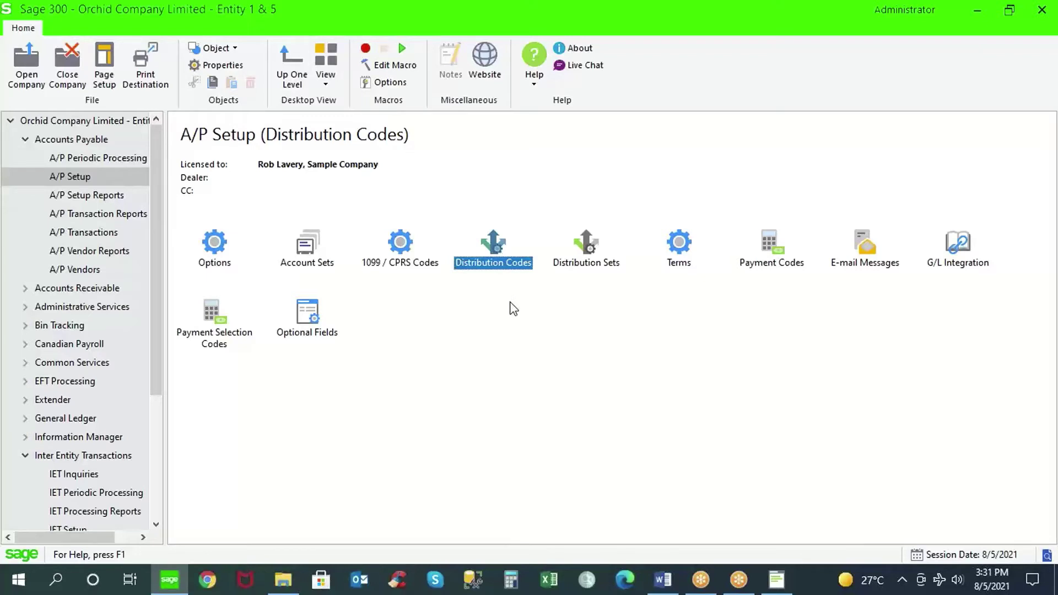
{"action": "left_click", "coordinate": [584, 251]}
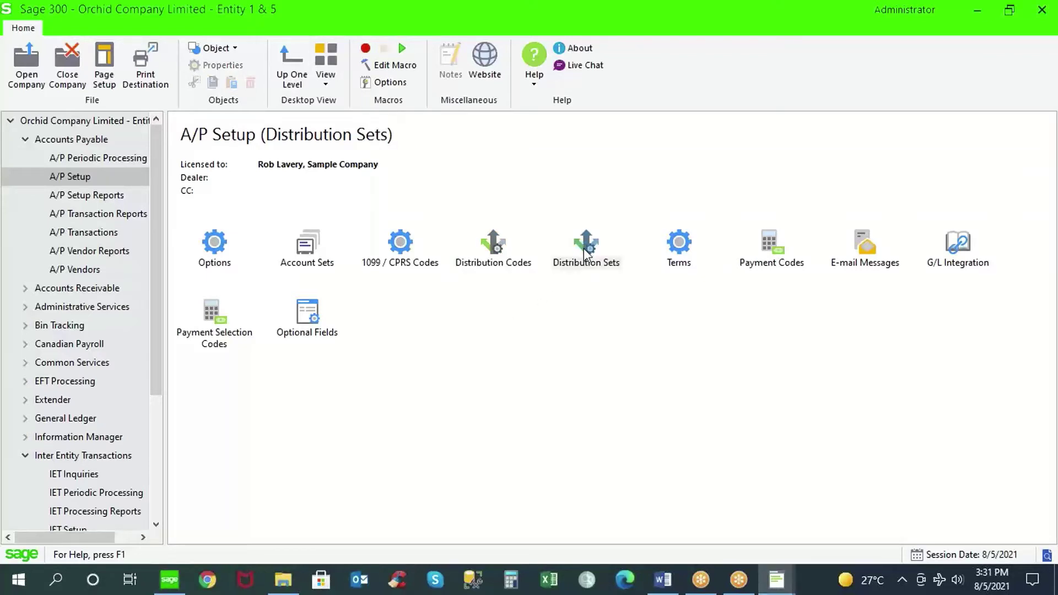
{"action": "double_click", "coordinate": [584, 251]}
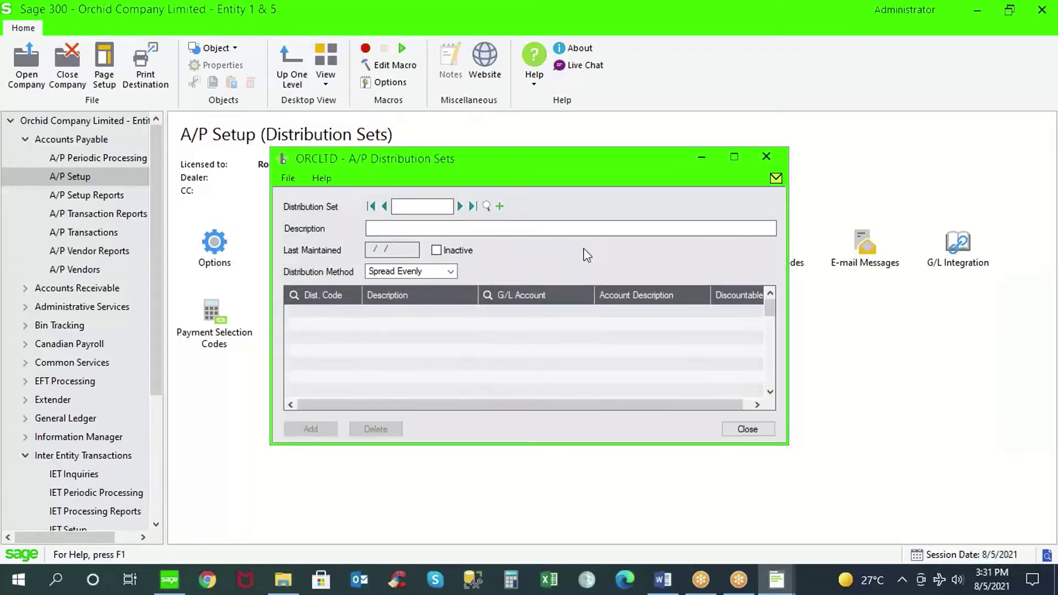
- Examine the BOOK distribution set's accounts, distribution percentages and available distribution methods, keeping Fixed Percentage, and close the window
{"action": "left_click", "coordinate": [460, 206]}
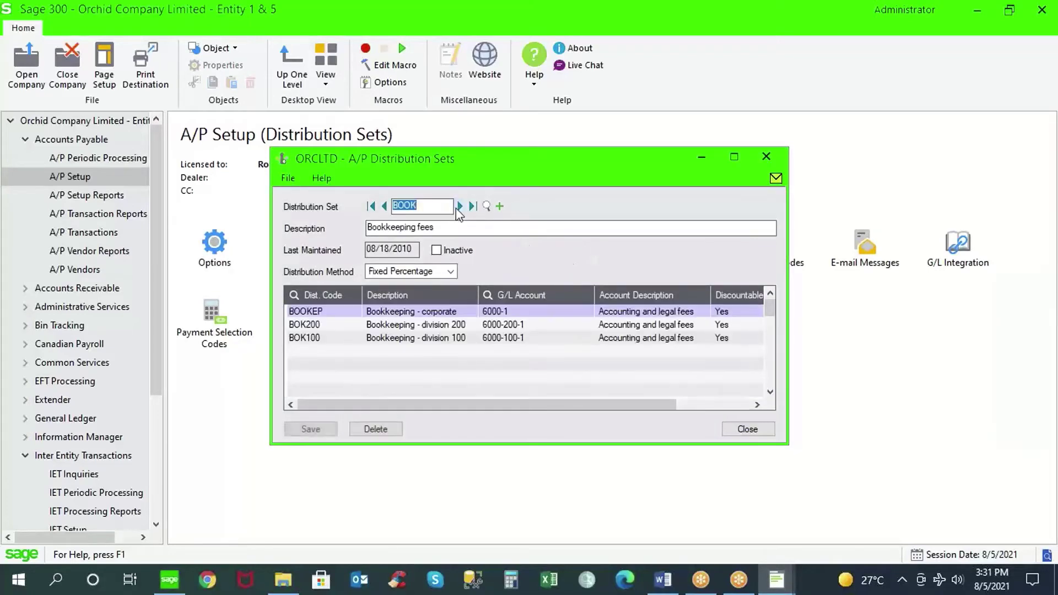
{"action": "left_click_drag", "start_coordinate": [464, 405], "coordinate": [555, 405]}
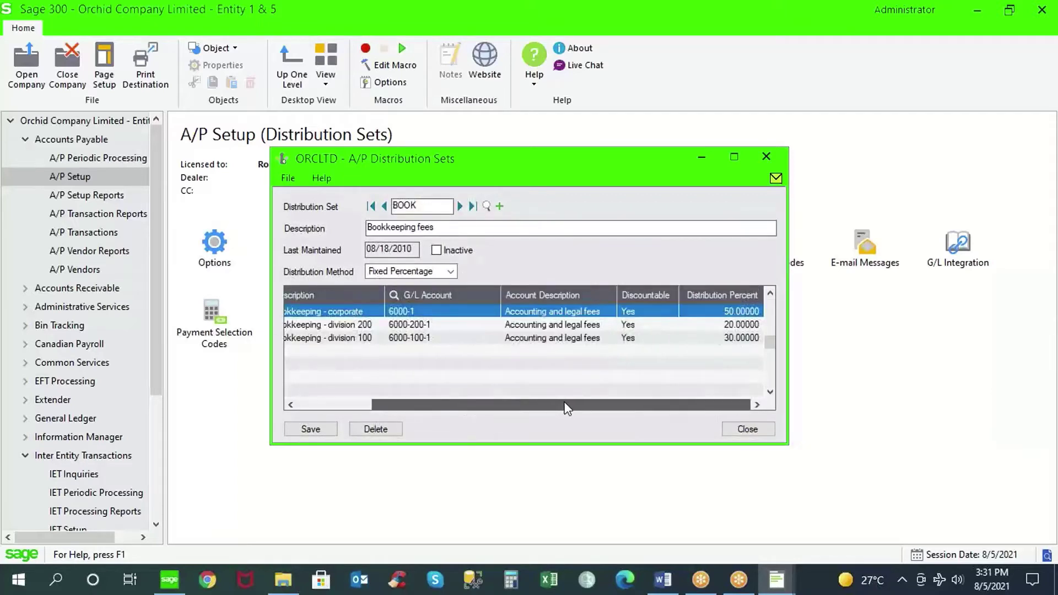
{"action": "left_click", "coordinate": [701, 312]}
{"action": "left_click", "coordinate": [450, 272]}
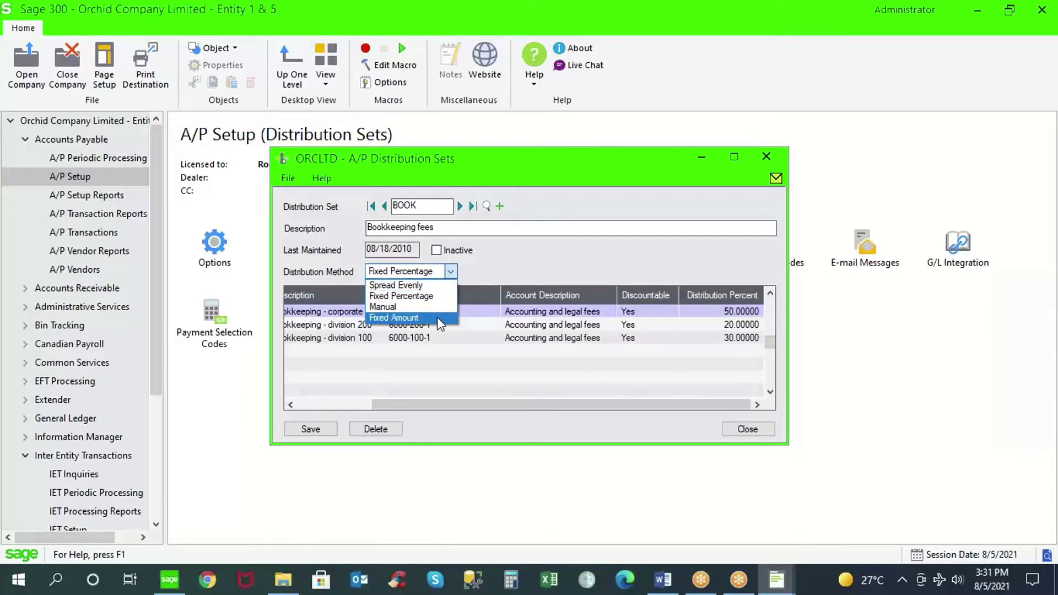
{"action": "left_click", "coordinate": [444, 298]}
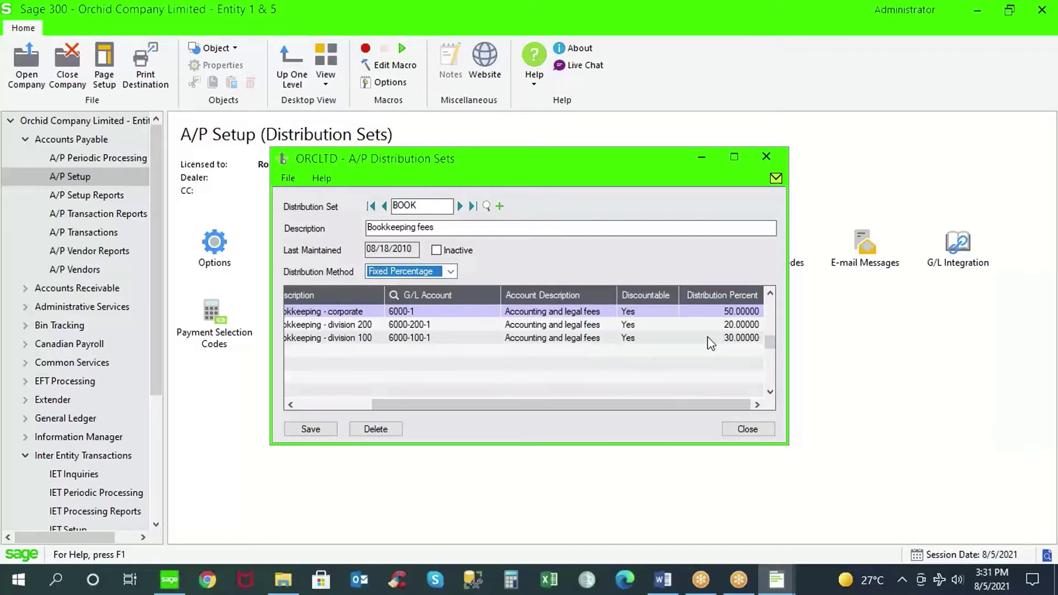
{"action": "left_click", "coordinate": [748, 429]}
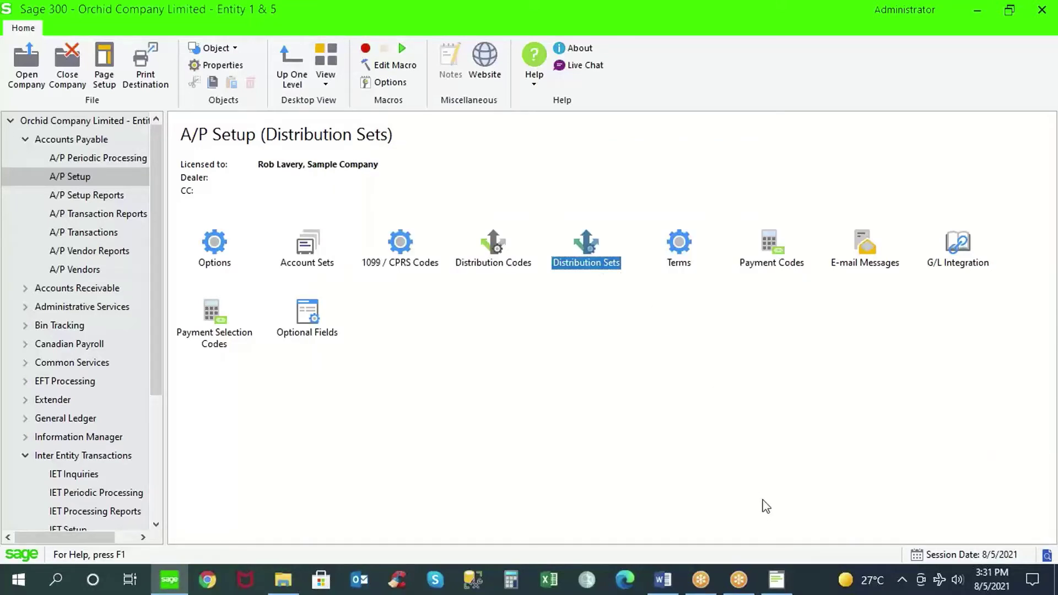
- Return to the invoice entry, create distributions for an amount of 2,000.00 from the selected set, and check the generated lines' G/L accounts
{"action": "left_click", "coordinate": [777, 588]}
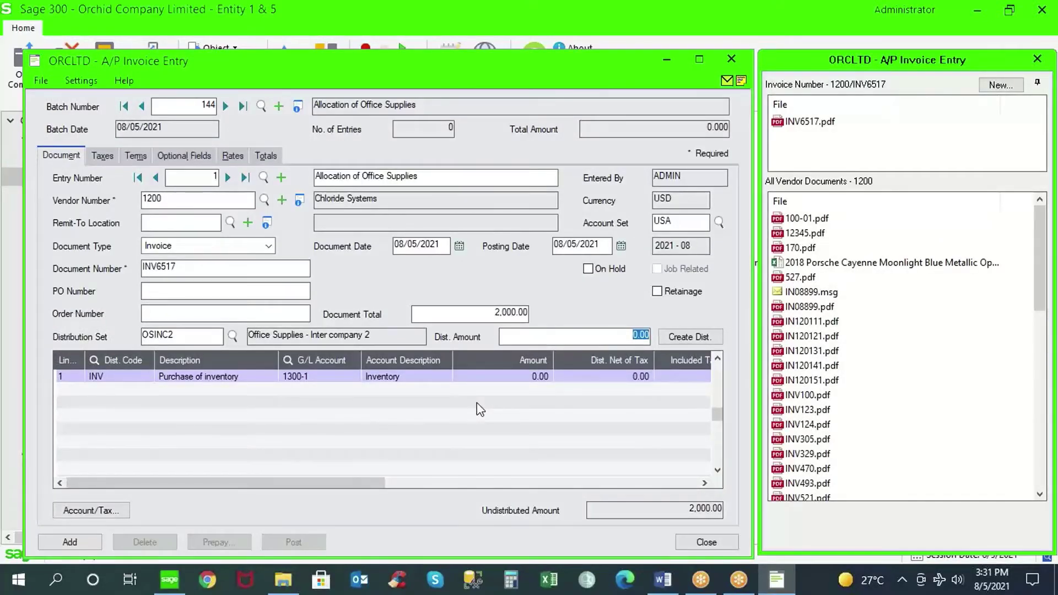
{"action": "type", "text": "2000"}
{"action": "left_click", "coordinate": [681, 337]}
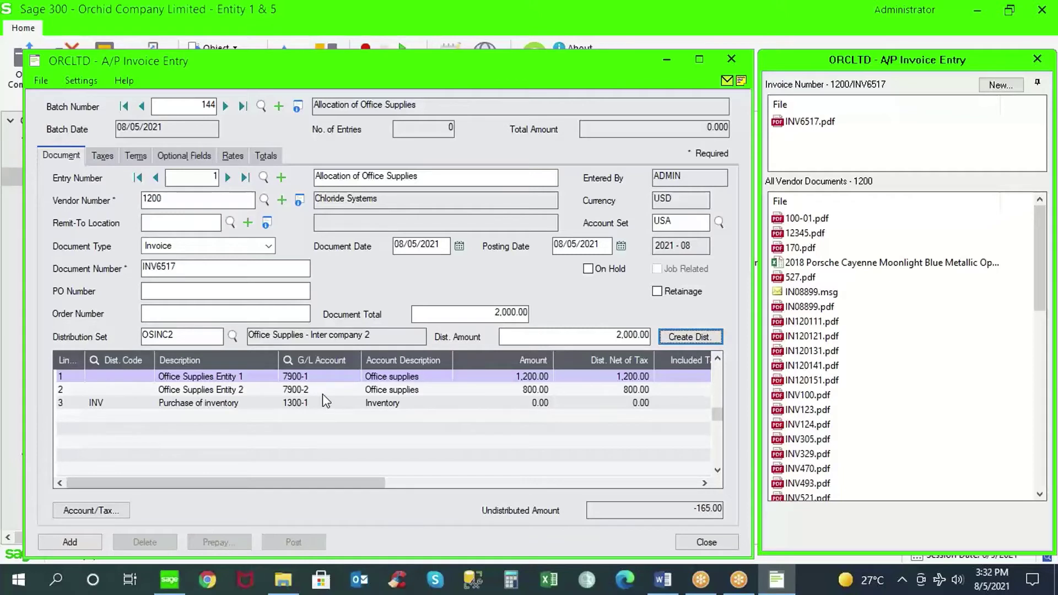
{"action": "left_click", "coordinate": [310, 378]}
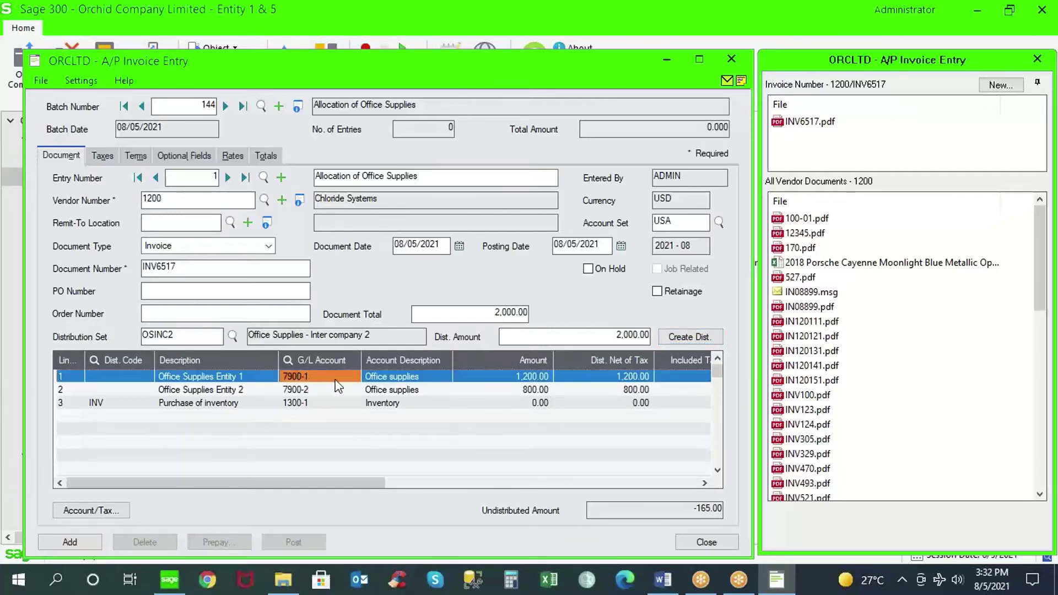
{"action": "left_click", "coordinate": [317, 390]}
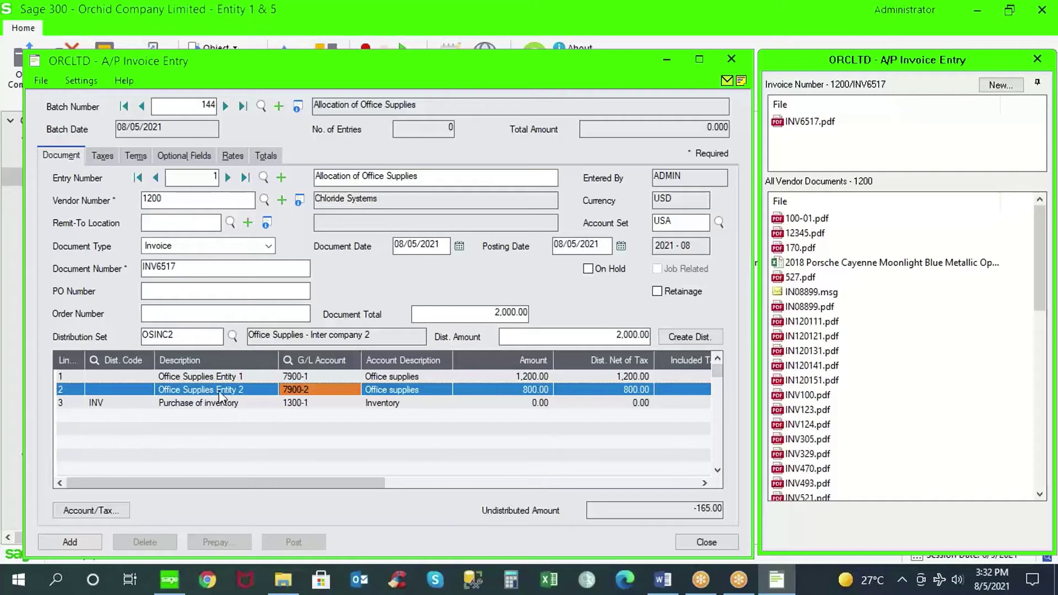
- Delete detail line 3, "Purchase of inventory", from the invoice
{"action": "left_click", "coordinate": [72, 406]}
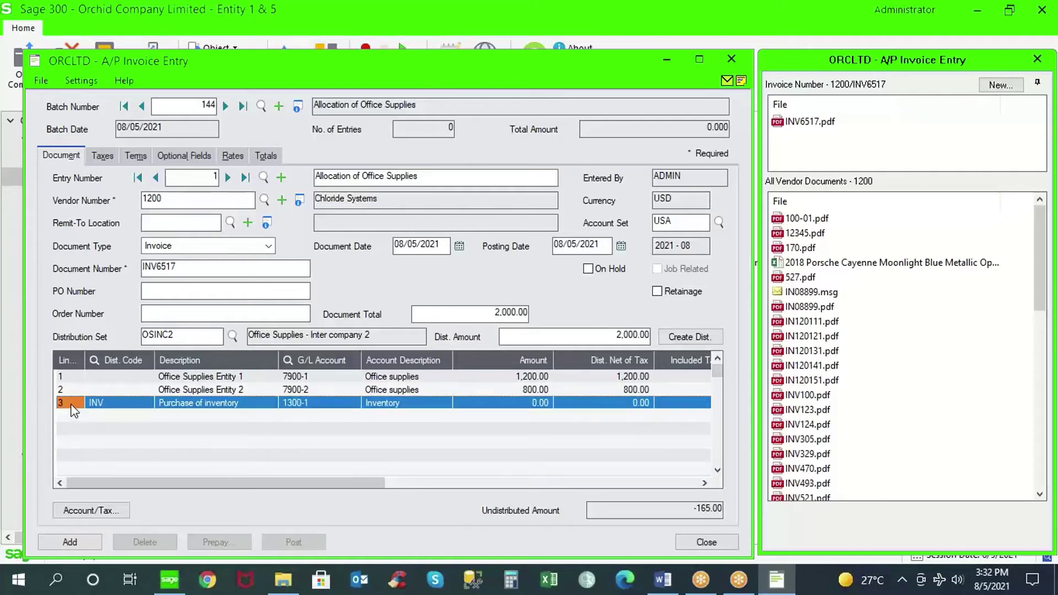
{"action": "key", "text": "Delete"}
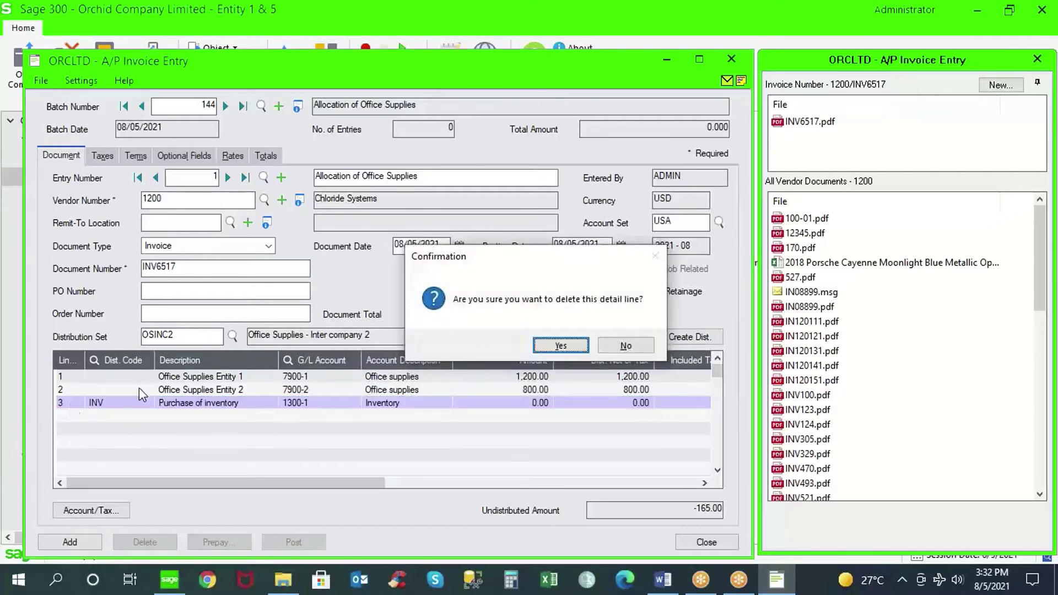
{"action": "left_click", "coordinate": [560, 345]}
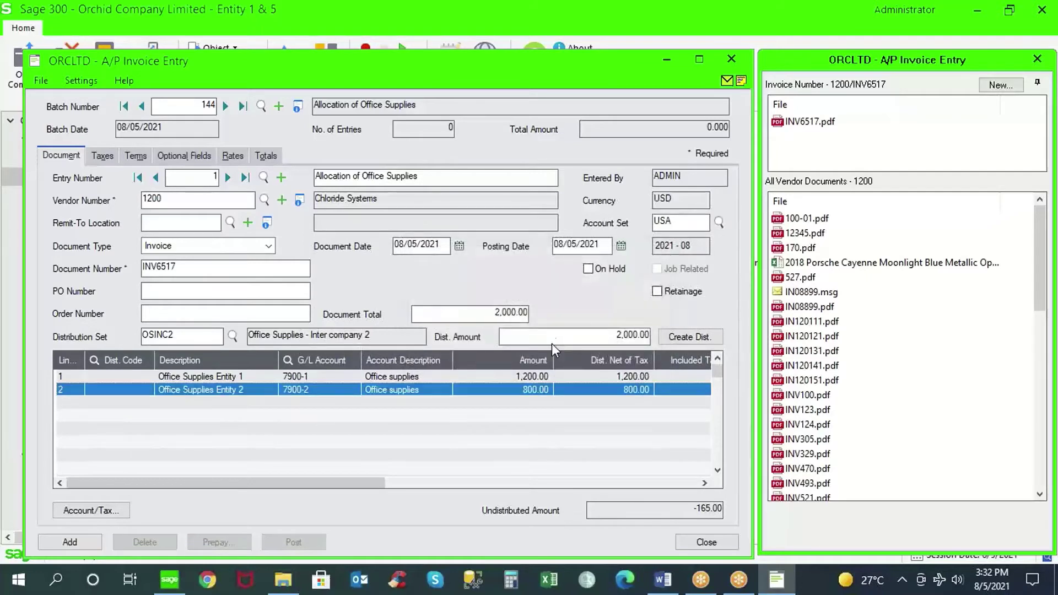
- Set the detail tax class of State Tax and County Tax to 2 for the Office Supplies Entity 2 line and save the change
{"action": "left_click", "coordinate": [81, 377]}
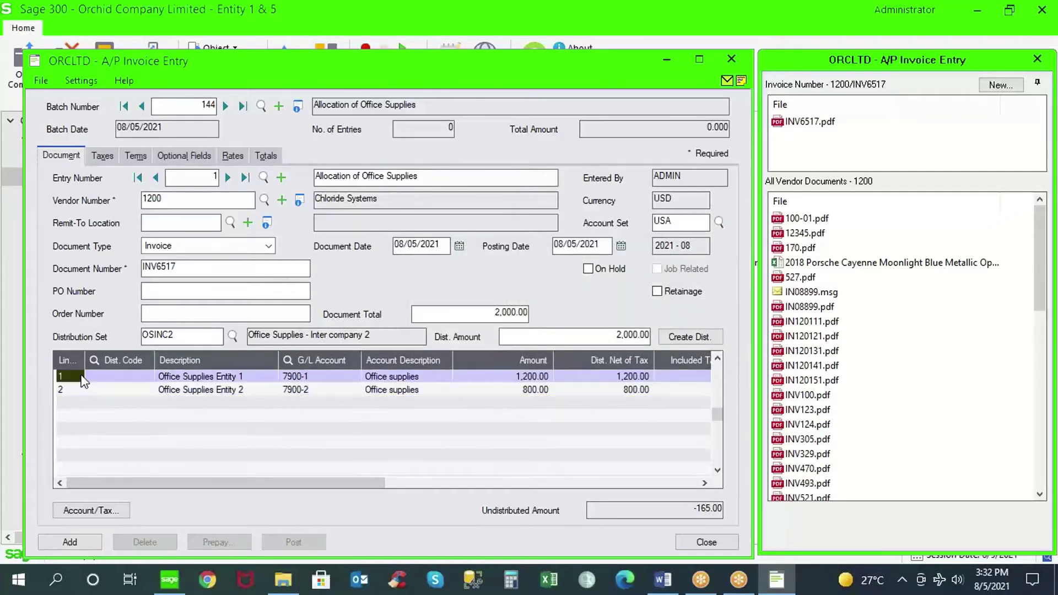
{"action": "left_click", "coordinate": [101, 513]}
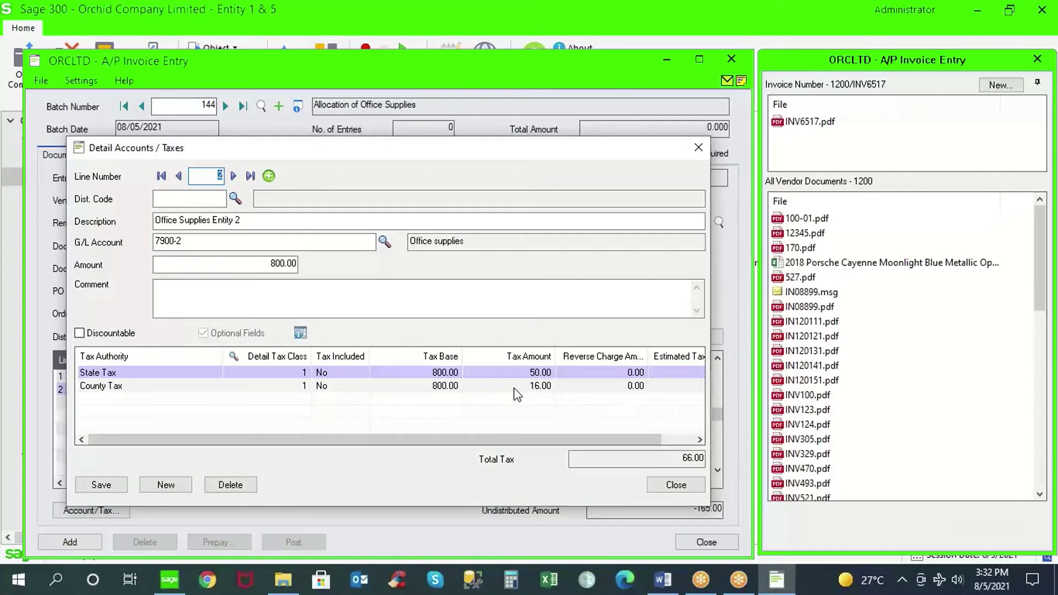
{"action": "left_click", "coordinate": [286, 375]}
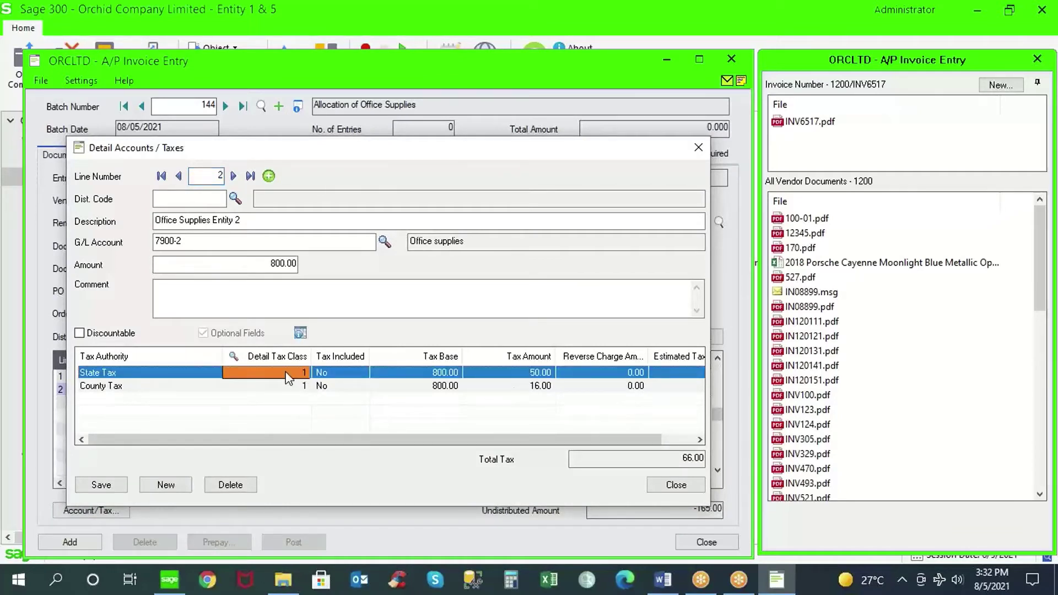
{"action": "type", "text": "2"}
{"action": "key", "text": "Down"}
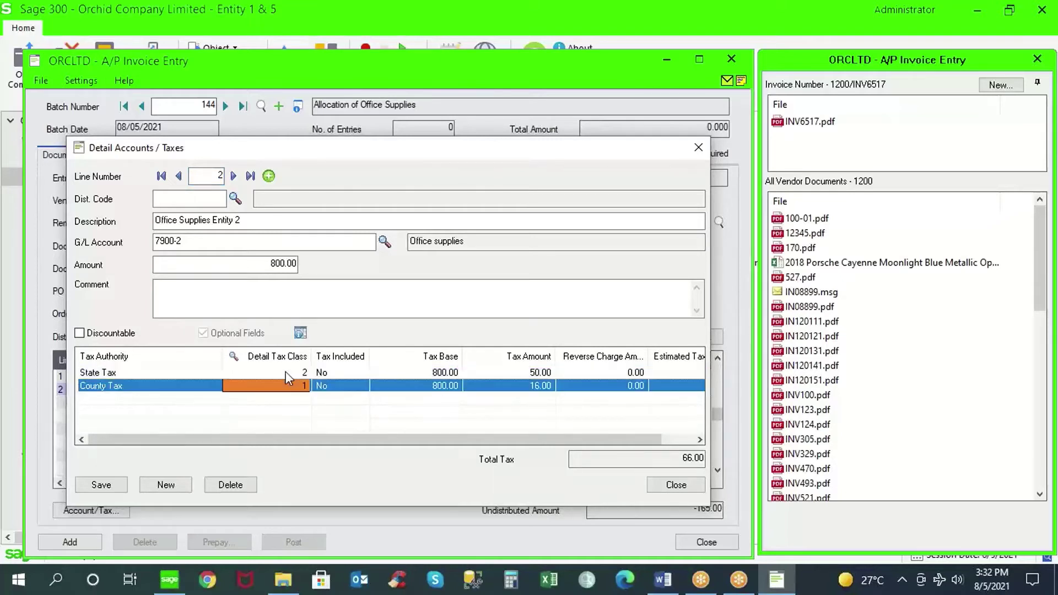
{"action": "type", "text": "2"}
{"action": "key", "text": "Tab"}
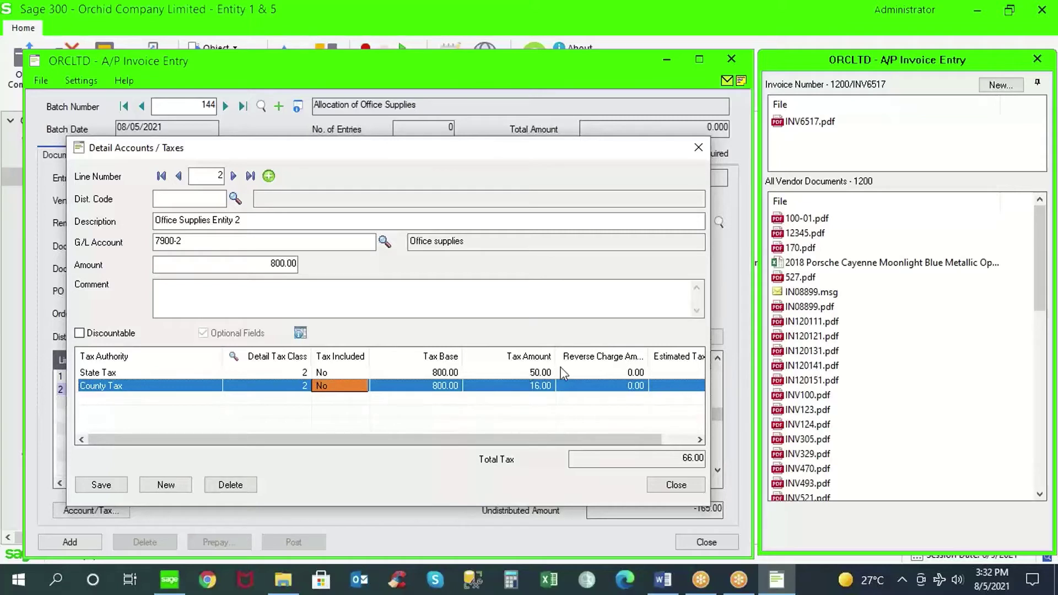
{"action": "left_click", "coordinate": [178, 176]}
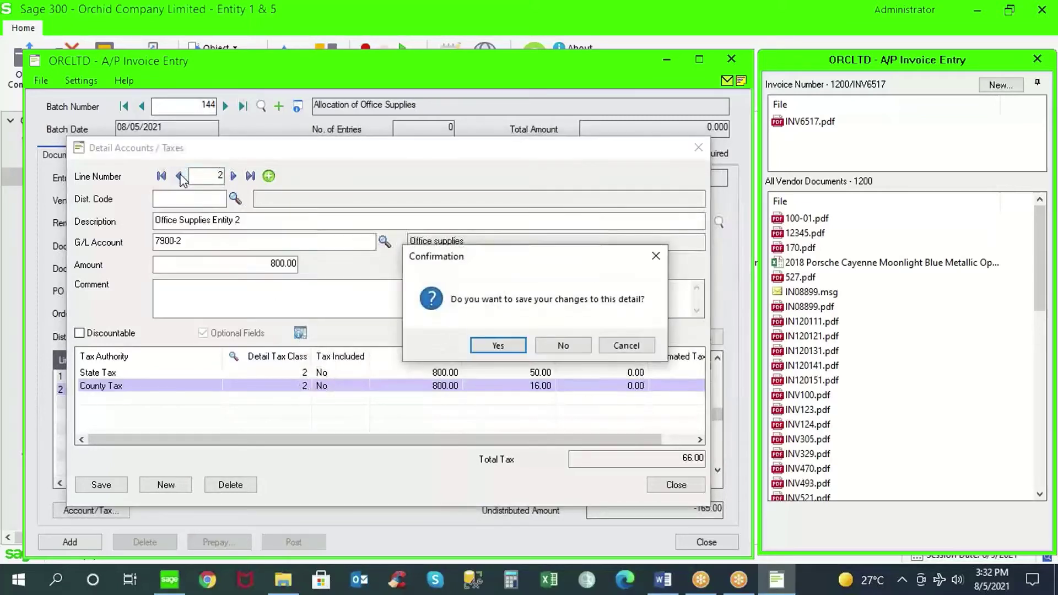
{"action": "left_click", "coordinate": [498, 345]}
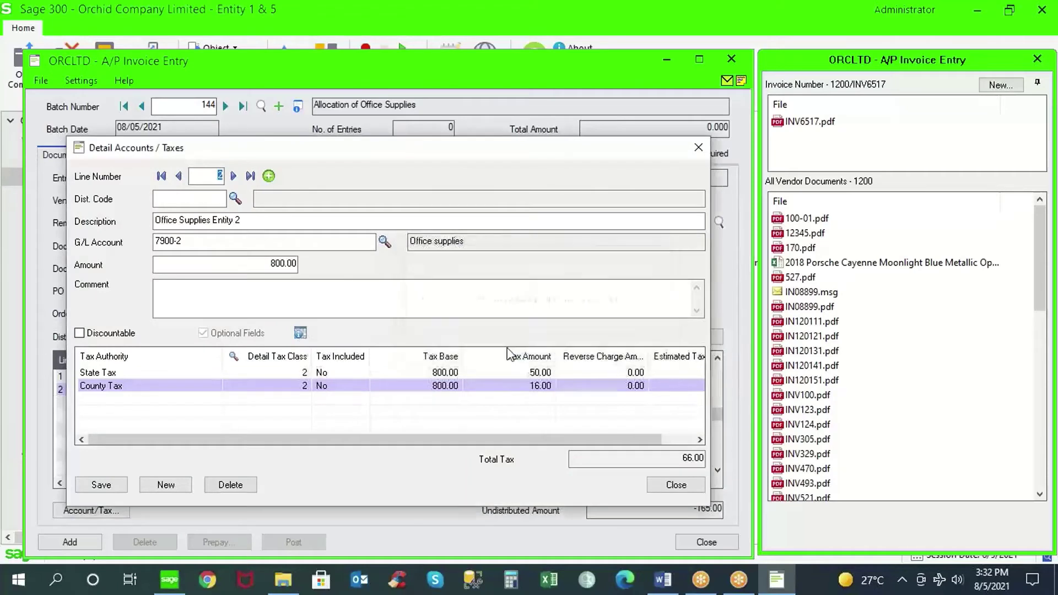
- Set both detail tax classes to 2 for the Office Supplies Entity 1 line, save, and close the detail taxes
{"action": "left_click", "coordinate": [302, 376]}
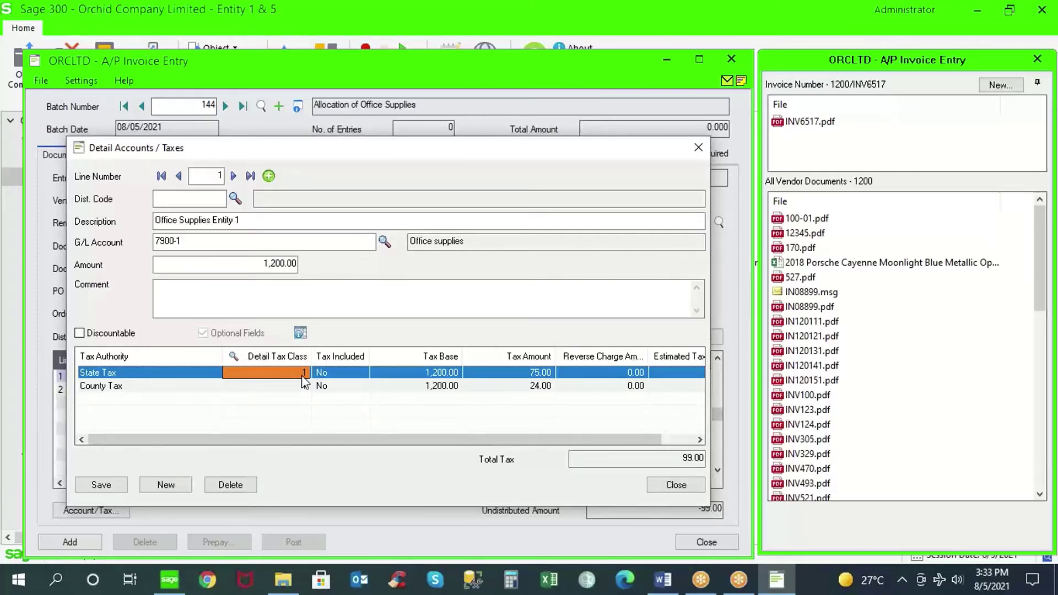
{"action": "type", "text": "2"}
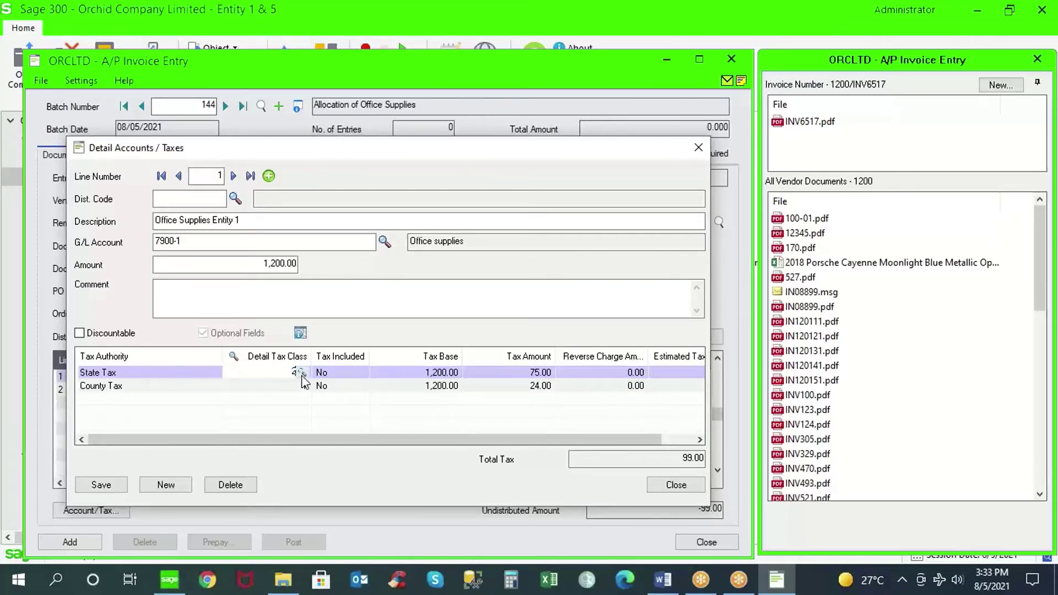
{"action": "key", "text": "Tab"}
{"action": "left_click", "coordinate": [303, 380]}
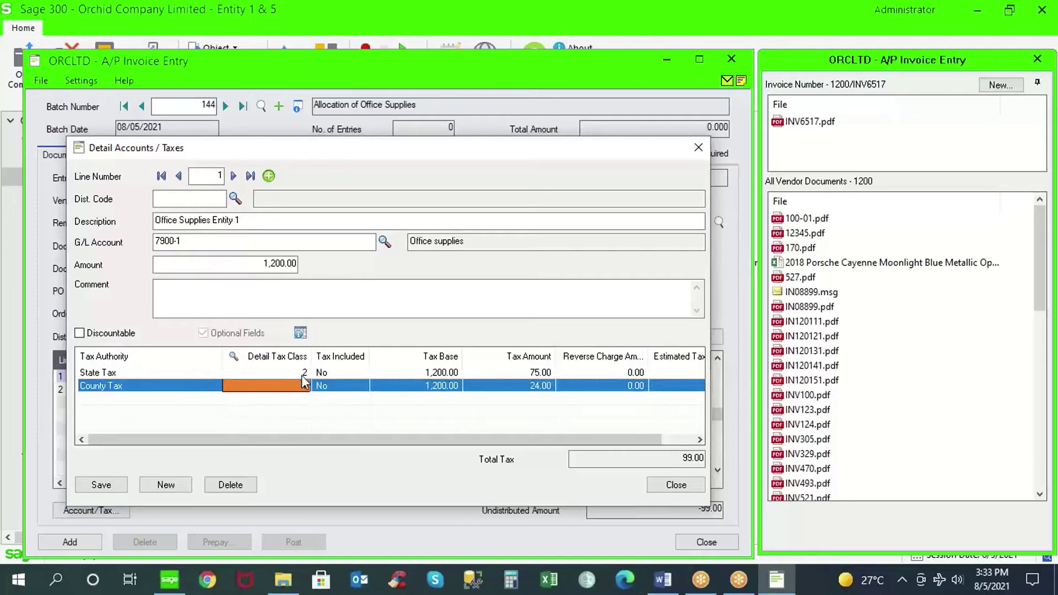
{"action": "key", "text": "Tab"}
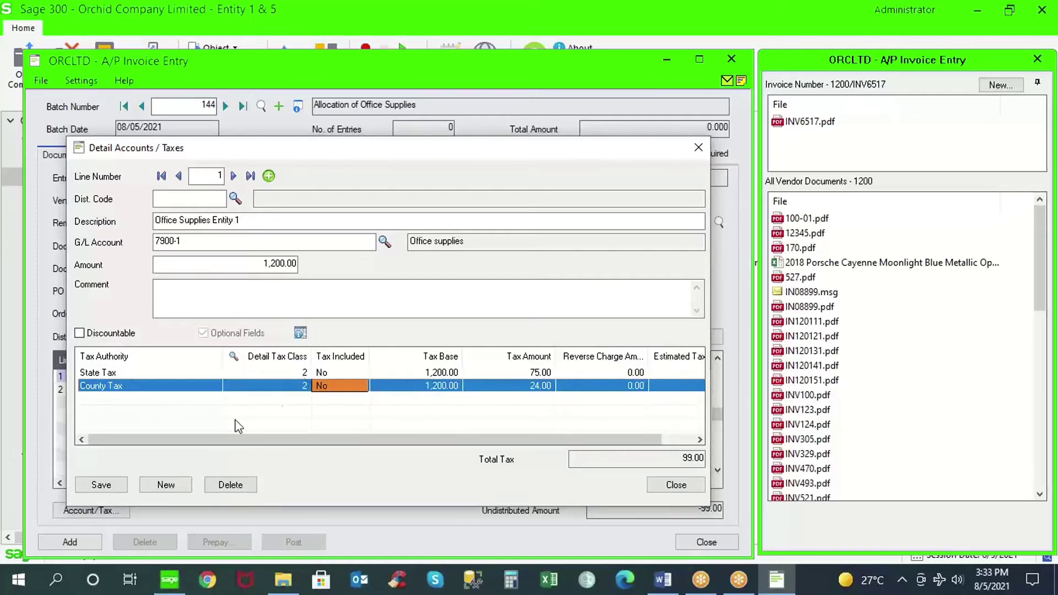
{"action": "left_click", "coordinate": [110, 487]}
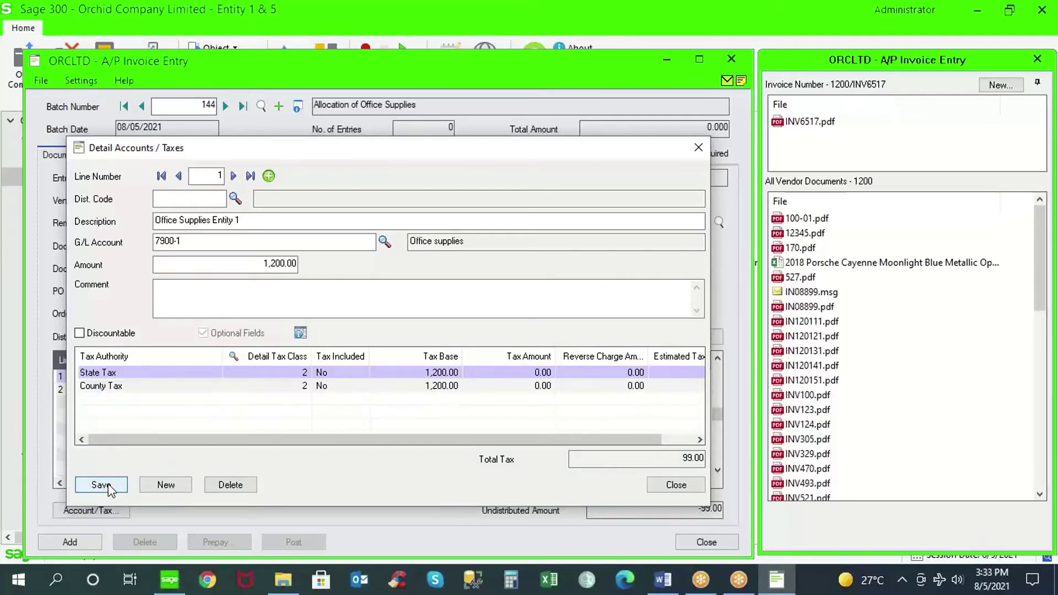
{"action": "left_click", "coordinate": [677, 486]}
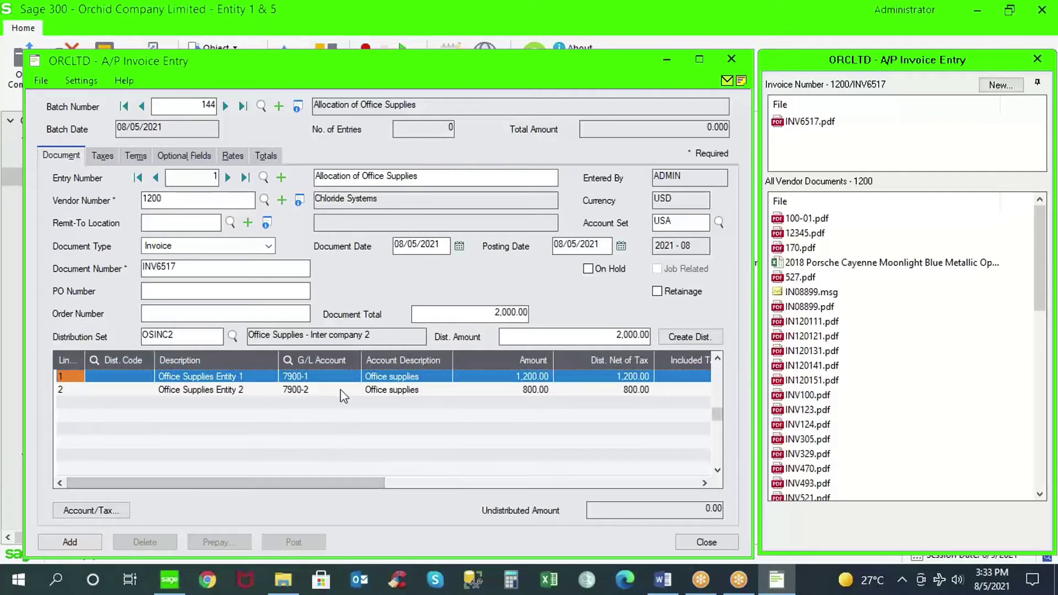
- Check the two lines' G/L accounts, add the invoice to batch 144, and close the document pane and invoice entry
{"action": "left_click", "coordinate": [334, 377]}
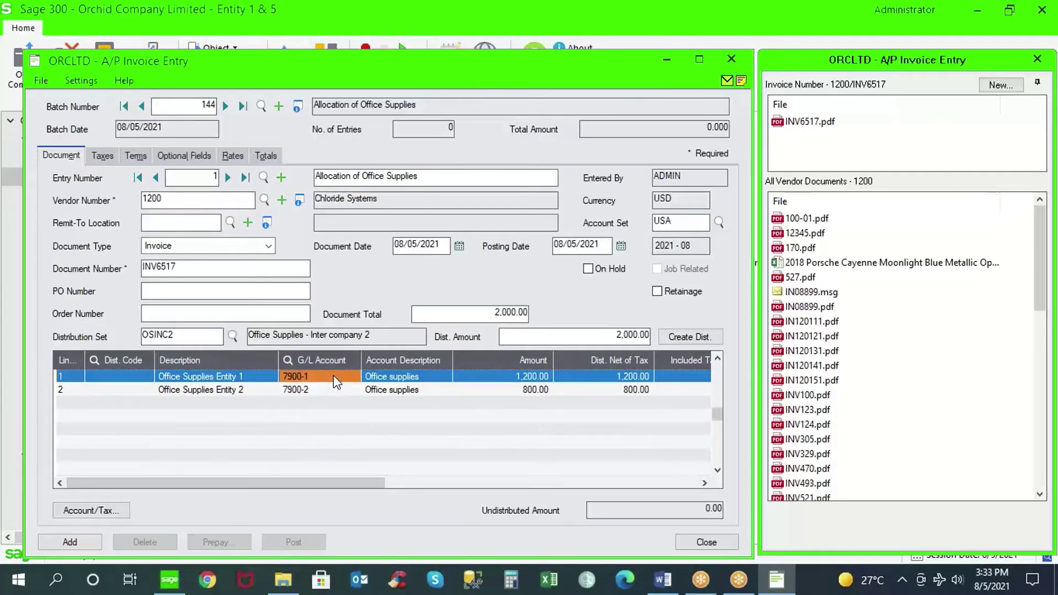
{"action": "left_click", "coordinate": [333, 391]}
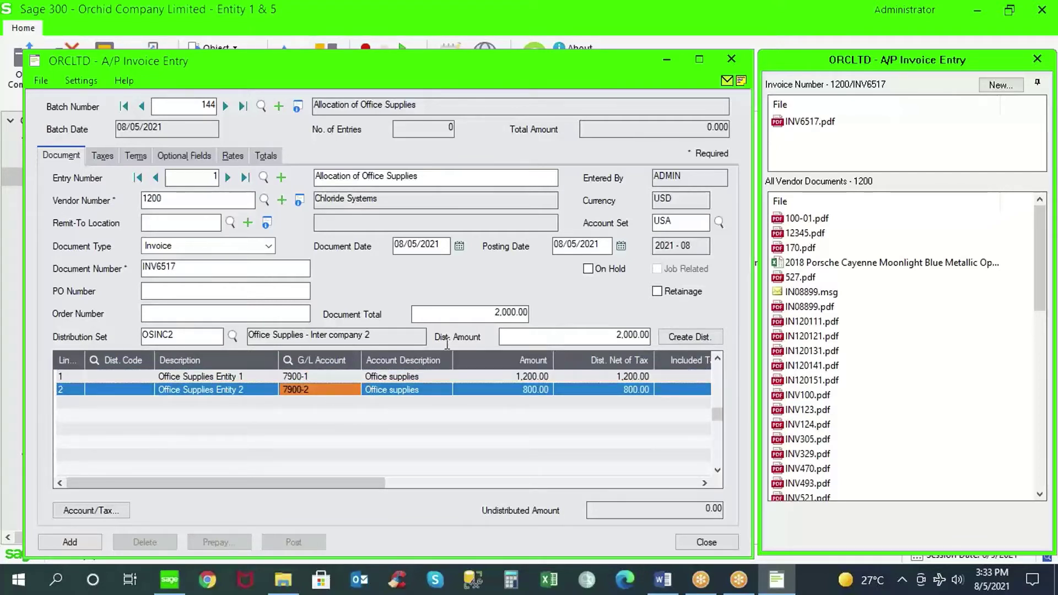
{"action": "left_click", "coordinate": [87, 541]}
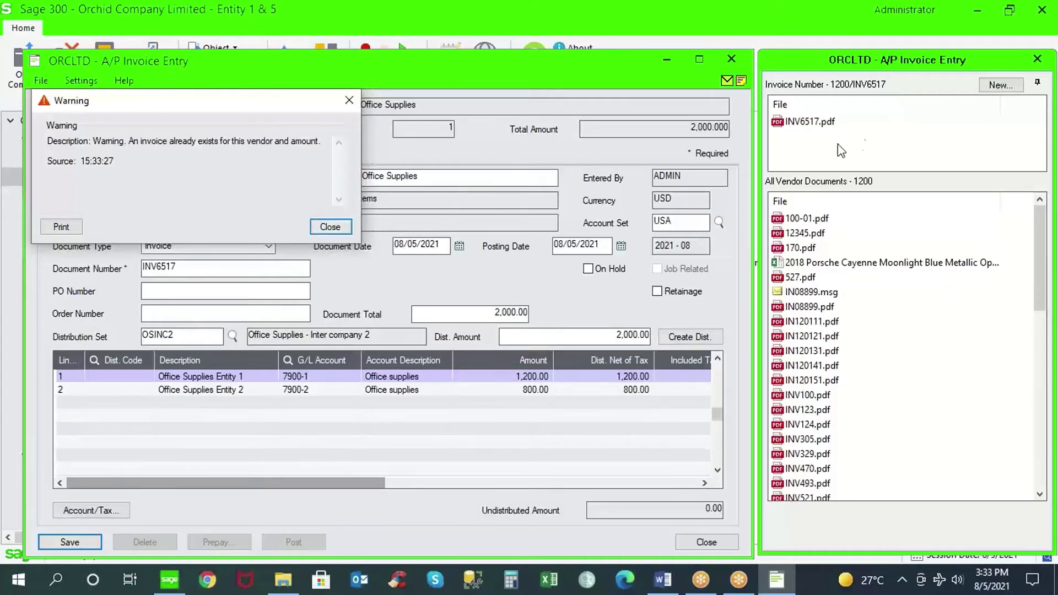
{"action": "mouse_move", "coordinate": [833, 124]}
{"action": "left_click", "coordinate": [336, 232]}
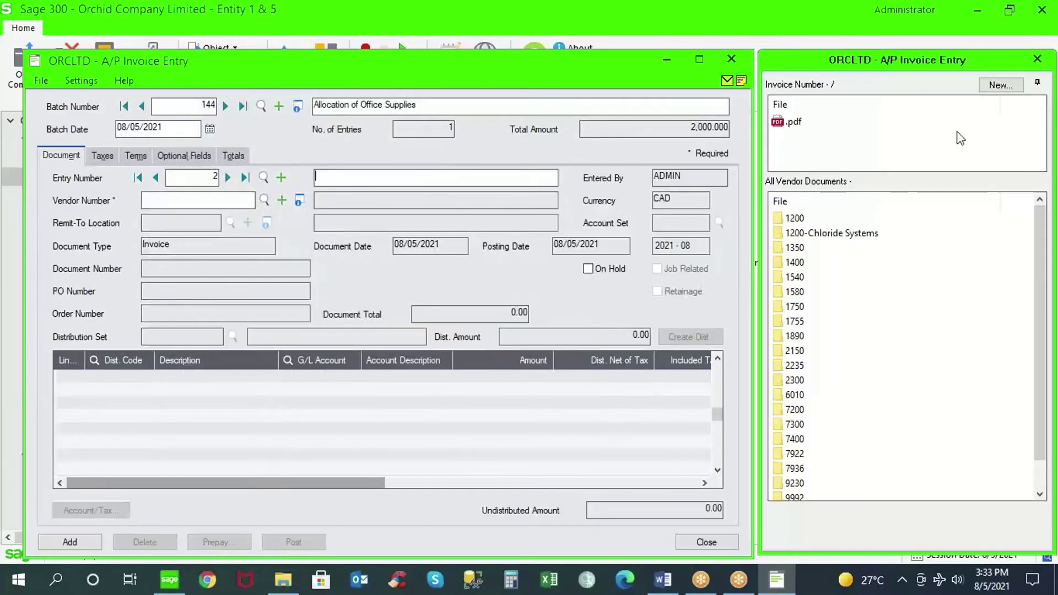
{"action": "left_click", "coordinate": [1038, 59]}
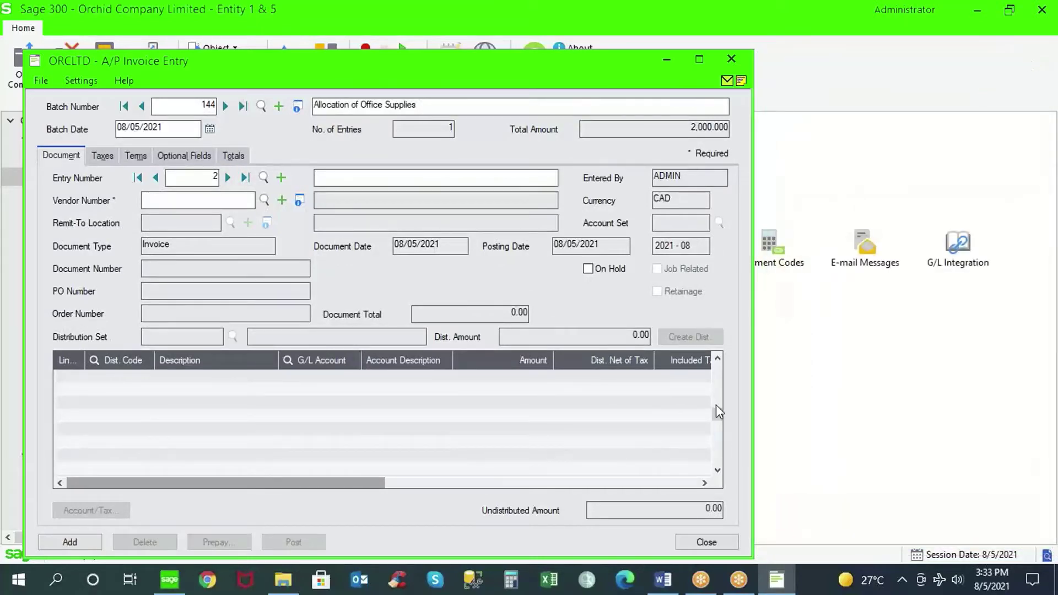
{"action": "left_click", "coordinate": [706, 542]}
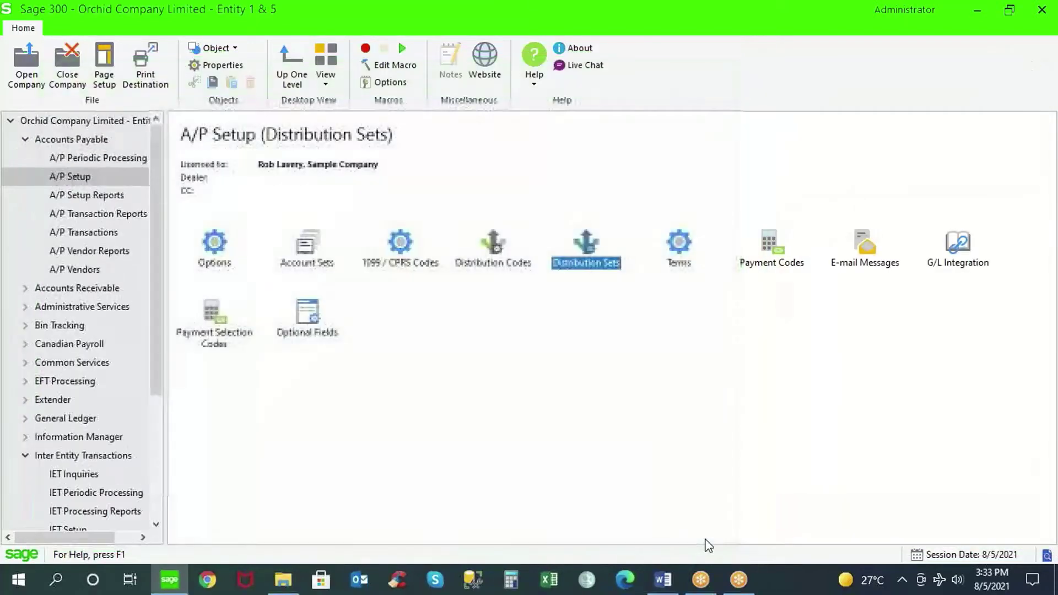
- Mark invoice batch 144 as ready to post in the A/P Invoice Batch List, post it, and close the list
{"action": "left_click", "coordinate": [87, 233]}
{"action": "left_click", "coordinate": [219, 246]}
{"action": "double_click", "coordinate": [220, 246]}
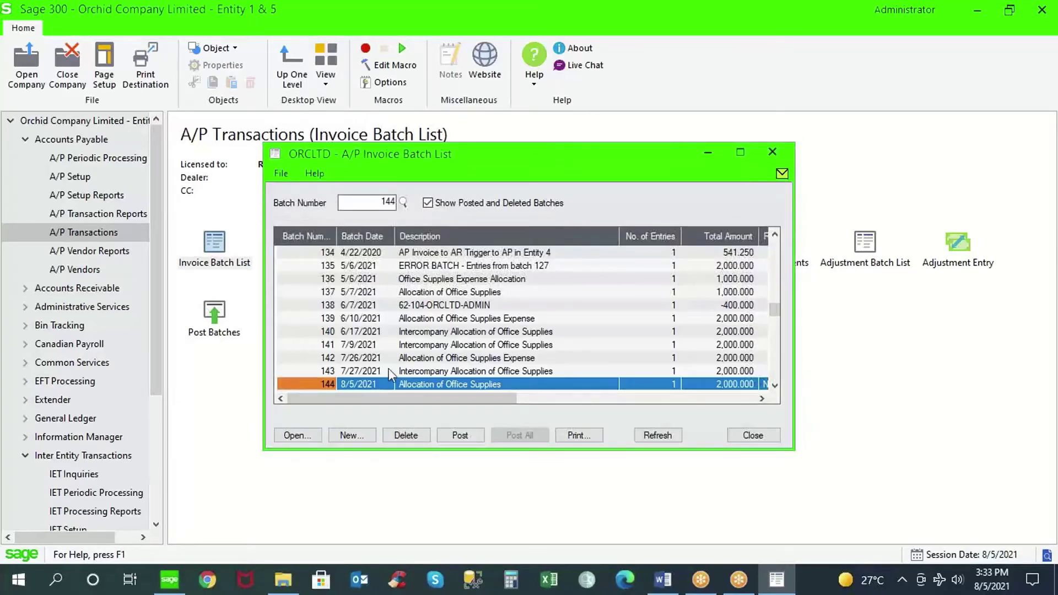
{"action": "left_click_drag", "start_coordinate": [471, 401], "coordinate": [556, 413]}
{"action": "double_click", "coordinate": [595, 384]}
{"action": "left_click", "coordinate": [467, 438]}
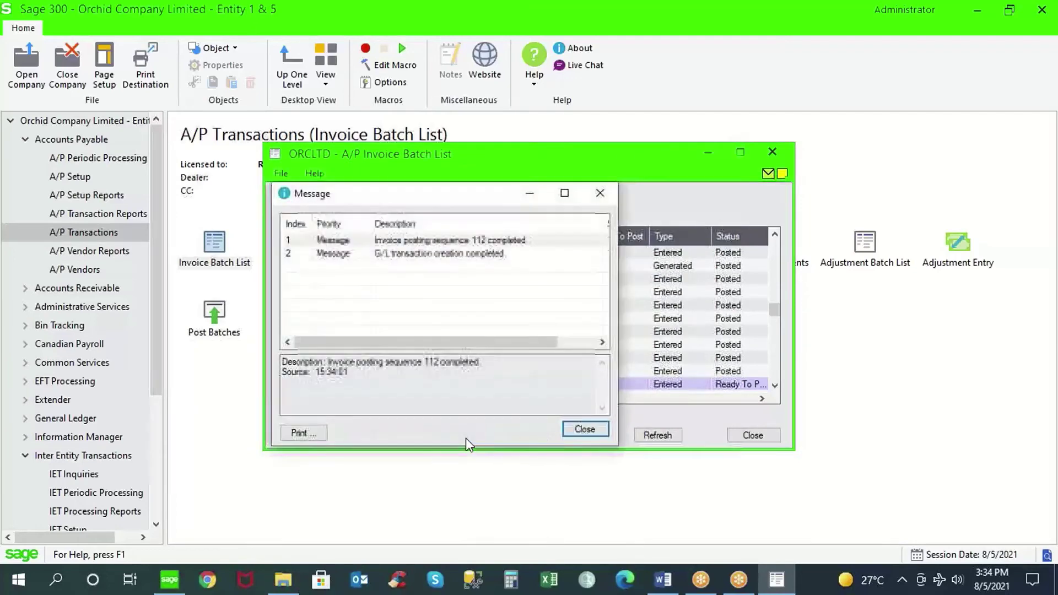
{"action": "left_click", "coordinate": [580, 436]}
{"action": "left_click", "coordinate": [753, 435]}
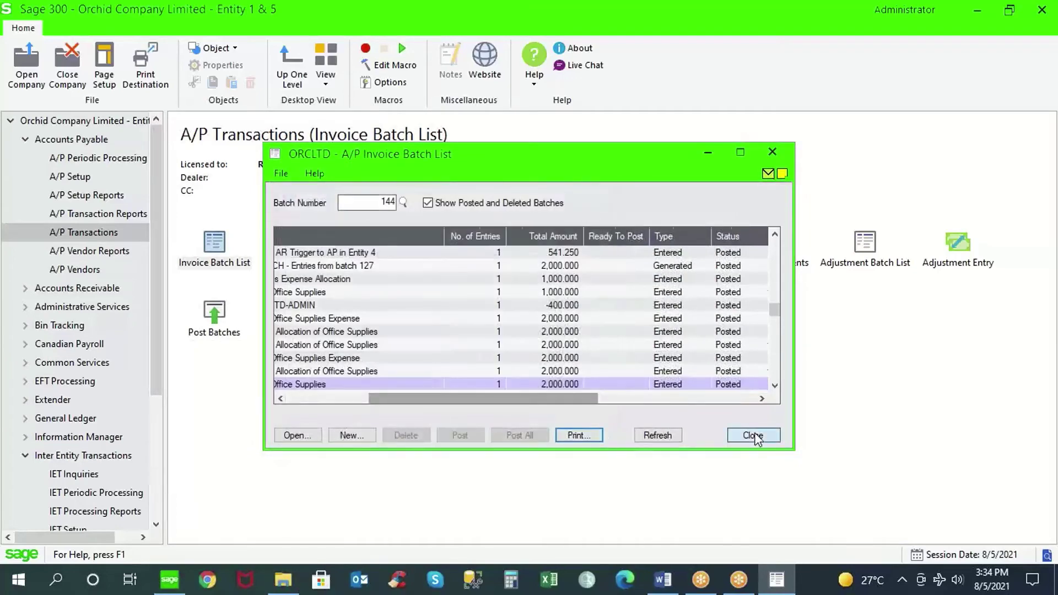
- Open batch 000502, "ORCLTD AP - 8/ 5/2021", from the General Ledger batch list
{"action": "left_click", "coordinate": [24, 140]}
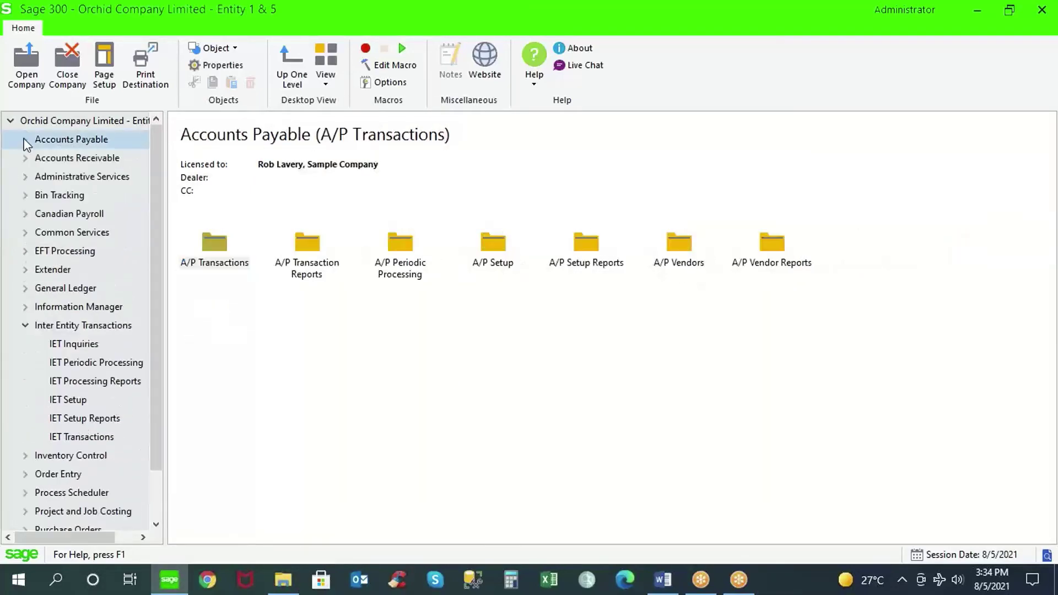
{"action": "left_click", "coordinate": [25, 325]}
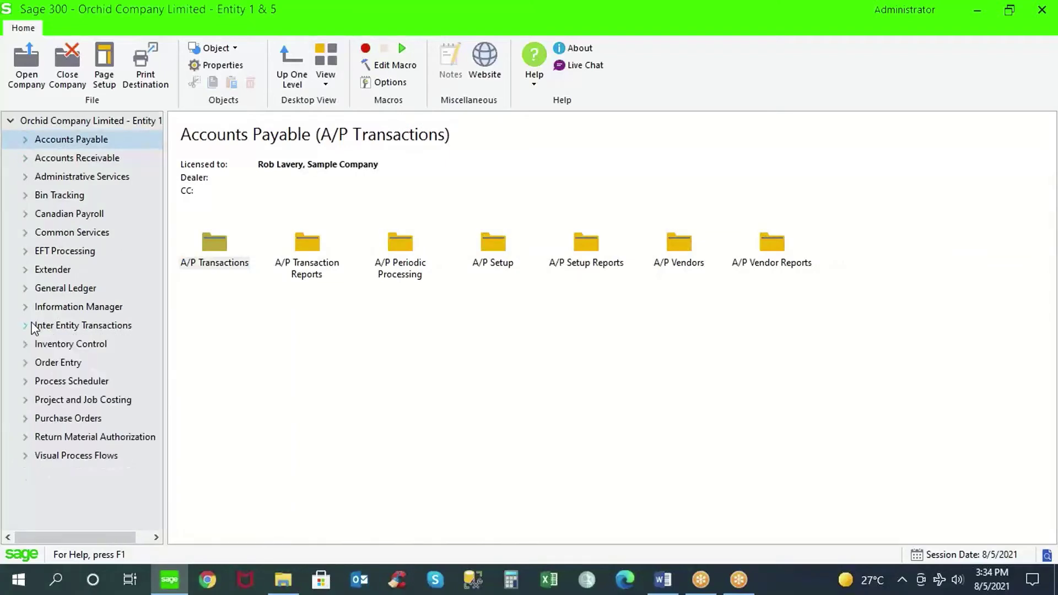
{"action": "left_click", "coordinate": [25, 289]}
{"action": "left_click", "coordinate": [88, 400]}
{"action": "double_click", "coordinate": [209, 246]}
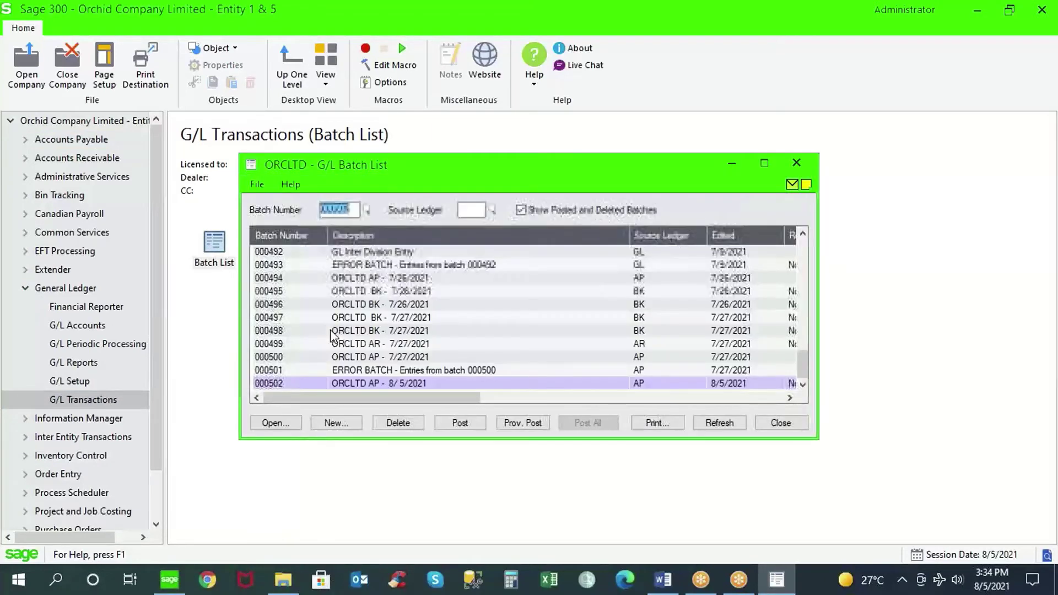
{"action": "left_click", "coordinate": [361, 382]}
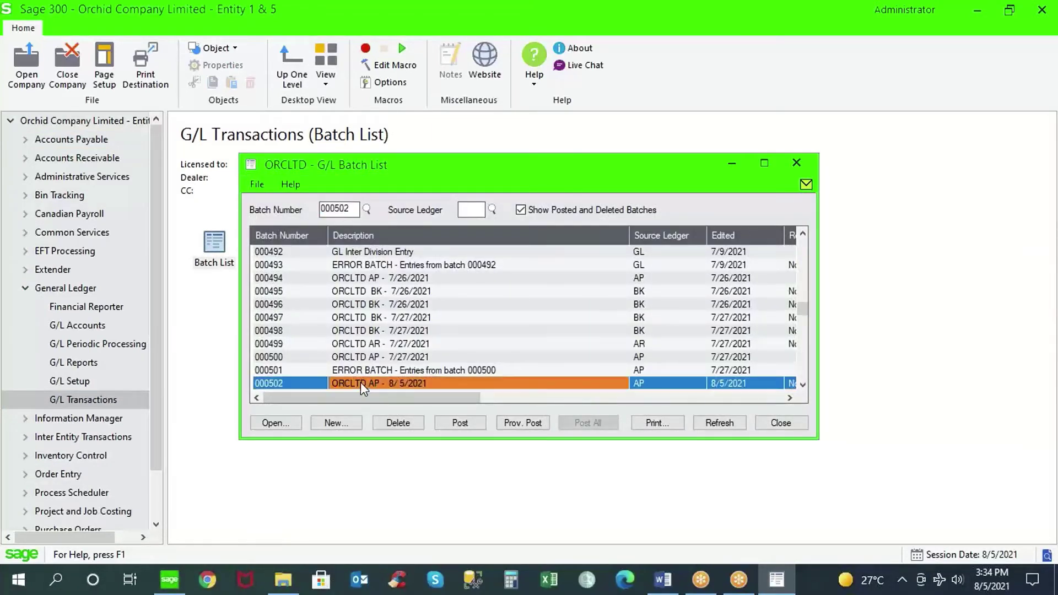
{"action": "left_click", "coordinate": [288, 423]}
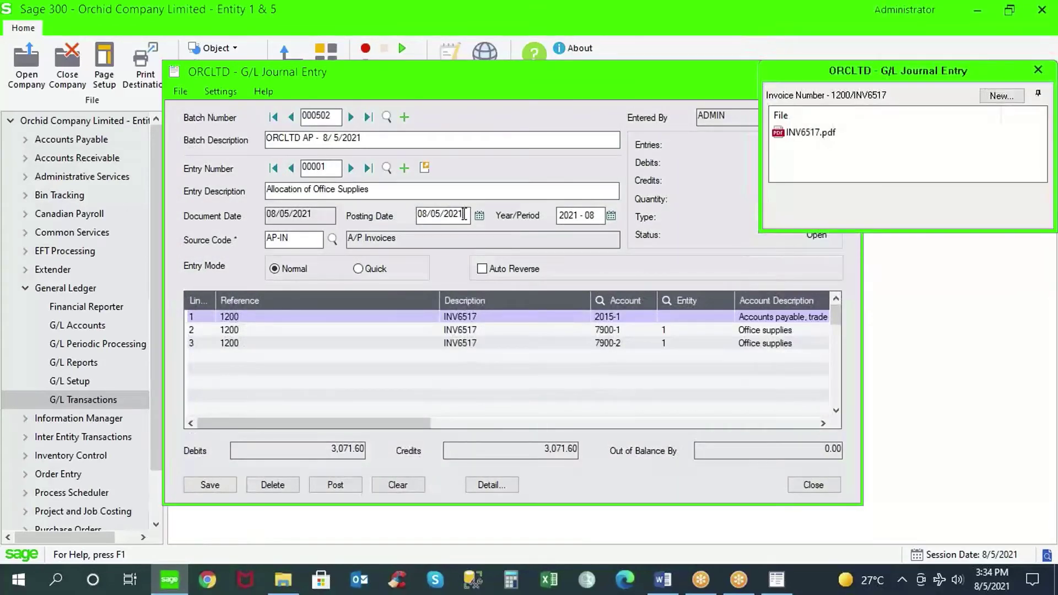
- Set the journal entry's posting date to 08/05/2020 and accept the out-of-range date
{"action": "key", "text": "BackSpace"}
{"action": "type", "text": "0"}
{"action": "key", "text": "Tab"}
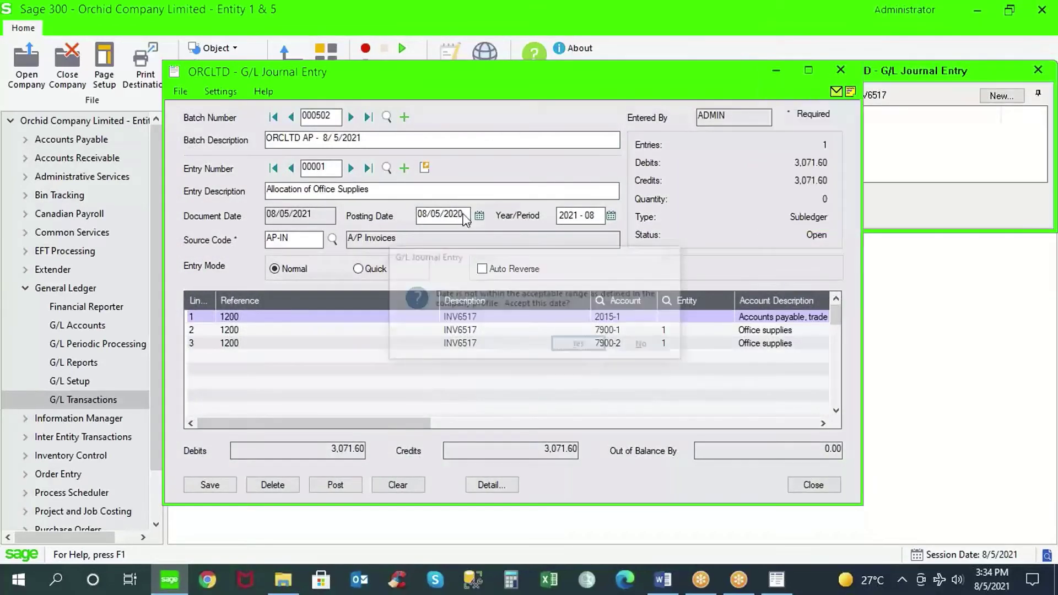
{"action": "left_click", "coordinate": [567, 344]}
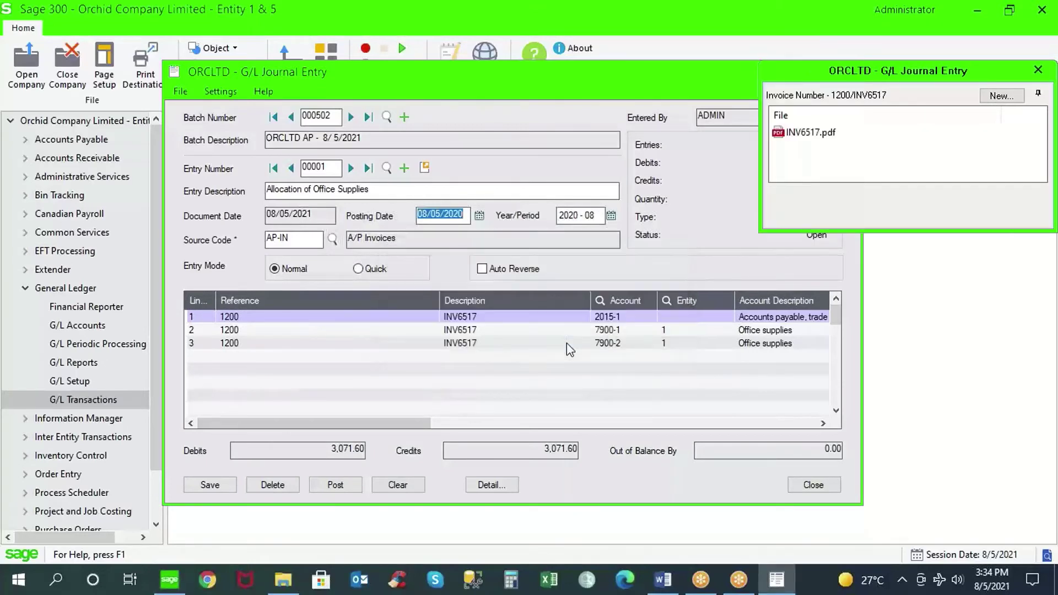
- Move the journal entry window clear of the linked document pane and narrow the Reference, Description, Account and Entity columns
{"action": "left_click_drag", "start_coordinate": [559, 84], "coordinate": [447, 79]}
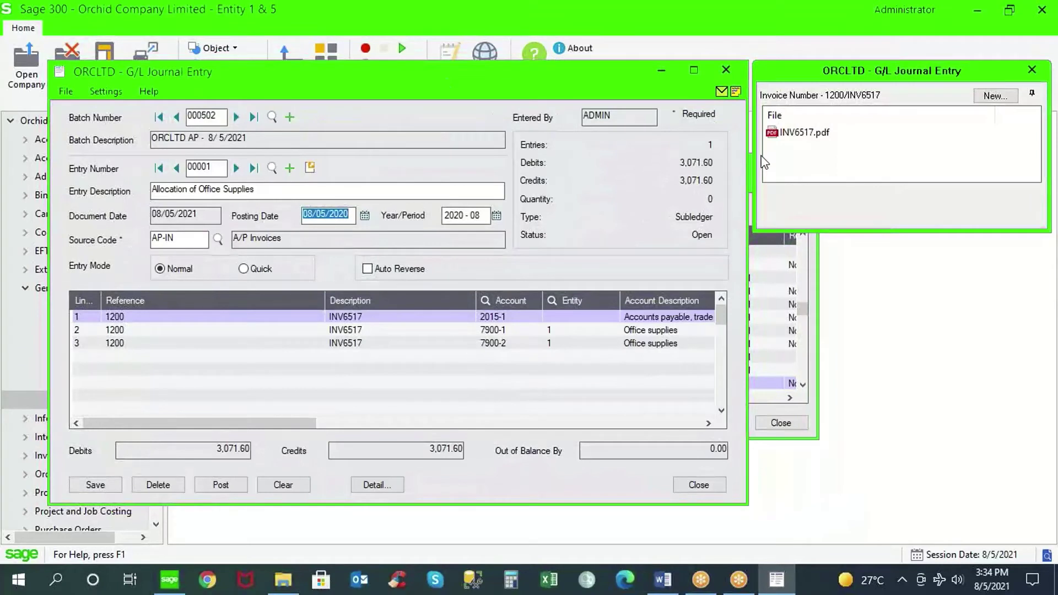
{"action": "mouse_move", "coordinate": [808, 148]}
{"action": "left_click_drag", "start_coordinate": [327, 298], "coordinate": [160, 301]}
{"action": "left_click_drag", "start_coordinate": [309, 300], "coordinate": [219, 300]}
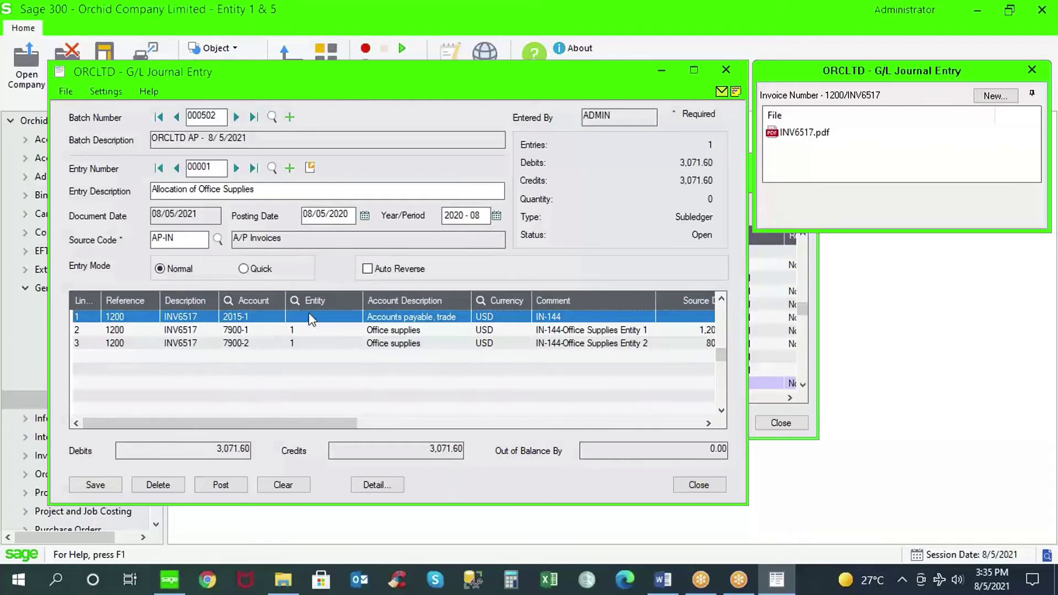
{"action": "left_click_drag", "start_coordinate": [364, 300], "coordinate": [335, 301]}
- Examine the journal lines' accounts, entities, and source debit and credit amounts, narrowing the Quantity column
{"action": "left_click_drag", "start_coordinate": [284, 423], "coordinate": [434, 449]}
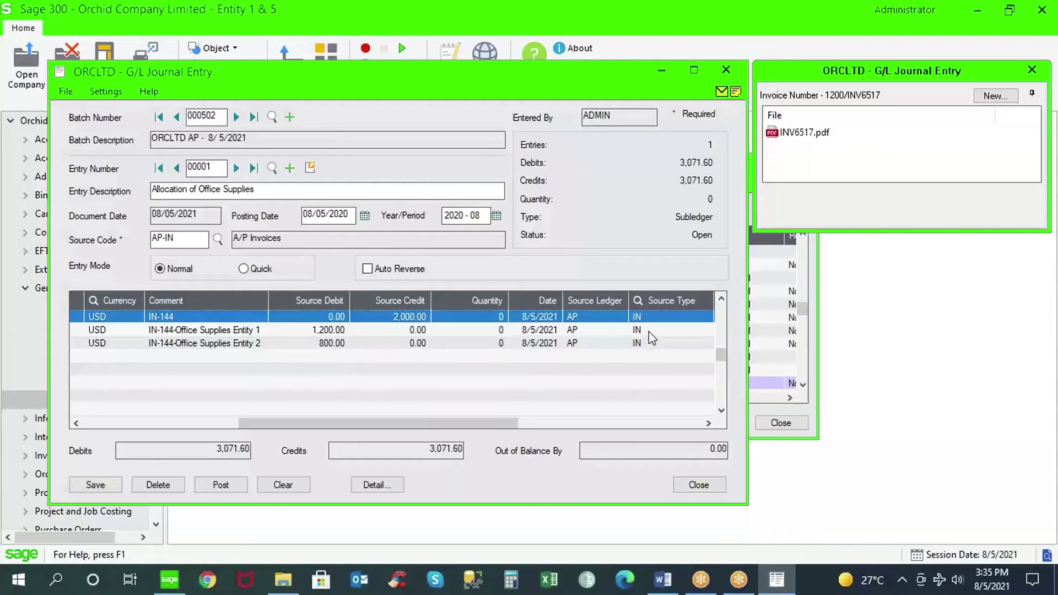
{"action": "left_click", "coordinate": [413, 317]}
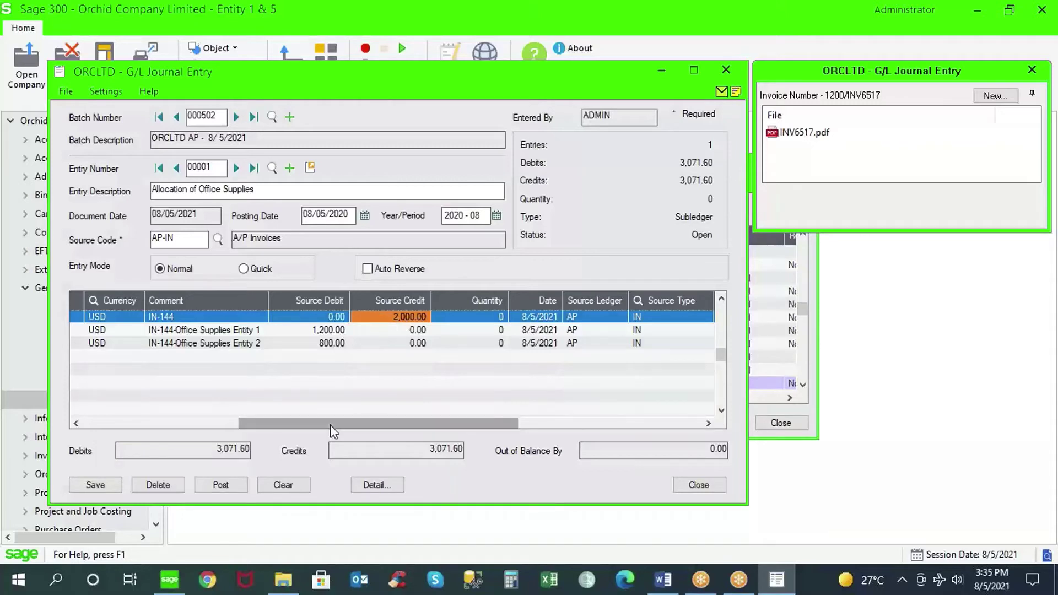
{"action": "left_click_drag", "start_coordinate": [330, 422], "coordinate": [295, 420]}
{"action": "left_click_drag", "start_coordinate": [580, 296], "coordinate": [533, 297]}
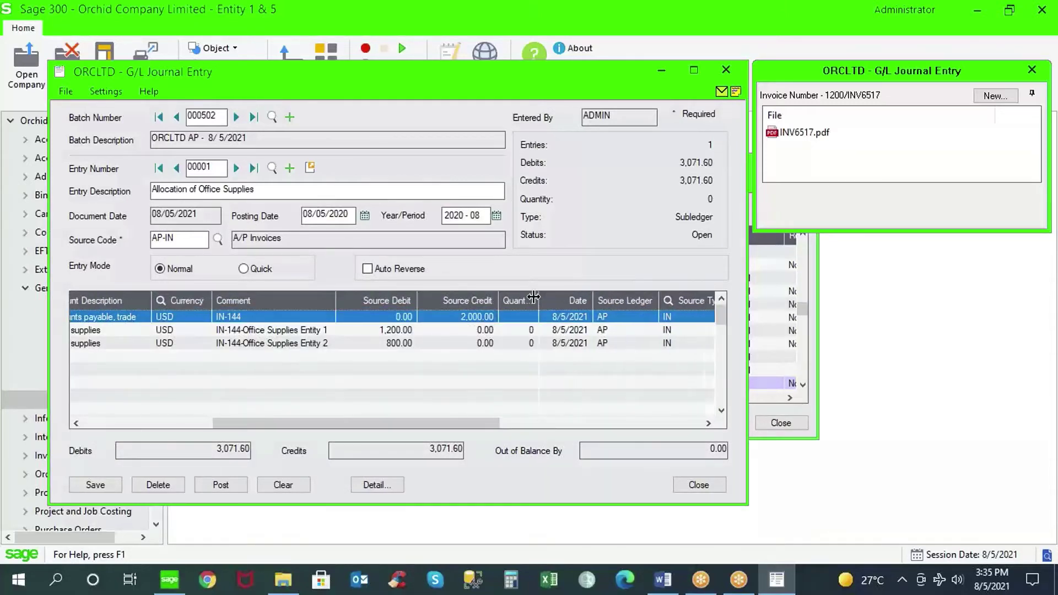
{"action": "left_click_drag", "start_coordinate": [373, 422], "coordinate": [284, 406]}
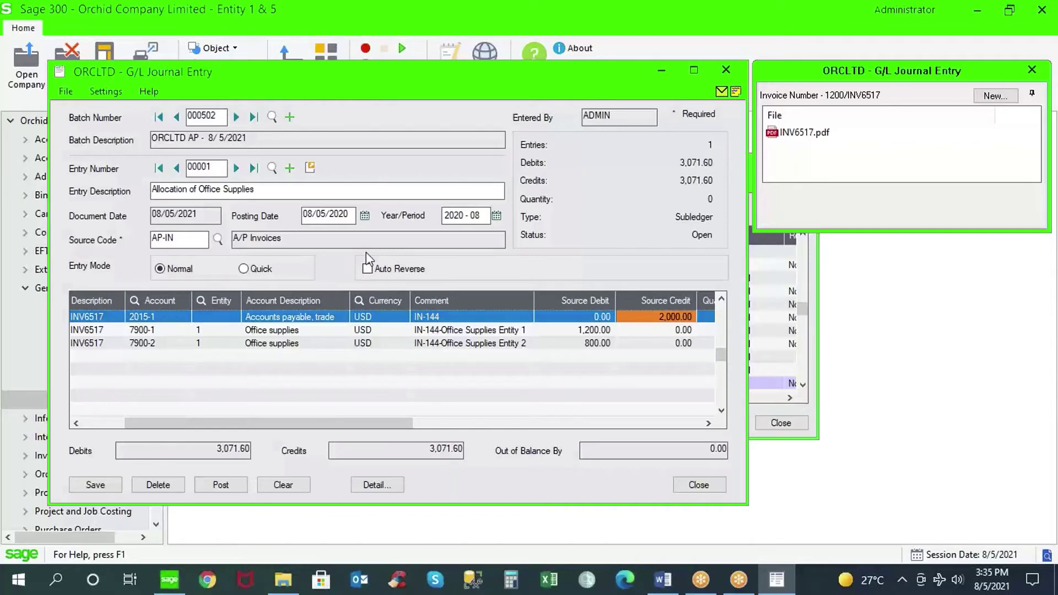
{"action": "left_click", "coordinate": [641, 9]}
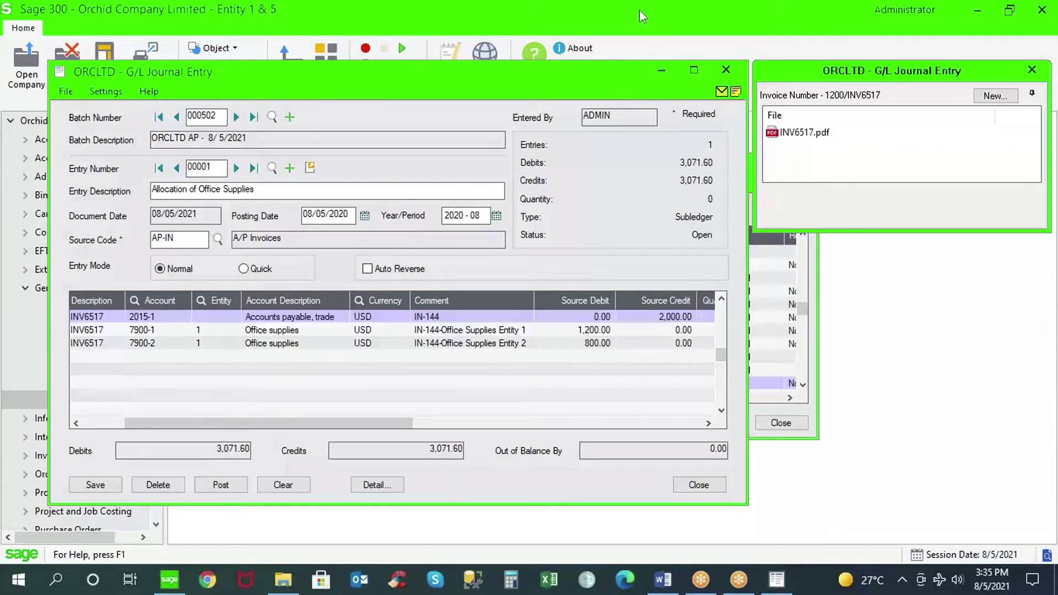
{"action": "left_click", "coordinate": [615, 56]}
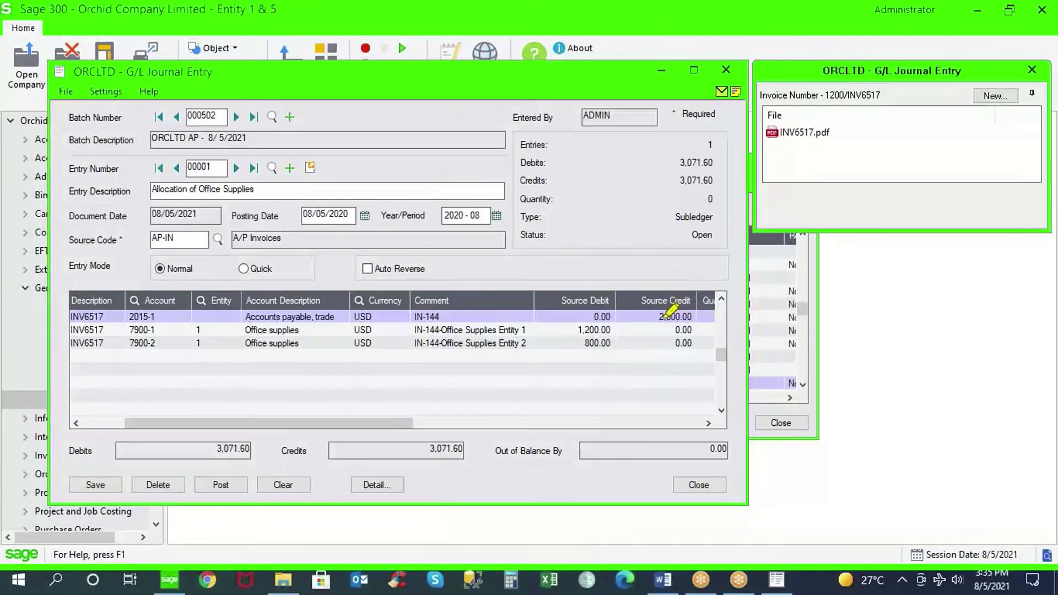
{"action": "left_click_drag", "start_coordinate": [655, 317], "coordinate": [694, 317]}
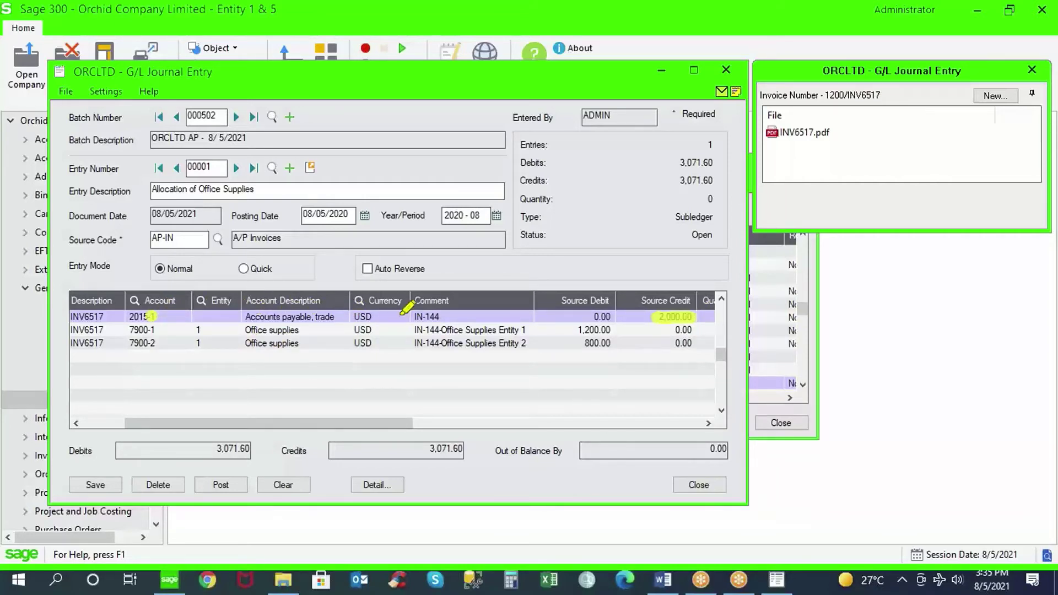
{"action": "left_click_drag", "start_coordinate": [572, 331], "coordinate": [611, 330]}
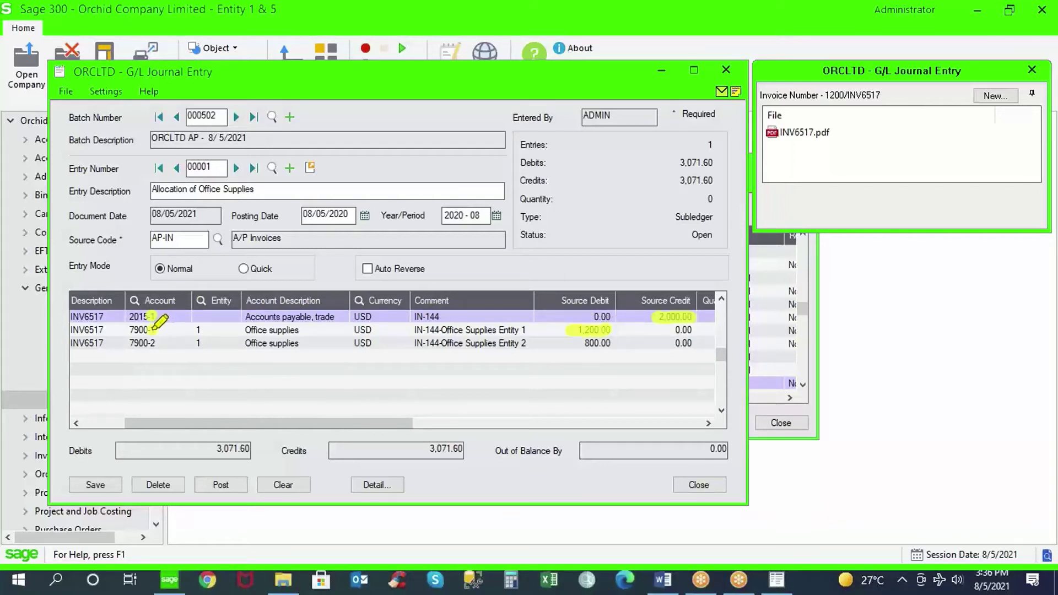
{"action": "left_click_drag", "start_coordinate": [148, 330], "coordinate": [157, 330]}
{"action": "mouse_move", "coordinate": [569, 359]}
{"action": "left_mouse_down"}
{"action": "mouse_move", "coordinate": [557, 376]}
{"action": "mouse_move", "coordinate": [579, 365]}
{"action": "mouse_move", "coordinate": [593, 380]}
{"action": "mouse_move", "coordinate": [602, 361]}
{"action": "mouse_move", "coordinate": [612, 384]}
{"action": "mouse_move", "coordinate": [621, 376]}
{"action": "left_mouse_up"}
{"action": "mouse_move", "coordinate": [678, 353]}
{"action": "left_mouse_down"}
{"action": "mouse_move", "coordinate": [653, 359]}
{"action": "mouse_move", "coordinate": [679, 358]}
{"action": "mouse_move", "coordinate": [686, 385]}
{"action": "left_mouse_up"}
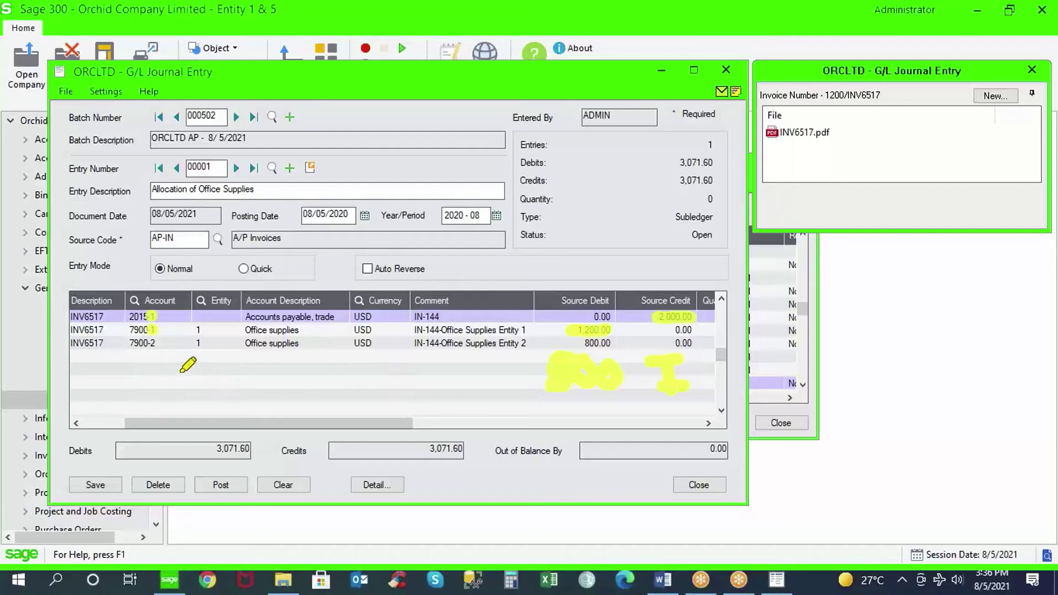
{"action": "left_click_drag", "start_coordinate": [167, 350], "coordinate": [167, 371]}
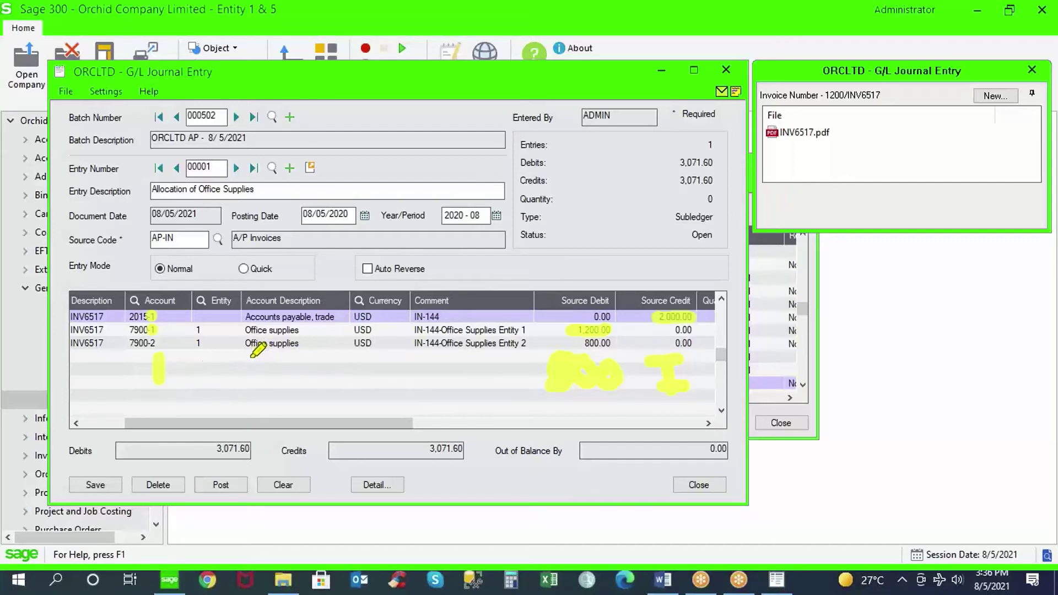
{"action": "left_click_drag", "start_coordinate": [249, 357], "coordinate": [280, 382]}
{"action": "mouse_move", "coordinate": [679, 361]}
{"action": "left_mouse_down"}
{"action": "mouse_move", "coordinate": [701, 366]}
{"action": "mouse_move", "coordinate": [699, 389]}
{"action": "left_mouse_up"}
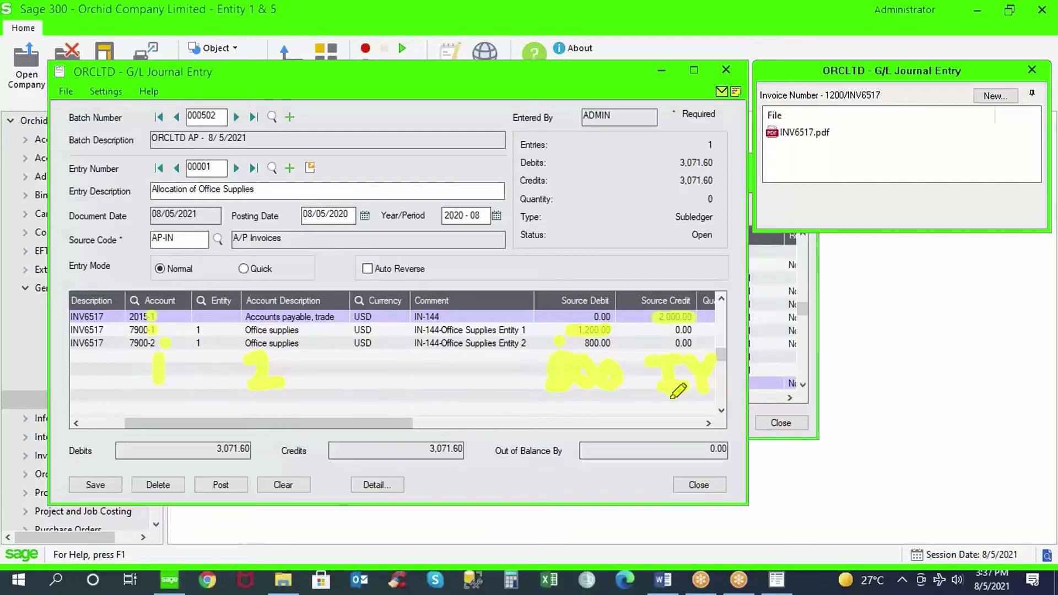
{"action": "mouse_move", "coordinate": [620, 344]}
{"action": "left_mouse_down"}
{"action": "mouse_move", "coordinate": [640, 411]}
{"action": "mouse_move", "coordinate": [659, 403]}
{"action": "mouse_move", "coordinate": [668, 432]}
{"action": "mouse_move", "coordinate": [660, 408]}
{"action": "mouse_move", "coordinate": [702, 413]}
{"action": "mouse_move", "coordinate": [693, 404]}
{"action": "left_mouse_up"}
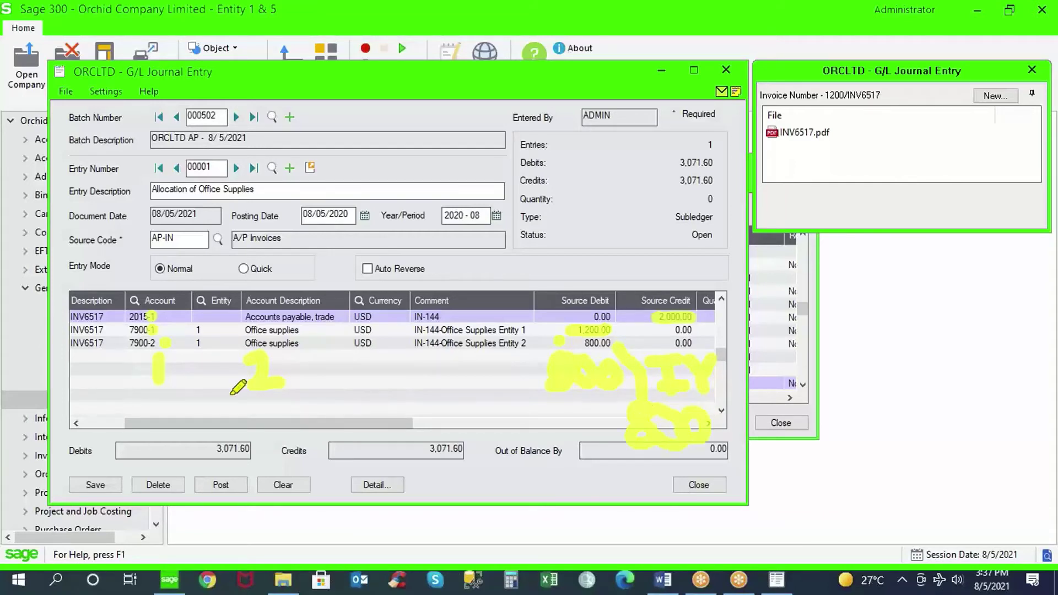
{"action": "left_click_drag", "start_coordinate": [144, 393], "coordinate": [172, 417]}
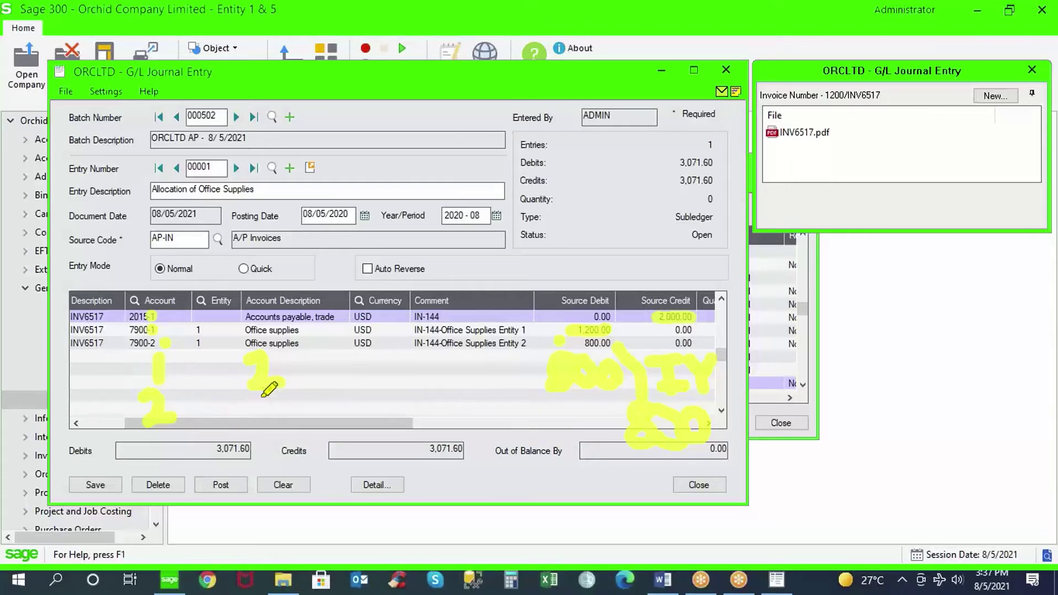
{"action": "left_click_drag", "start_coordinate": [267, 394], "coordinate": [268, 424]}
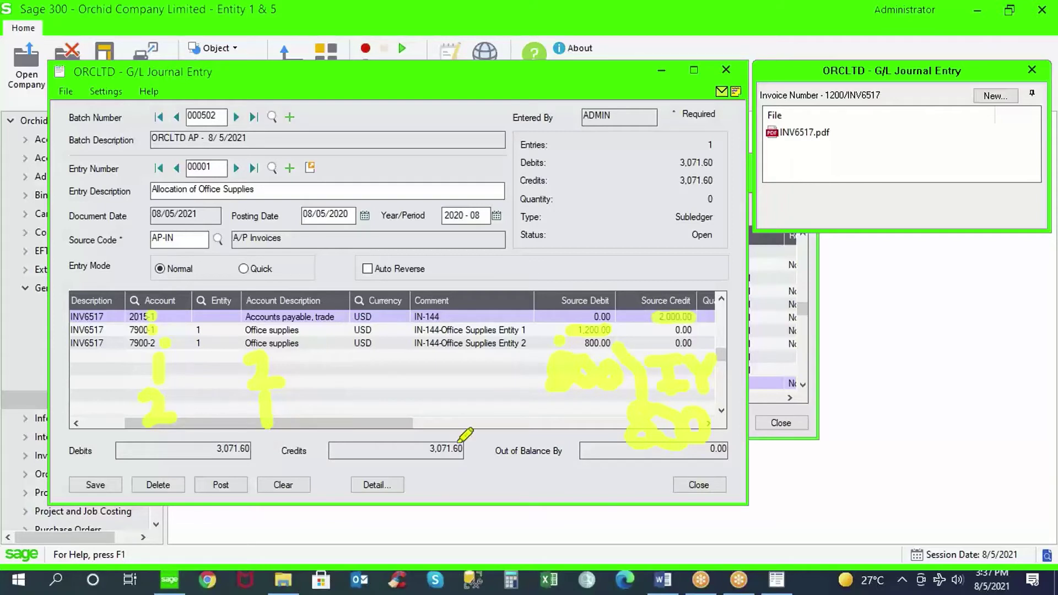
{"action": "mouse_move", "coordinate": [743, 401]}
{"action": "left_mouse_down"}
{"action": "mouse_move", "coordinate": [752, 435]}
{"action": "mouse_move", "coordinate": [754, 396]}
{"action": "left_mouse_up"}
{"action": "left_click_drag", "start_coordinate": [736, 435], "coordinate": [759, 434]}
{"action": "mouse_move", "coordinate": [772, 392]}
{"action": "left_mouse_down"}
{"action": "mouse_move", "coordinate": [793, 408]}
{"action": "mouse_move", "coordinate": [792, 438]}
{"action": "left_mouse_up"}
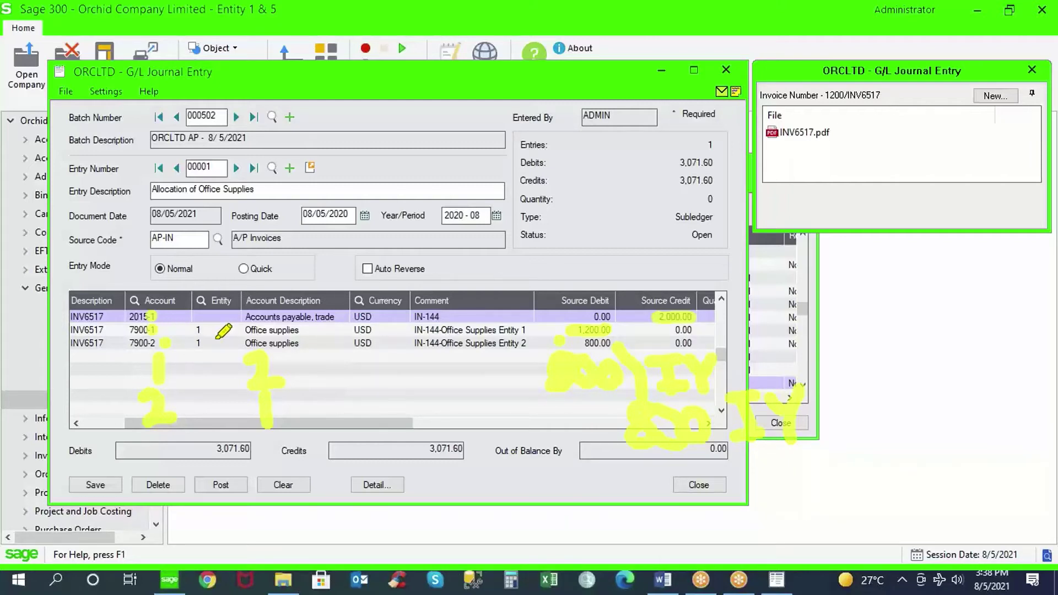
{"action": "left_click_drag", "start_coordinate": [245, 353], "coordinate": [581, 339]}
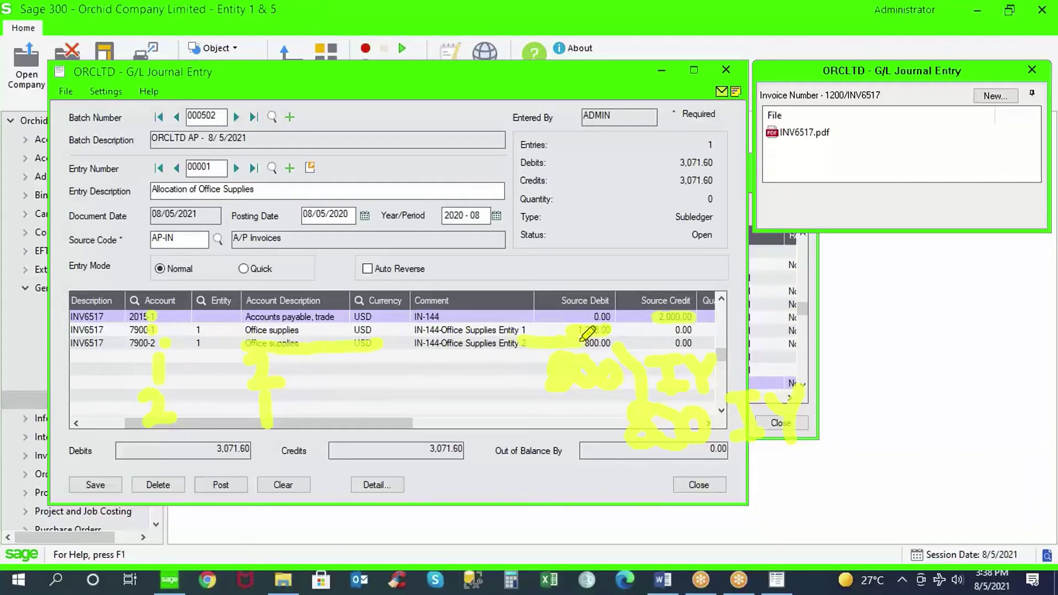
{"action": "left_click_drag", "start_coordinate": [306, 411], "coordinate": [595, 415]}
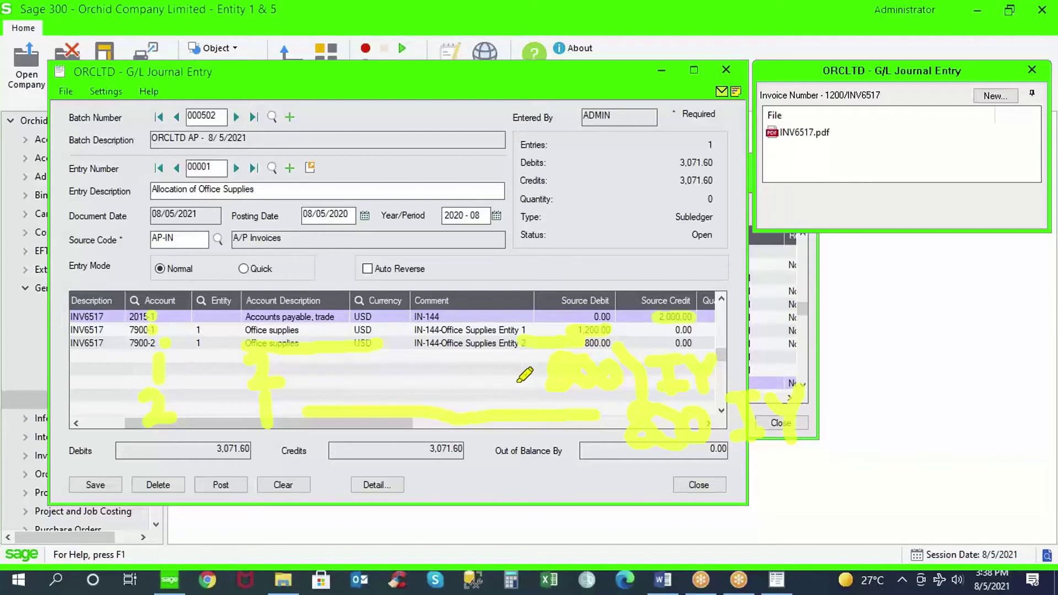
{"action": "mouse_move", "coordinate": [770, 158]}
{"action": "mouse_move", "coordinate": [767, 161]}
{"action": "left_mouse_down"}
{"action": "mouse_move", "coordinate": [830, 151]}
{"action": "mouse_move", "coordinate": [843, 115]}
{"action": "mouse_move", "coordinate": [757, 136]}
{"action": "left_mouse_up"}
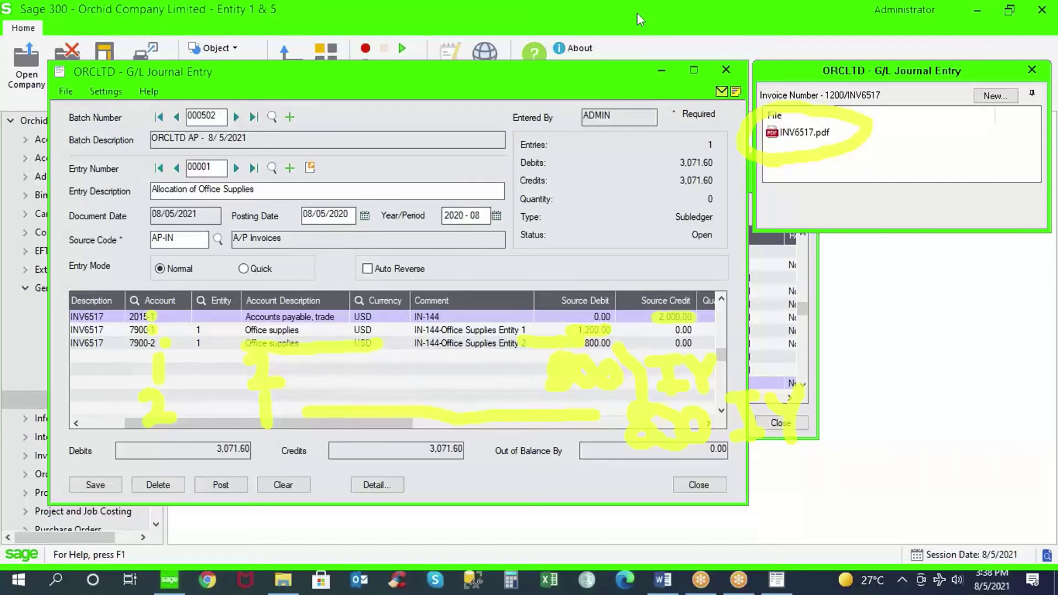
{"action": "right_click", "coordinate": [618, 114]}
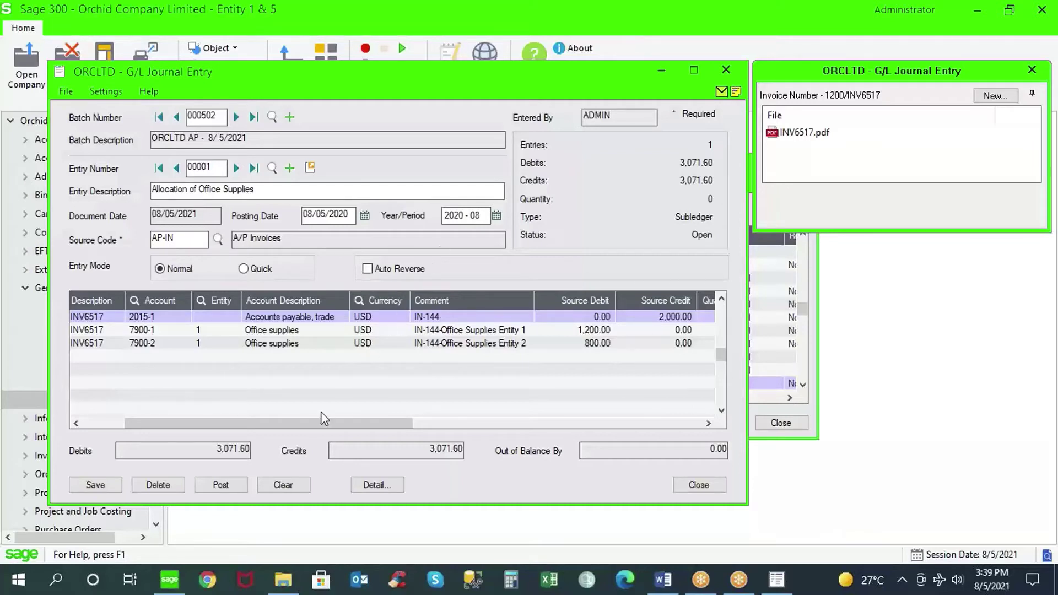
- Post General Ledger batch 000502 from the journal entry, confirming the posting and closing the completion message
{"action": "left_click", "coordinate": [224, 486]}
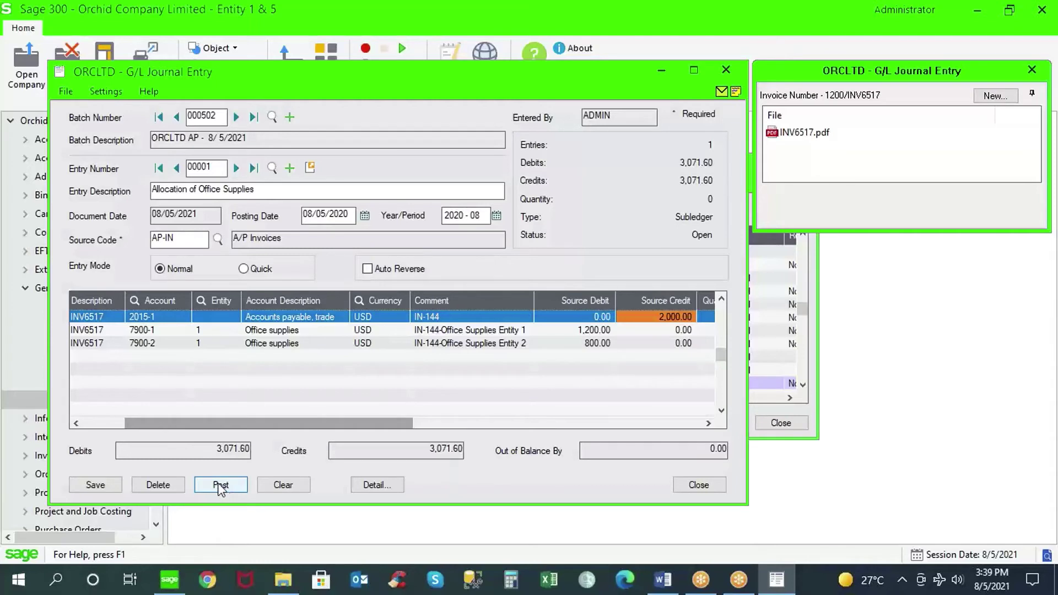
{"action": "left_click", "coordinate": [219, 485]}
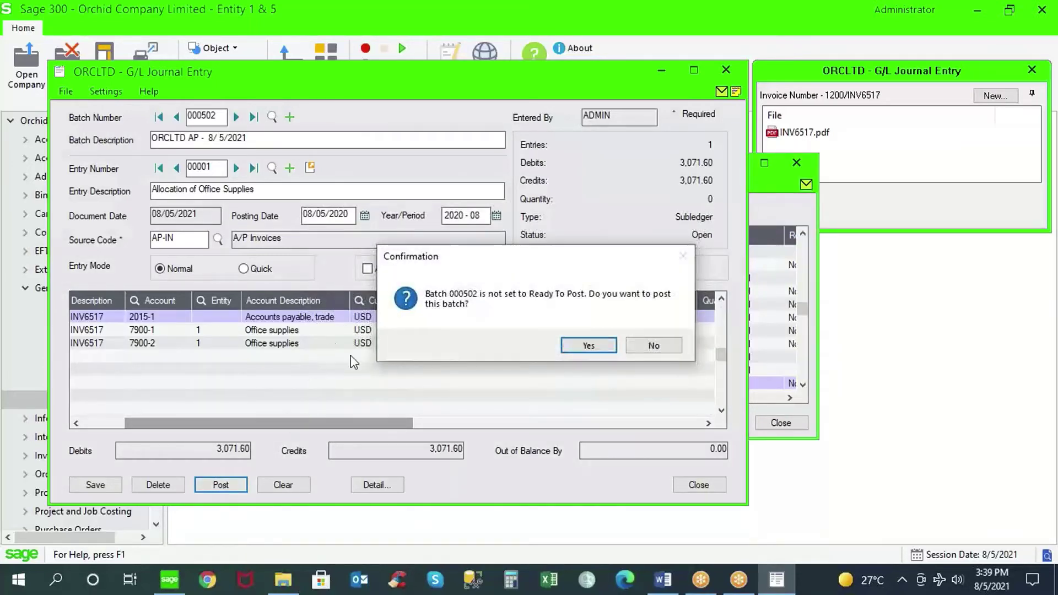
{"action": "left_click", "coordinate": [594, 345]}
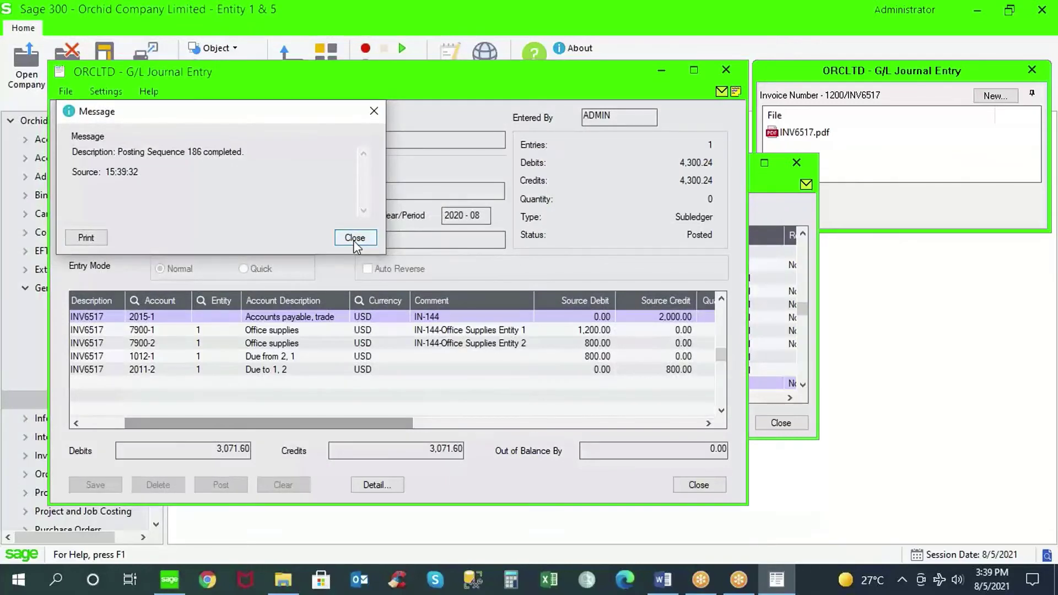
{"action": "left_click", "coordinate": [355, 238]}
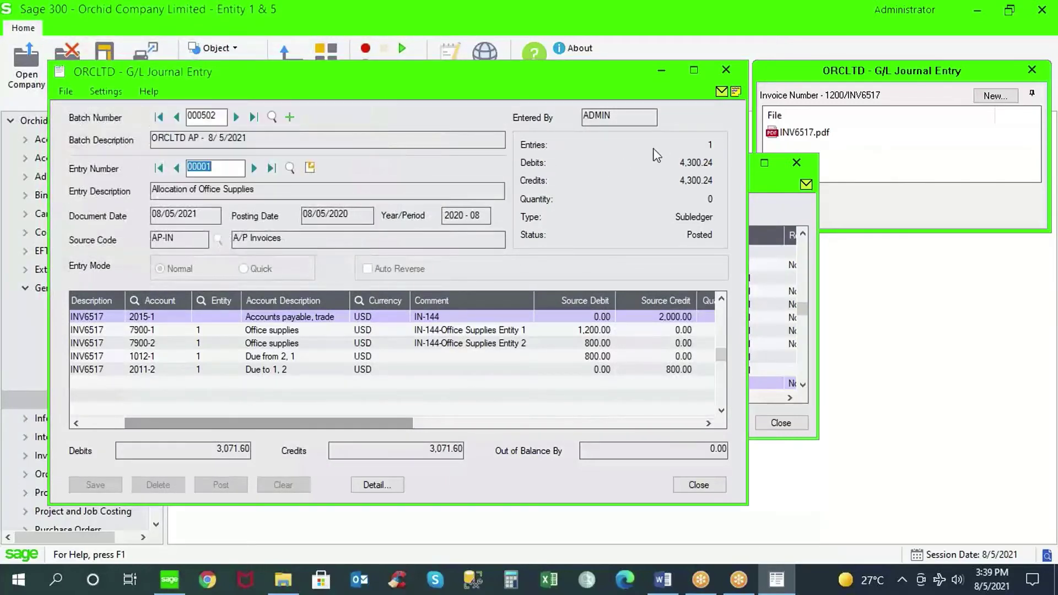
- Examine the Due from and Due to lines' accounts, amounts and source types, maximizing the journal entry window to see more columns
{"action": "left_click", "coordinate": [284, 356]}
{"action": "left_click", "coordinate": [283, 357]}
{"action": "left_click", "coordinate": [280, 371]}
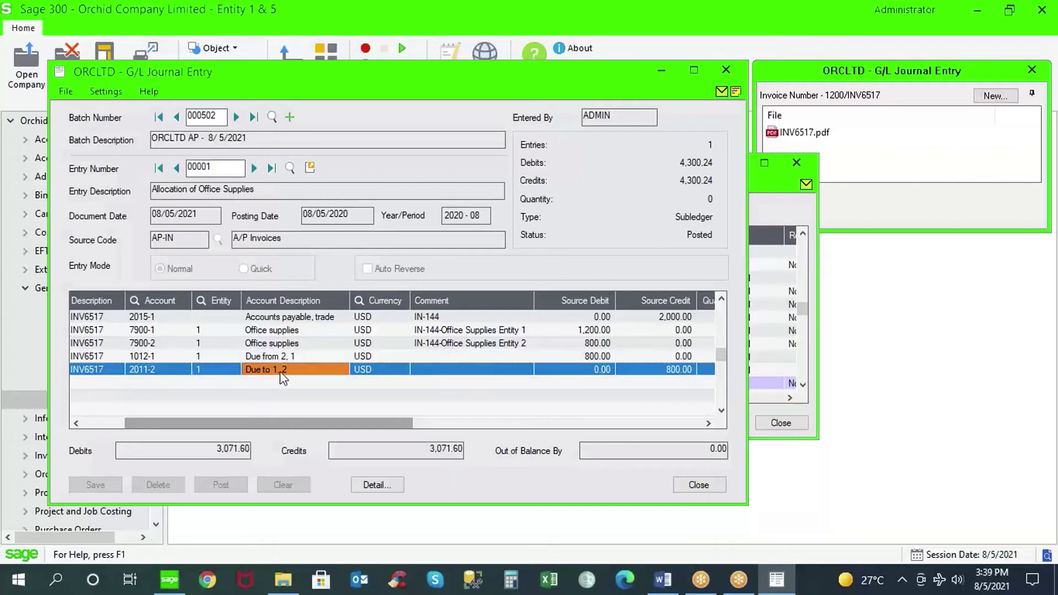
{"action": "left_click_drag", "start_coordinate": [315, 424], "coordinate": [407, 435]}
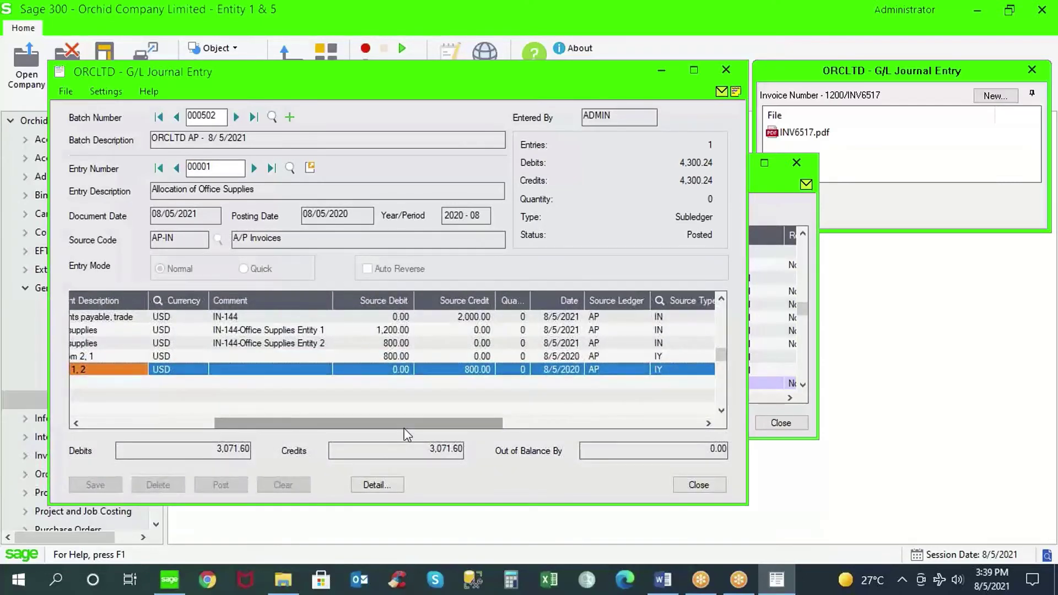
{"action": "left_click", "coordinate": [662, 369]}
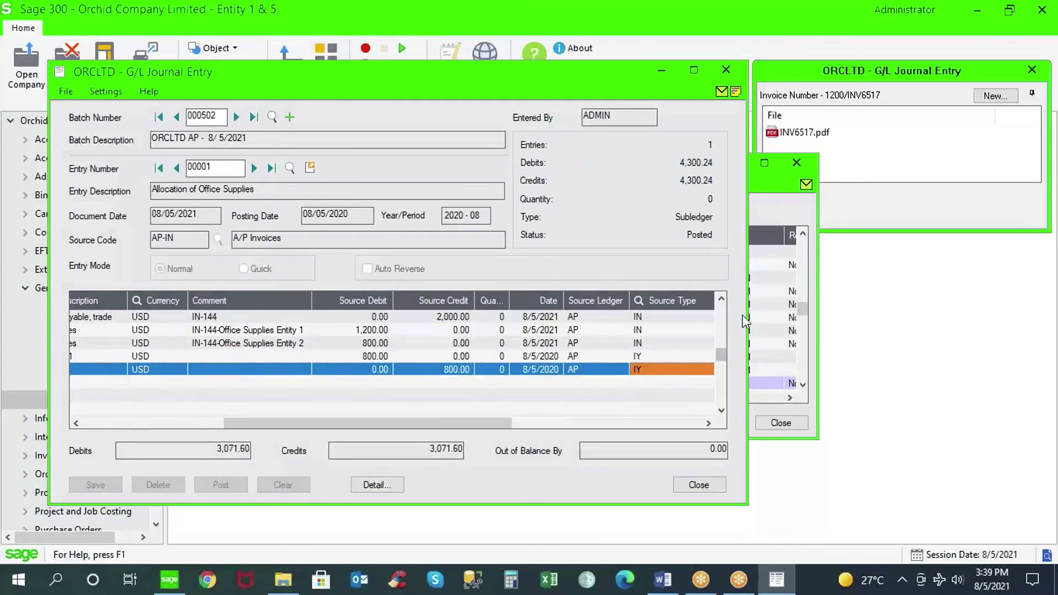
{"action": "left_click", "coordinate": [694, 71]}
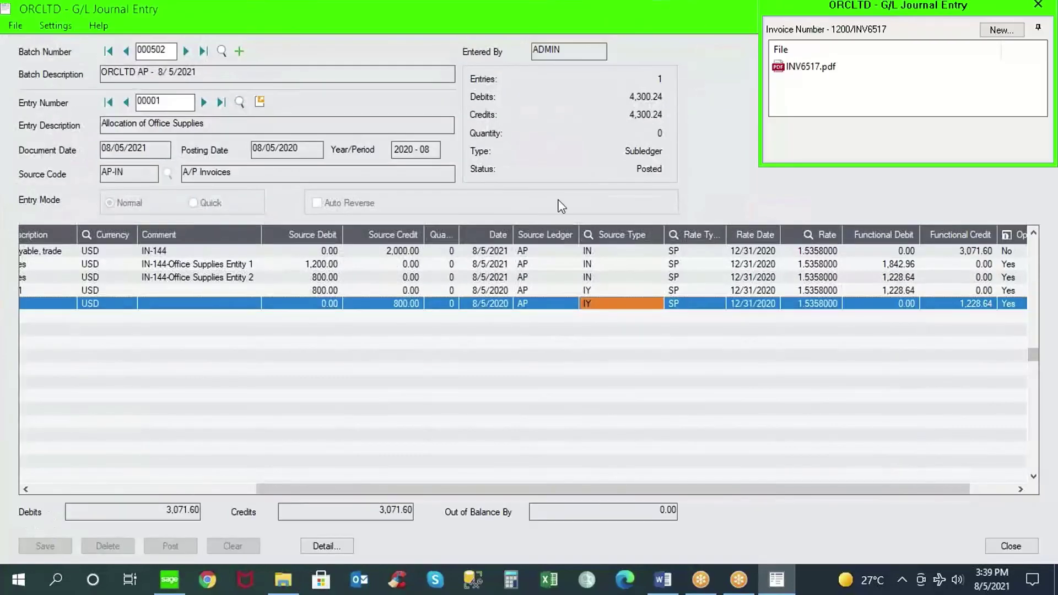
{"action": "left_click_drag", "start_coordinate": [405, 491], "coordinate": [208, 461]}
{"action": "left_click", "coordinate": [640, 9]}
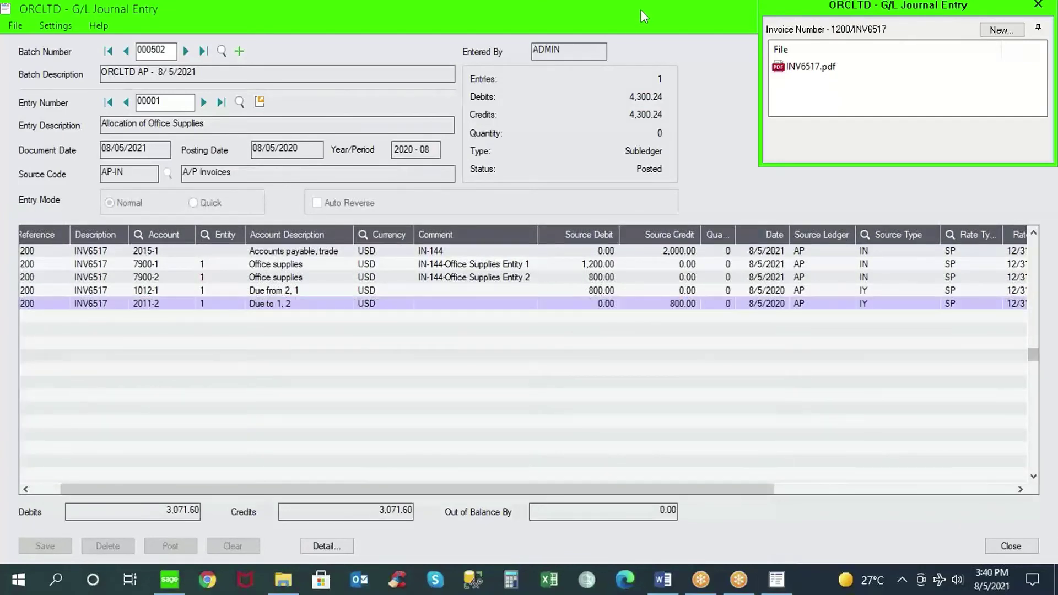
{"action": "left_click", "coordinate": [615, 55]}
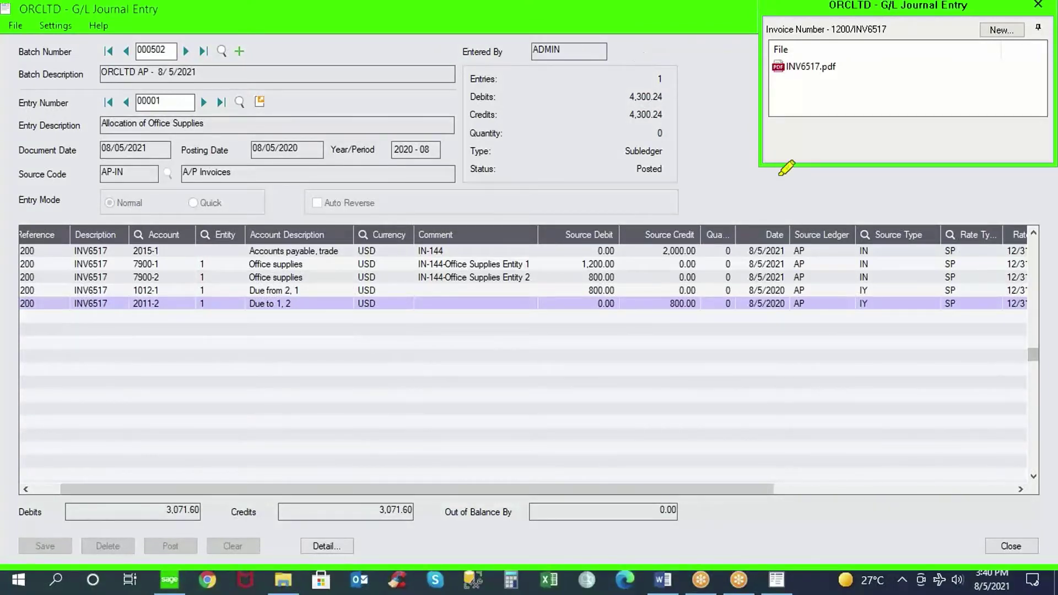
{"action": "left_click_drag", "start_coordinate": [653, 251], "coordinate": [689, 250]}
{"action": "left_click_drag", "start_coordinate": [863, 245], "coordinate": [864, 276]}
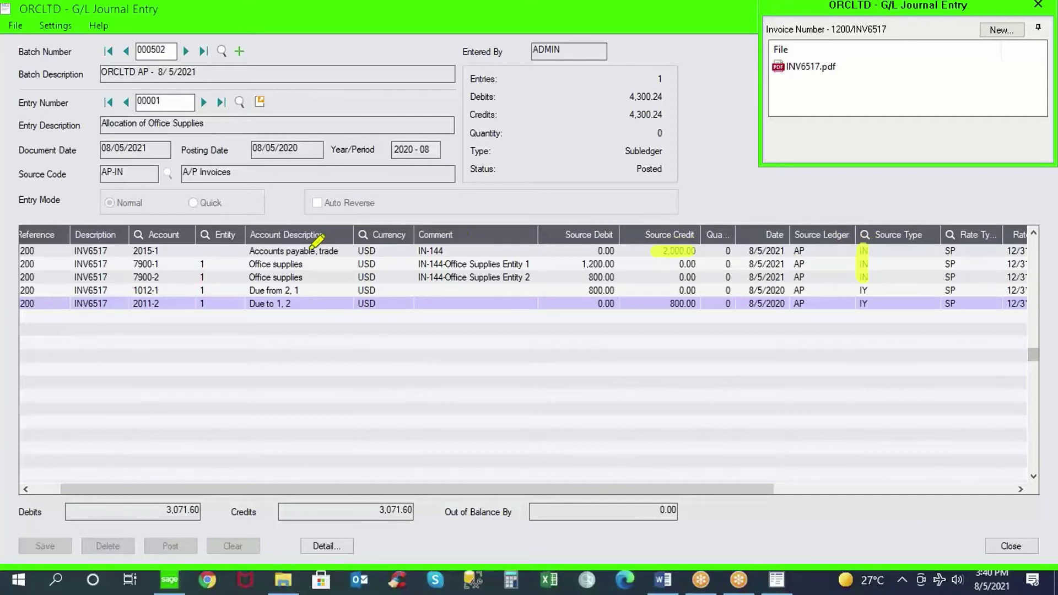
{"action": "left_click", "coordinate": [157, 251]}
{"action": "left_click_drag", "start_coordinate": [565, 264], "coordinate": [615, 263]}
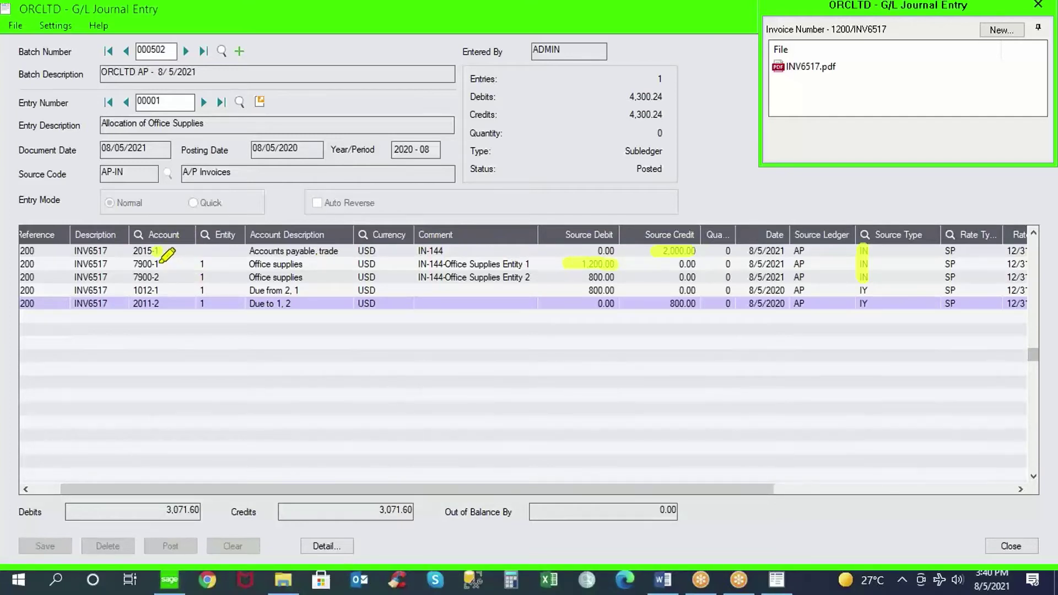
{"action": "left_click", "coordinate": [156, 264]}
{"action": "left_click", "coordinate": [156, 290]}
{"action": "left_click", "coordinate": [287, 290]}
{"action": "left_click_drag", "start_coordinate": [562, 290], "coordinate": [613, 291]}
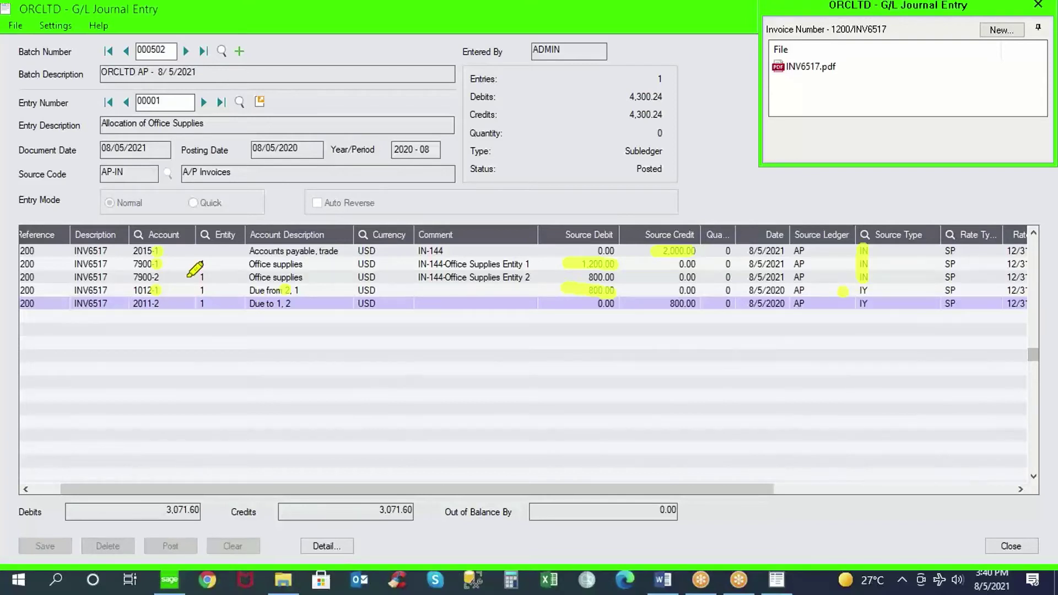
{"action": "mouse_move", "coordinate": [171, 274]}
{"action": "left_mouse_down"}
{"action": "mouse_move", "coordinate": [132, 277]}
{"action": "mouse_move", "coordinate": [125, 303]}
{"action": "mouse_move", "coordinate": [173, 301]}
{"action": "left_mouse_up"}
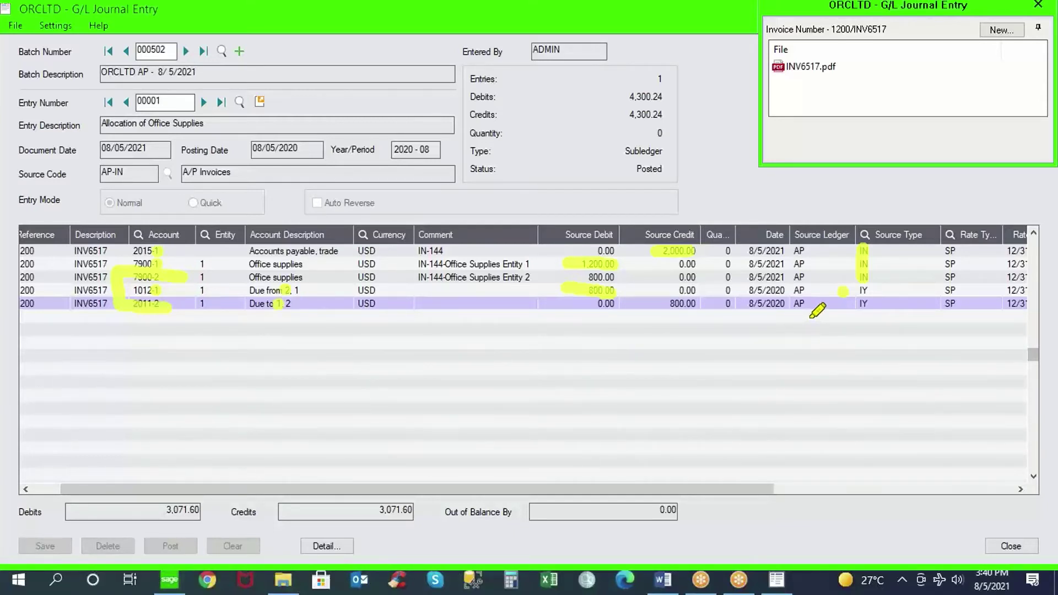
{"action": "left_click", "coordinate": [841, 306]}
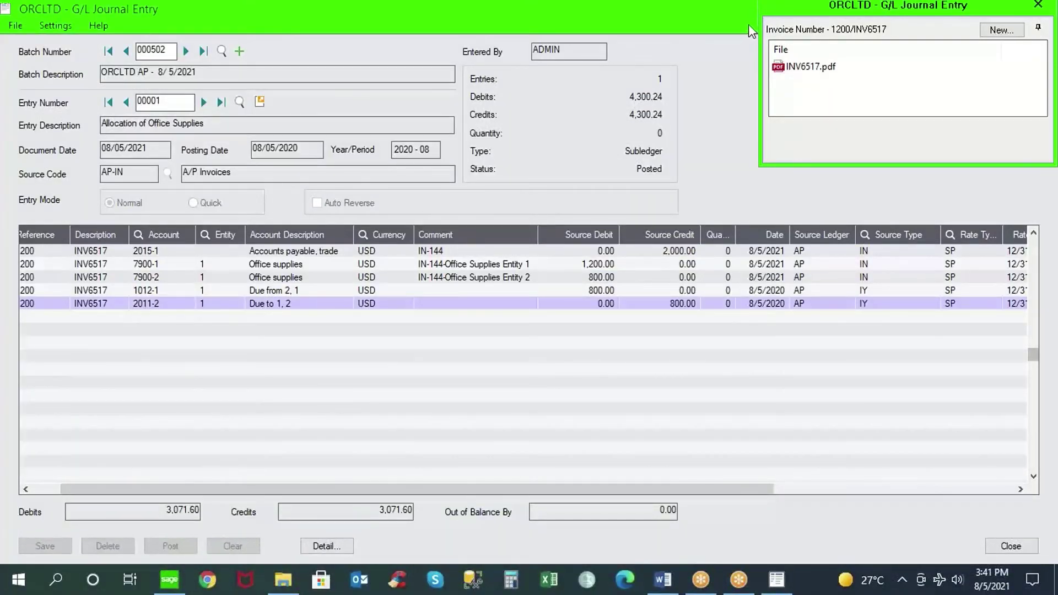
- Restore the journal entry window from full screen, close the linked document pane and move the whole entry into view
{"action": "double_click", "coordinate": [689, 8]}
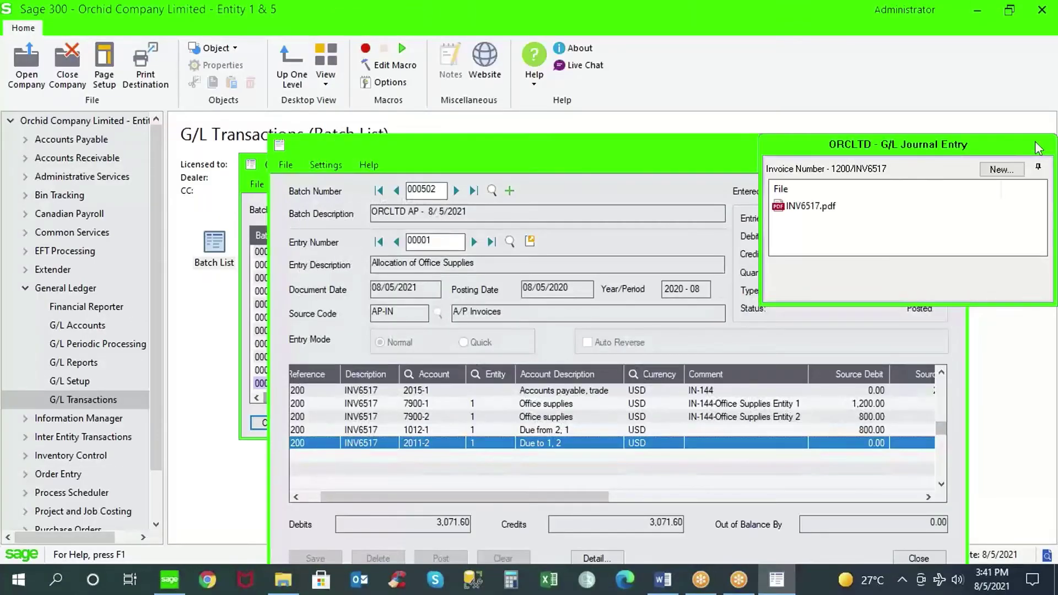
{"action": "left_click", "coordinate": [1039, 145]}
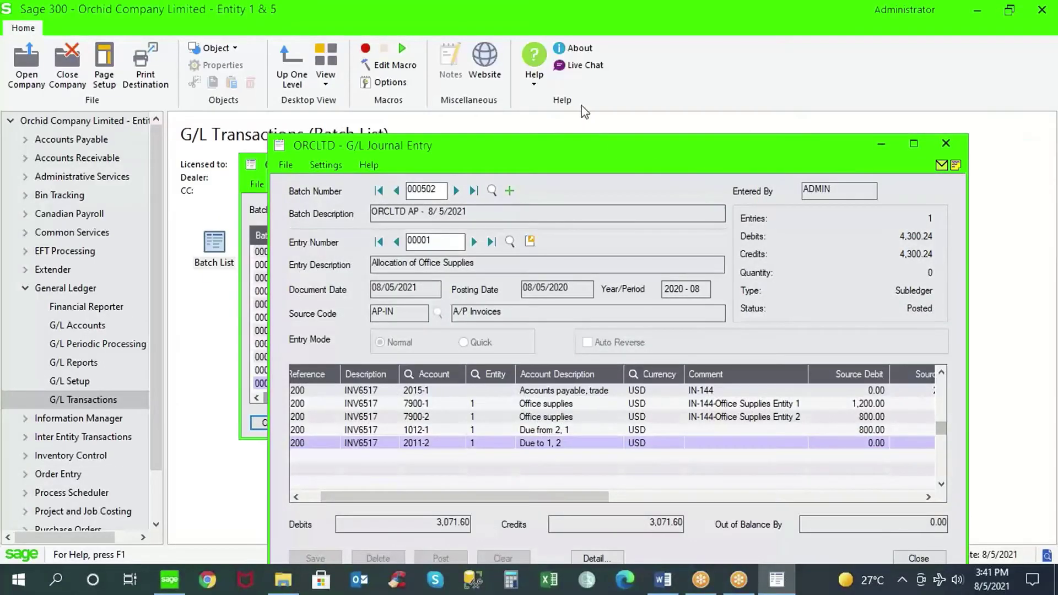
{"action": "left_click_drag", "start_coordinate": [532, 141], "coordinate": [481, 69]}
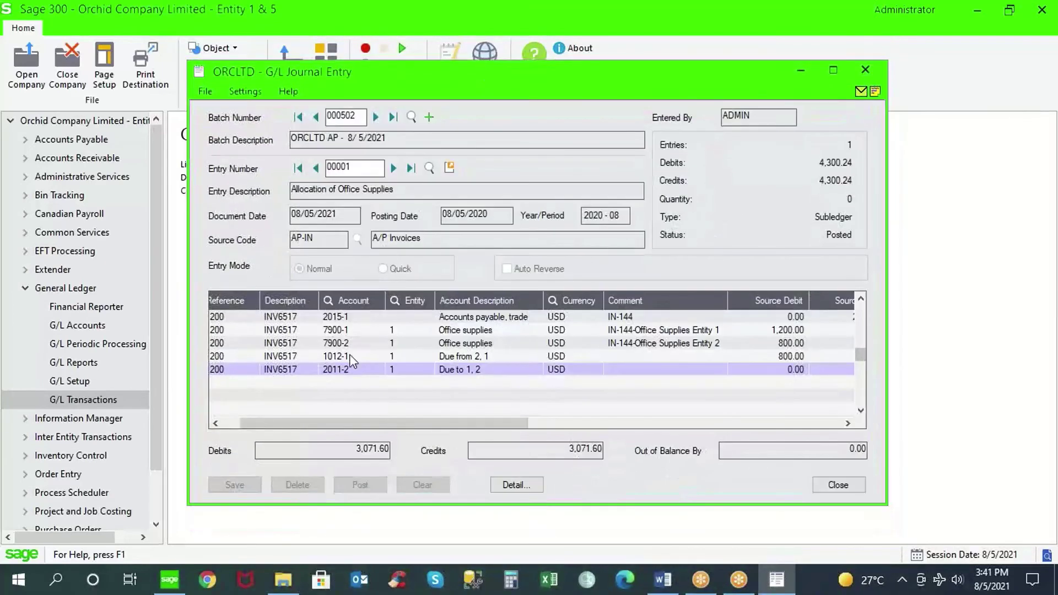
- Check the account and entity on the 7900-2 office supplies line of the posted entry
{"action": "left_click", "coordinate": [348, 345]}
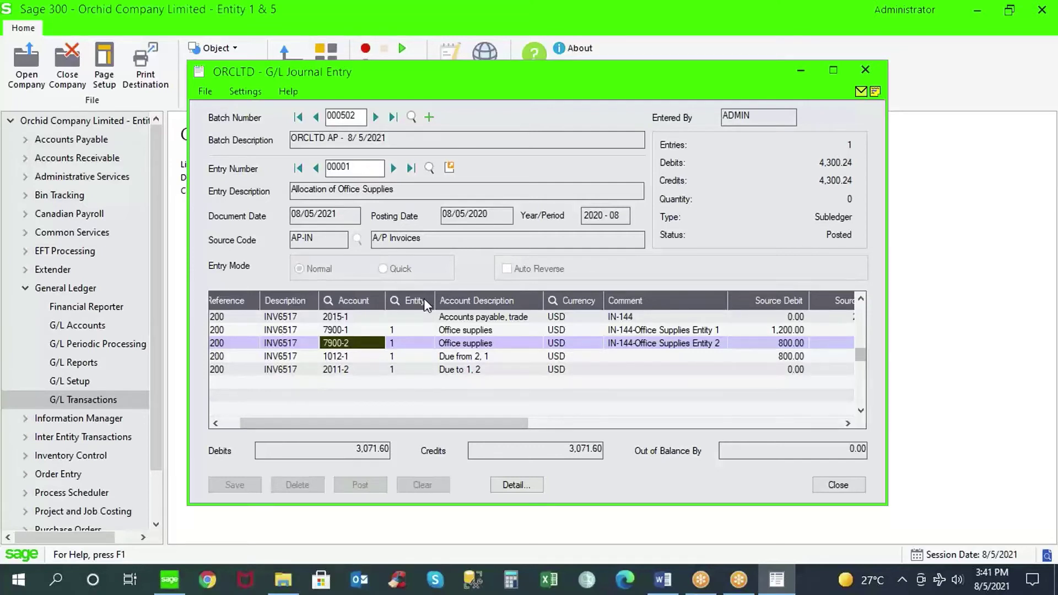
{"action": "left_click", "coordinate": [430, 343]}
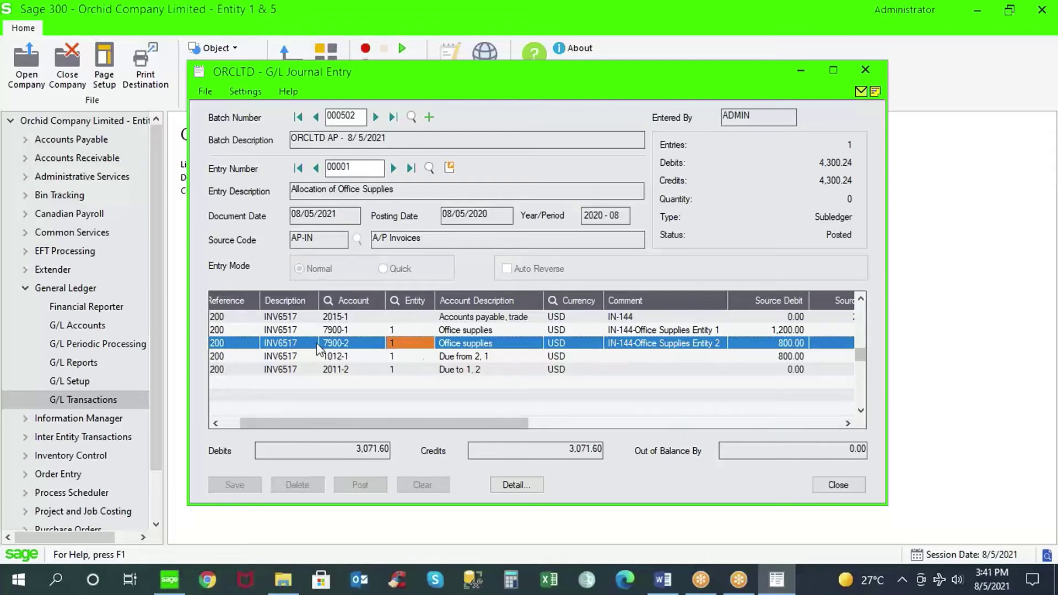
- Close the posted journal entry of batch 000502 and the G/L Batch List
{"action": "left_click", "coordinate": [333, 343]}
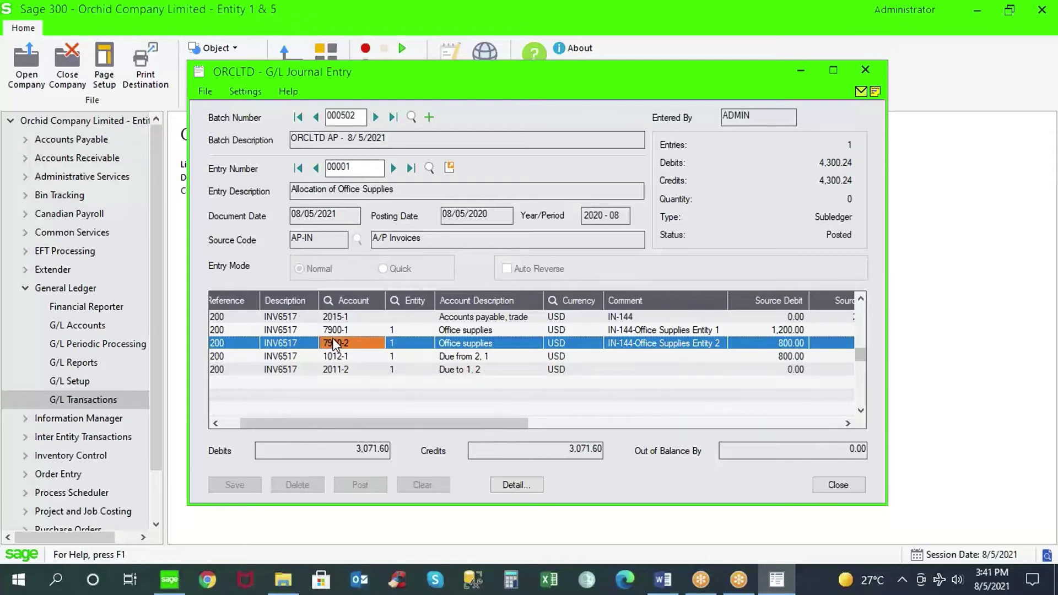
{"action": "left_click", "coordinate": [837, 485]}
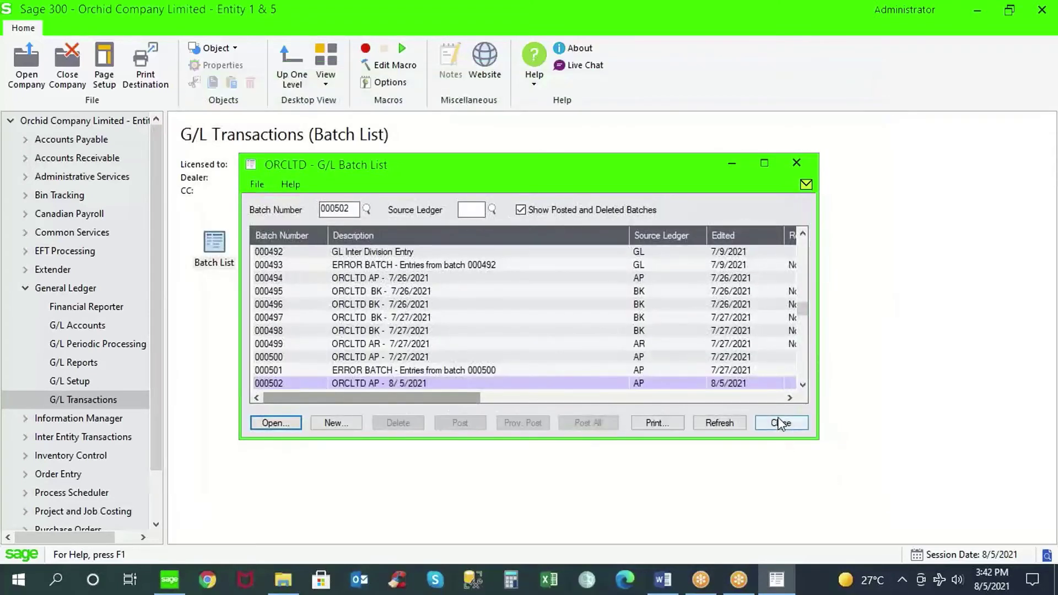
{"action": "left_click", "coordinate": [782, 424]}
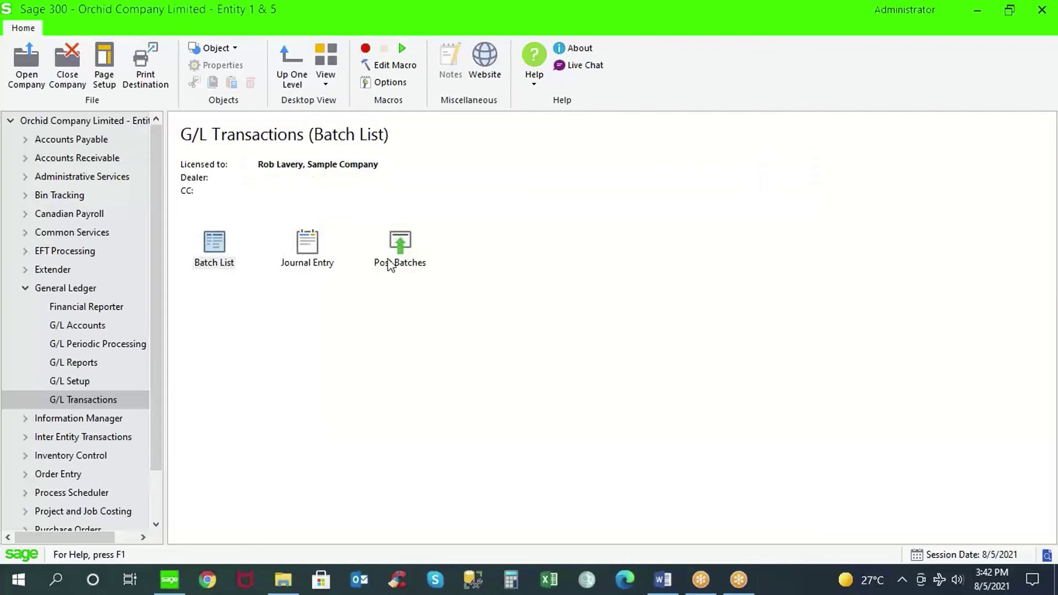
- Collapse General Ledger and open IET G/L Triggers from the Inter Entity Transactions setup
{"action": "left_click", "coordinate": [25, 286]}
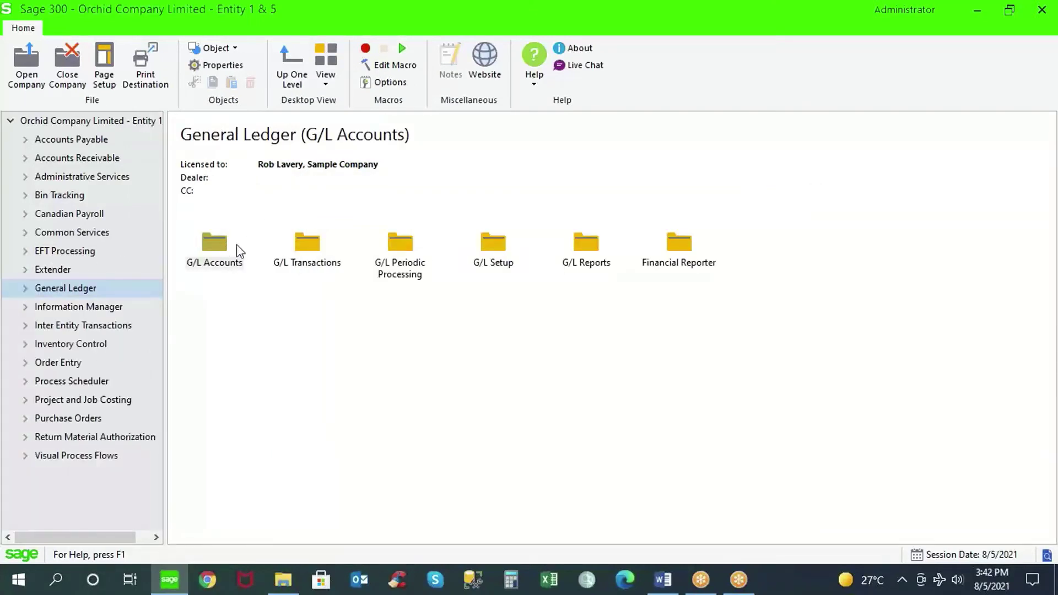
{"action": "left_click", "coordinate": [27, 325]}
{"action": "left_click", "coordinate": [77, 403]}
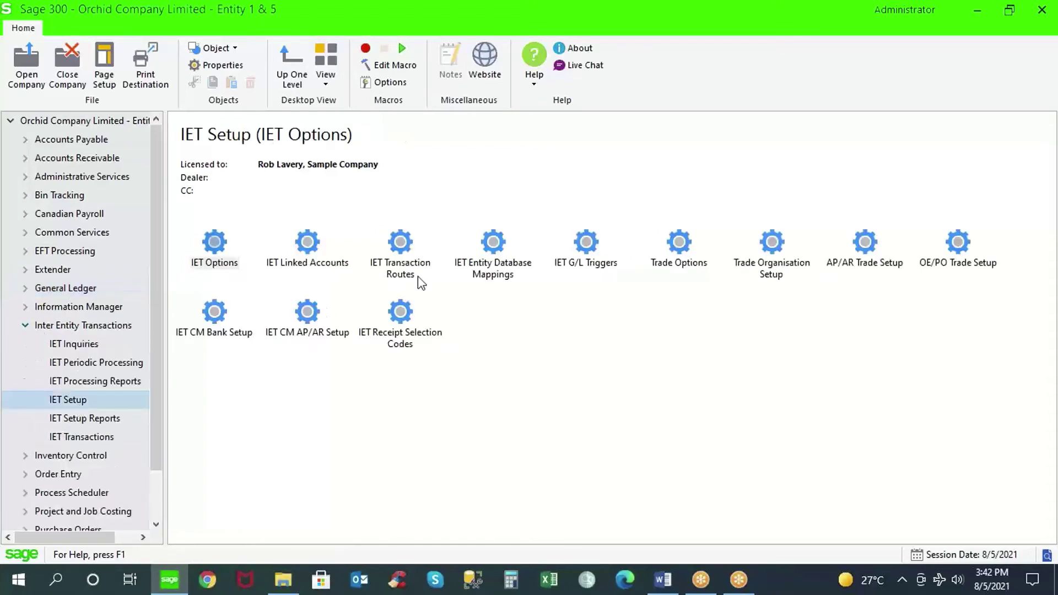
{"action": "double_click", "coordinate": [591, 245]}
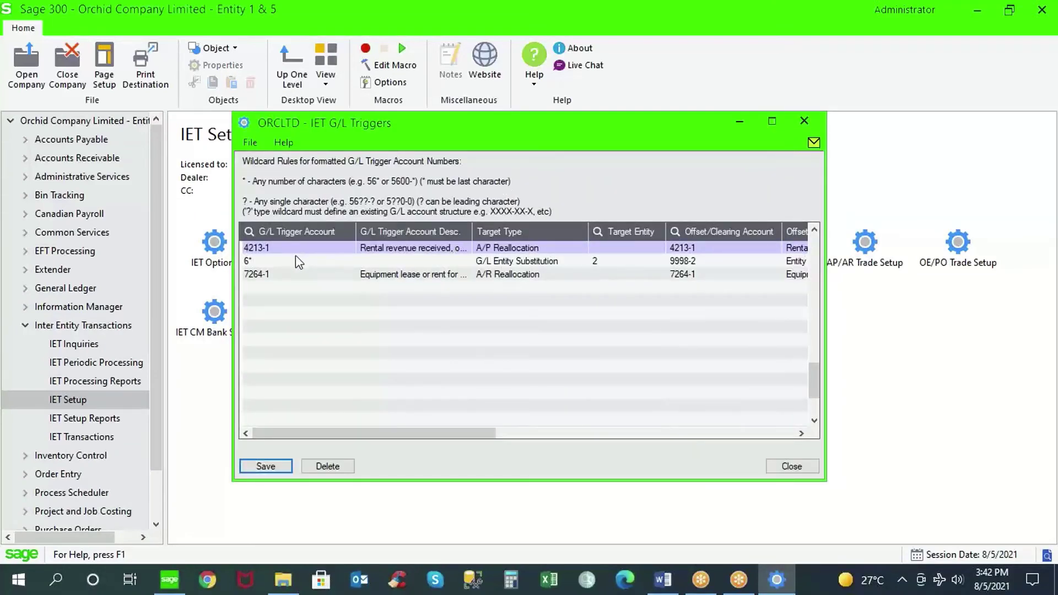
- Examine the 6* trigger's target type, target entity, clearing account and target account, and close the G/L Triggers window
{"action": "left_click", "coordinate": [295, 260]}
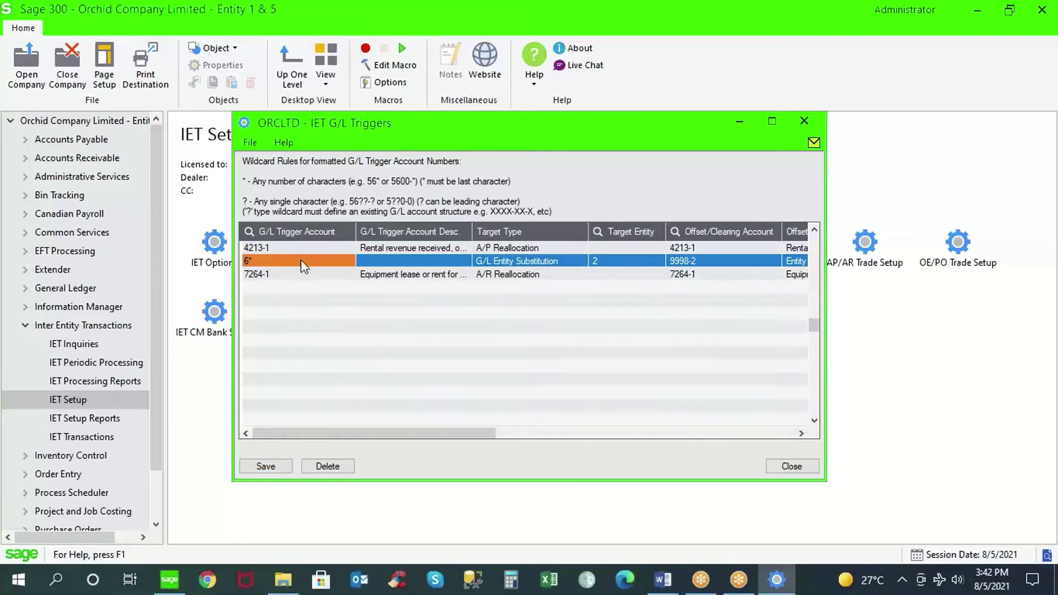
{"action": "left_click_drag", "start_coordinate": [356, 435], "coordinate": [491, 427]}
{"action": "left_click", "coordinate": [353, 261]}
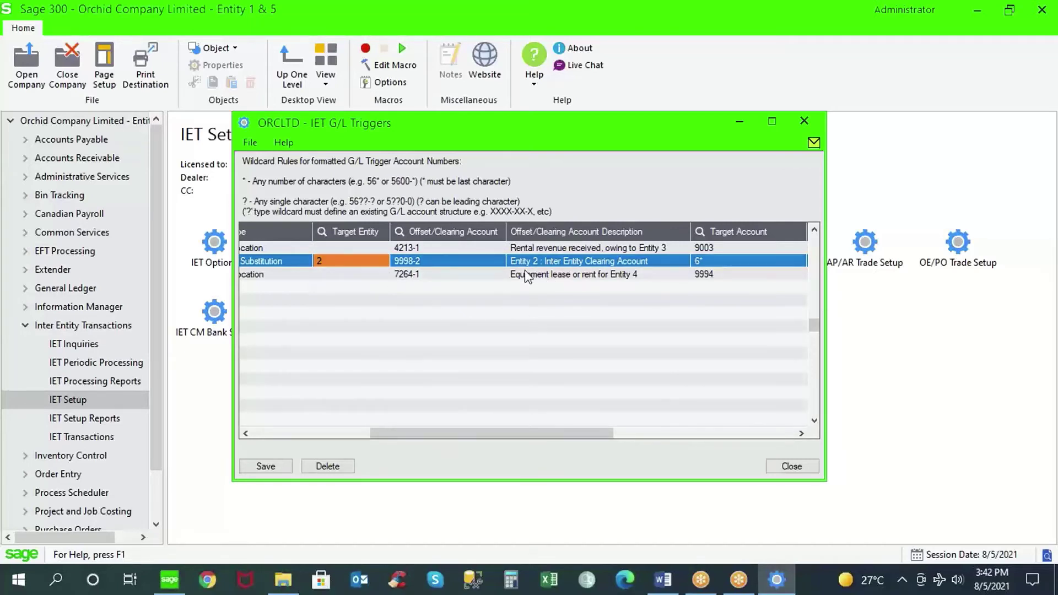
{"action": "left_click", "coordinate": [474, 263]}
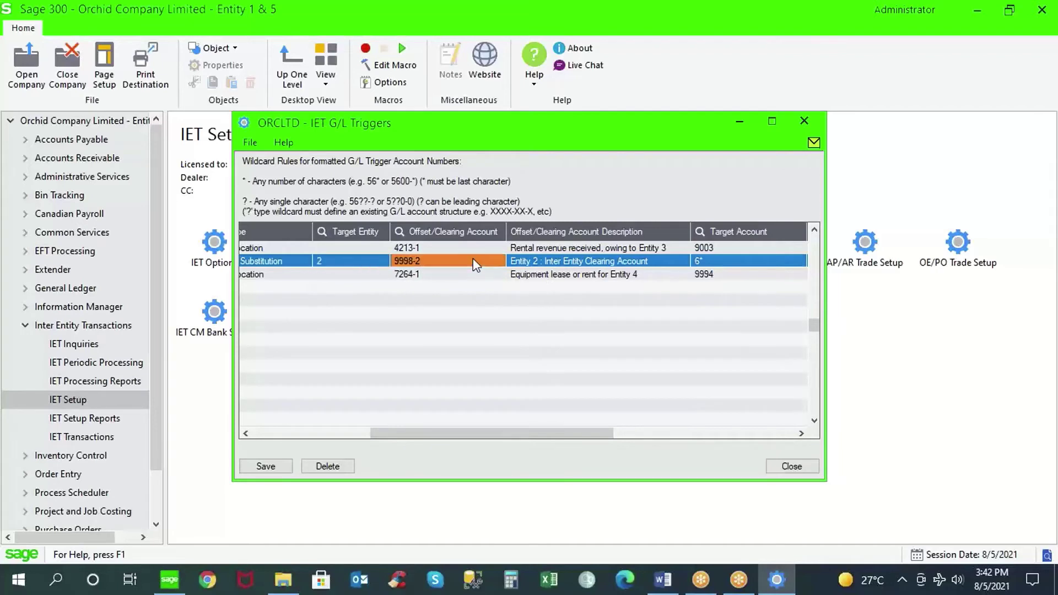
{"action": "left_click", "coordinate": [593, 262]}
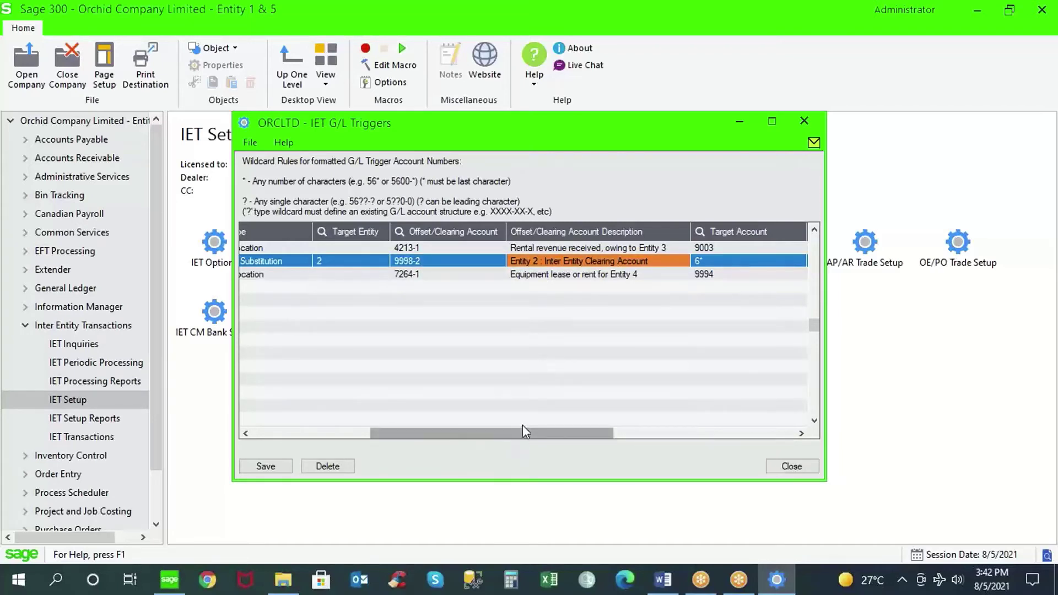
{"action": "left_click_drag", "start_coordinate": [585, 434], "coordinate": [704, 436]}
{"action": "left_click", "coordinate": [485, 262]}
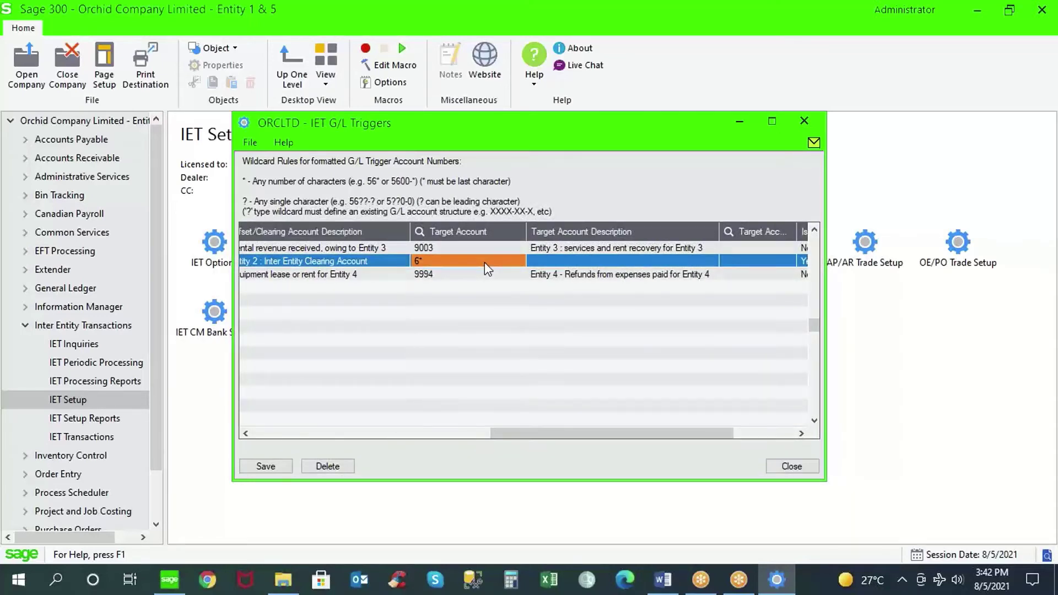
{"action": "left_click", "coordinate": [280, 258]}
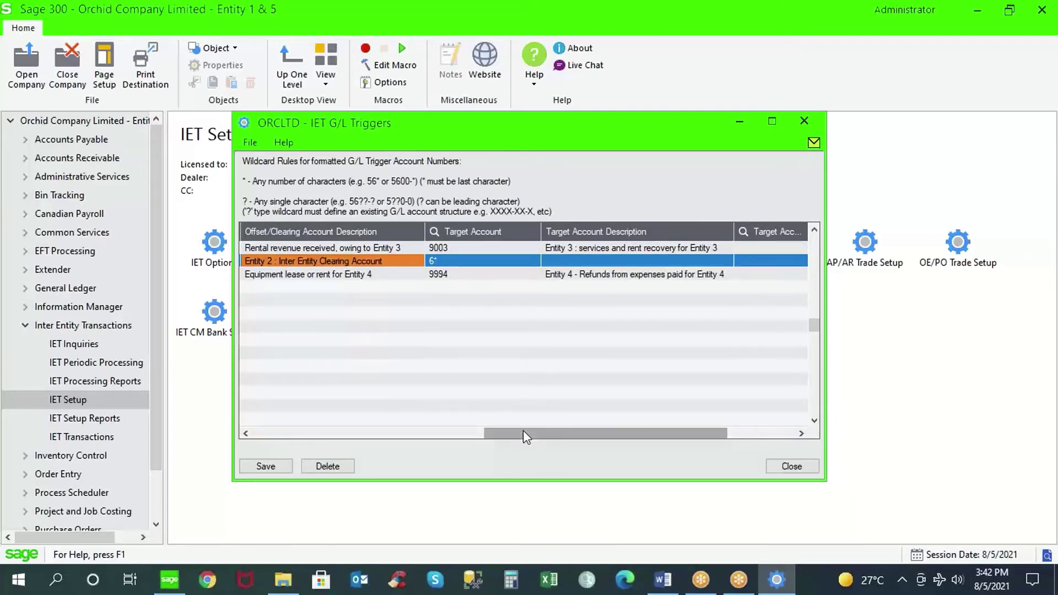
{"action": "left_click_drag", "start_coordinate": [523, 432], "coordinate": [380, 423]}
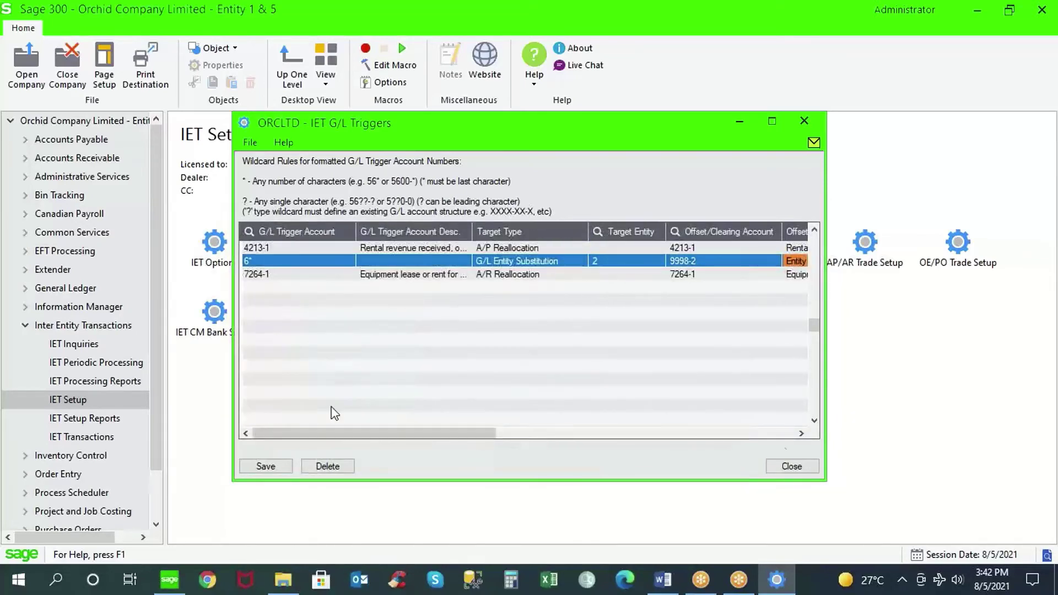
{"action": "left_click", "coordinate": [794, 466]}
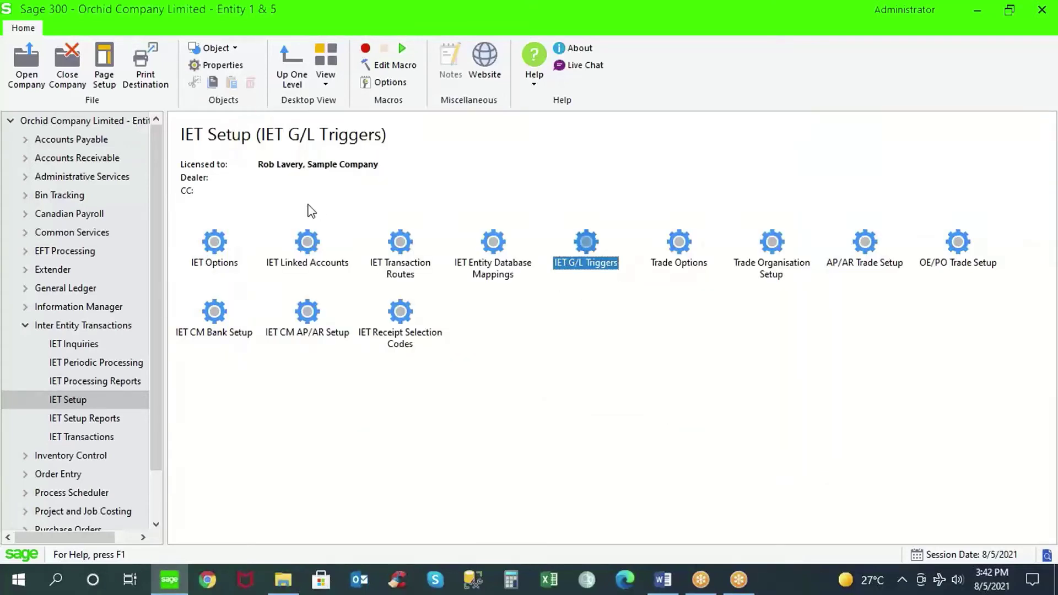
- Switch to company ORCIN2, keeping the ADMIN user and the 8/5/2021 session date
{"action": "left_click", "coordinate": [26, 74]}
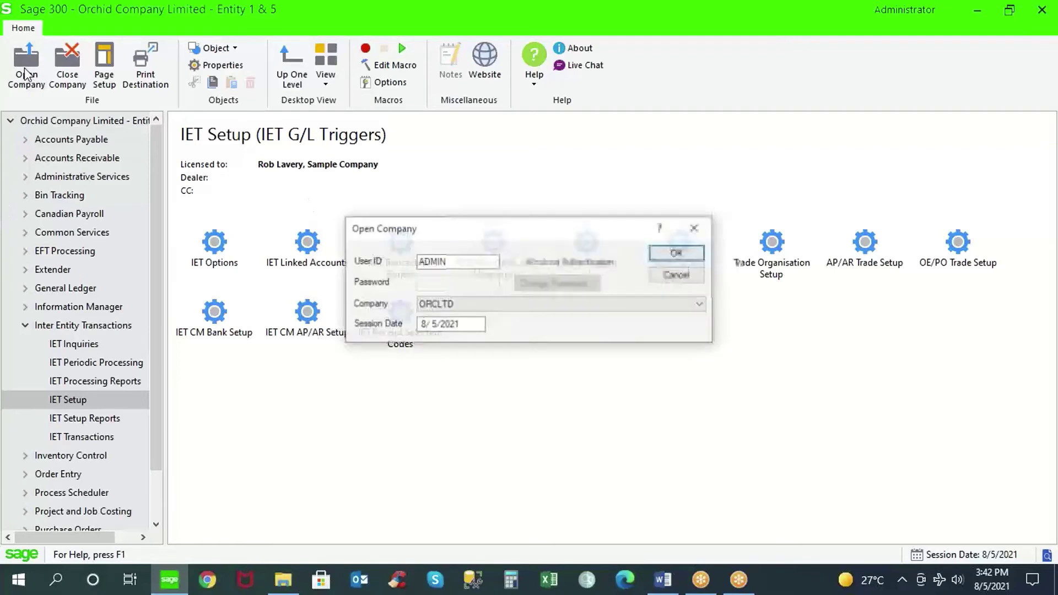
{"action": "left_click", "coordinate": [700, 305]}
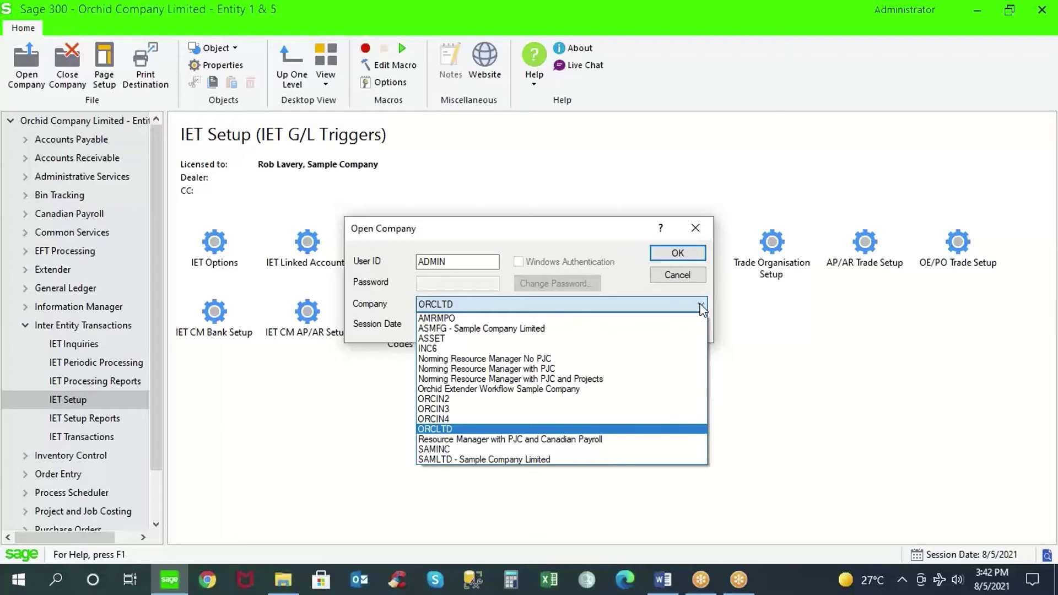
{"action": "left_click", "coordinate": [498, 400]}
{"action": "left_click", "coordinate": [679, 253]}
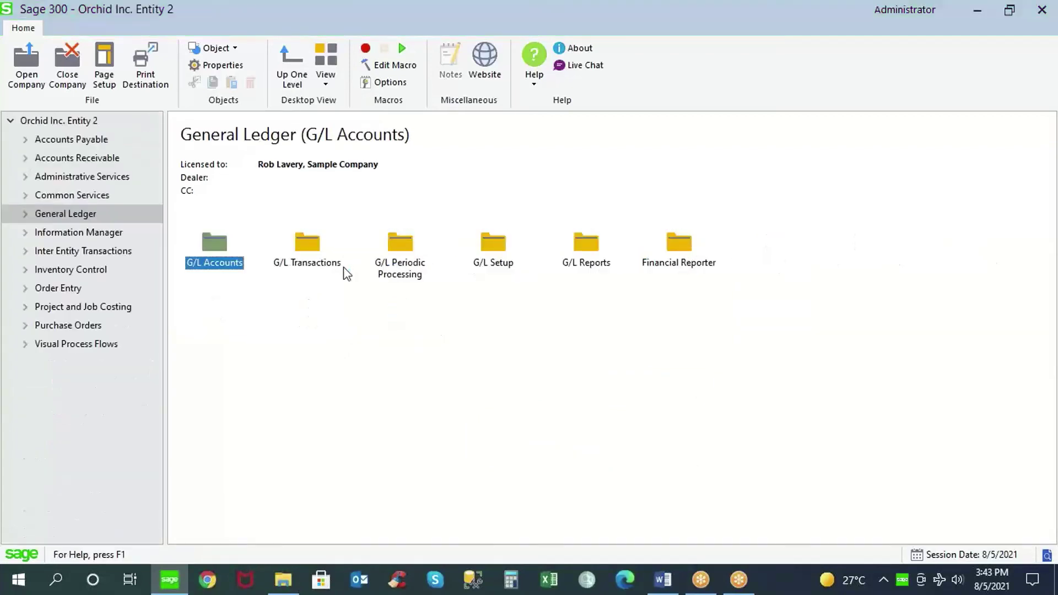
- Open General Ledger batch 000336 from the batch list and place its journal entry and linked document pane side by side
{"action": "double_click", "coordinate": [311, 248]}
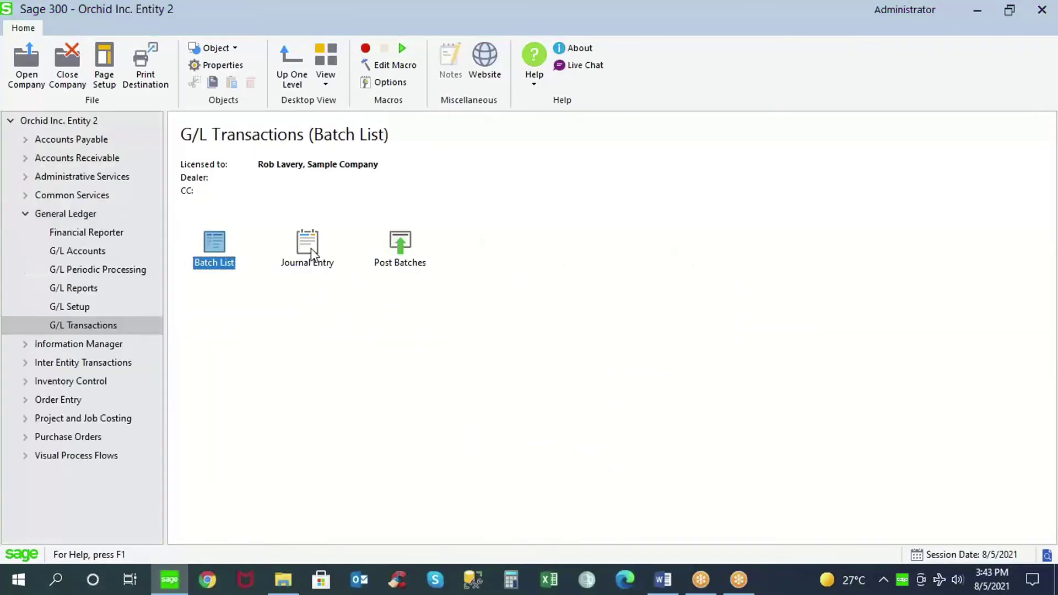
{"action": "double_click", "coordinate": [218, 244]}
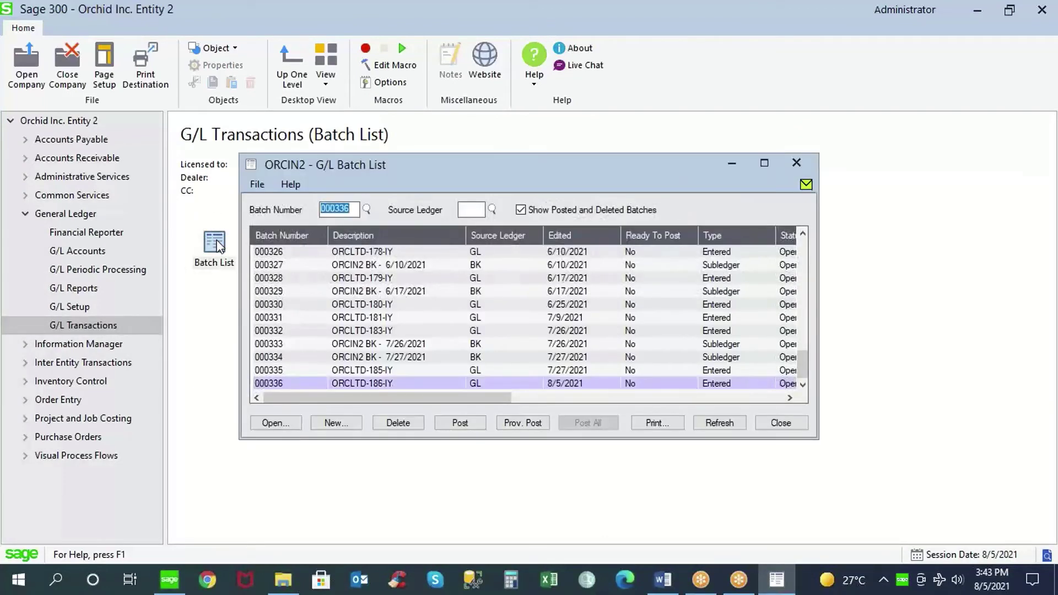
{"action": "double_click", "coordinate": [348, 381]}
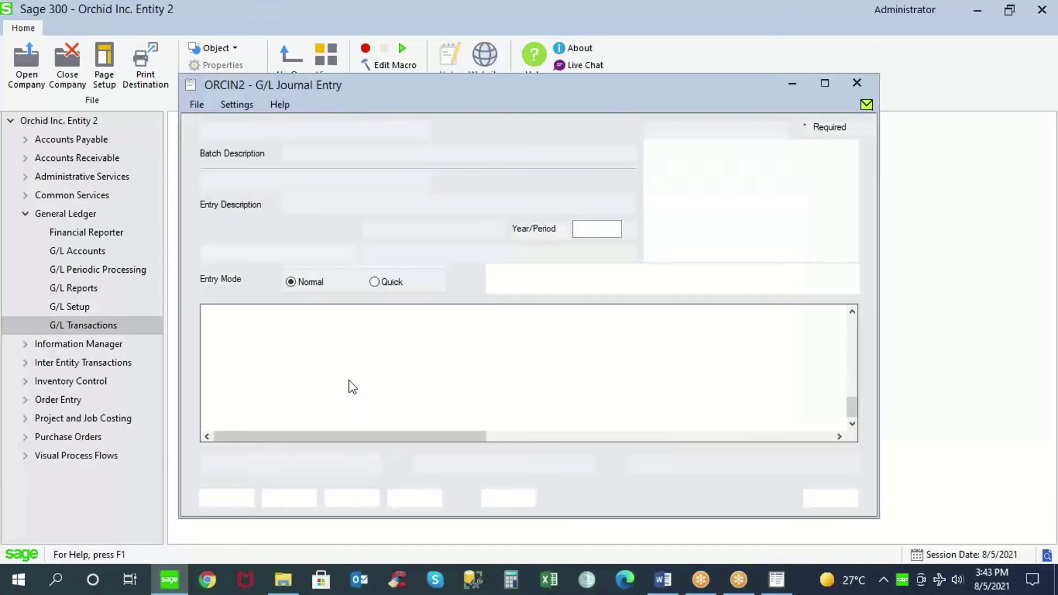
{"action": "left_click_drag", "start_coordinate": [457, 79], "coordinate": [310, 71]}
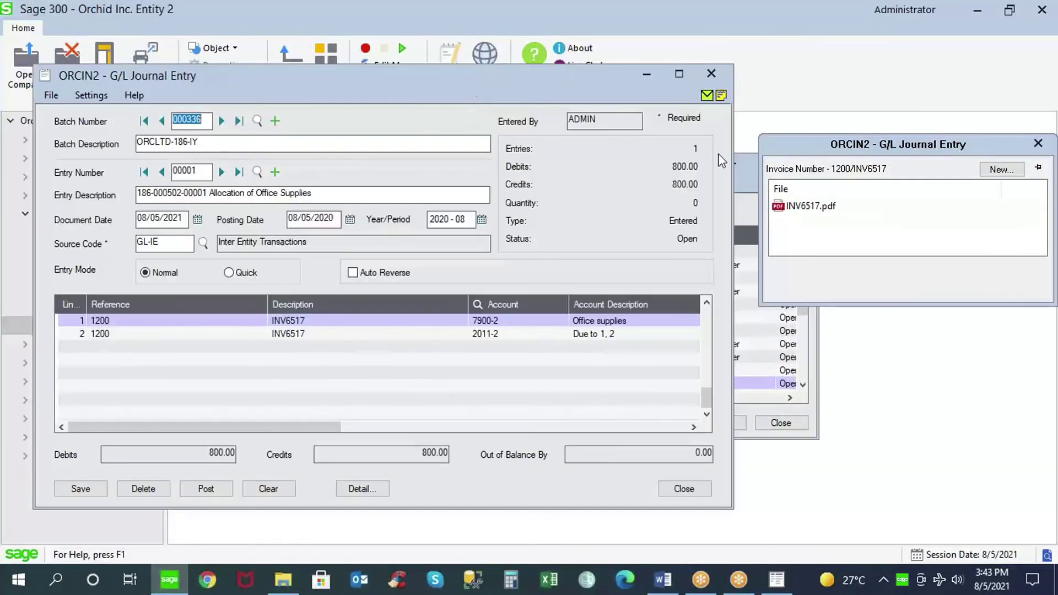
{"action": "left_click_drag", "start_coordinate": [773, 141], "coordinate": [756, 72]}
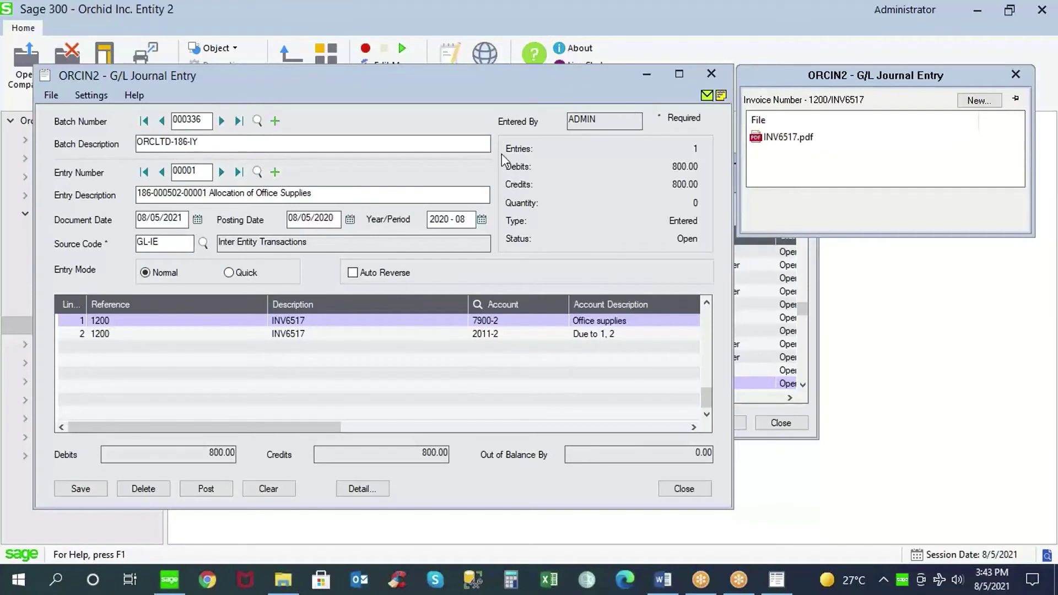
- Examine the office supplies and Due to lines' references, accounts, debits, credits and comments, along with the linked invoice PDF
{"action": "left_click", "coordinate": [141, 321]}
{"action": "left_click", "coordinate": [297, 323]}
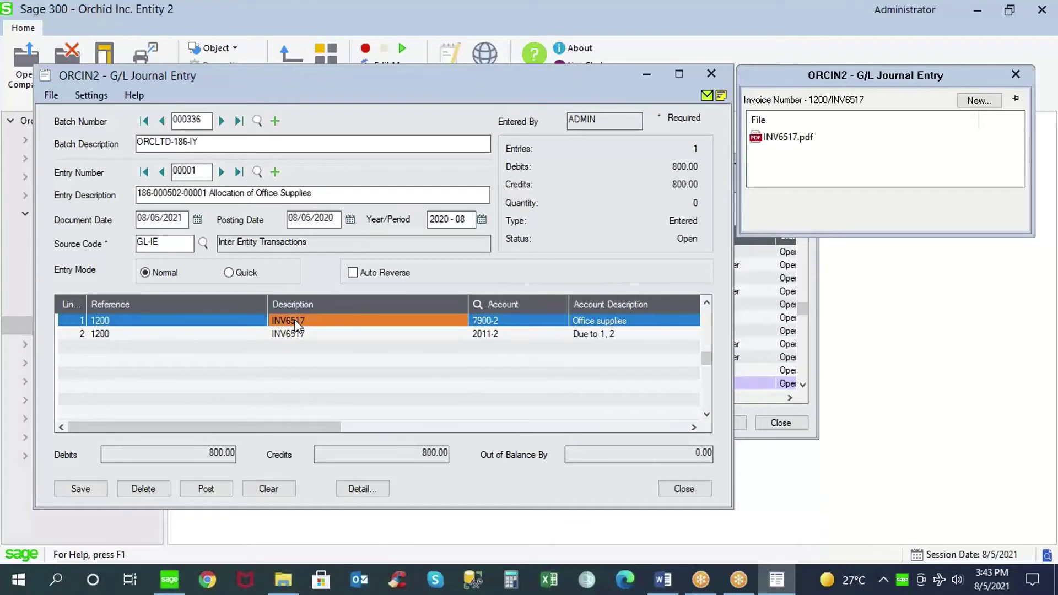
{"action": "mouse_move", "coordinate": [774, 166]}
{"action": "left_click_drag", "start_coordinate": [325, 428], "coordinate": [460, 422]}
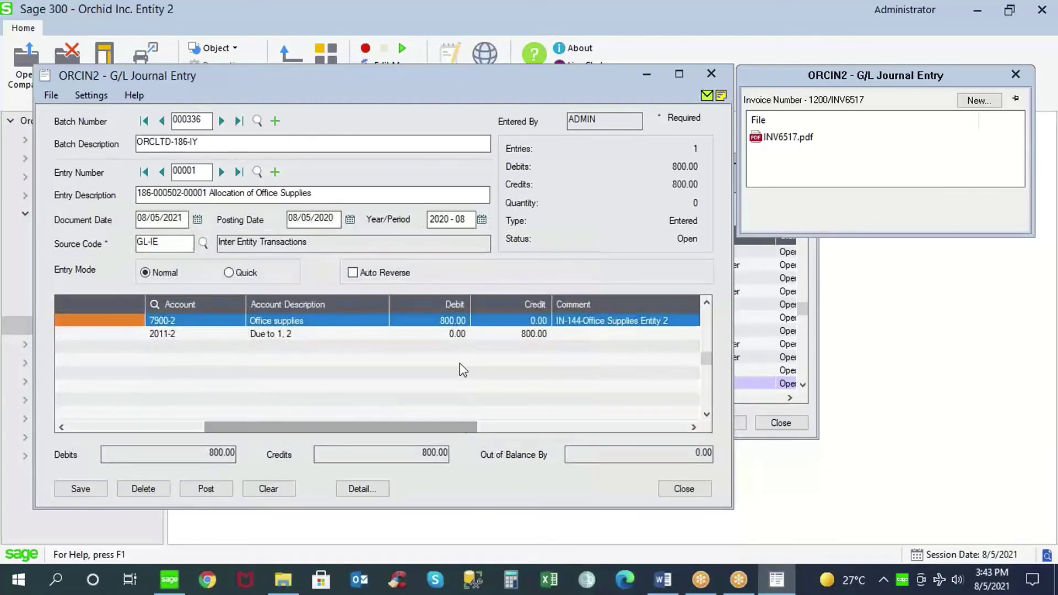
{"action": "left_click", "coordinate": [440, 324]}
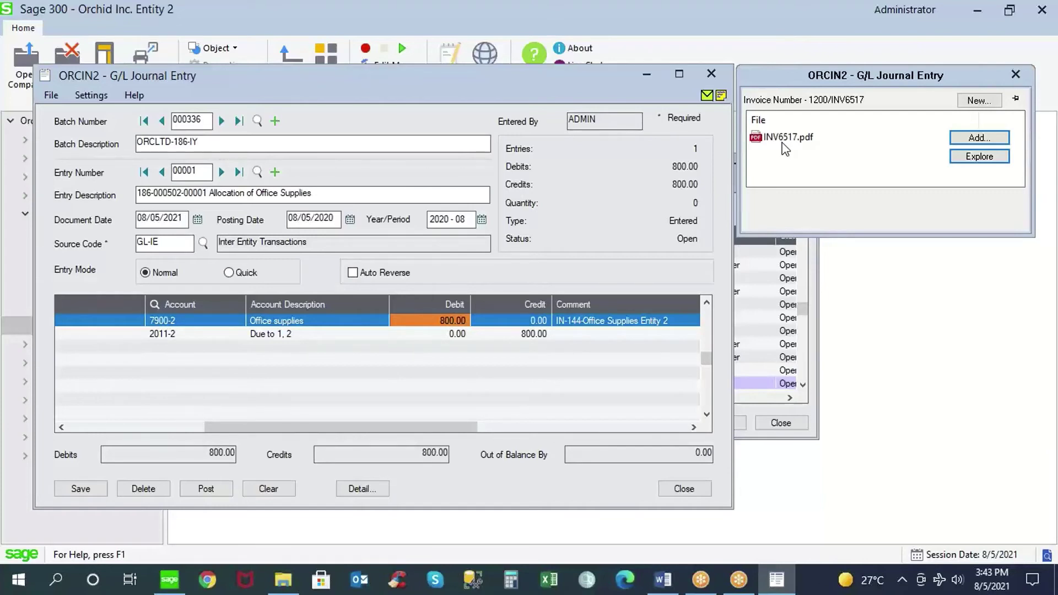
{"action": "left_click", "coordinate": [504, 333]}
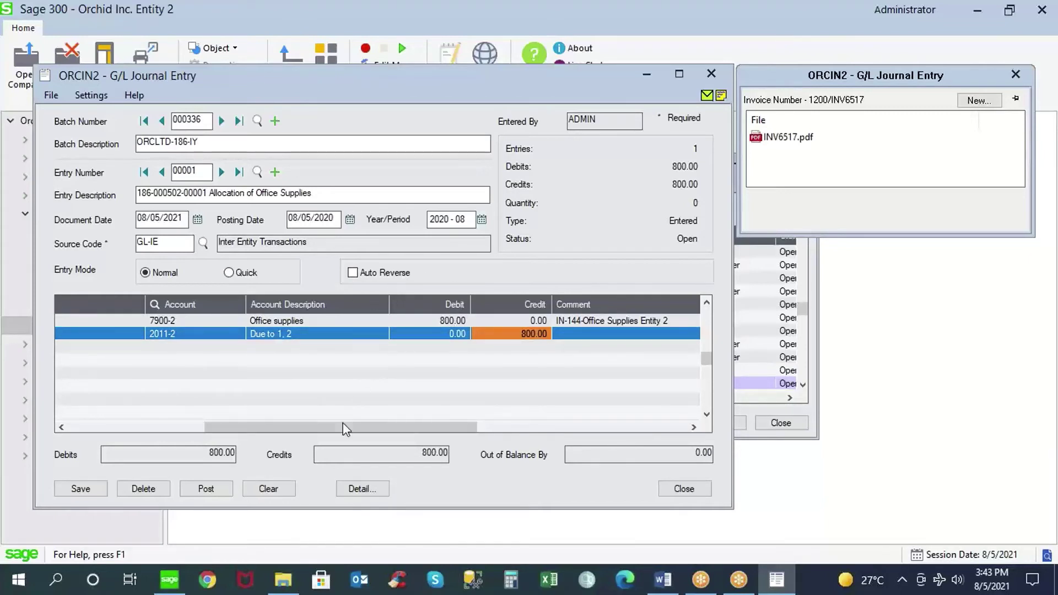
{"action": "left_click_drag", "start_coordinate": [341, 424], "coordinate": [129, 415]}
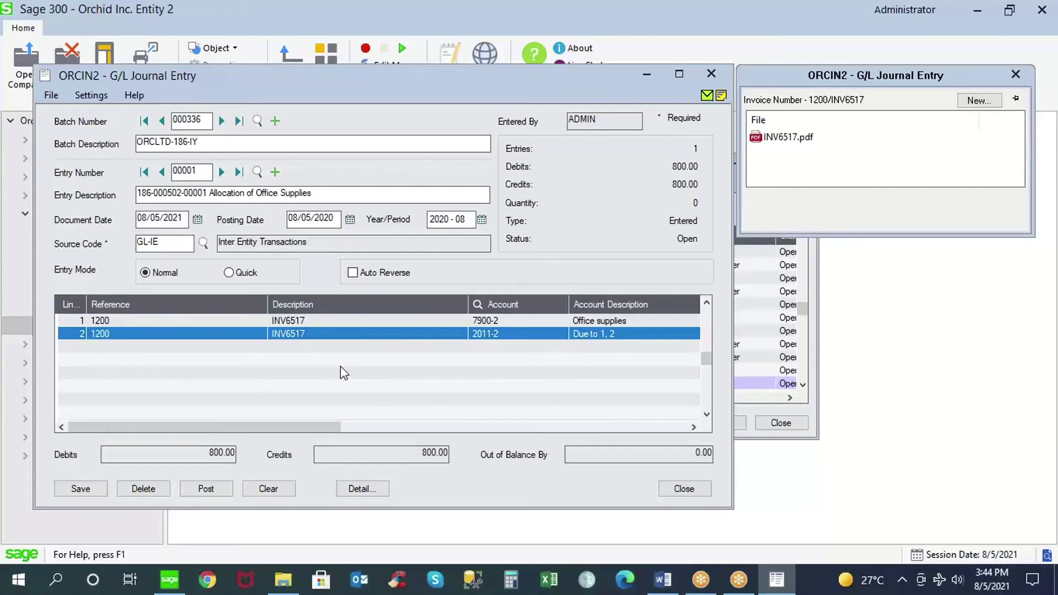
{"action": "mouse_move", "coordinate": [776, 182]}
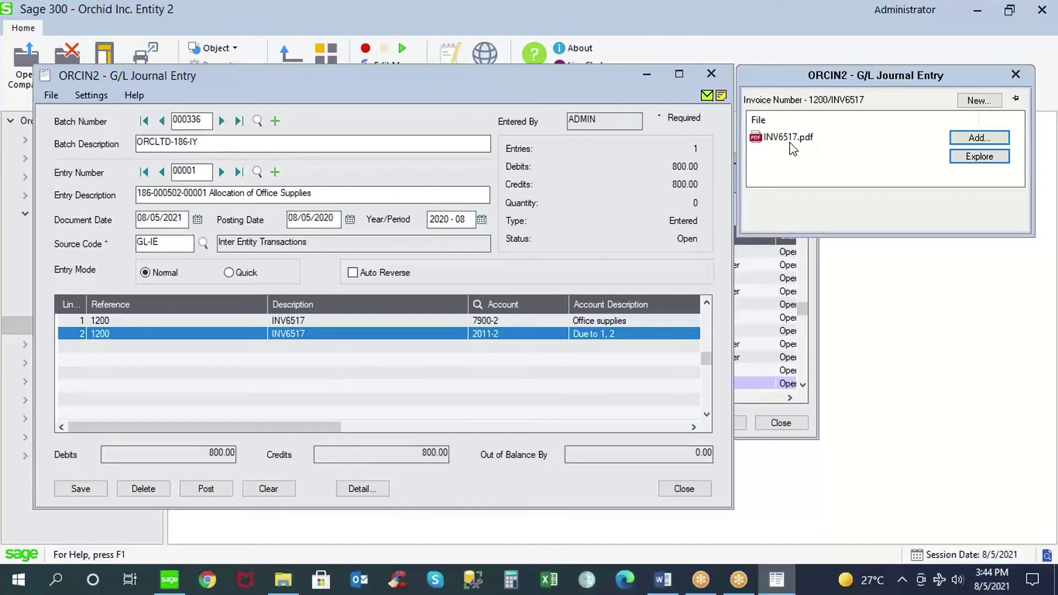
- Close the linked document pane, journal entry and batch list, and collapse General Ledger in the navigation tree
{"action": "left_click", "coordinate": [1017, 73]}
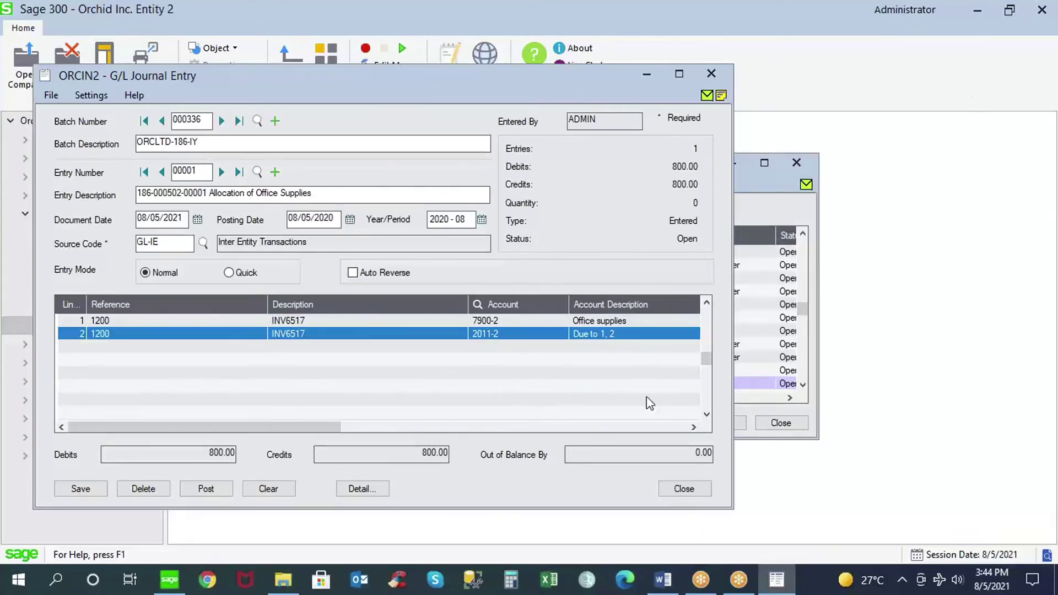
{"action": "left_click", "coordinate": [683, 490]}
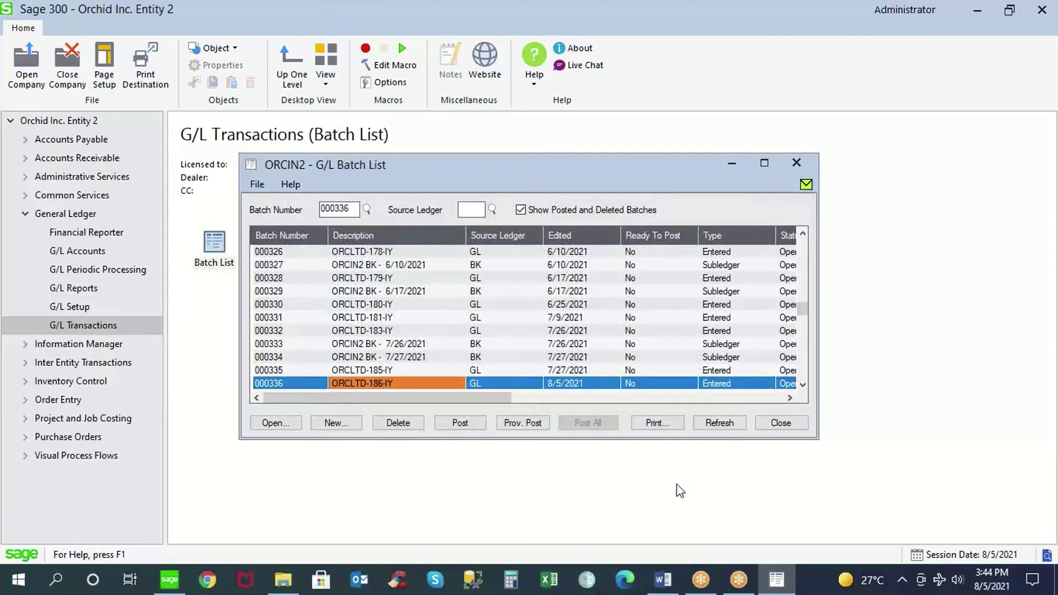
{"action": "left_click", "coordinate": [781, 422]}
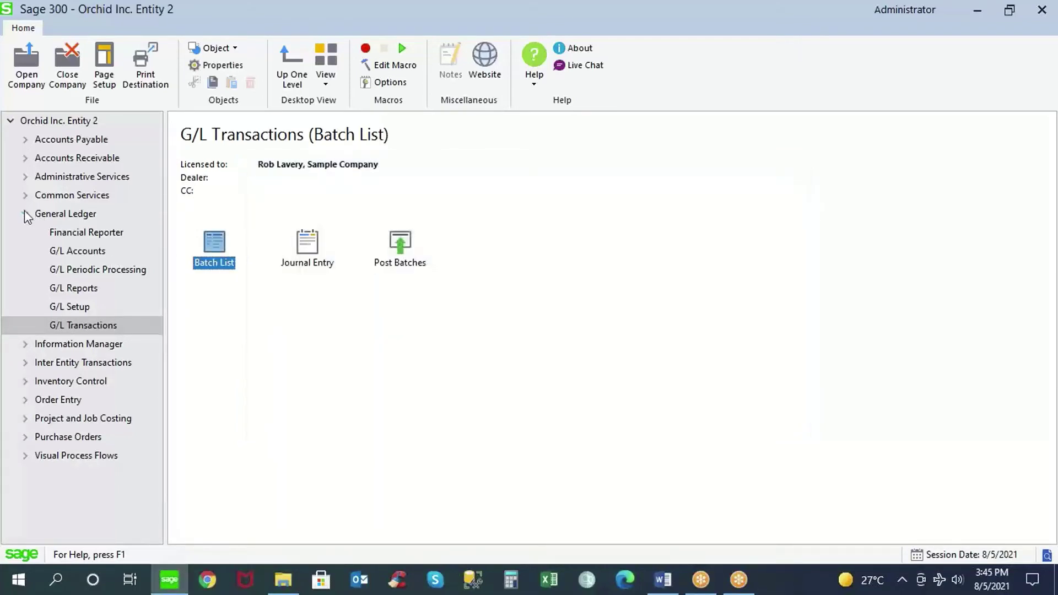
{"action": "left_click", "coordinate": [25, 213]}
- Switch back to company ORCLTD and dismiss the incomplete processing warning
{"action": "left_click", "coordinate": [21, 83]}
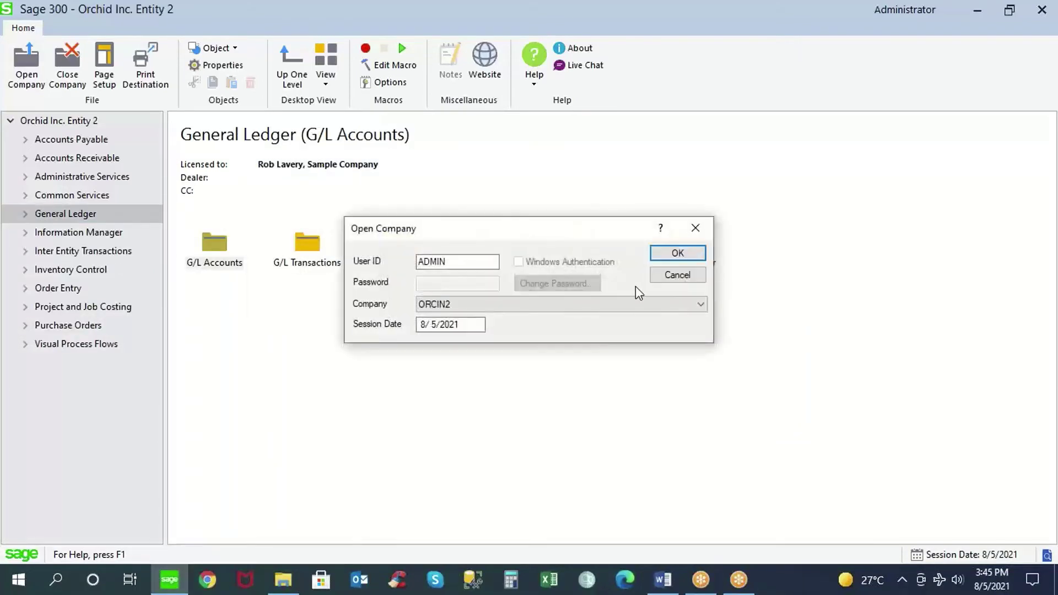
{"action": "left_click", "coordinate": [700, 306]}
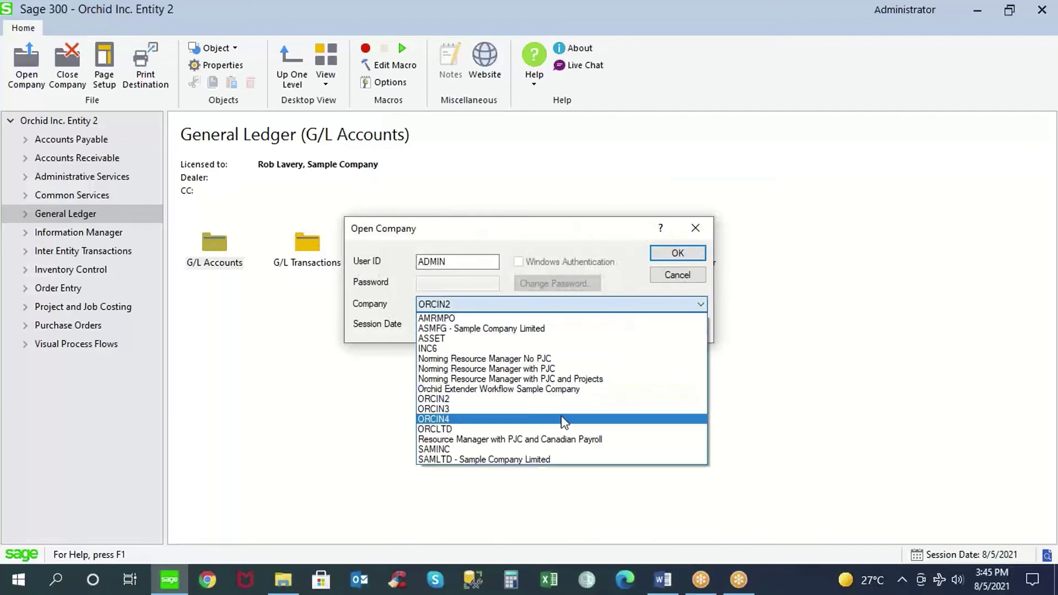
{"action": "left_click", "coordinate": [560, 423]}
{"action": "left_click", "coordinate": [678, 253]}
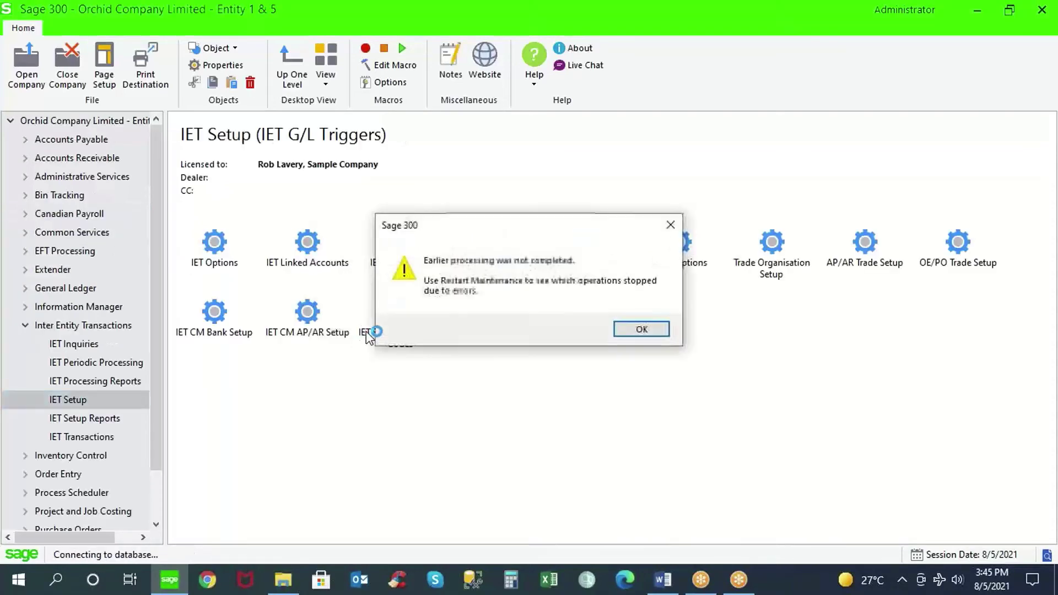
{"action": "left_click", "coordinate": [641, 329]}
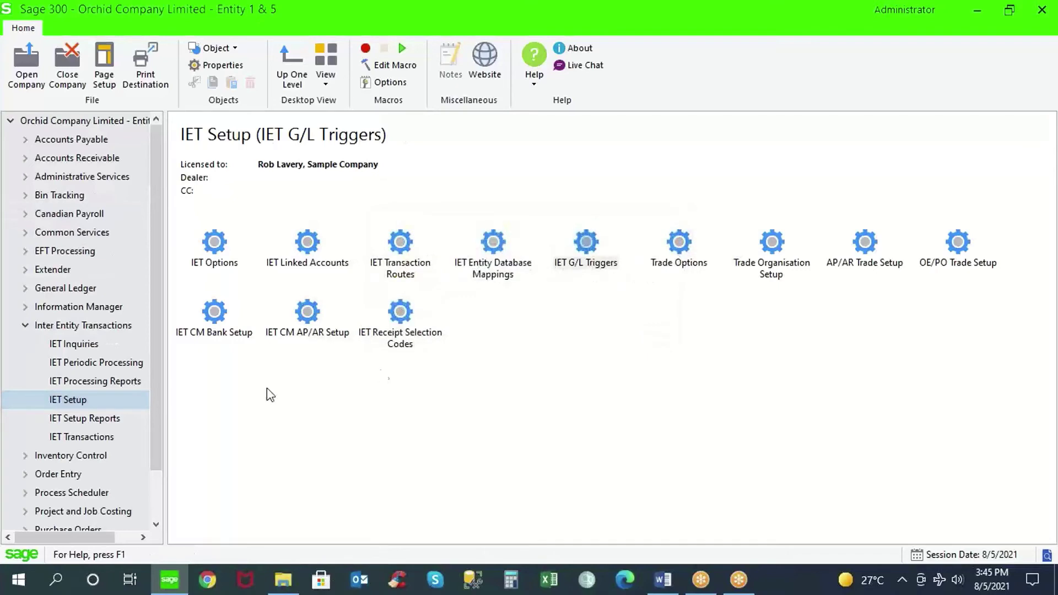
- Open the IET Account Balance Inquiry under Inter Entity Transactions and load the linked account balances
{"action": "left_click", "coordinate": [24, 325]}
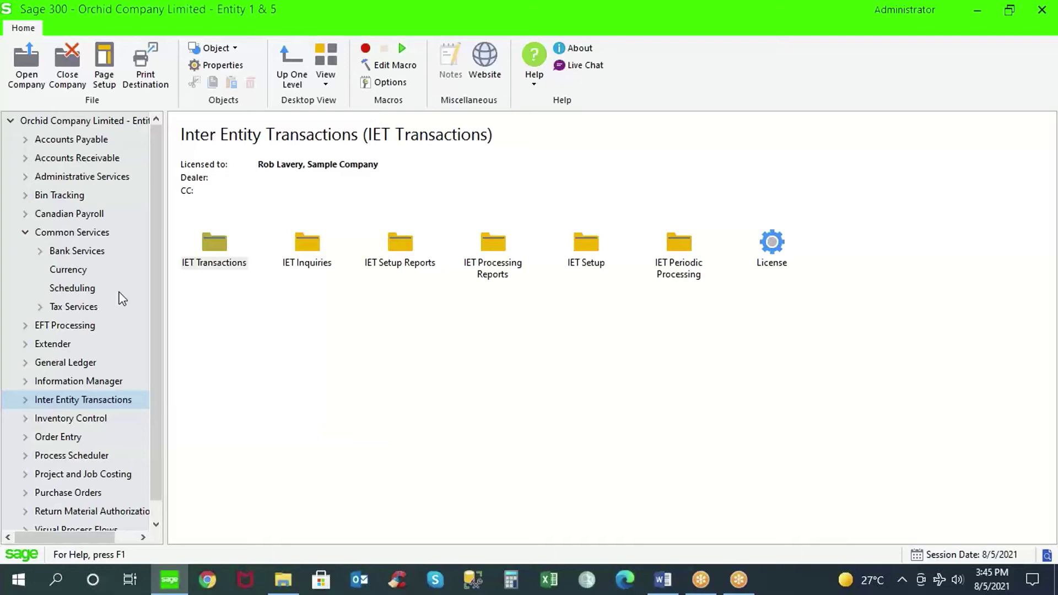
{"action": "left_click", "coordinate": [26, 400]}
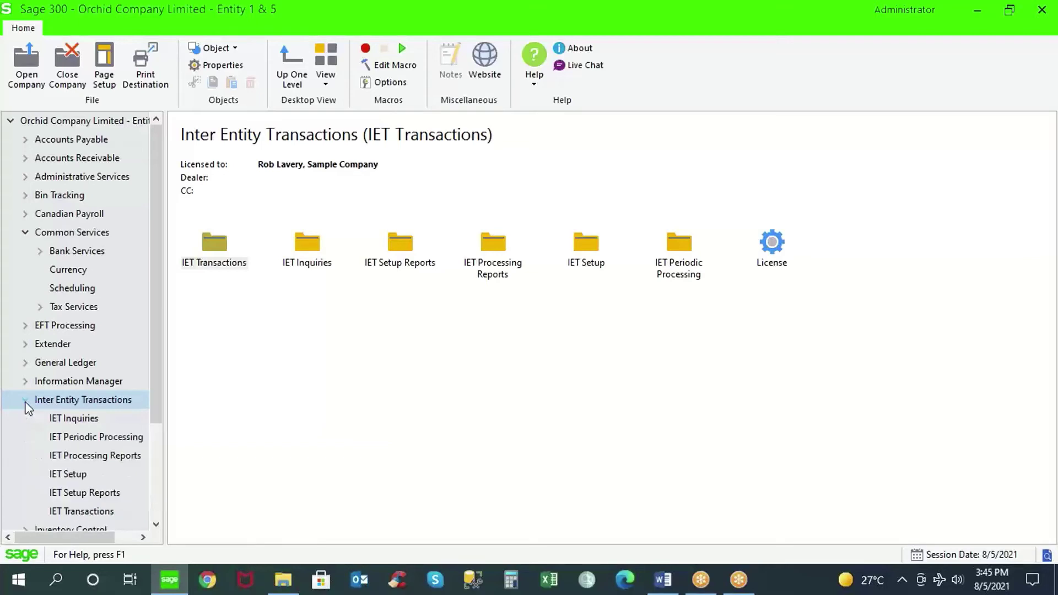
{"action": "left_click", "coordinate": [78, 424]}
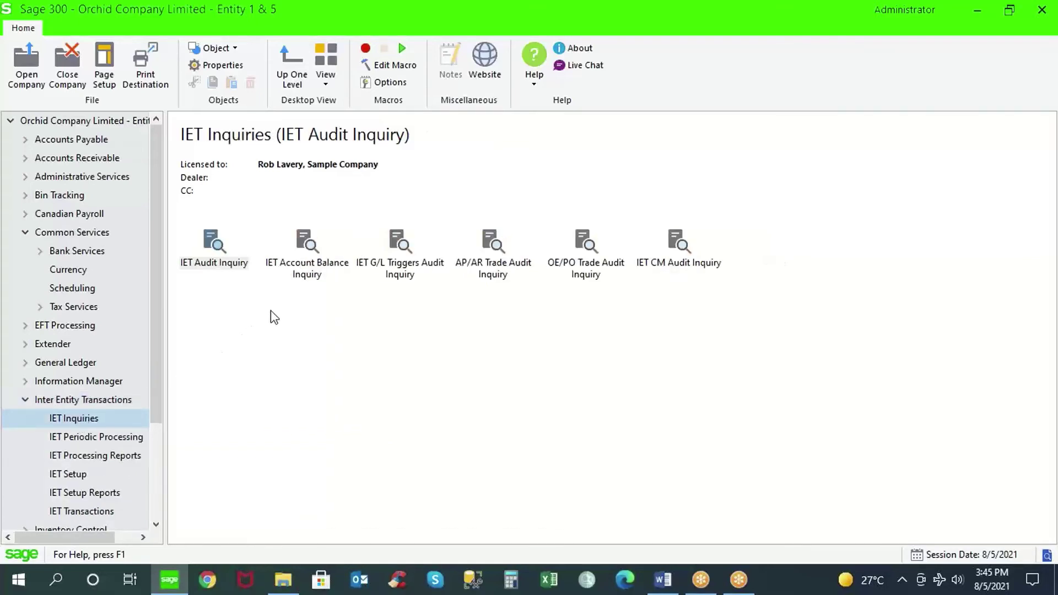
{"action": "double_click", "coordinate": [302, 254]}
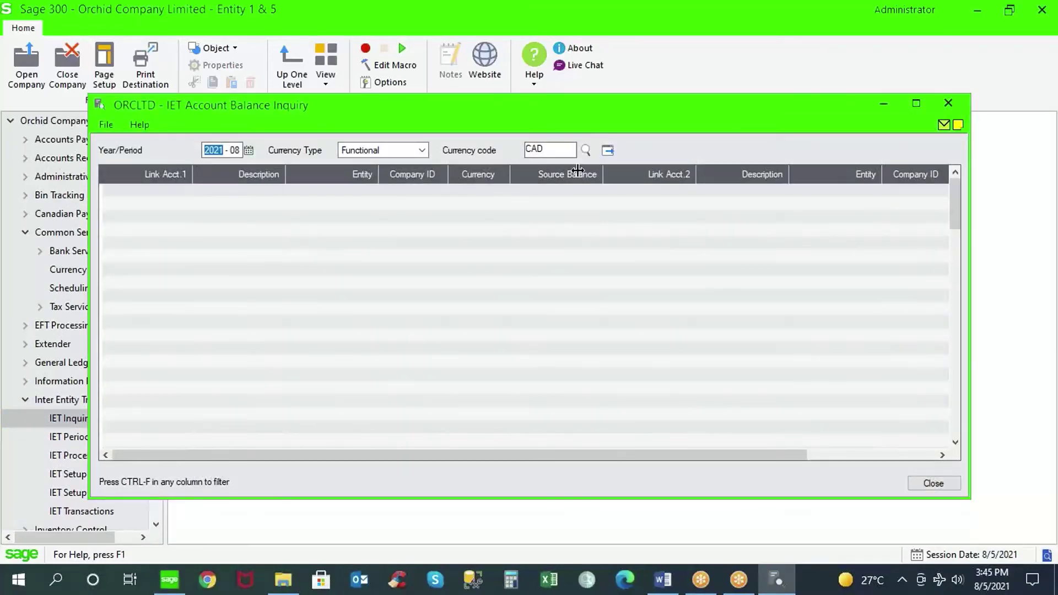
{"action": "left_click", "coordinate": [606, 150]}
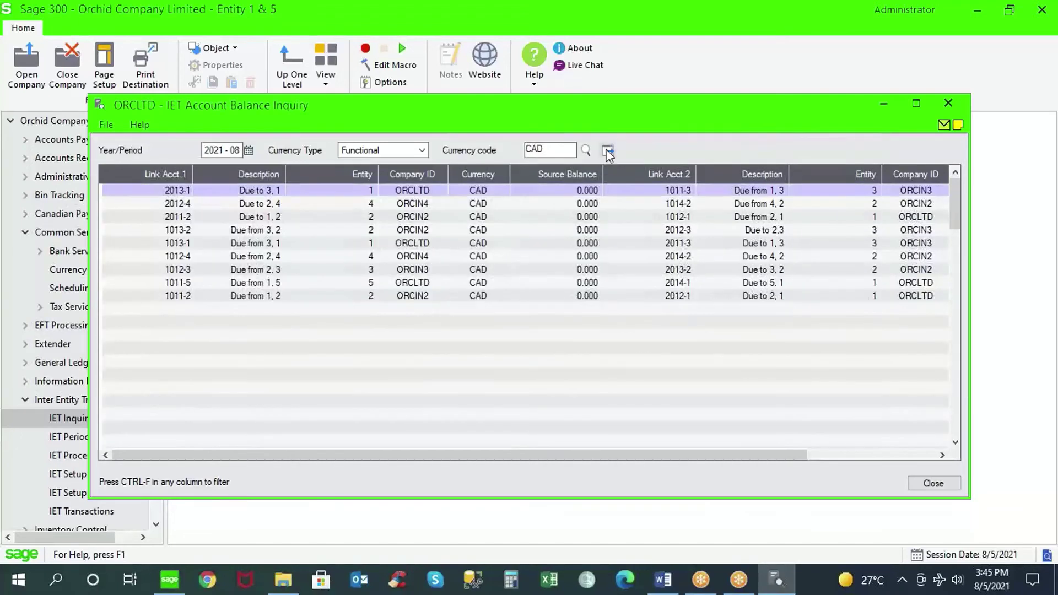
- Compare the source balances on both sides of the linked account pairs, including their entities and company IDs, and close the inquiry
{"action": "left_click_drag", "start_coordinate": [457, 462], "coordinate": [650, 454]}
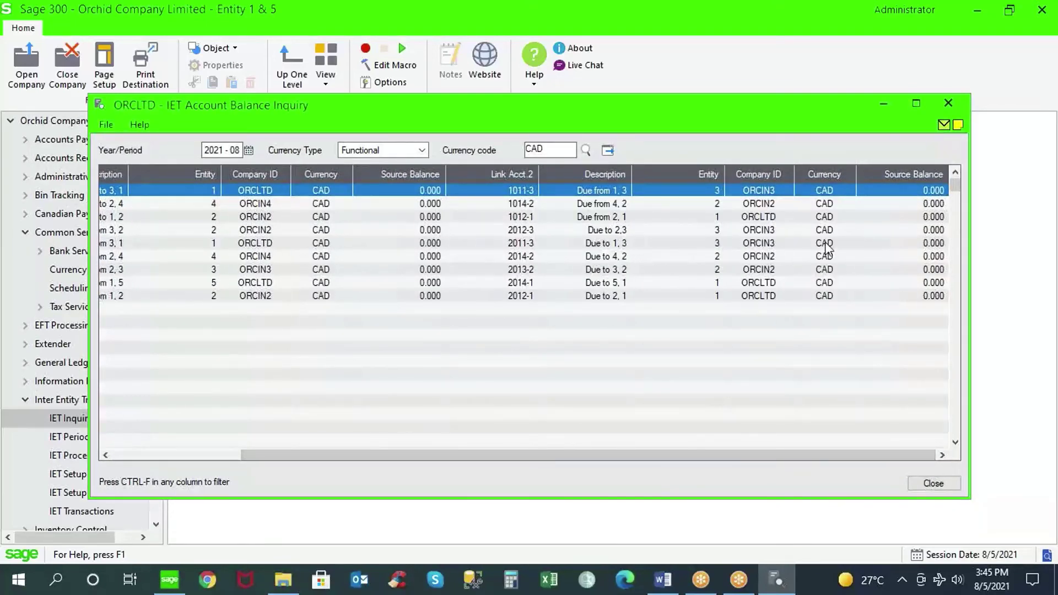
{"action": "left_click", "coordinate": [429, 192]}
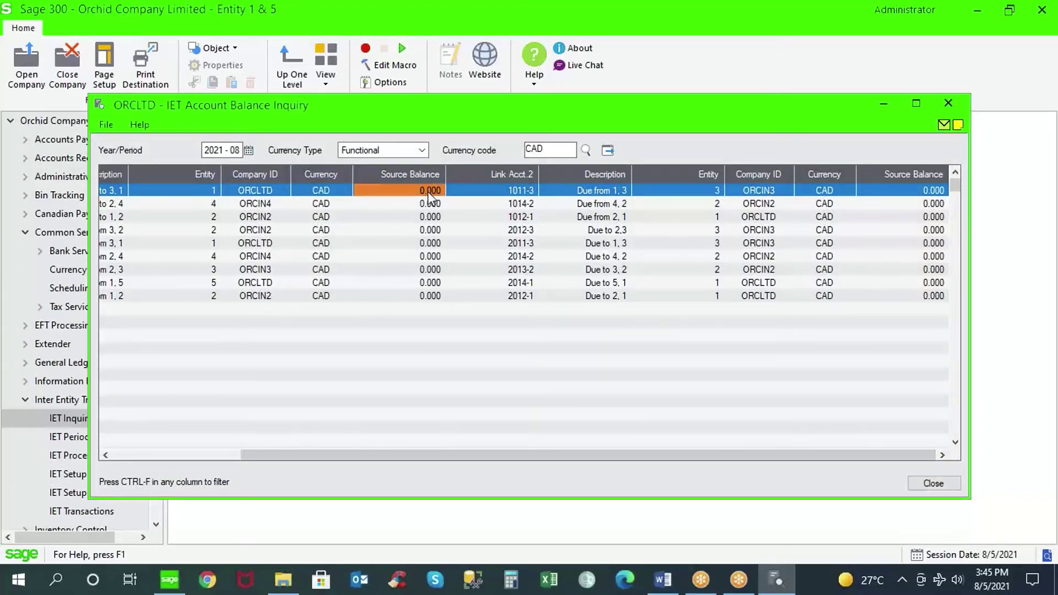
{"action": "left_click", "coordinate": [929, 193]}
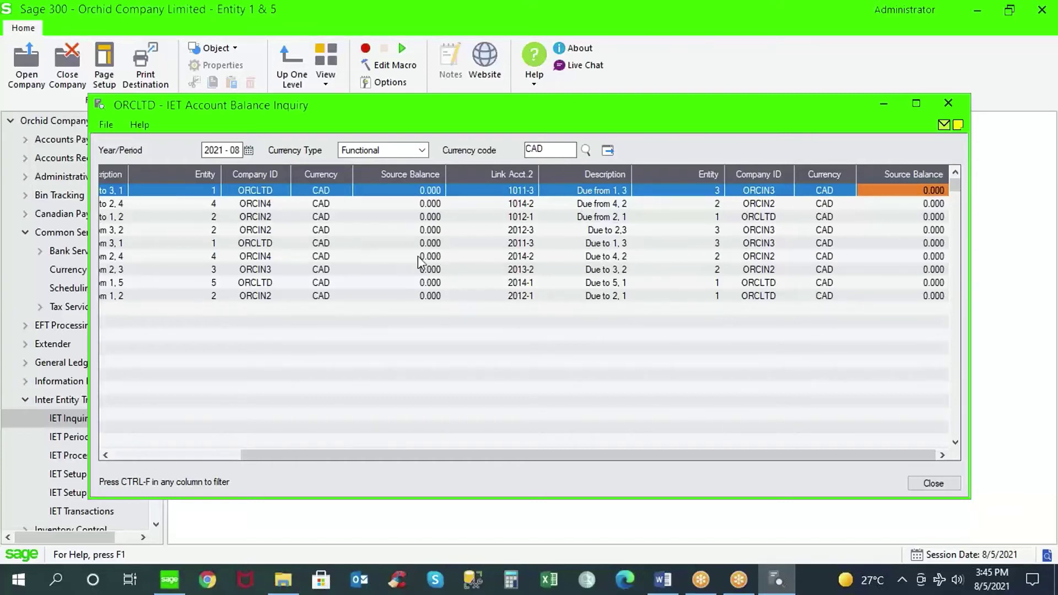
{"action": "left_click_drag", "start_coordinate": [275, 456], "coordinate": [133, 456]}
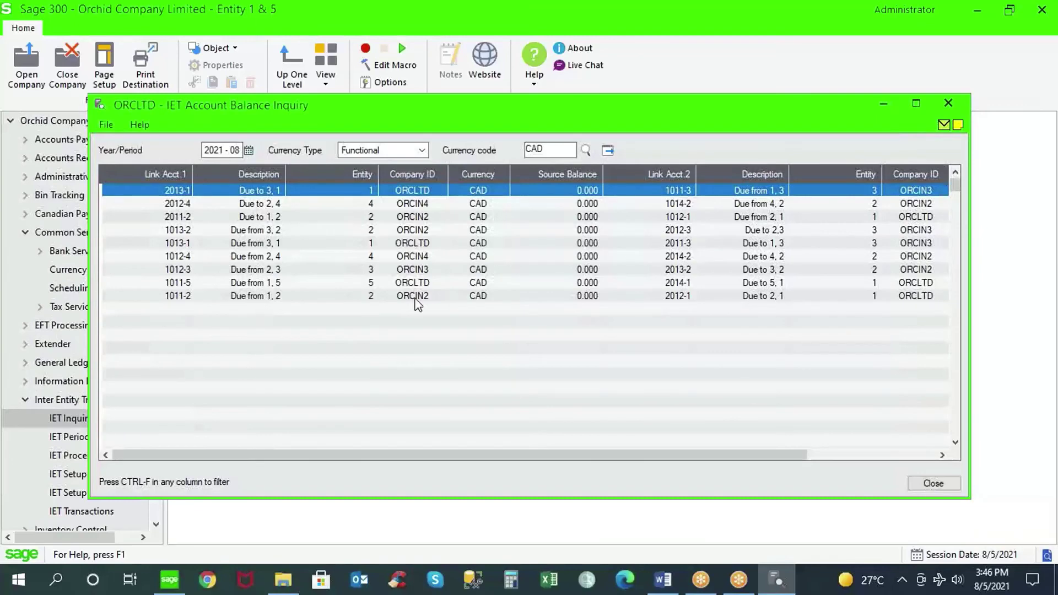
{"action": "left_click", "coordinate": [933, 483]}
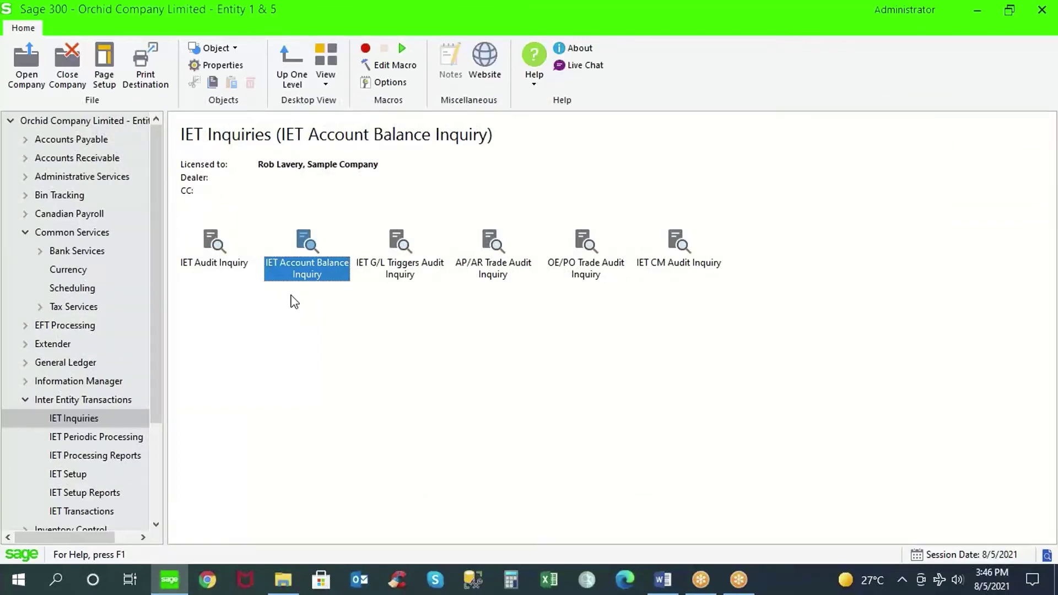
- Open Bank Transfers from the Bank Transactions in Bank Services
{"action": "left_click", "coordinate": [72, 253]}
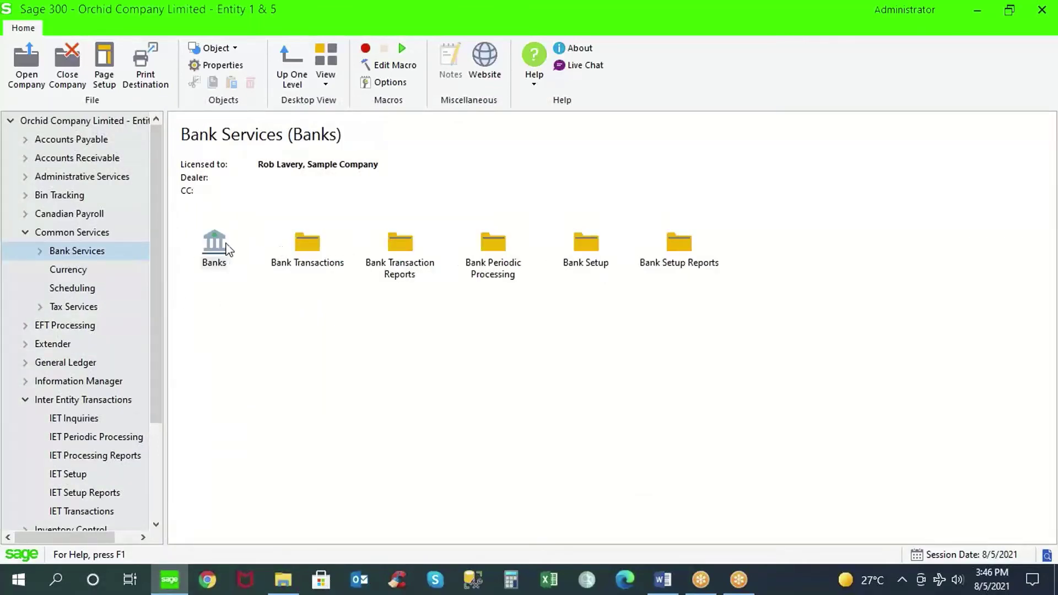
{"action": "double_click", "coordinate": [308, 242]}
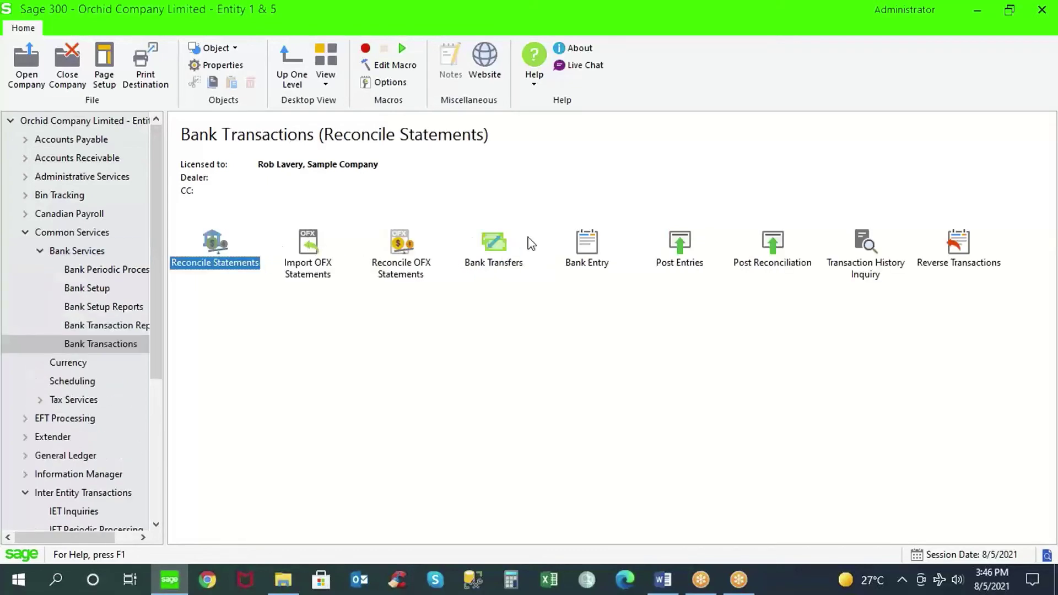
{"action": "left_click", "coordinate": [500, 245]}
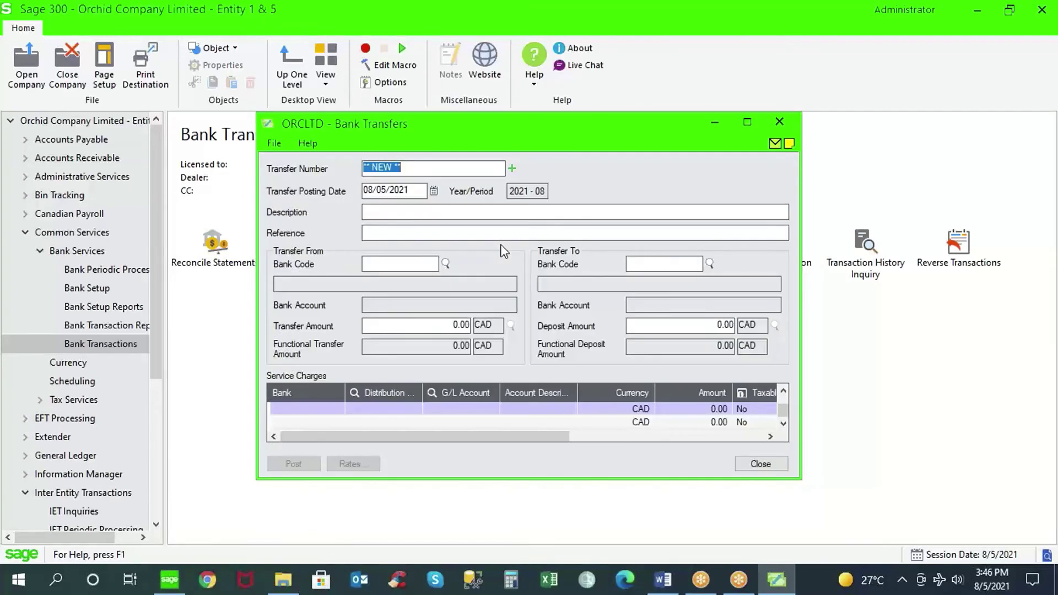
- Enter "Bank Transfer From ORCLTD to ORCIN2" as the new transfer's description and copy it into the reference
{"action": "left_click", "coordinate": [402, 212]}
{"action": "type", "text": "Bank "}
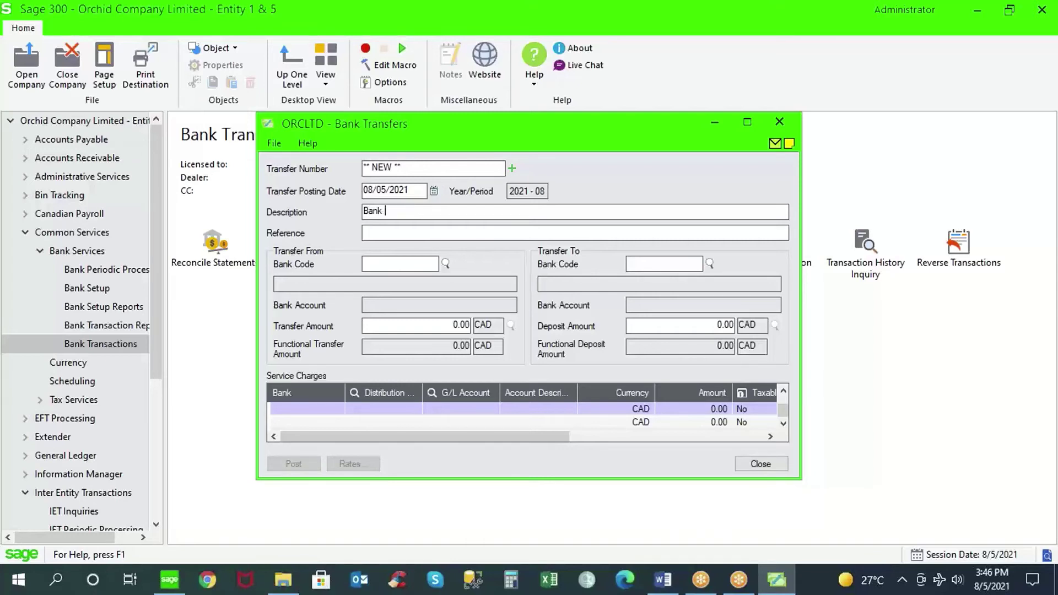
{"action": "type", "text": "Transfer From ORCLTD to INC"}
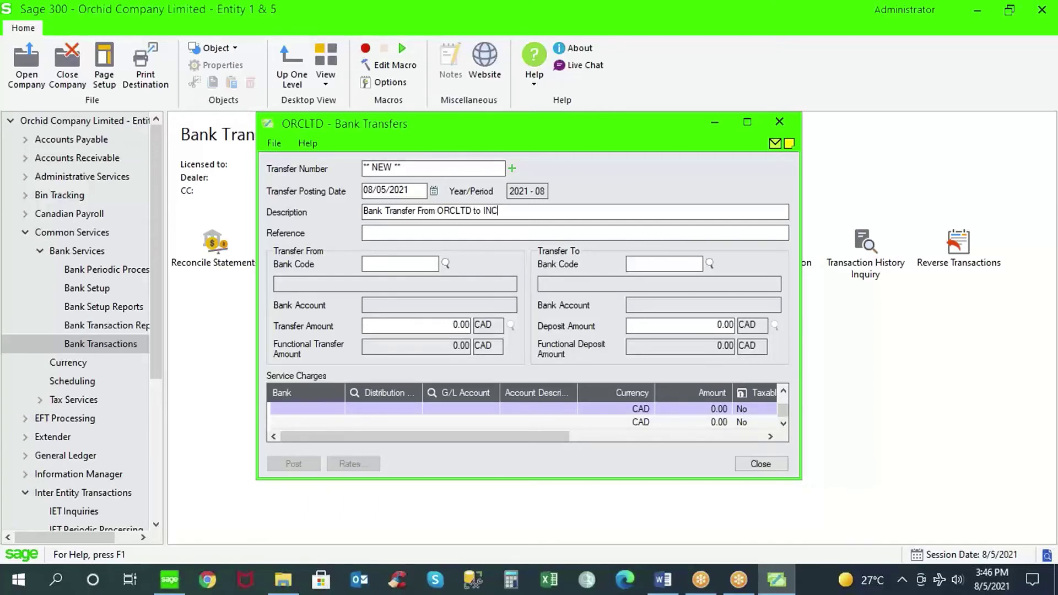
{"action": "key", "text": "BackSpace"}
{"action": "key", "text": "BackSpace"}
{"action": "key", "text": "BackSpace"}
{"action": "type", "text": "ORCIN2"}
{"action": "left_click_drag", "start_coordinate": [524, 212], "coordinate": [327, 215]}
{"action": "key", "text": "ctrl+c"}
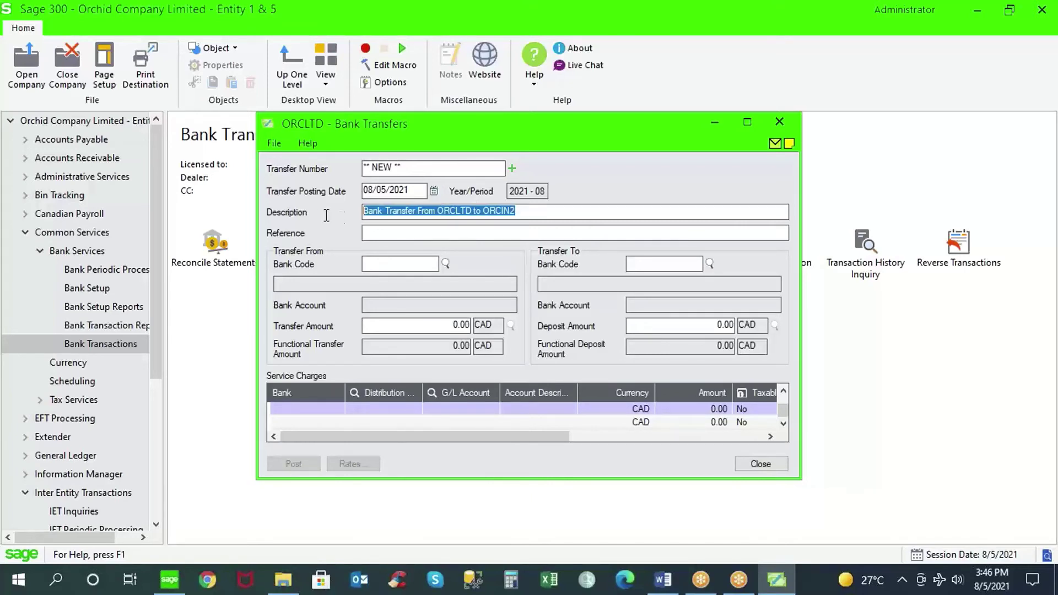
{"action": "key", "text": "Tab"}
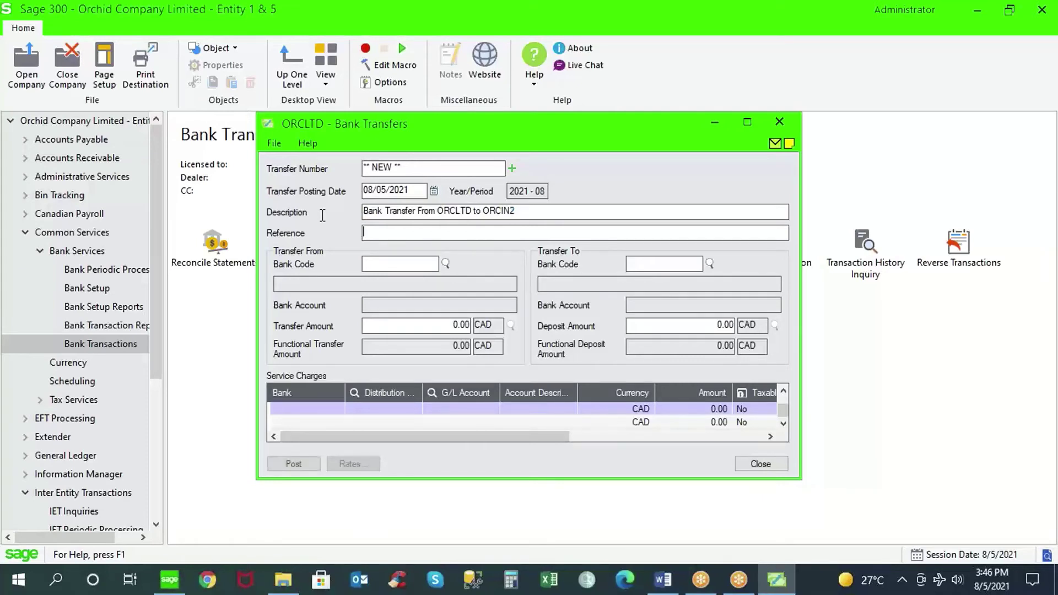
{"action": "key", "text": "ctrl+v"}
{"action": "key", "text": "Tab"}
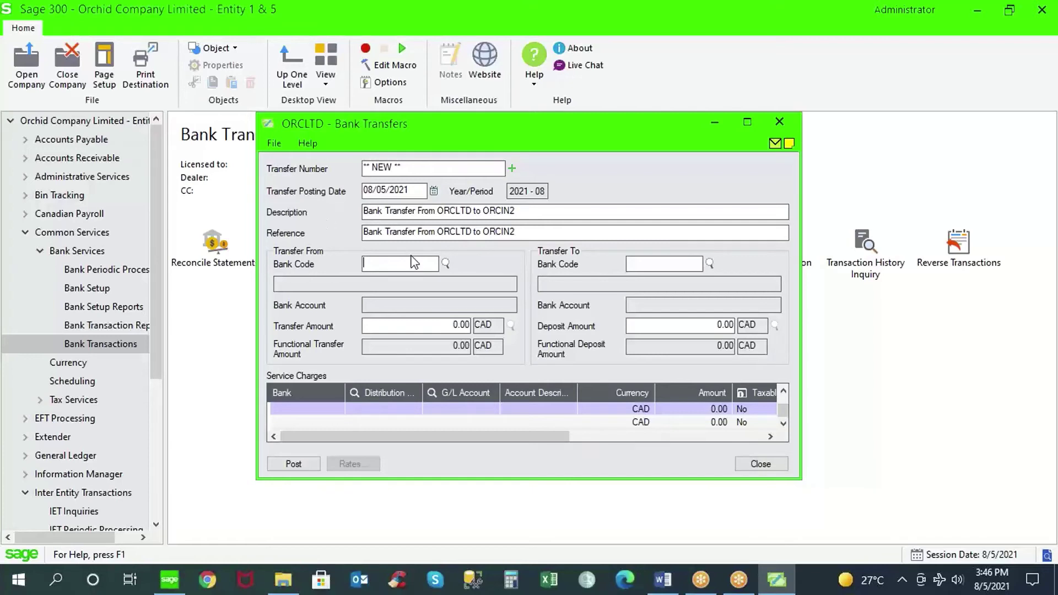
- Set the transfer's source bank to CCB and its destination bank to the Entity 2 clearing account E2CCB
{"action": "left_click", "coordinate": [445, 264]}
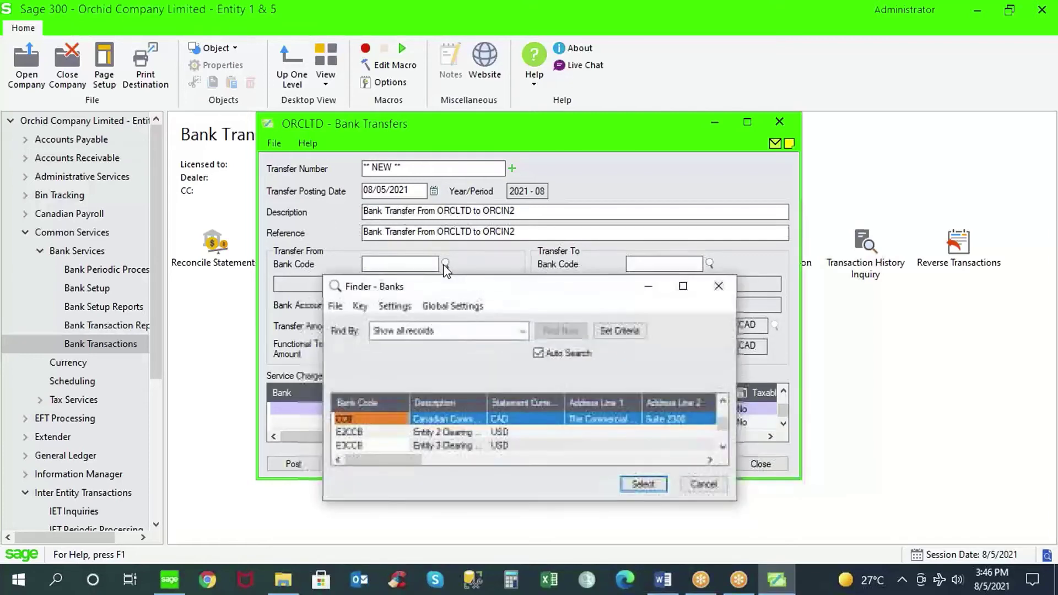
{"action": "double_click", "coordinate": [391, 419]}
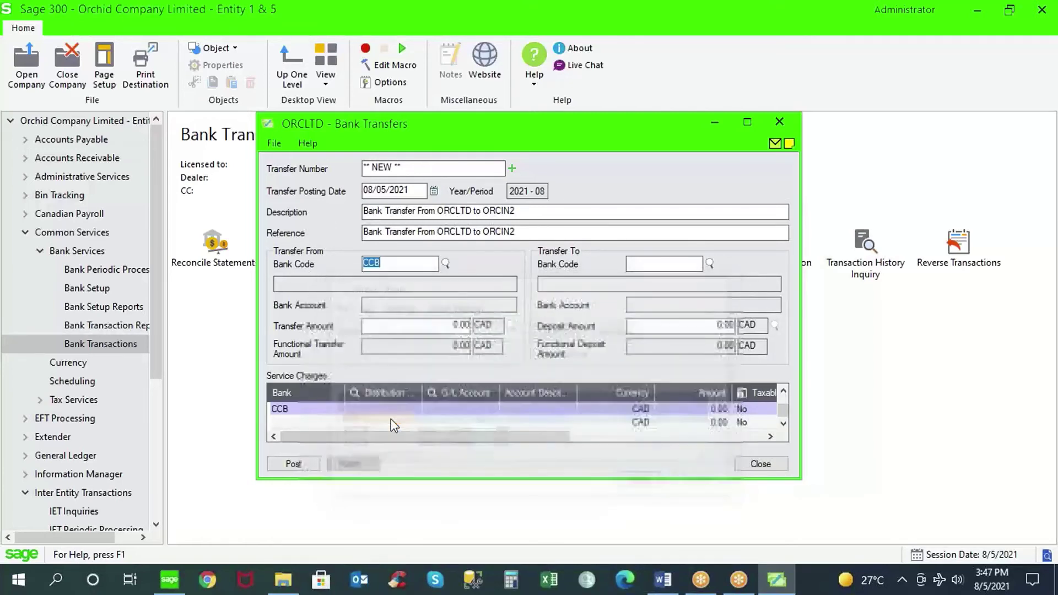
{"action": "left_click", "coordinate": [391, 261]}
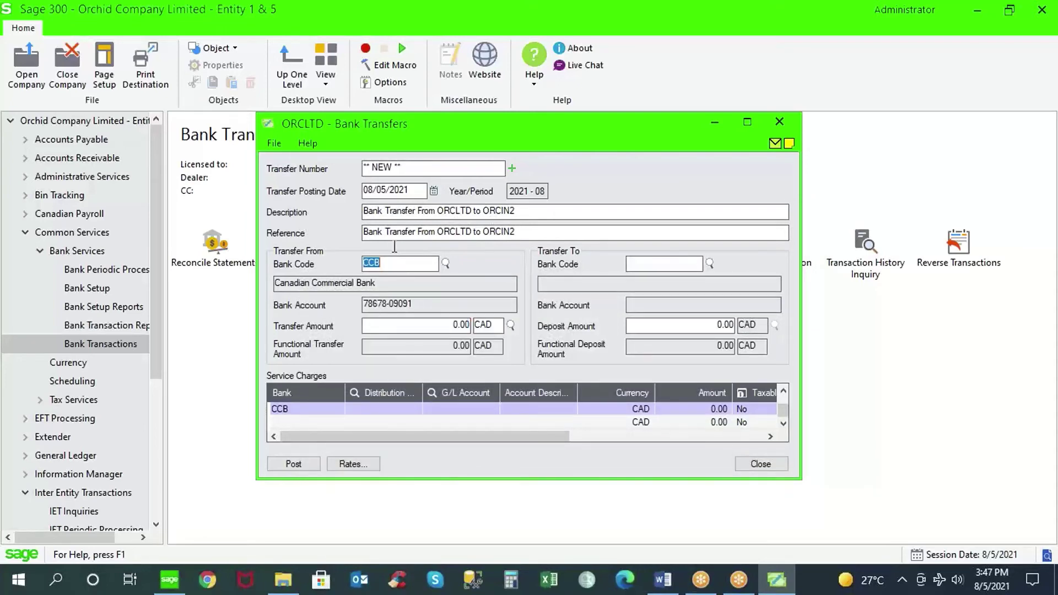
{"action": "left_click", "coordinate": [643, 260]}
{"action": "left_click", "coordinate": [710, 265]}
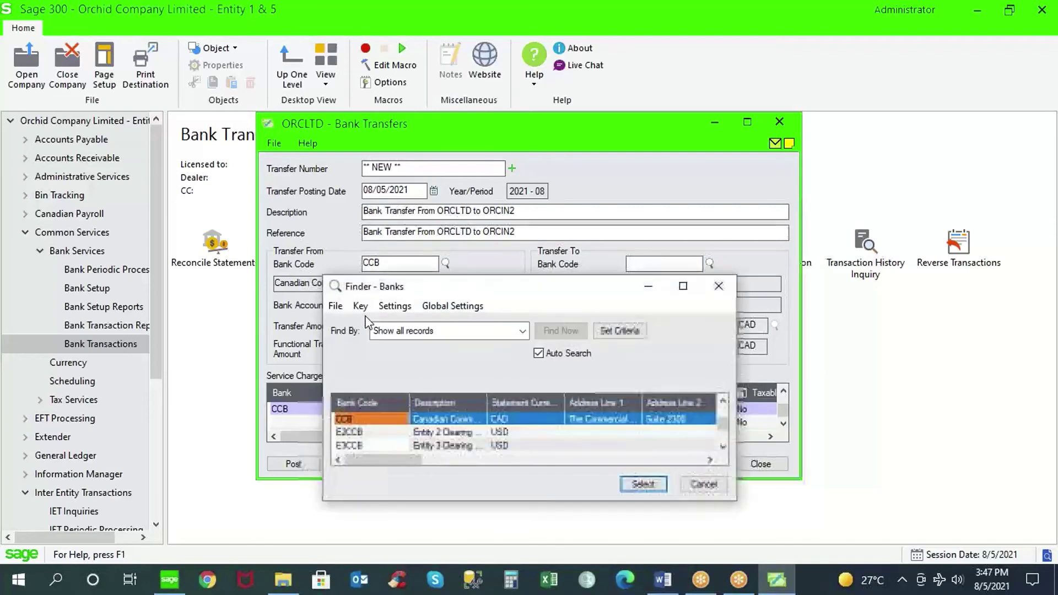
{"action": "double_click", "coordinate": [388, 438]}
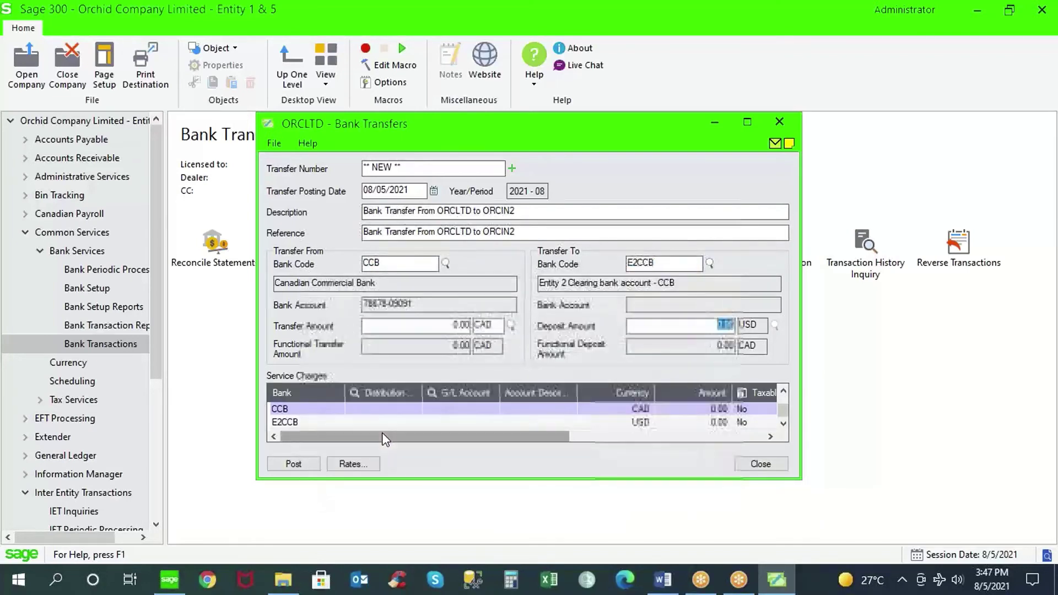
{"action": "left_click_drag", "start_coordinate": [656, 264], "coordinate": [598, 259]}
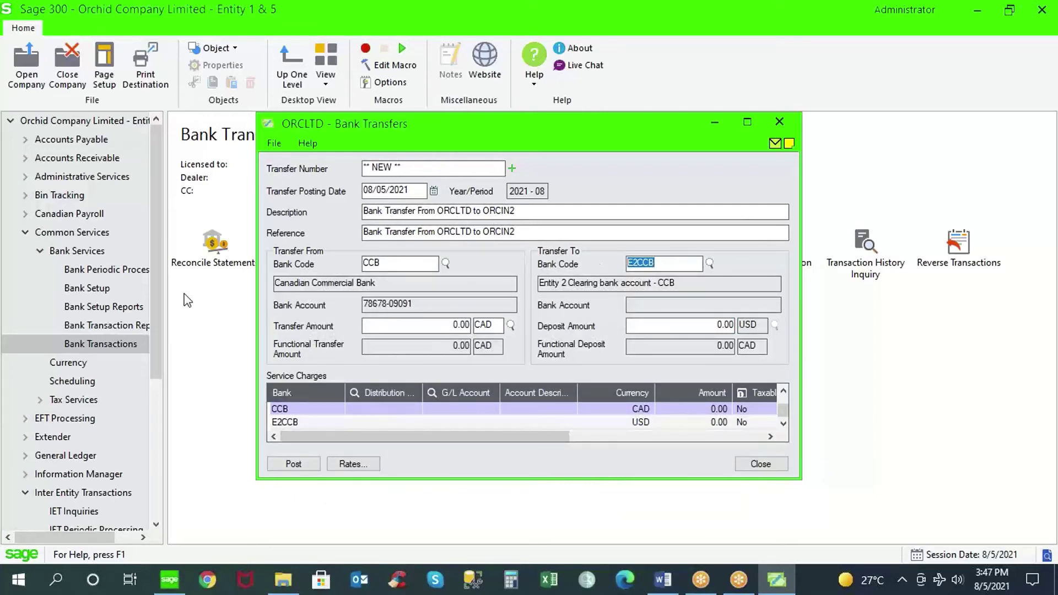
- Open the IET CM Bank Setup, review the target entity and target bank code mapped to source bank E2CCB, and close it
{"action": "left_click_drag", "start_coordinate": [156, 313], "coordinate": [160, 440]}
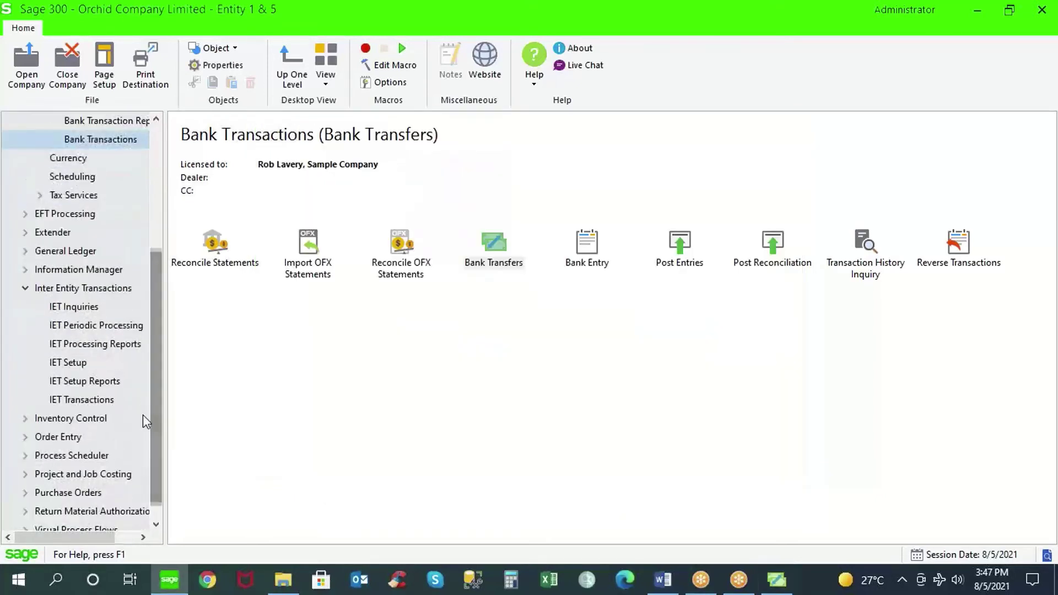
{"action": "left_click", "coordinate": [82, 362]}
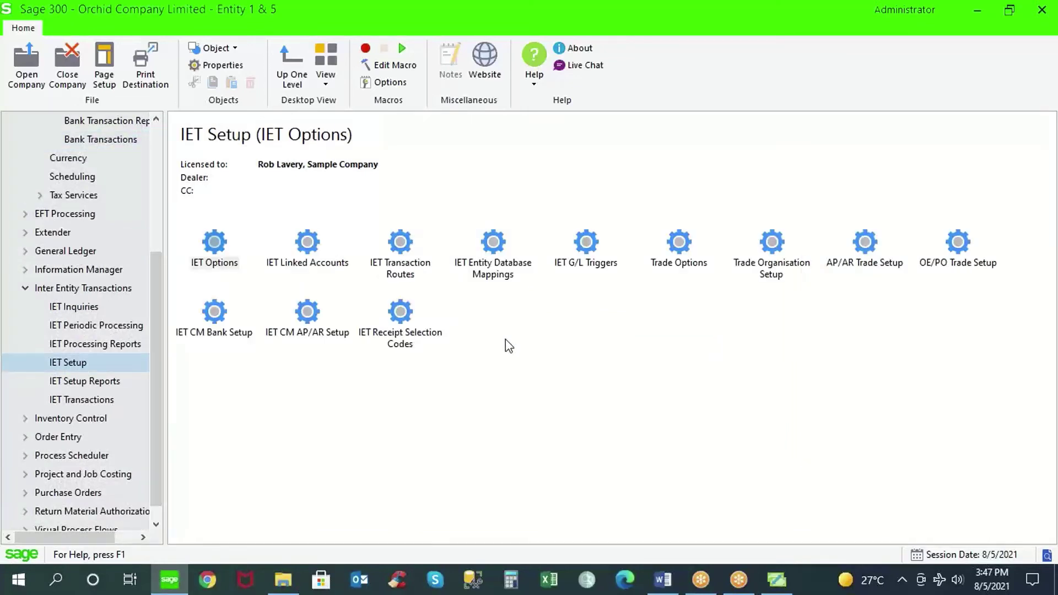
{"action": "double_click", "coordinate": [211, 309]}
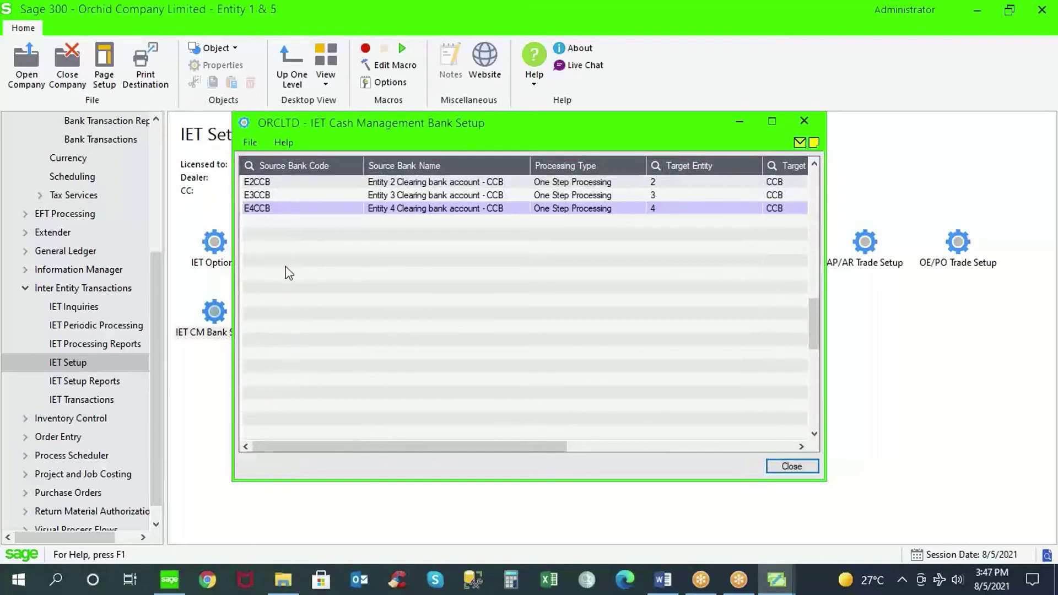
{"action": "left_click", "coordinate": [292, 186]}
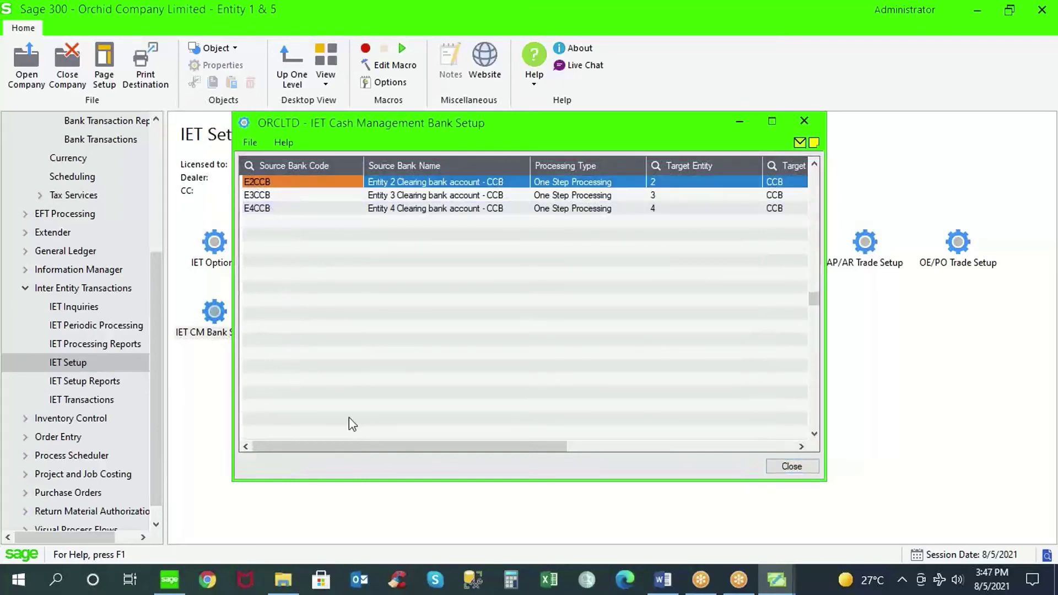
{"action": "left_click_drag", "start_coordinate": [374, 446], "coordinate": [485, 445]}
{"action": "left_click", "coordinate": [483, 185]}
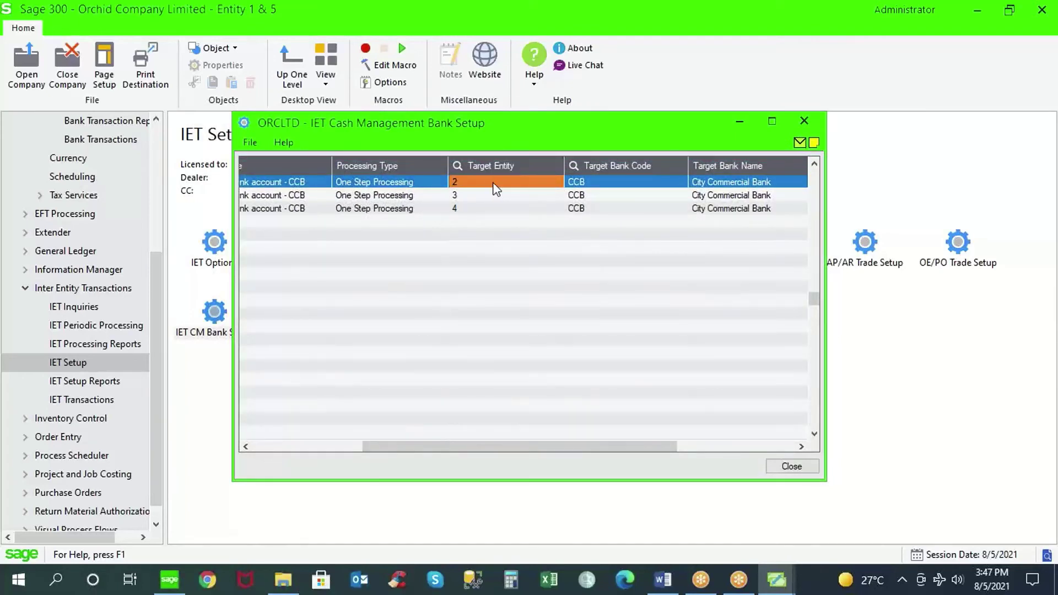
{"action": "left_click", "coordinate": [589, 185]}
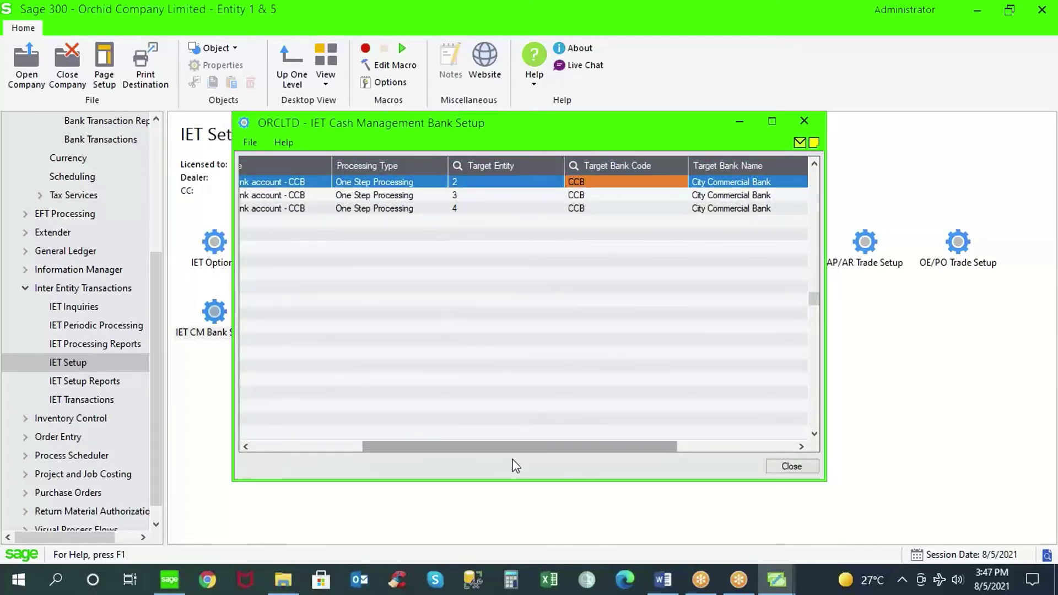
{"action": "left_click_drag", "start_coordinate": [519, 448], "coordinate": [324, 413]}
{"action": "left_click", "coordinate": [794, 465]}
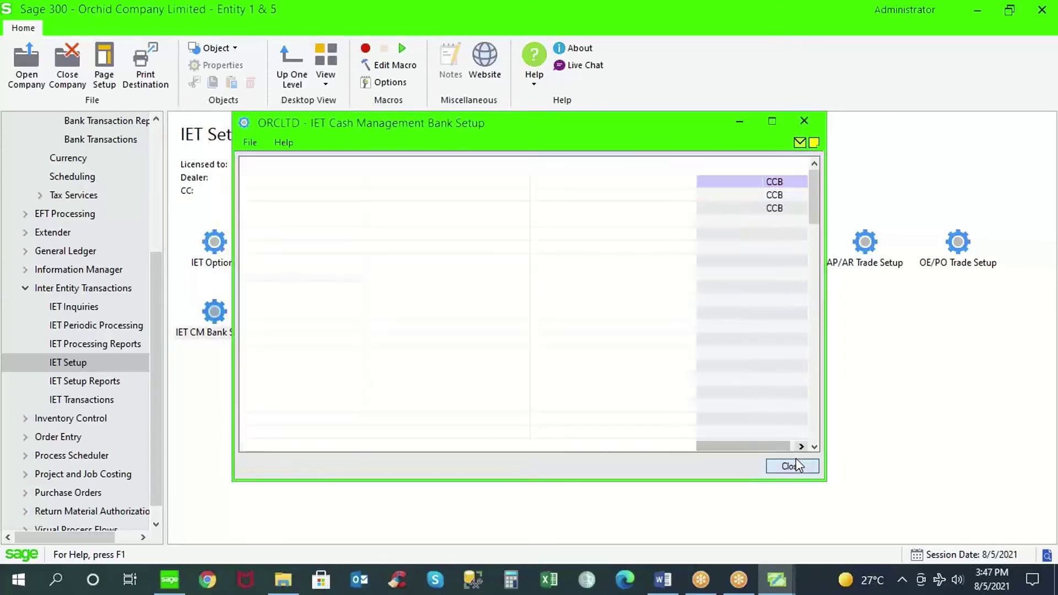
- Return to the open bank transfer, set the transfer amount to 800 CAD and check the converted deposit amount
{"action": "left_click", "coordinate": [777, 581]}
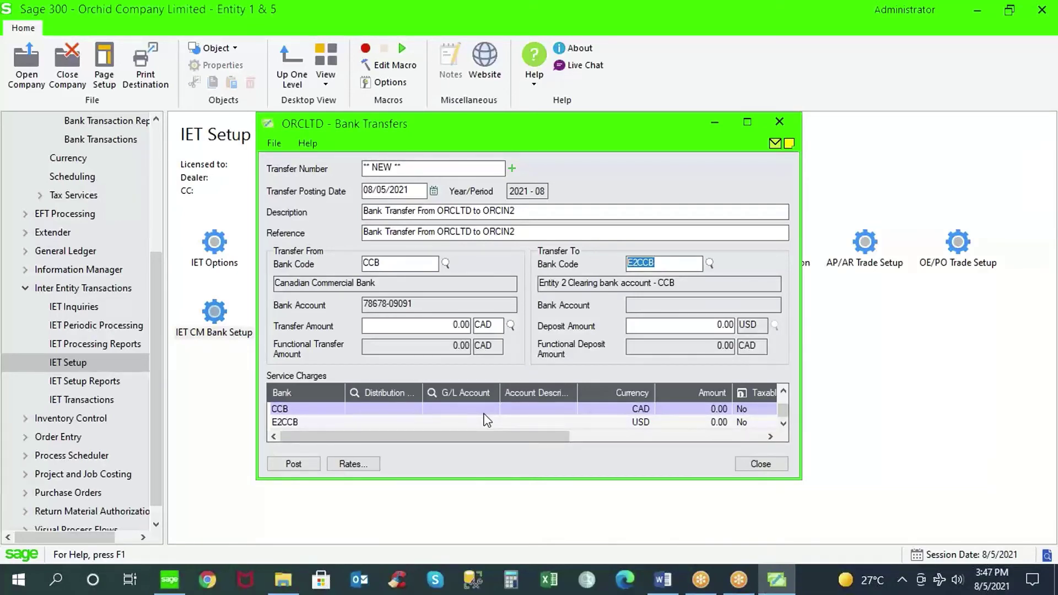
{"action": "left_click", "coordinate": [443, 325]}
{"action": "key", "text": "BackSpace"}
{"action": "type", "text": "800"}
{"action": "key", "text": "Tab"}
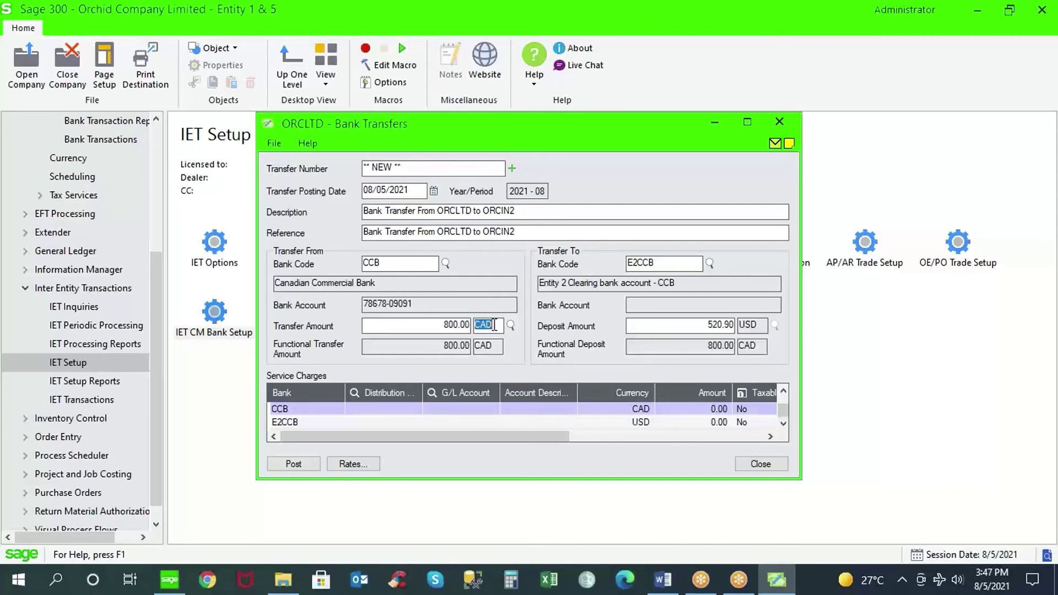
{"action": "left_click_drag", "start_coordinate": [707, 325], "coordinate": [735, 325]}
- Post the bank transfer, dismiss the posting messages and close the Bank Transfers window
{"action": "left_click", "coordinate": [297, 461]}
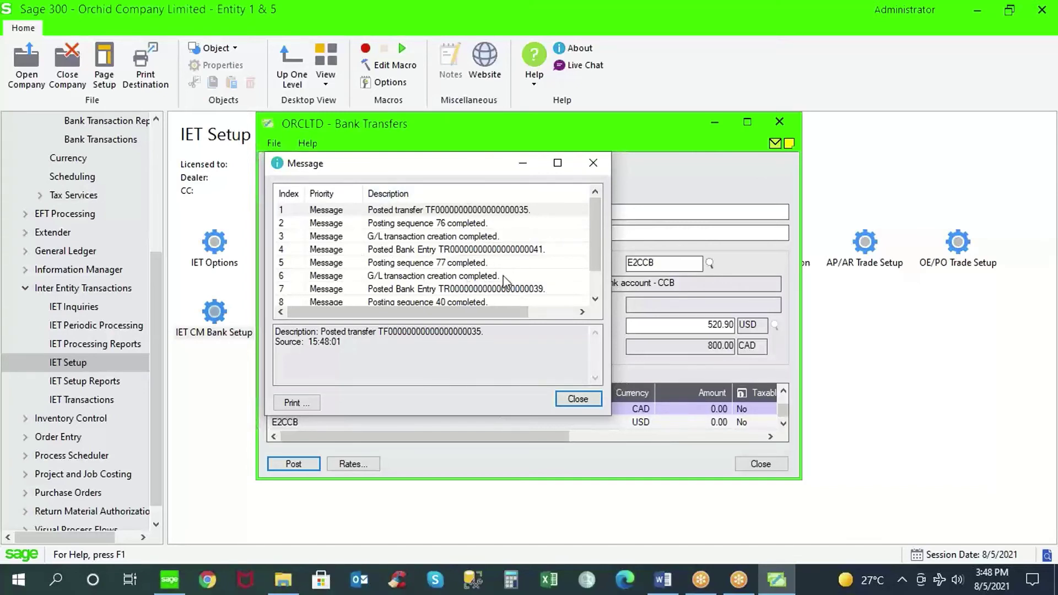
{"action": "left_click", "coordinate": [579, 404]}
{"action": "left_click", "coordinate": [760, 464]}
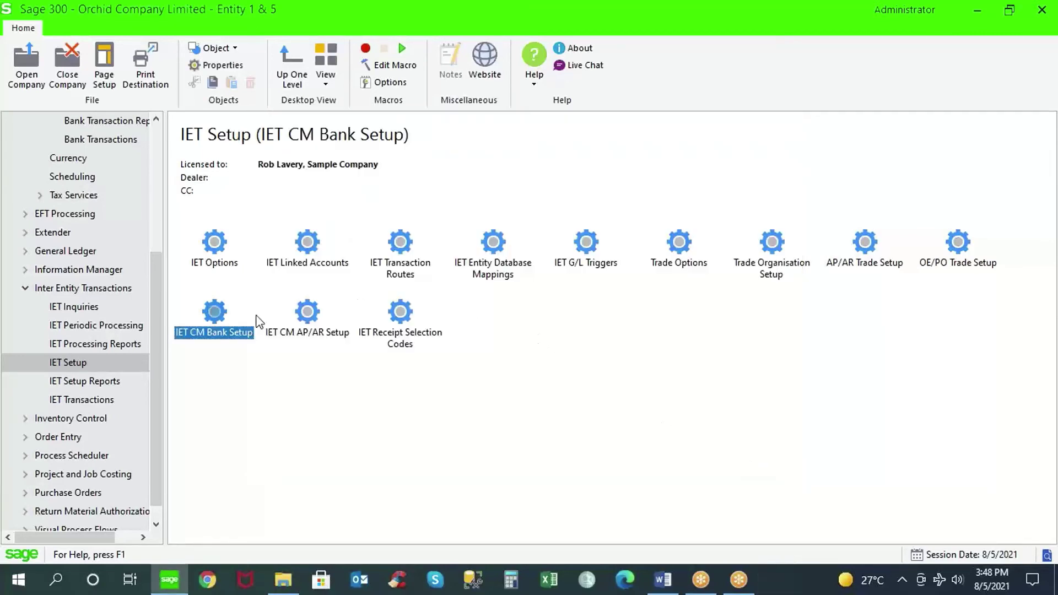
- Open Bank Entry under Bank Services and load the last entry in the finder, the 8/5/2021 withdrawal for bank E2CCB
{"action": "left_click_drag", "start_coordinate": [158, 305], "coordinate": [175, 204]}
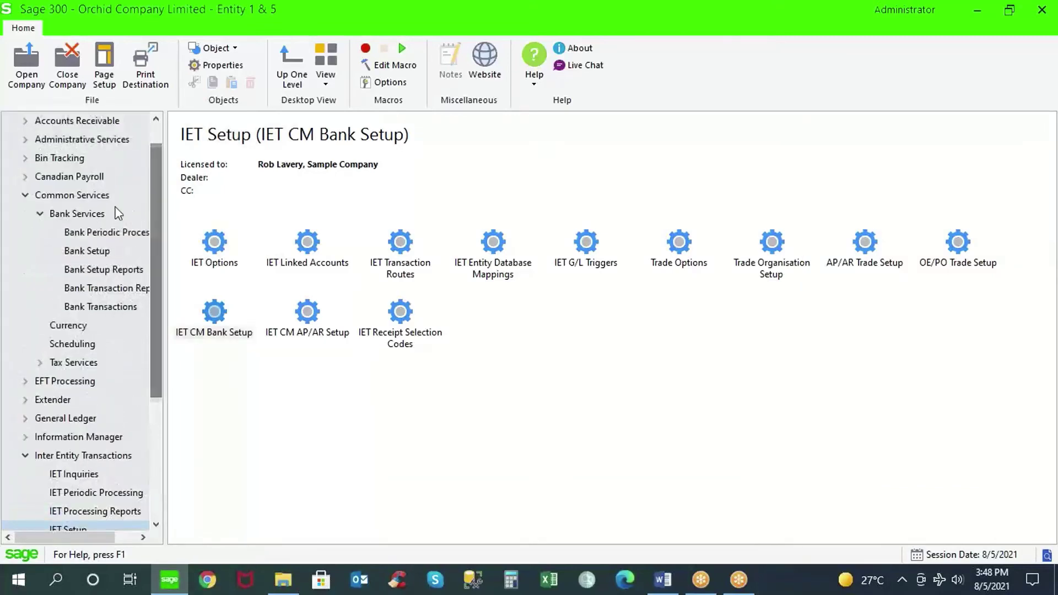
{"action": "left_click", "coordinate": [94, 214]}
{"action": "double_click", "coordinate": [308, 244]}
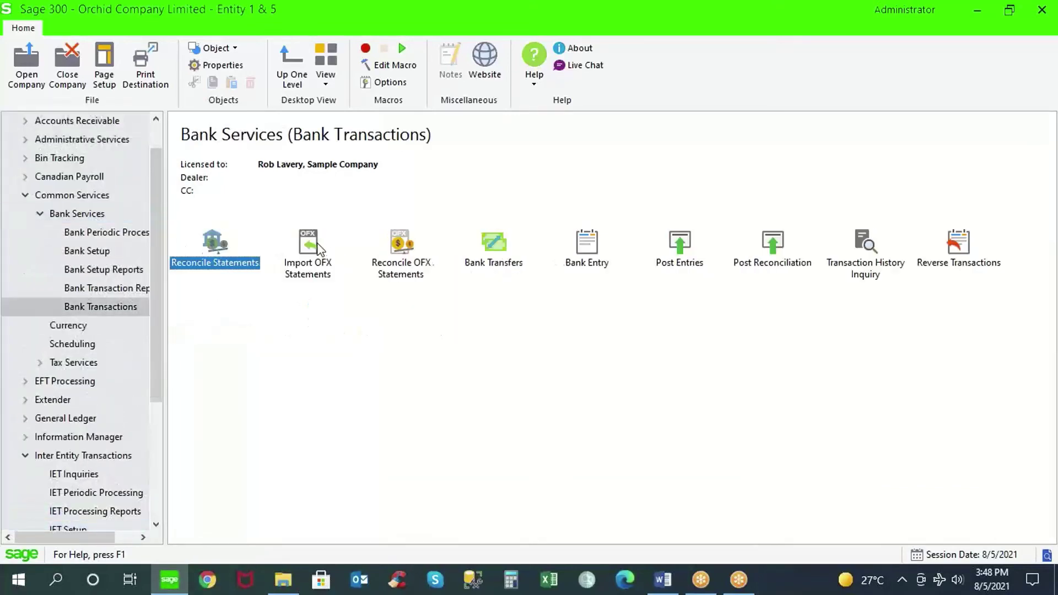
{"action": "left_click", "coordinate": [585, 249]}
{"action": "double_click", "coordinate": [583, 248]}
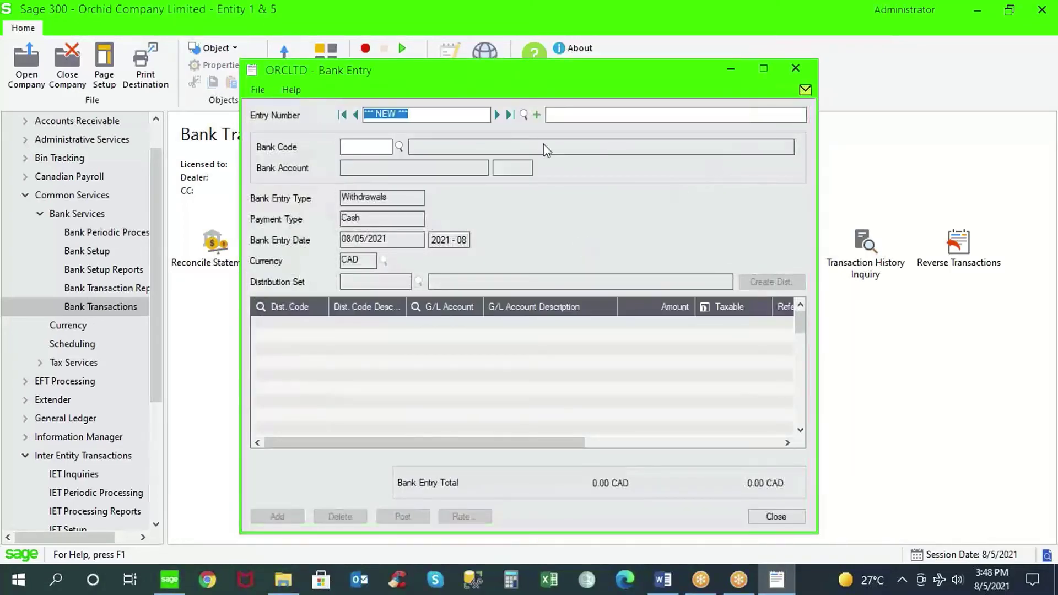
{"action": "left_click", "coordinate": [524, 114]}
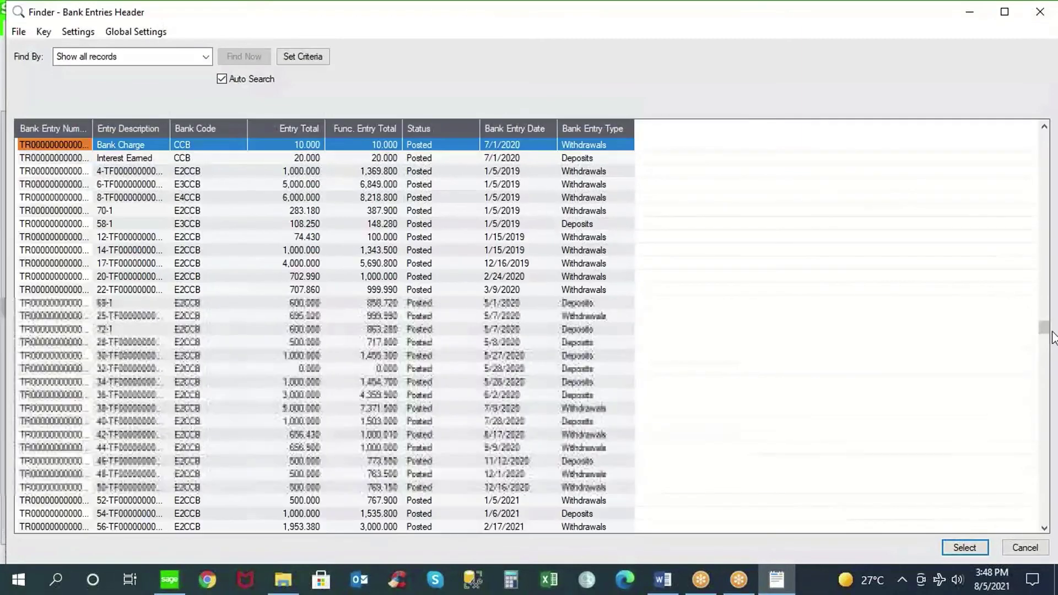
{"action": "left_click_drag", "start_coordinate": [1045, 330], "coordinate": [1034, 532]}
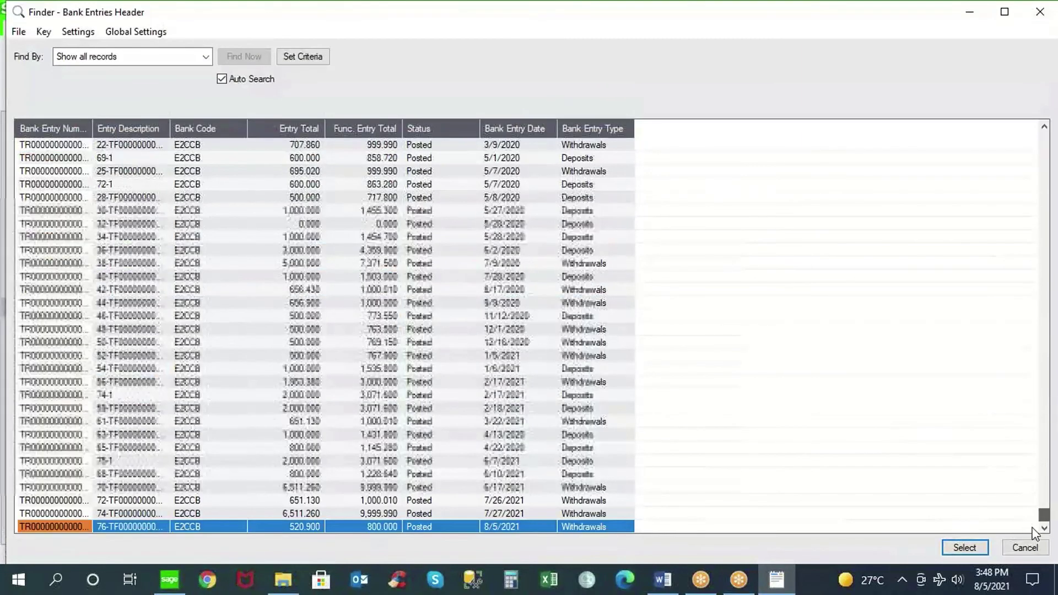
{"action": "double_click", "coordinate": [281, 528]}
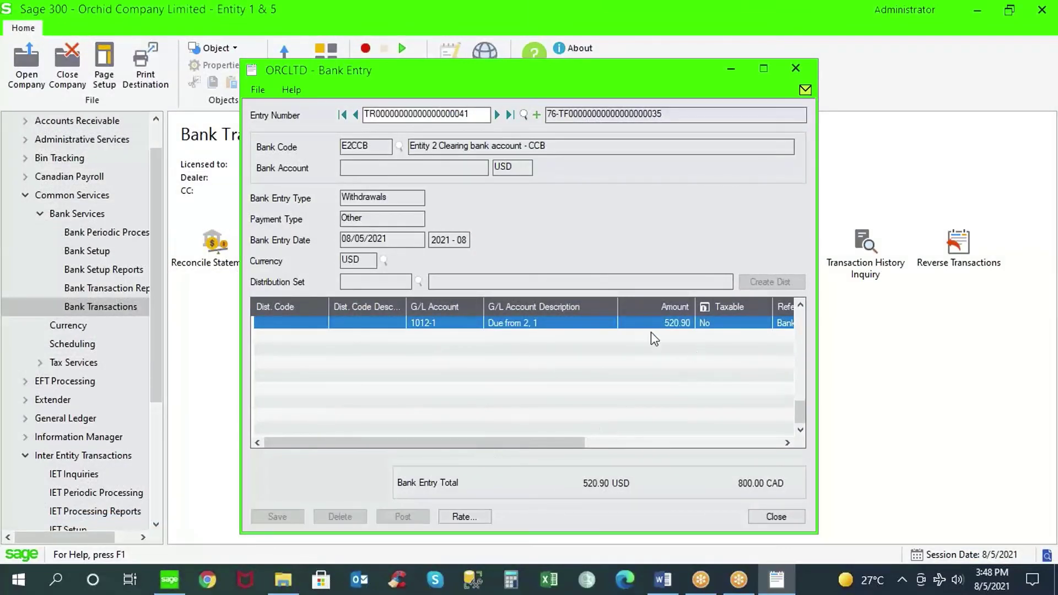
- Review the G/L account line and the bank entry total of the transfer withdrawal, and close Bank Entry
{"action": "left_click_drag", "start_coordinate": [570, 443], "coordinate": [581, 443]}
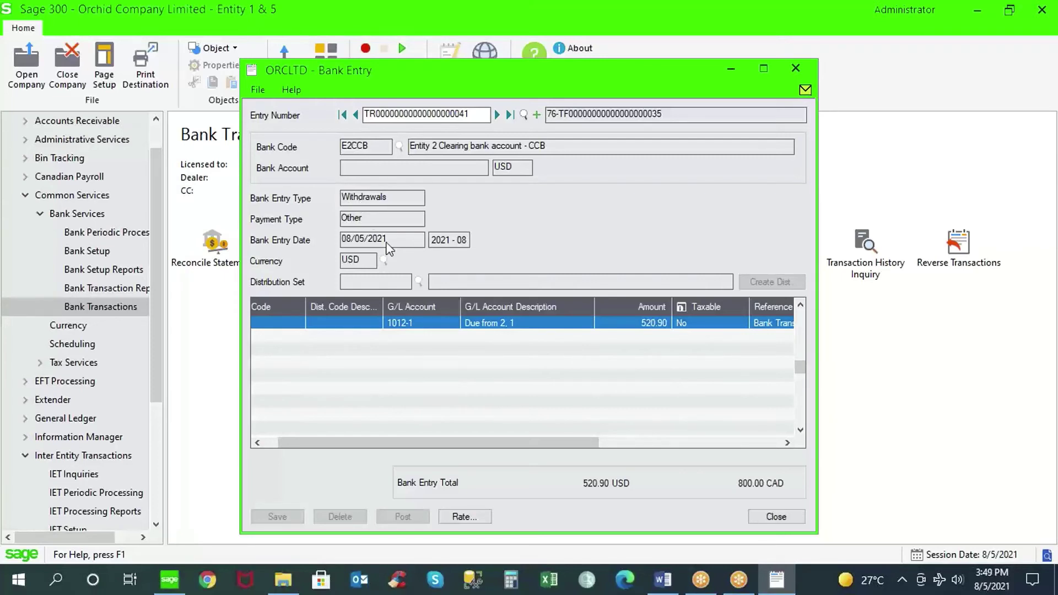
{"action": "left_click", "coordinate": [442, 322]}
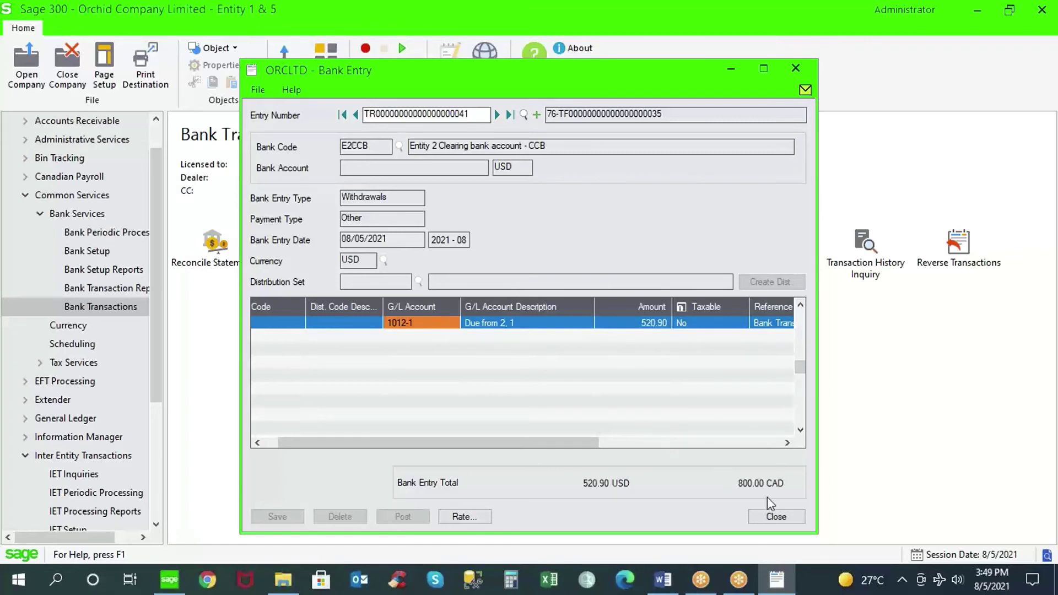
{"action": "left_click", "coordinate": [776, 517]}
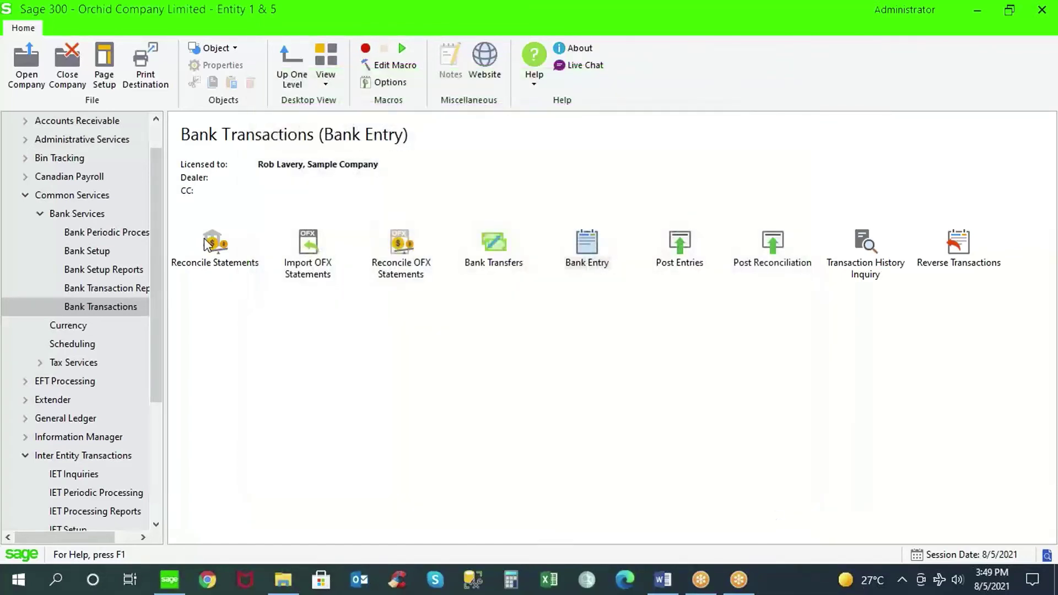
- Collapse the Common Services branch and open company ORCIN2
{"action": "left_click", "coordinate": [41, 215]}
{"action": "left_click", "coordinate": [19, 195]}
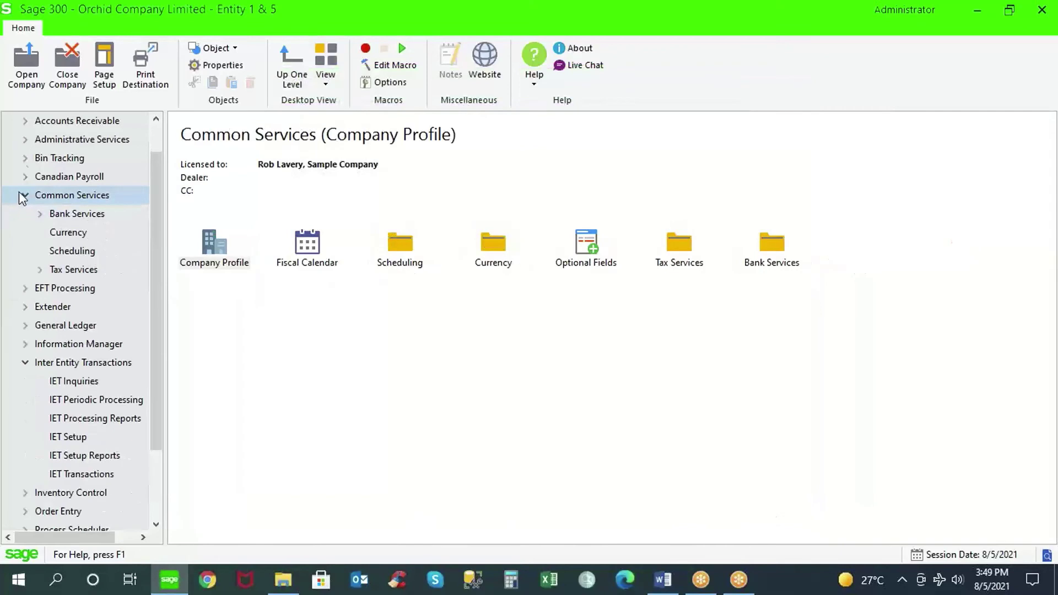
{"action": "left_click", "coordinate": [25, 195]}
{"action": "left_click", "coordinate": [27, 65]}
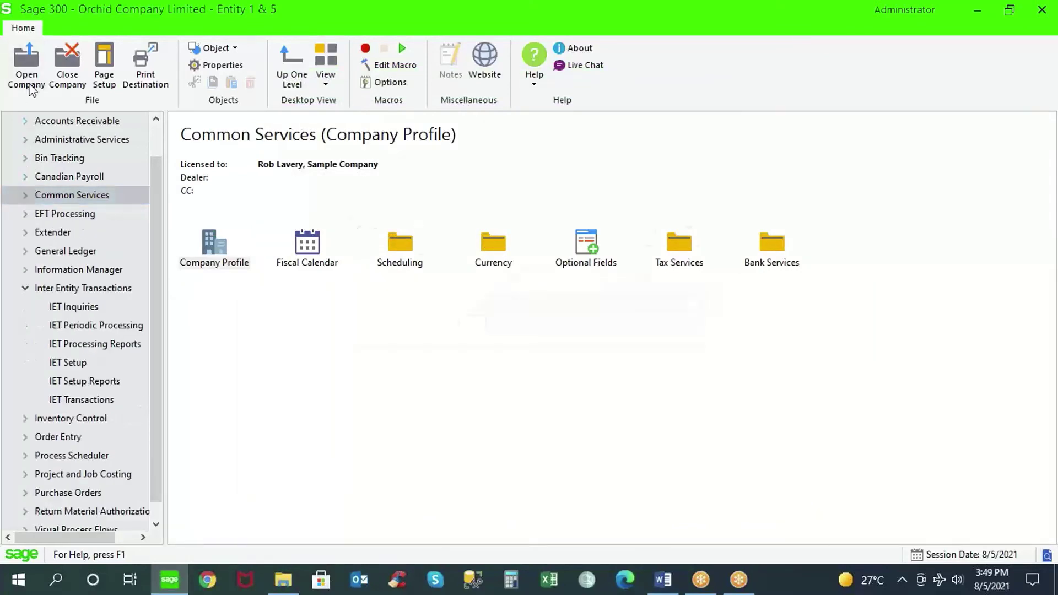
{"action": "left_click", "coordinate": [680, 305]}
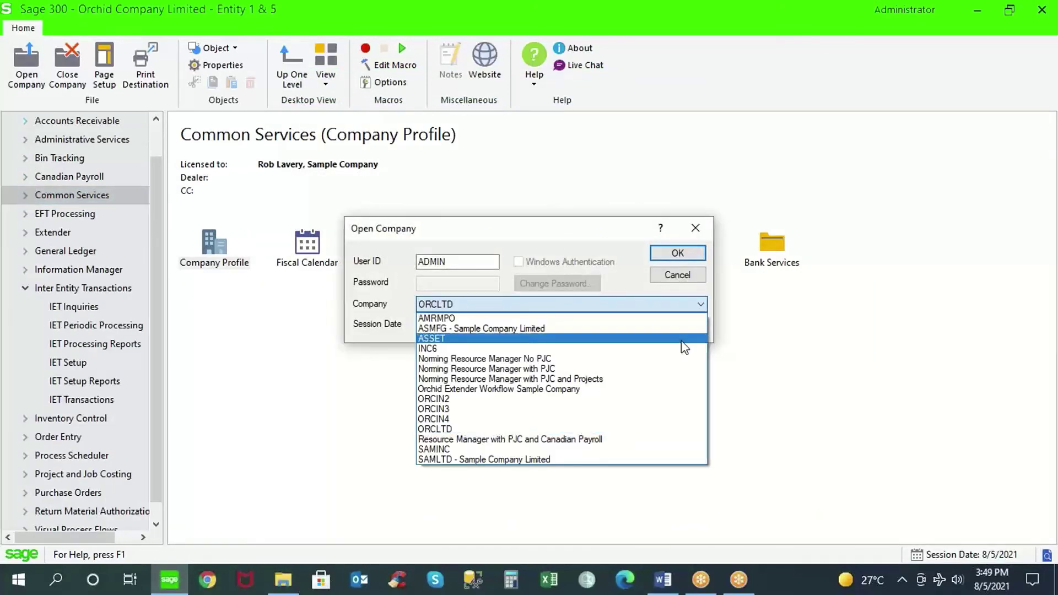
{"action": "left_click", "coordinate": [675, 400]}
{"action": "left_click", "coordinate": [678, 252]}
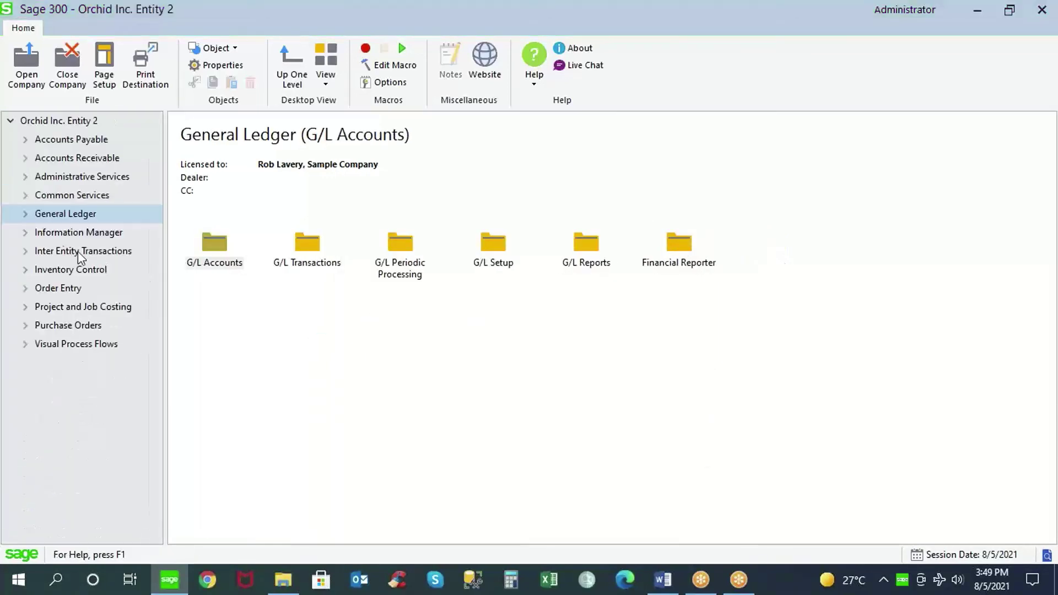
- Open the G/L Batch List in ORCIN2 and open batch 000337, the BK batch dated 8/5/2021
{"action": "left_click", "coordinate": [24, 217]}
{"action": "left_click", "coordinate": [91, 325]}
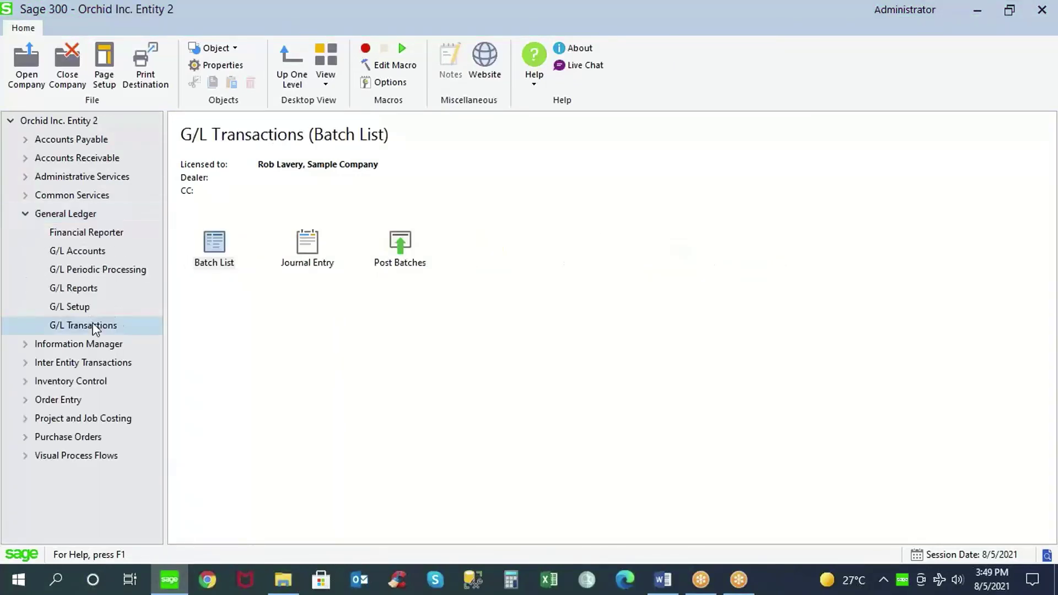
{"action": "double_click", "coordinate": [216, 246]}
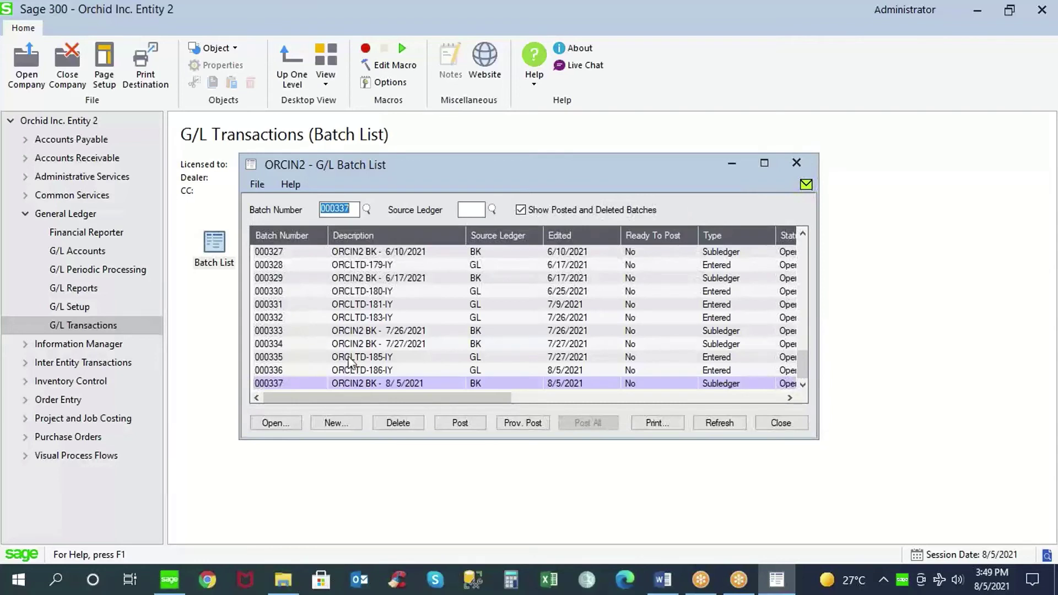
{"action": "double_click", "coordinate": [363, 386]}
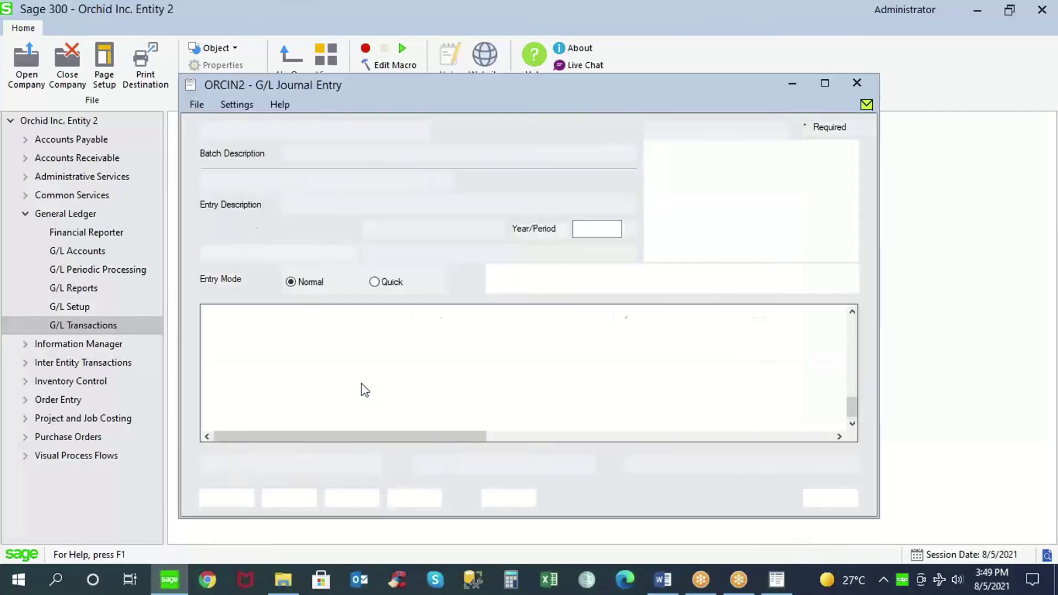
- Arrange the journal entry windows side by side and review the debit and credit lines for accounts 1020-2 and 2011-2
{"action": "left_click_drag", "start_coordinate": [458, 91], "coordinate": [292, 74]}
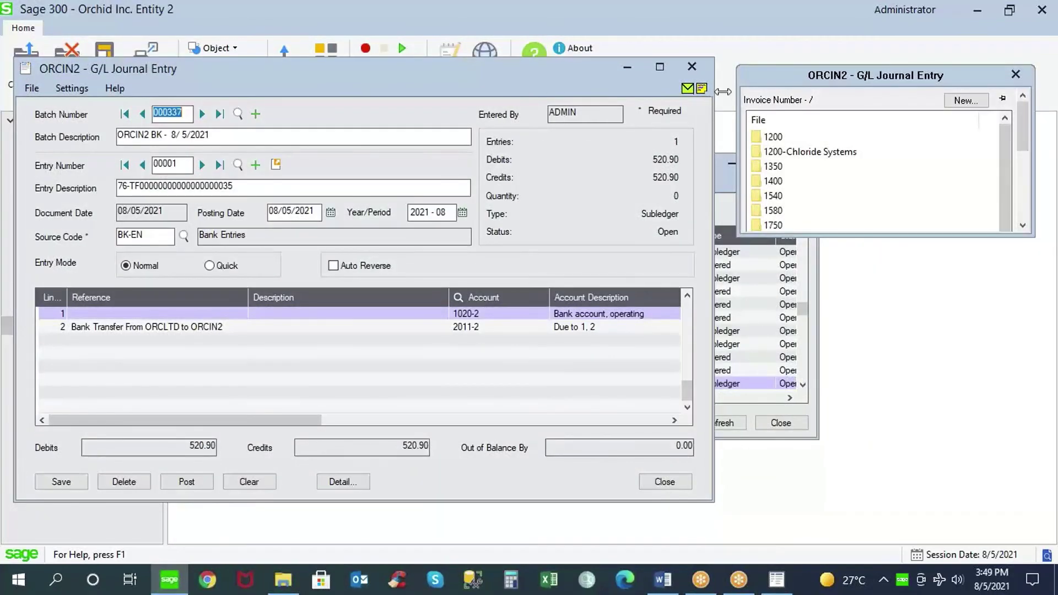
{"action": "left_click_drag", "start_coordinate": [764, 76], "coordinate": [739, 67]}
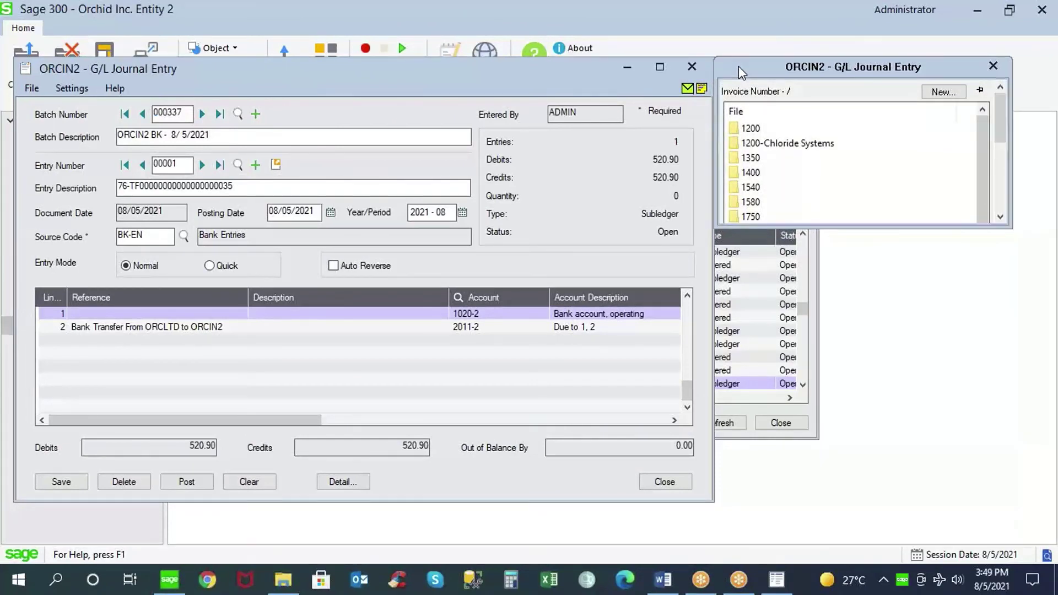
{"action": "mouse_move", "coordinate": [806, 187]}
{"action": "left_click", "coordinate": [116, 331]}
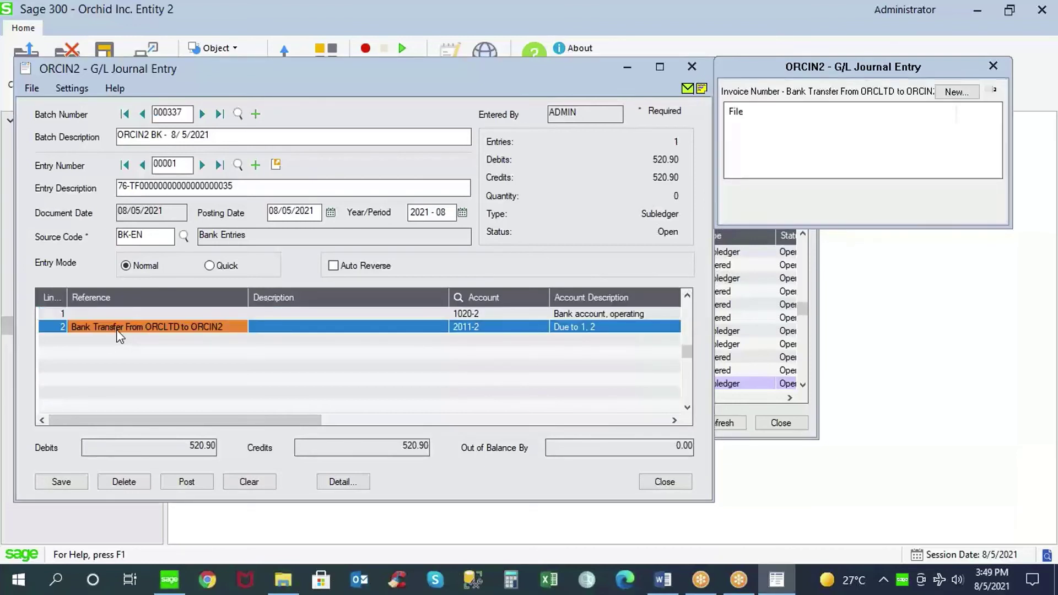
{"action": "left_click_drag", "start_coordinate": [220, 419], "coordinate": [371, 411]}
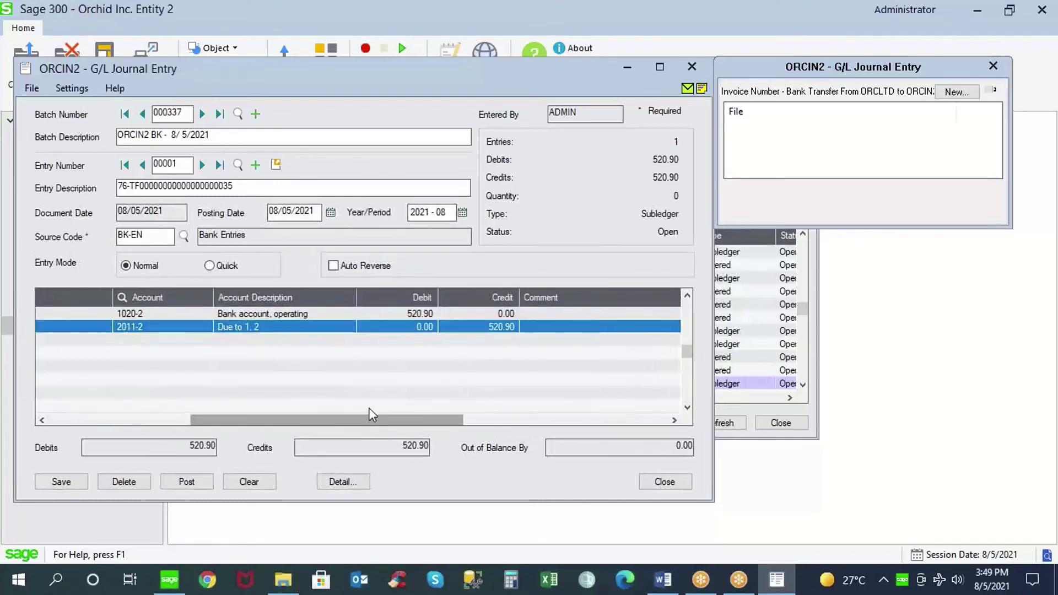
{"action": "left_click", "coordinate": [389, 315]}
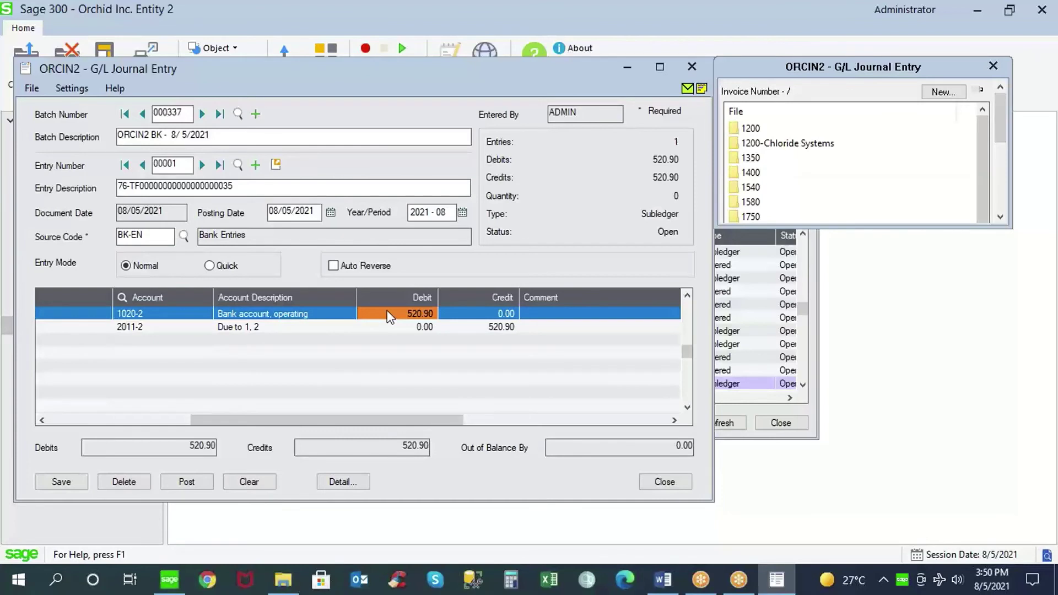
{"action": "left_click", "coordinate": [468, 329]}
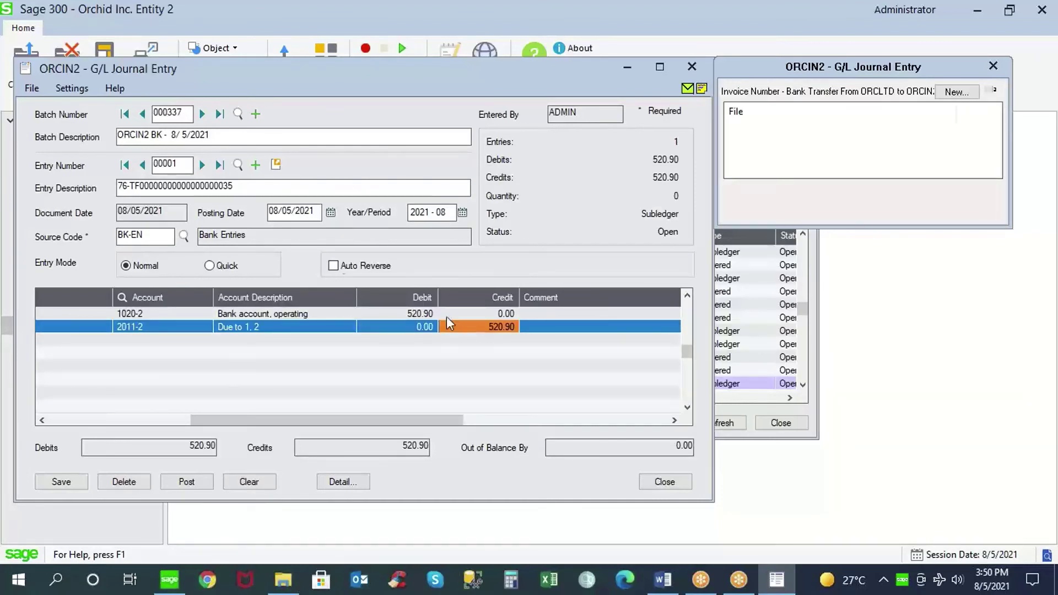
- Drill down from the journal entry to its originating bank entry, review the distribution line for account 2011-2, and close it
{"action": "left_click", "coordinate": [277, 165]}
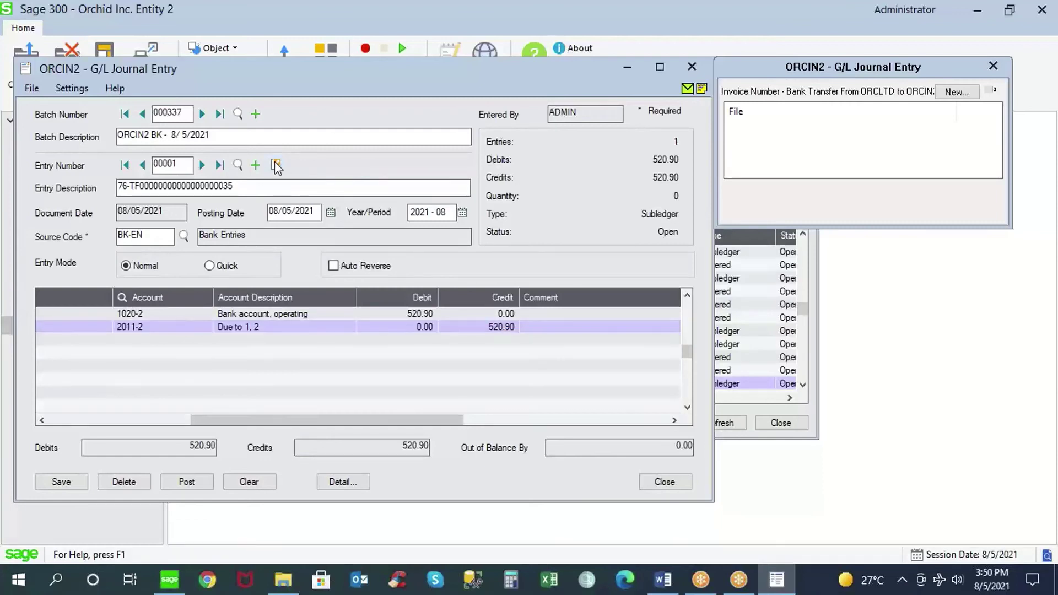
{"action": "left_click", "coordinate": [275, 165]}
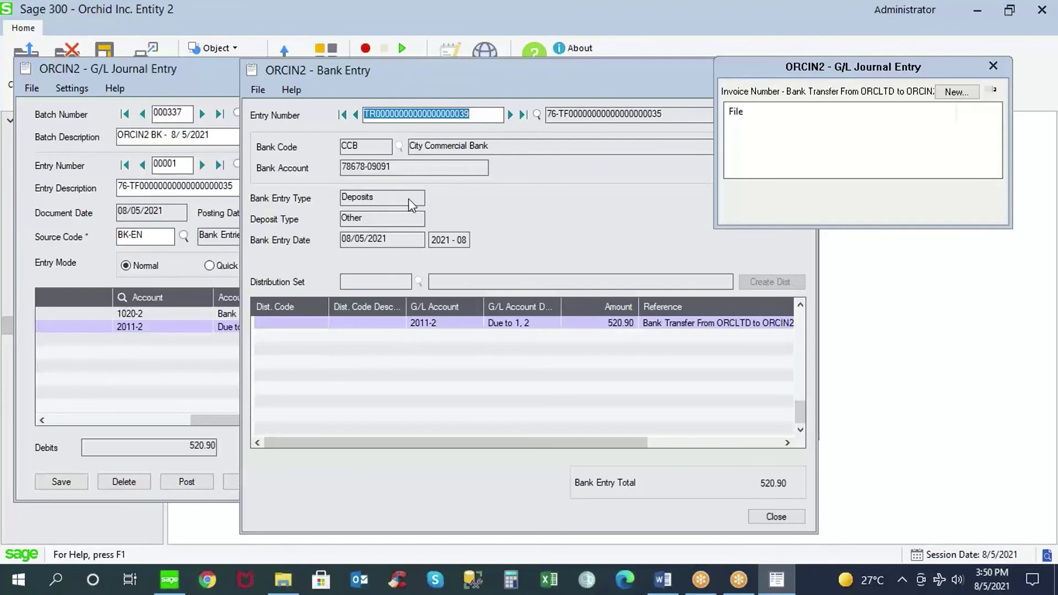
{"action": "left_click", "coordinate": [476, 327]}
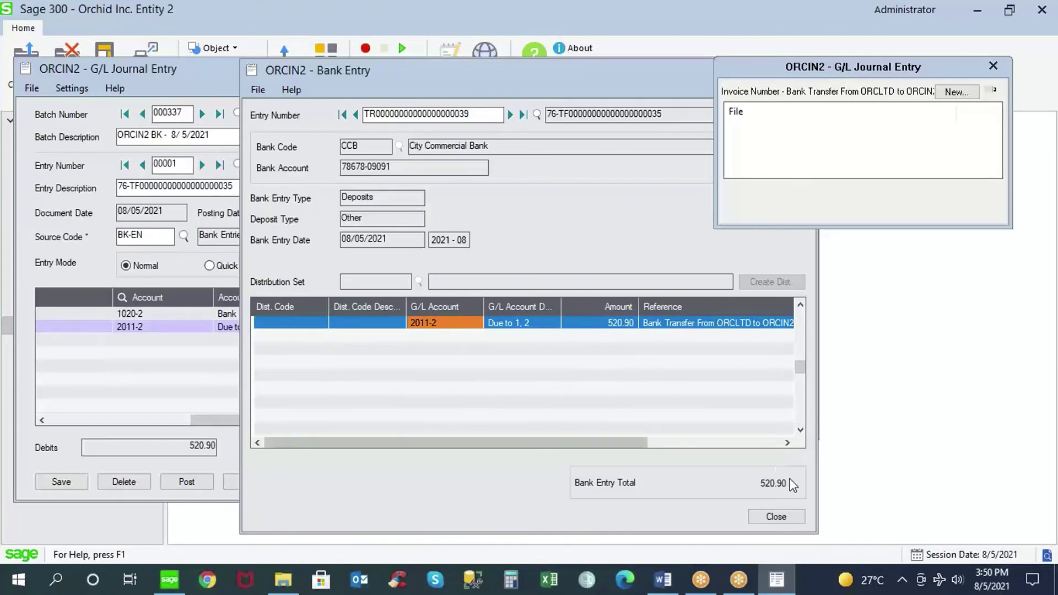
{"action": "mouse_move", "coordinate": [759, 170]}
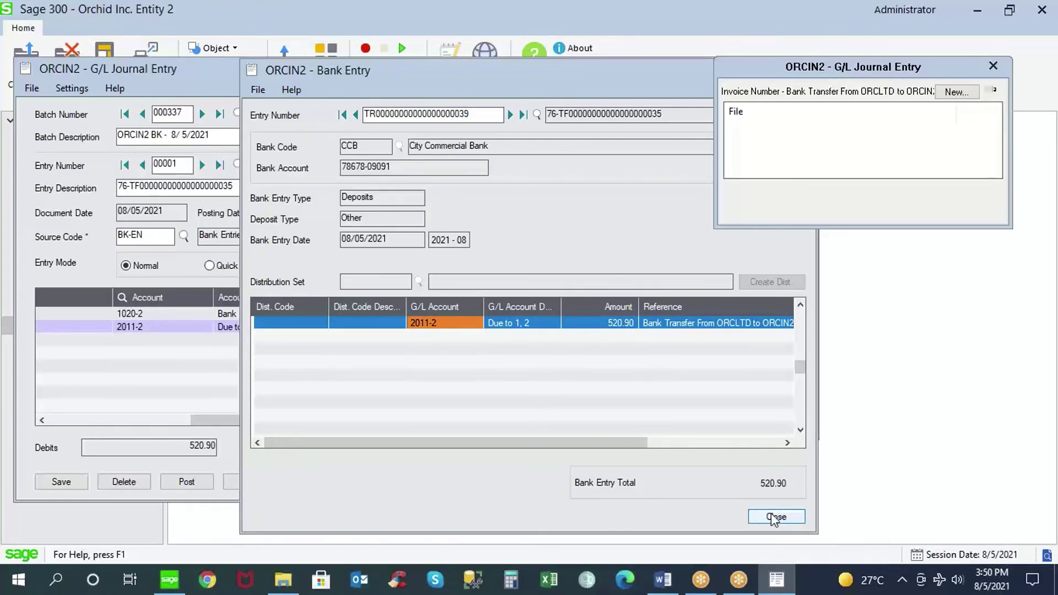
{"action": "left_click", "coordinate": [775, 517]}
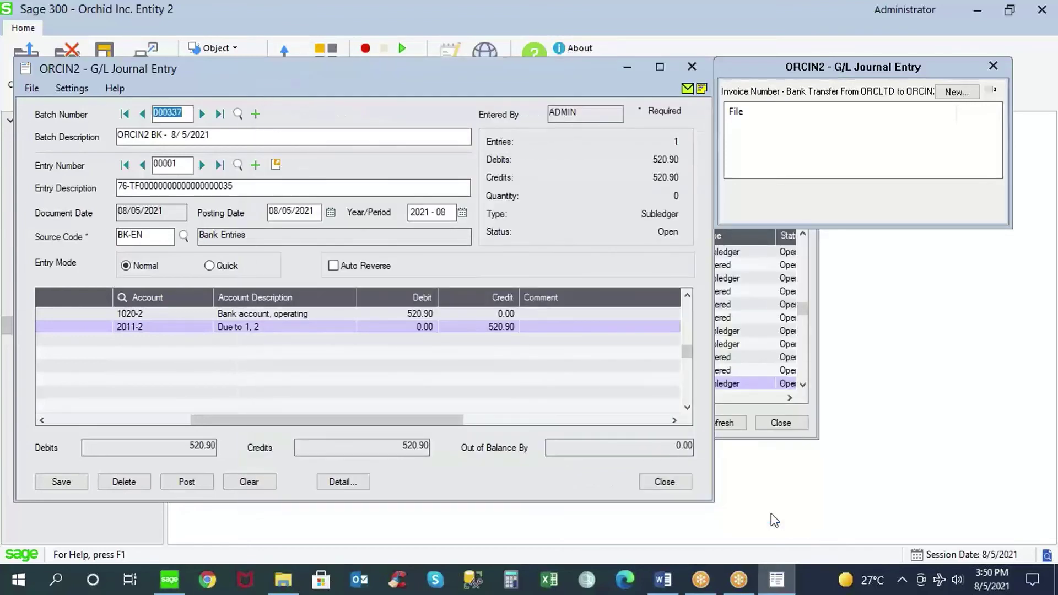
- Close the journal entry and the G/L Batch List, and collapse the General Ledger branch
{"action": "left_click", "coordinate": [665, 482]}
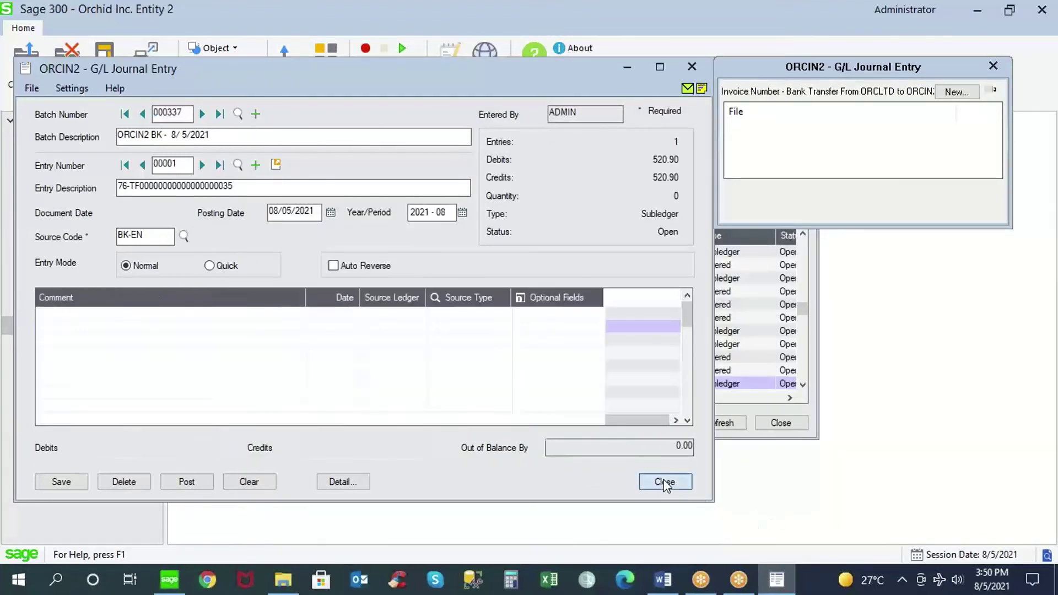
{"action": "left_click", "coordinate": [779, 423]}
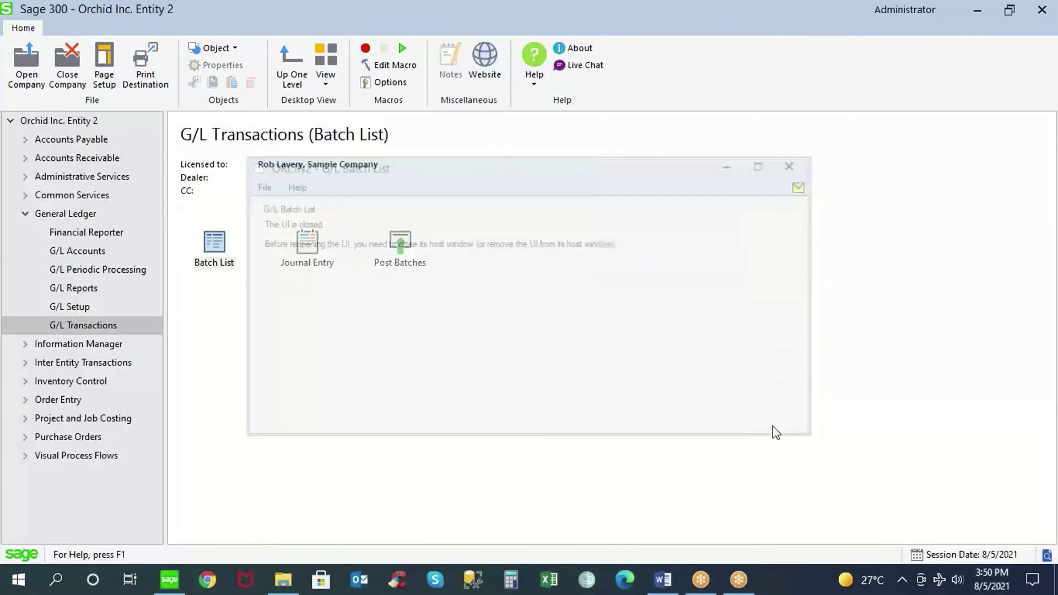
{"action": "left_click", "coordinate": [24, 214]}
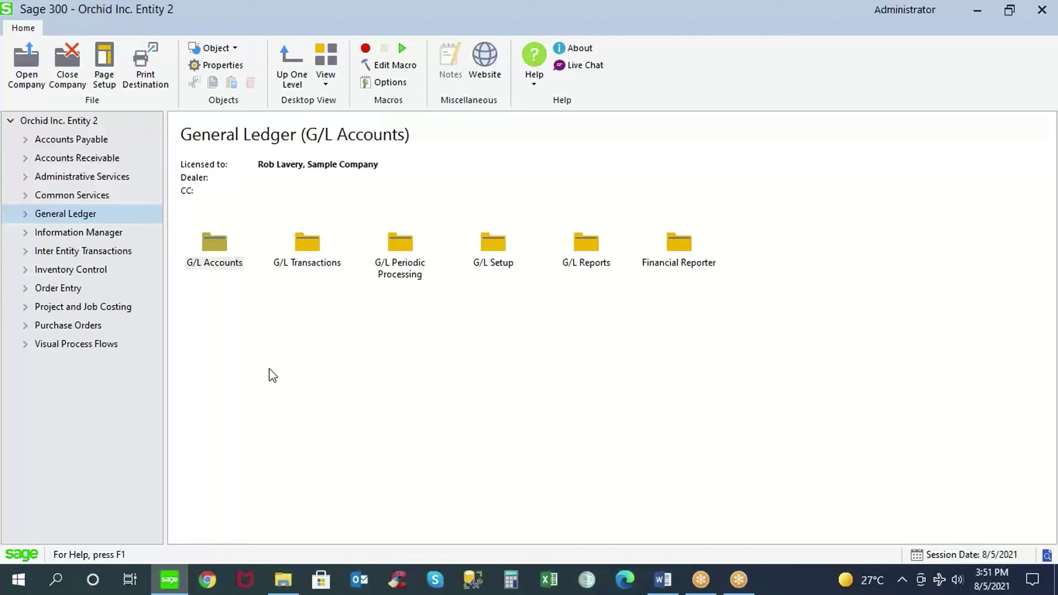
- Switch to Sage 300 in the web browser and bring up the A/R Invoice Batch List
{"action": "left_click", "coordinate": [752, 21]}
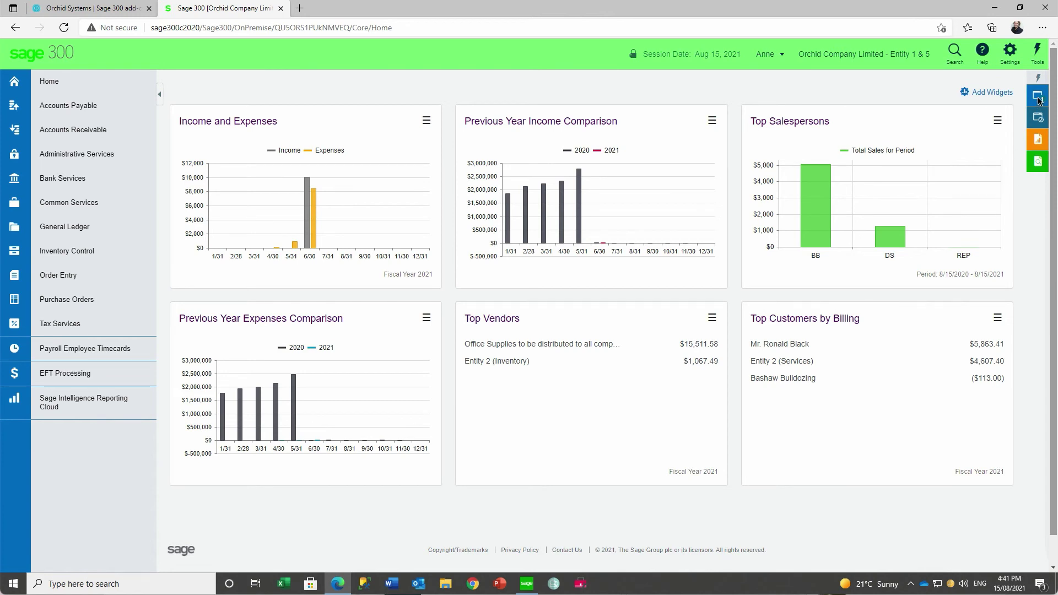
{"action": "mouse_move", "coordinate": [1038, 98]}
{"action": "left_click", "coordinate": [917, 112]}
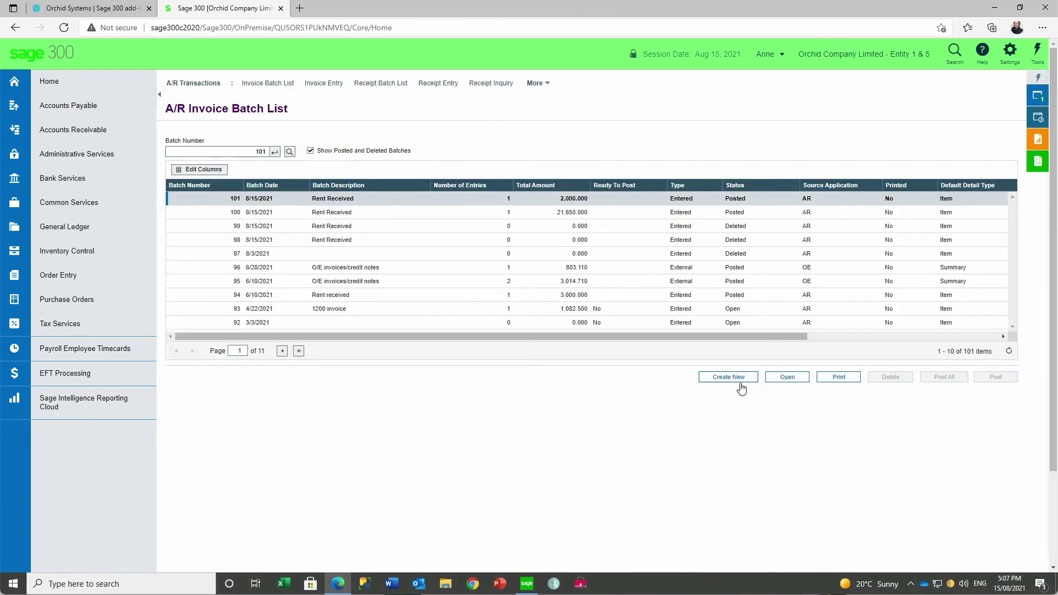
- Create a new A/R invoice batch with the batch description "Rent Received"
{"action": "left_click", "coordinate": [726, 379]}
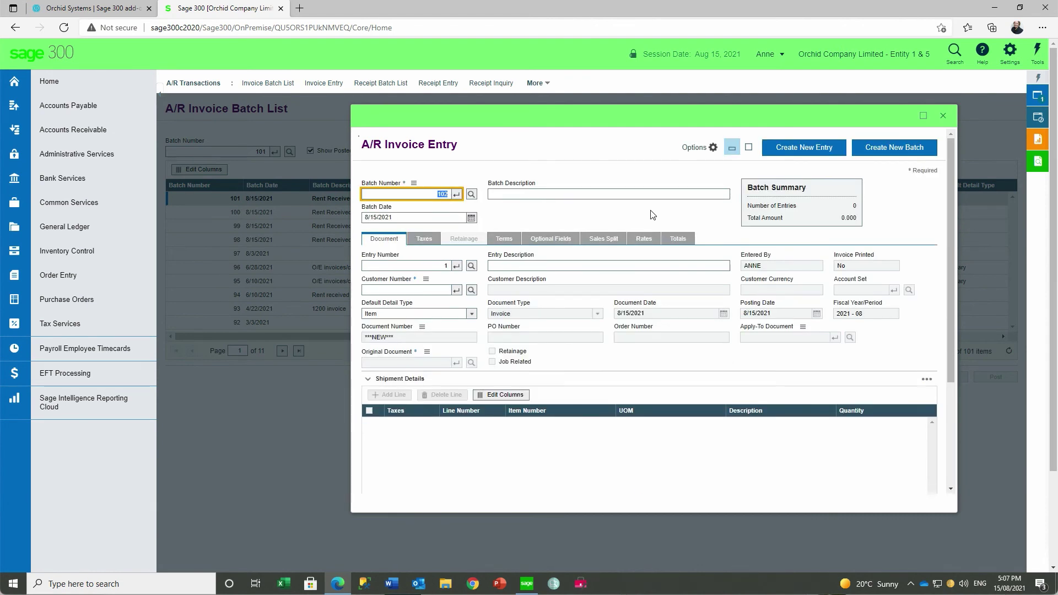
{"action": "left_click", "coordinate": [651, 194]}
{"action": "type", "text": "Rent Received"}
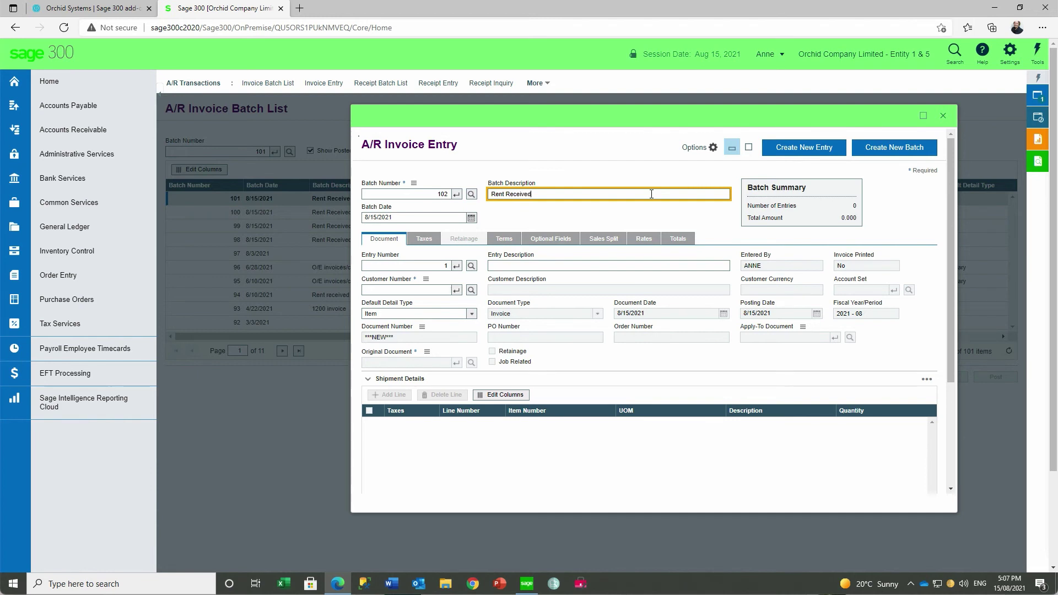
{"action": "key", "text": "Tab"}
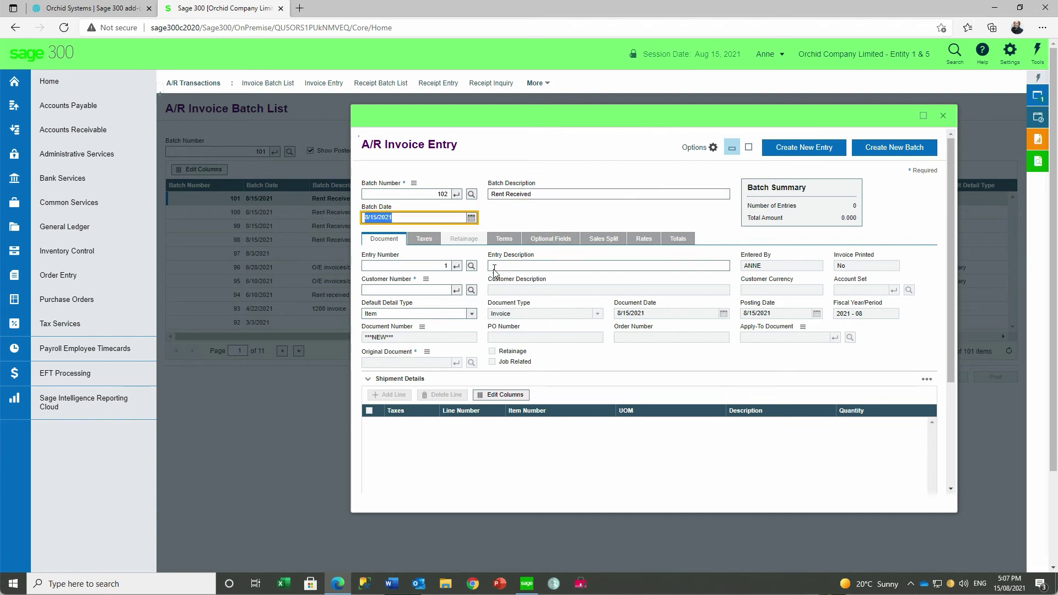
- Fill in the invoice for customer Manly Sea Eagles Cafe with the entry description "rent received for entity 1 and 2" and default detail type Summary
{"action": "left_click", "coordinate": [407, 290]}
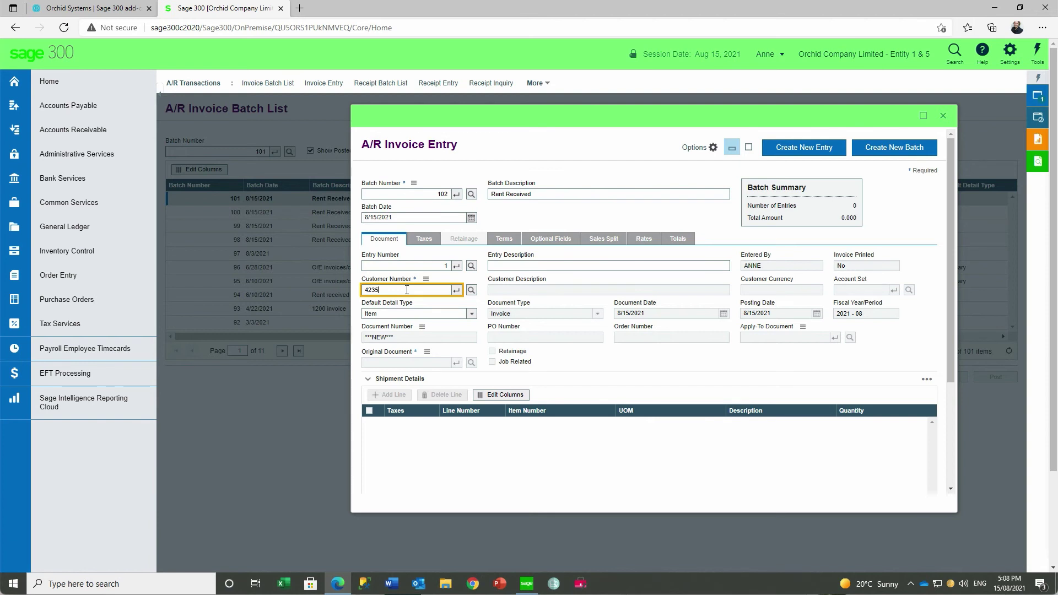
{"action": "key", "text": "Tab"}
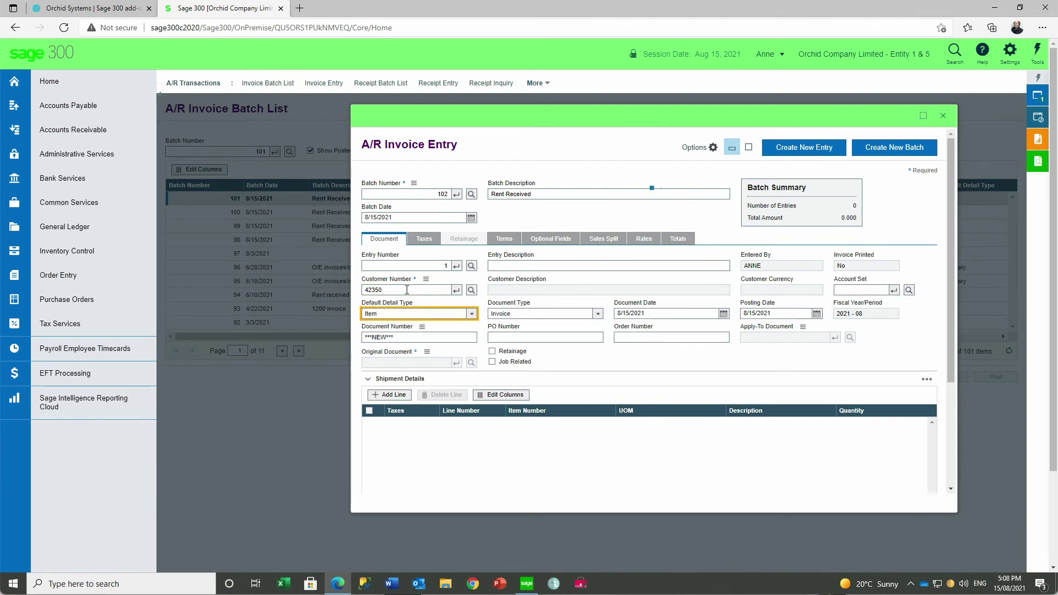
{"action": "left_click", "coordinate": [510, 266]}
{"action": "type", "text": "rent received for ent"}
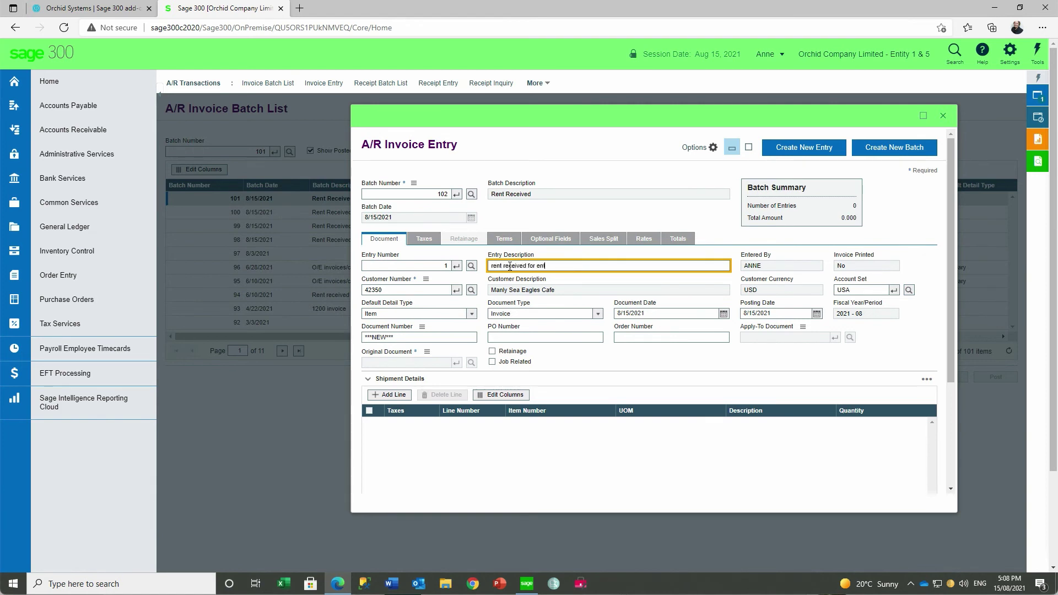
{"action": "type", "text": "ity 1 and 2"}
{"action": "key", "text": "Tab"}
{"action": "left_click", "coordinate": [475, 316]}
{"action": "left_click", "coordinate": [431, 339]}
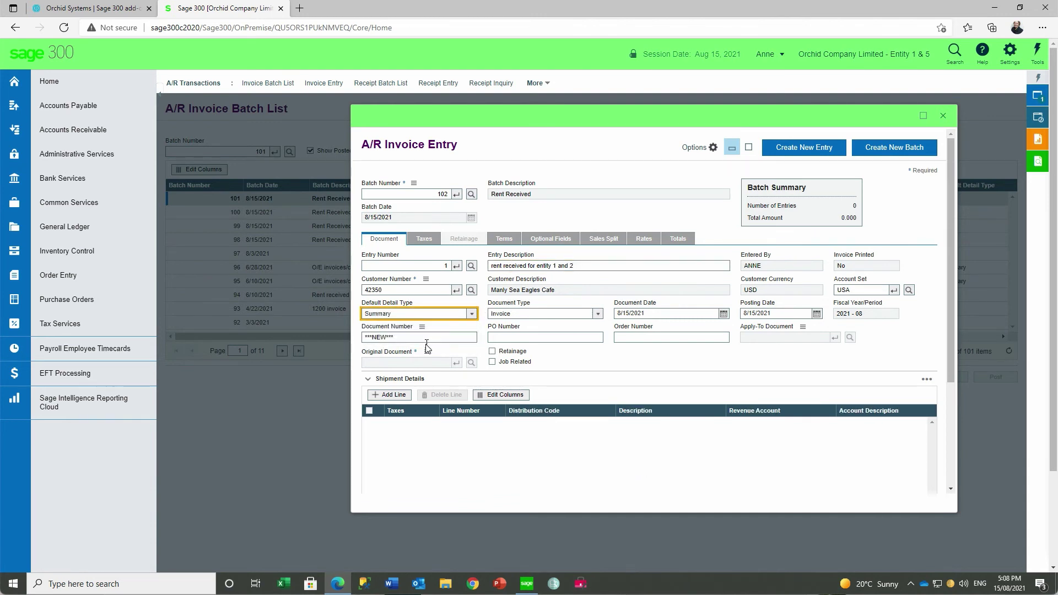
- Add a detail line with distribution code RENT1 and an amount of 1200
{"action": "left_click", "coordinate": [386, 395]}
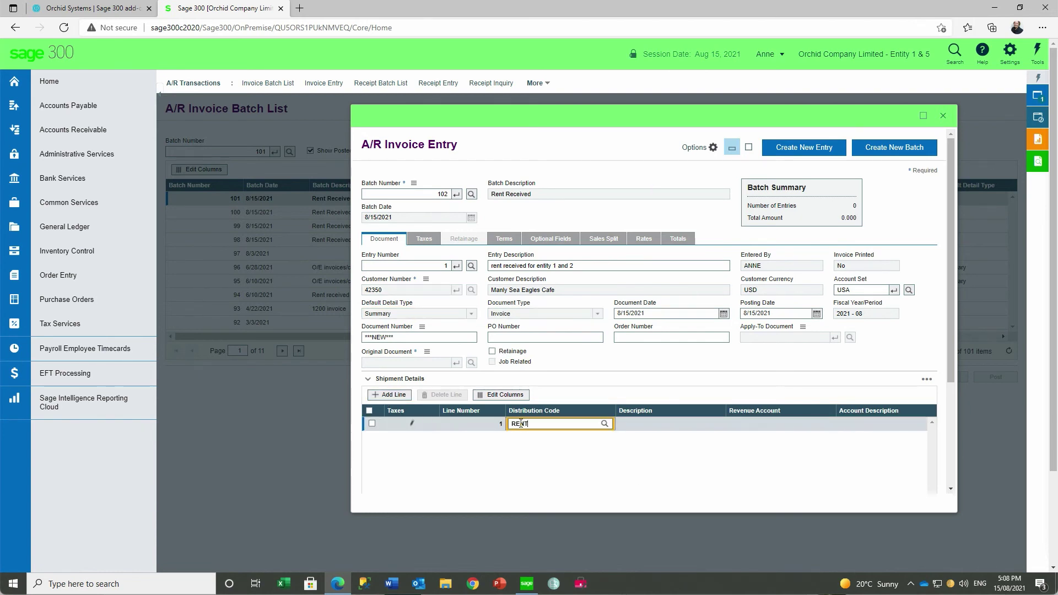
{"action": "key", "text": "Tab"}
{"action": "key", "text": "Tab"}
{"action": "key", "text": "Tab"}
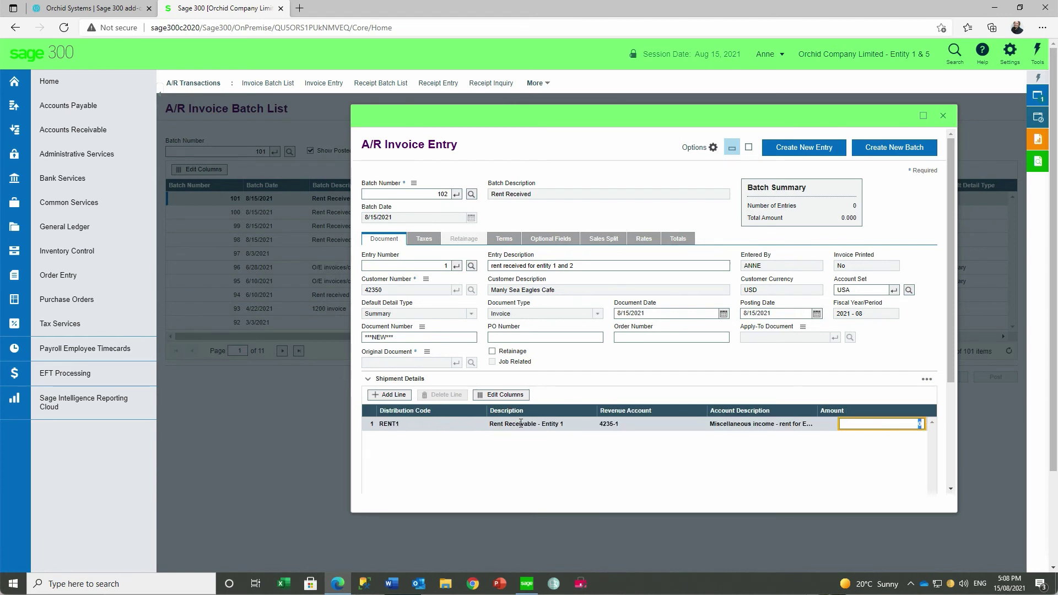
{"action": "type", "text": "1200"}
{"action": "key", "text": "Tab"}
- Add a second detail line with distribution code RENT2 and an amount of 800
{"action": "left_click", "coordinate": [394, 395]}
{"action": "type", "text": "RE"}
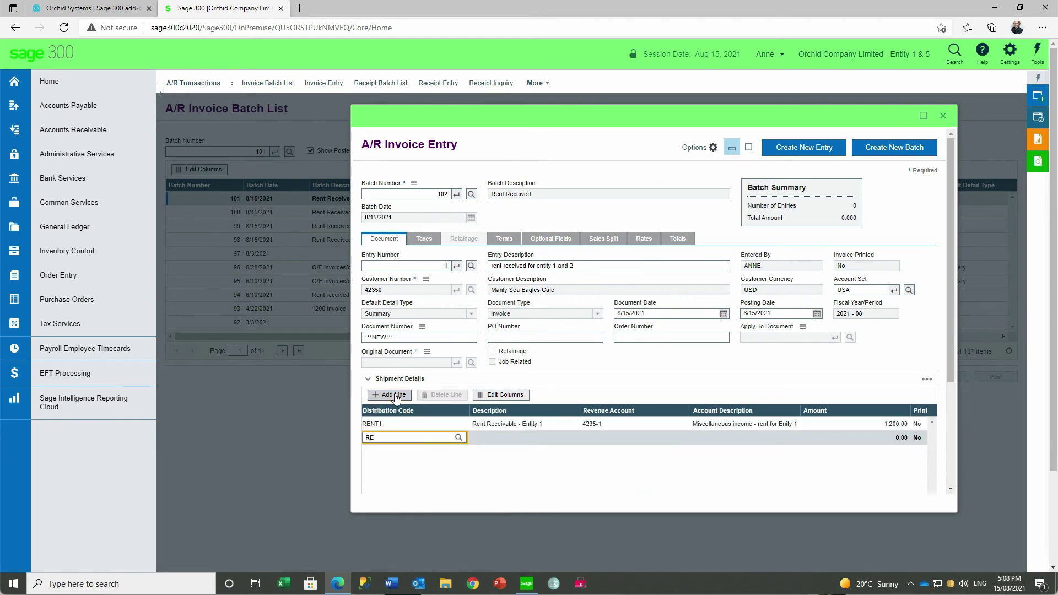
{"action": "type", "text": "NT2"}
{"action": "key", "text": "Tab"}
{"action": "key", "text": "Tab"}
{"action": "key", "text": "Tab"}
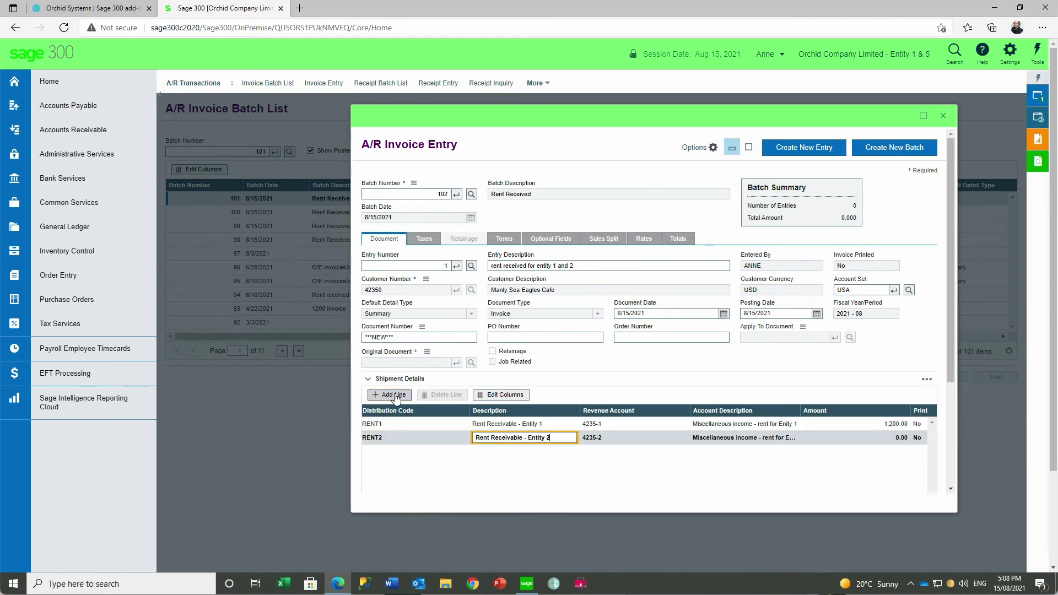
{"action": "type", "text": "8"}
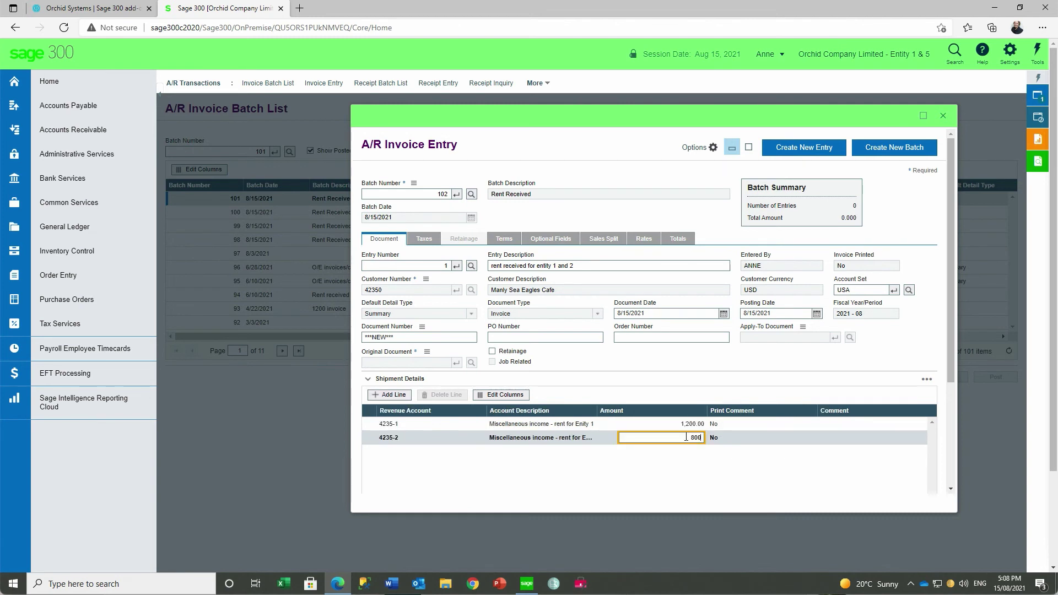
{"action": "key", "text": "Tab"}
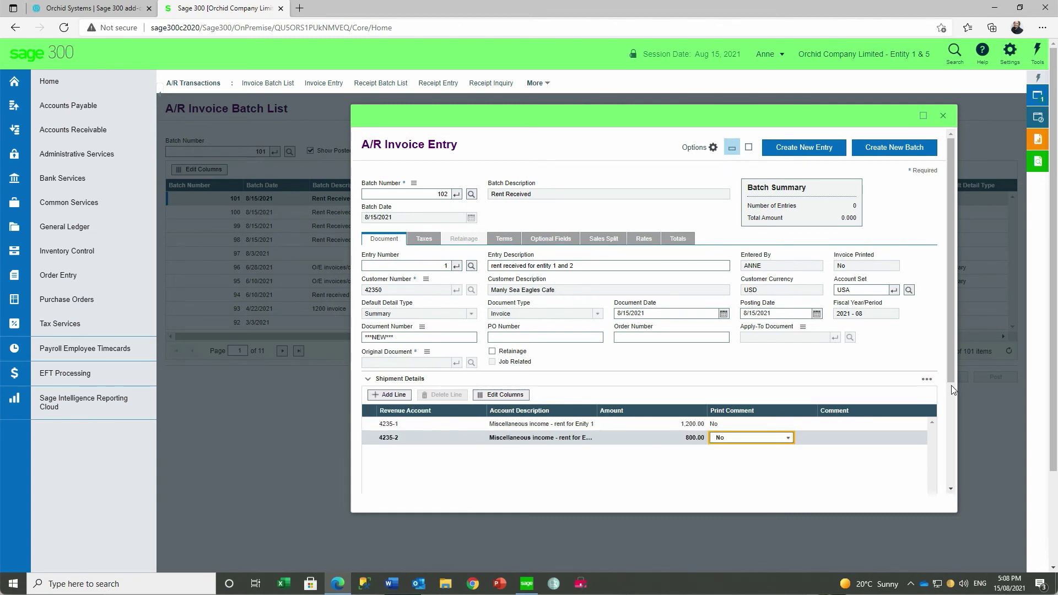
- Maximize the A/R Invoice Entry window, save the invoice, and close the entry screen
{"action": "left_click", "coordinate": [923, 116]}
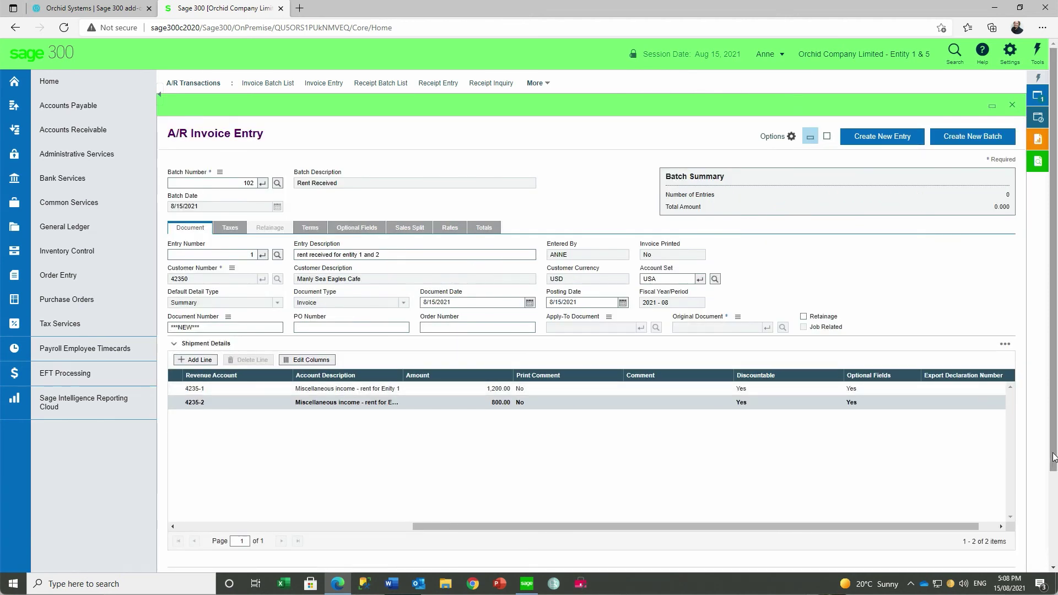
{"action": "left_click_drag", "start_coordinate": [1049, 458], "coordinate": [1049, 531]}
{"action": "left_click", "coordinate": [992, 496]}
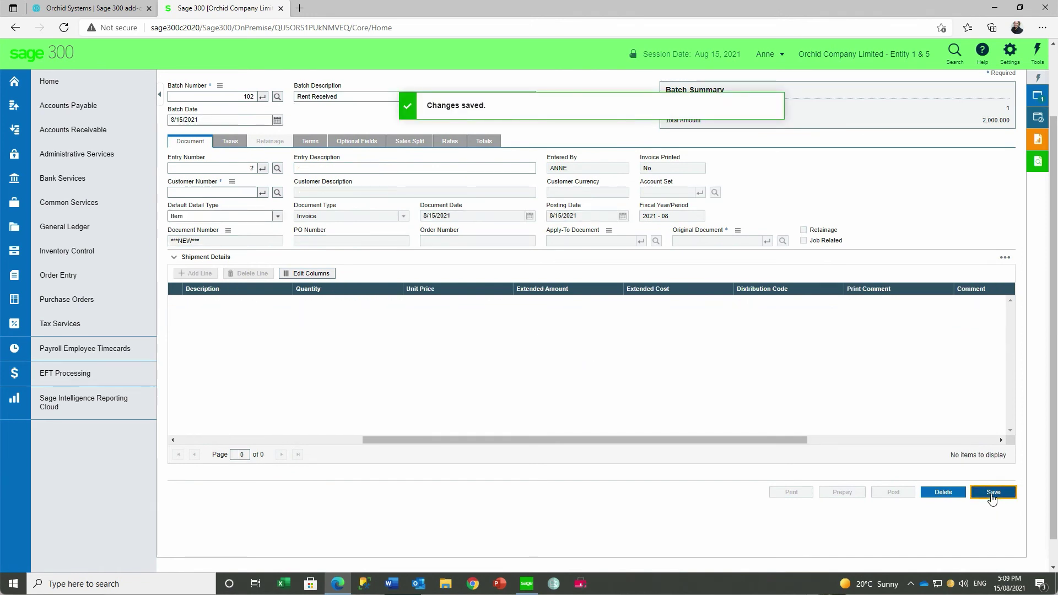
{"action": "scroll", "coordinate": [992, 498], "scroll_direction": "up", "scroll_amount": 2}
{"action": "left_click", "coordinate": [1014, 109]}
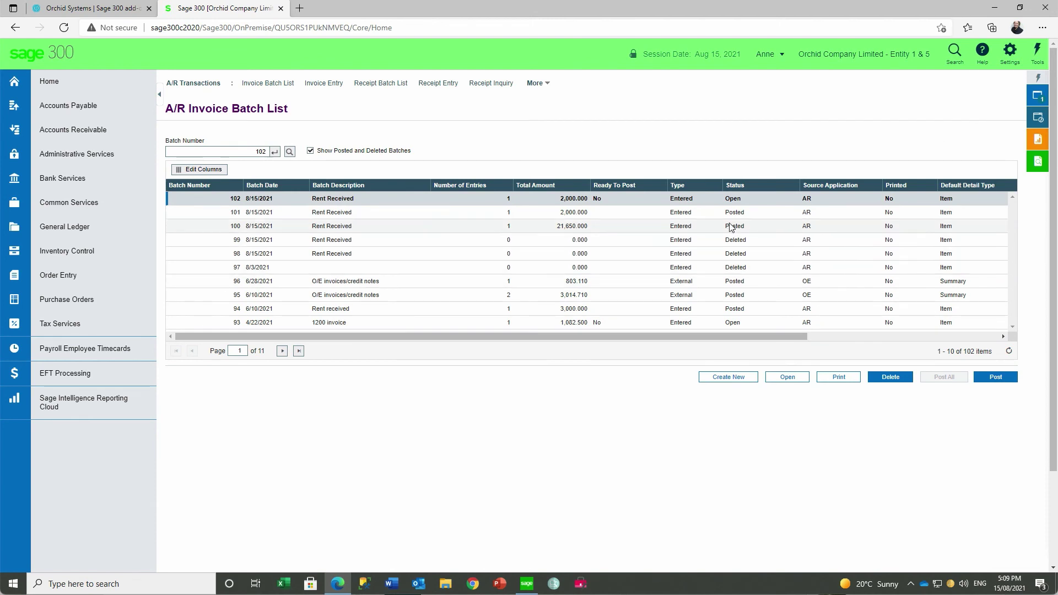
- Post A/R invoice batch 102 from the batch list and dismiss the posting messages
{"action": "left_click", "coordinate": [598, 199]}
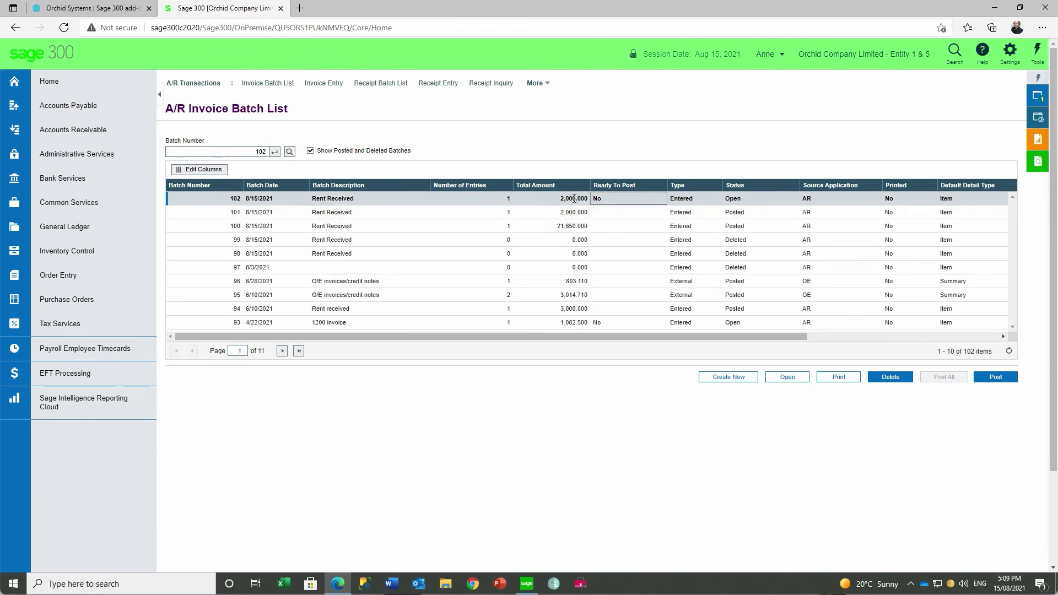
{"action": "left_click", "coordinate": [996, 378]}
{"action": "left_click", "coordinate": [696, 239]}
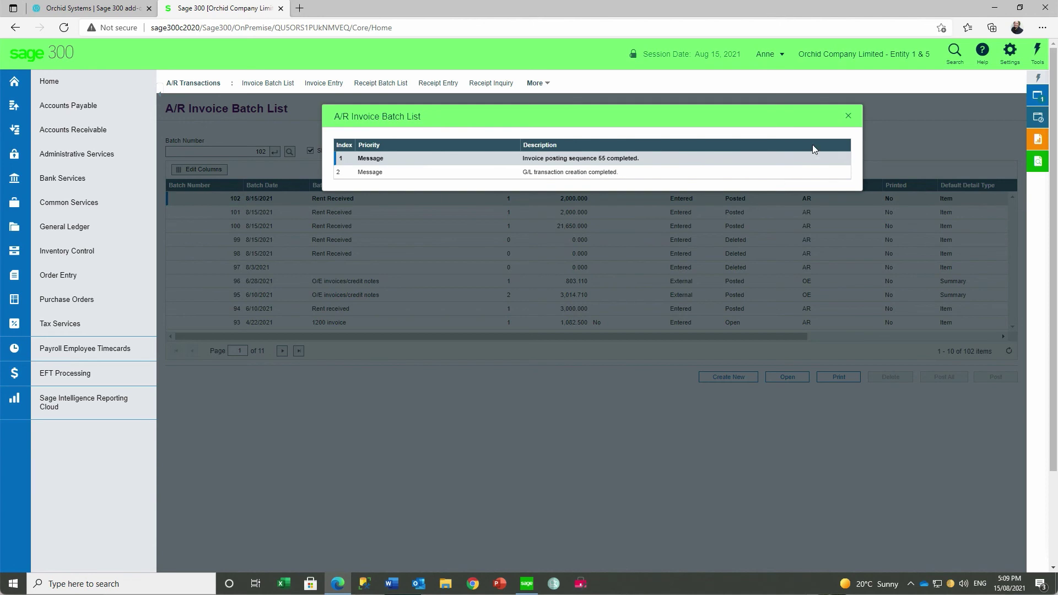
{"action": "left_click", "coordinate": [848, 117]}
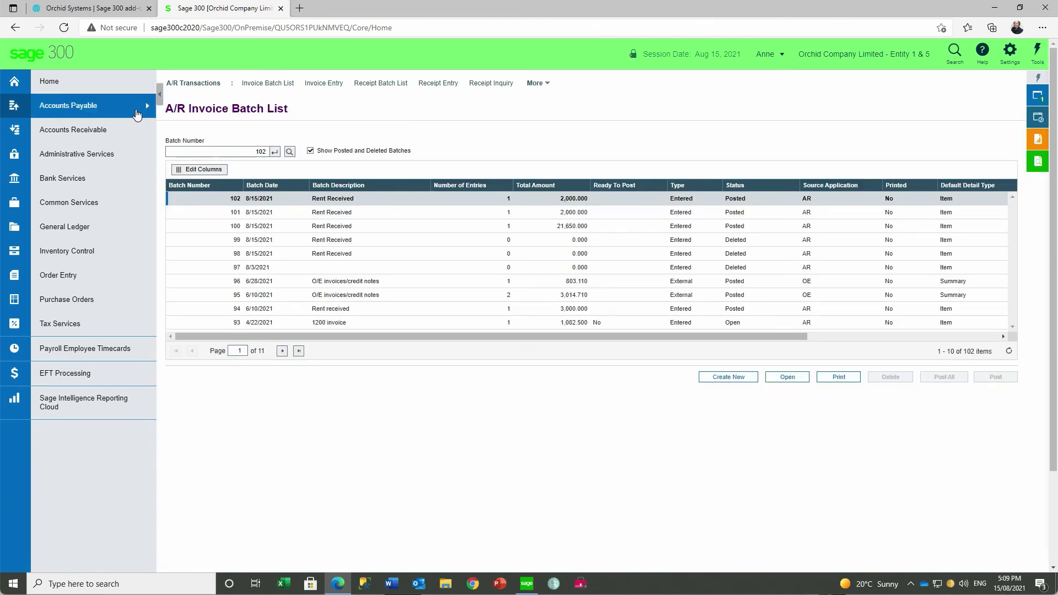
- Bring up the G/L Batch List and open batch 000484 in a maximized G/L Journal Entry window
{"action": "left_click", "coordinate": [57, 229]}
{"action": "mouse_move", "coordinate": [215, 115]}
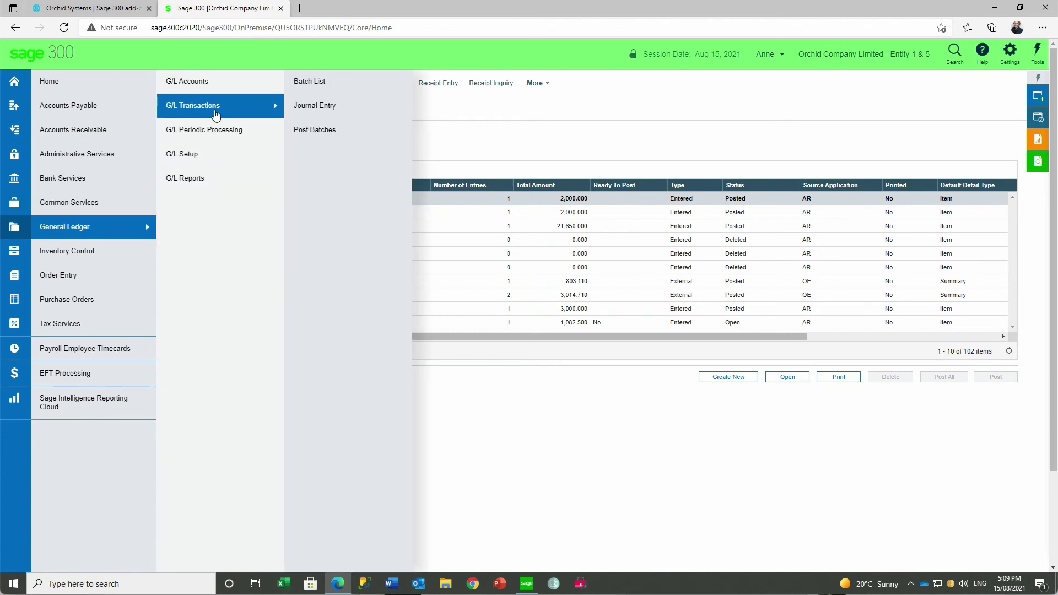
{"action": "left_click", "coordinate": [310, 82]}
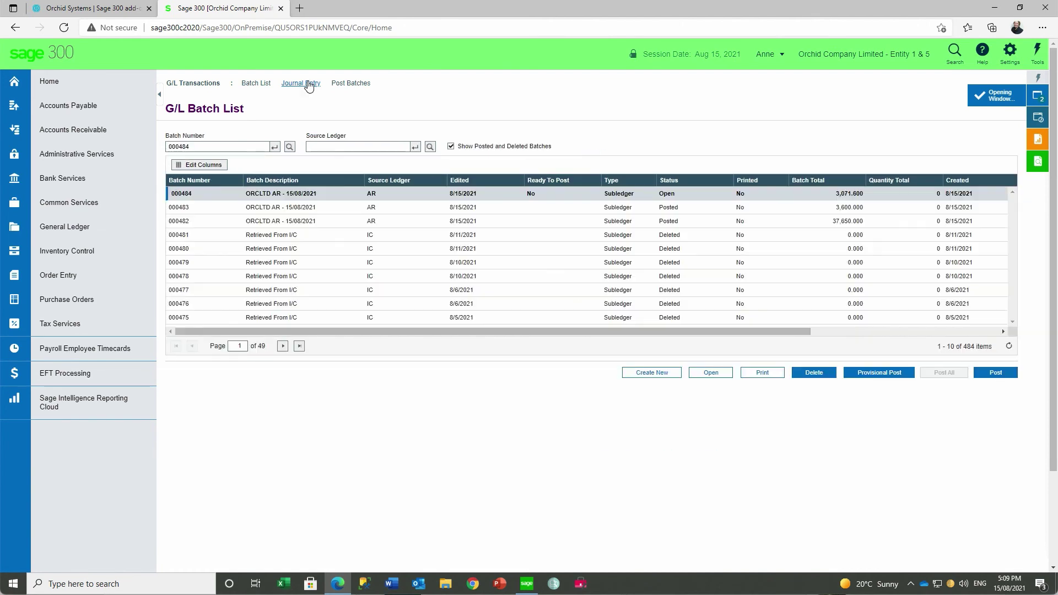
{"action": "left_click", "coordinate": [308, 194]}
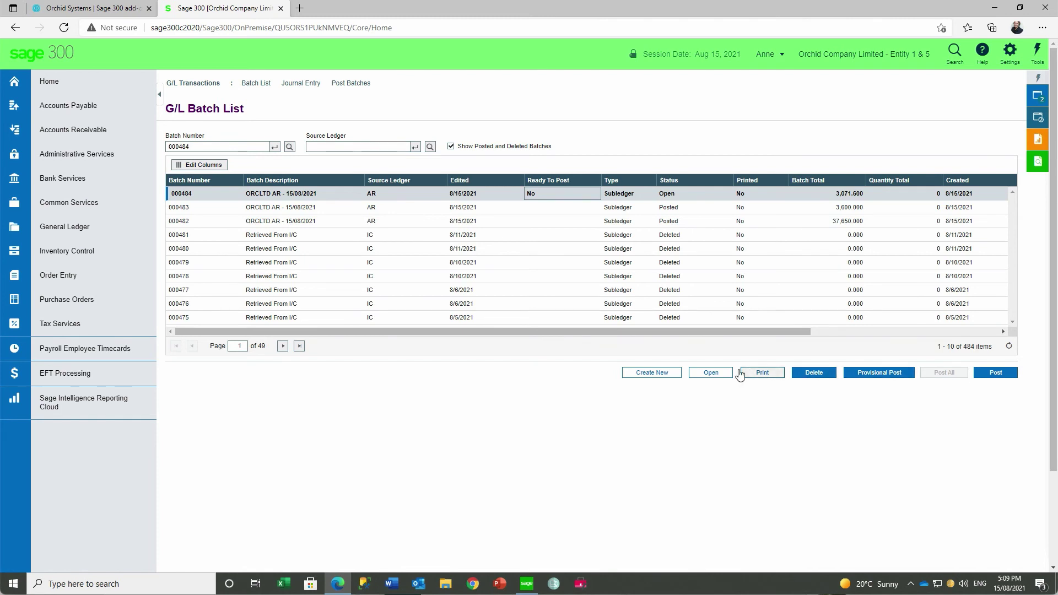
{"action": "left_click", "coordinate": [711, 372]}
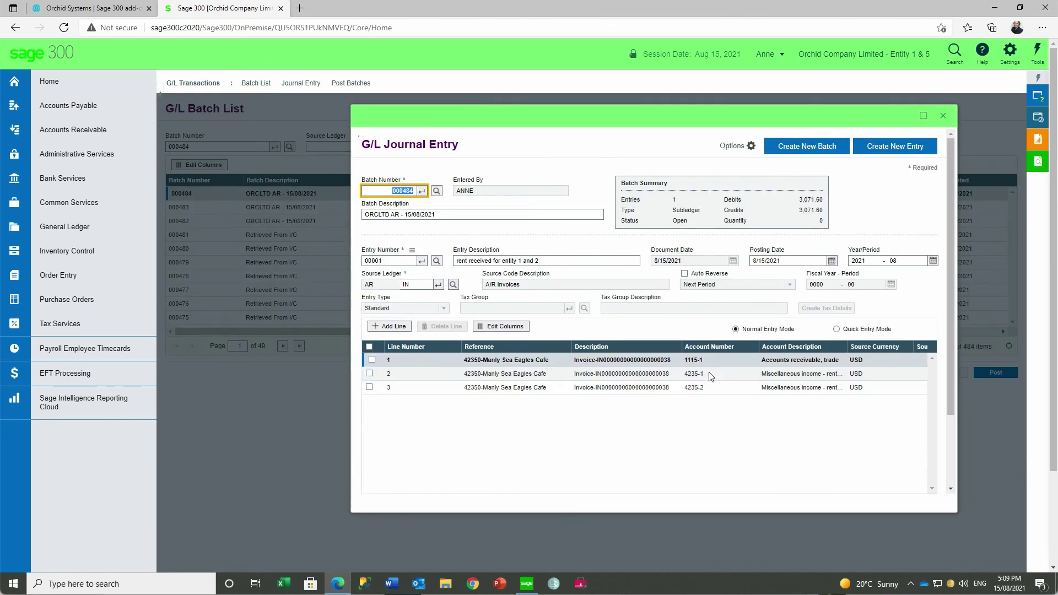
{"action": "left_click", "coordinate": [923, 116]}
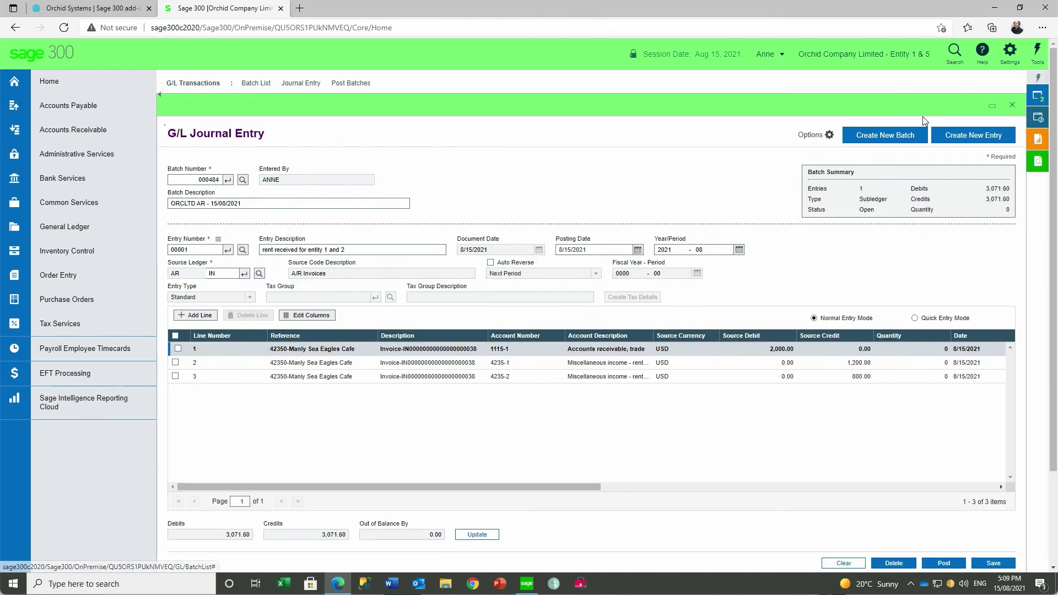
- Check the source debit of the accounts receivable line, then post the G/L batch despite it not being set Ready To Post
{"action": "left_click", "coordinate": [759, 349]}
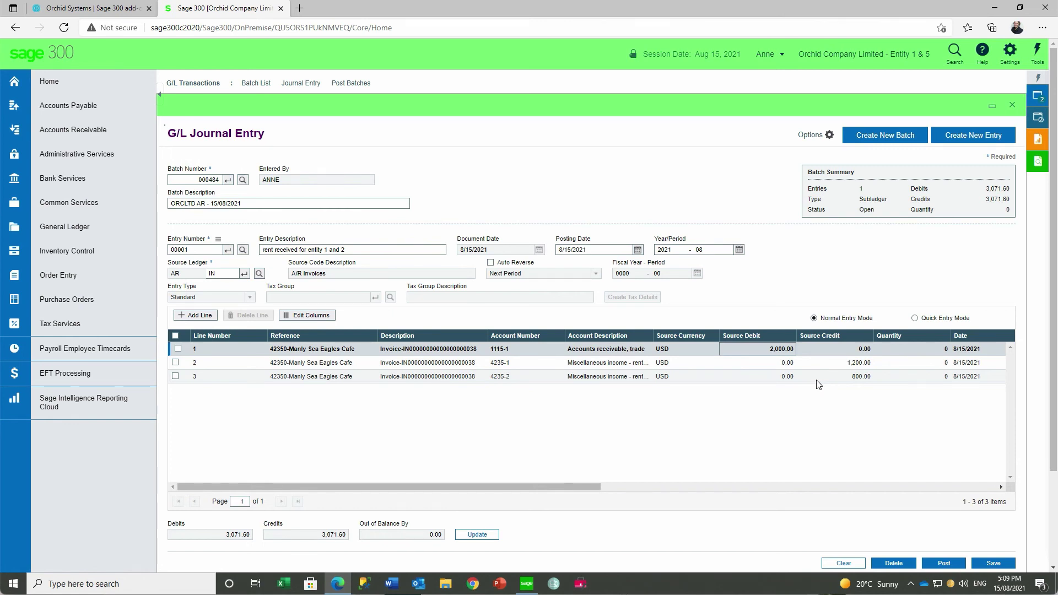
{"action": "left_click", "coordinate": [941, 564]}
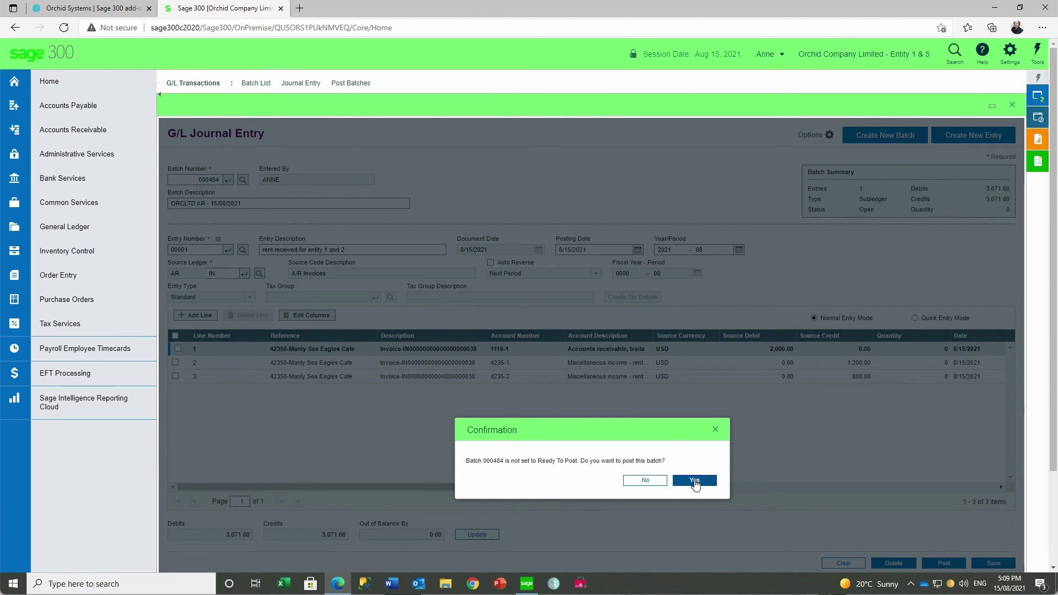
{"action": "left_click", "coordinate": [694, 480]}
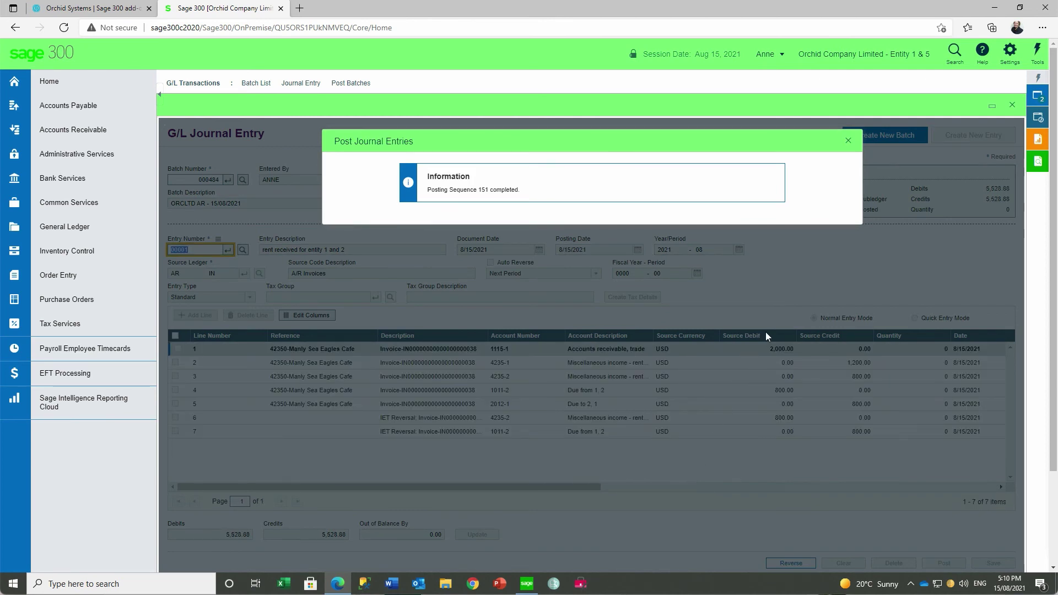
{"action": "left_click", "coordinate": [846, 138]}
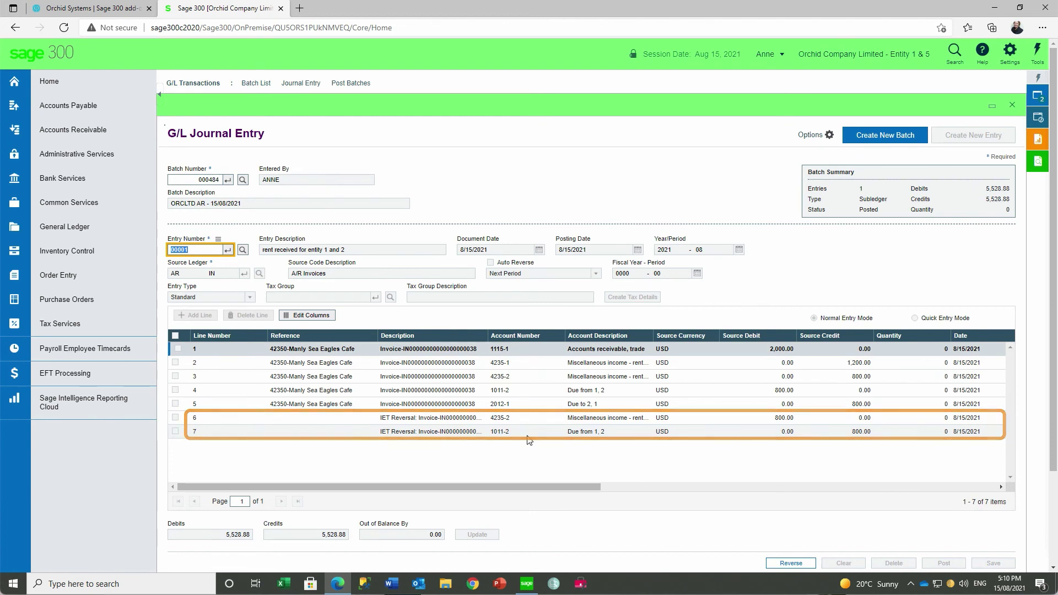
- Close the posted journal entry and sign out of Orchid Company Limited - Entity 1 & 5
{"action": "left_click", "coordinate": [1012, 106]}
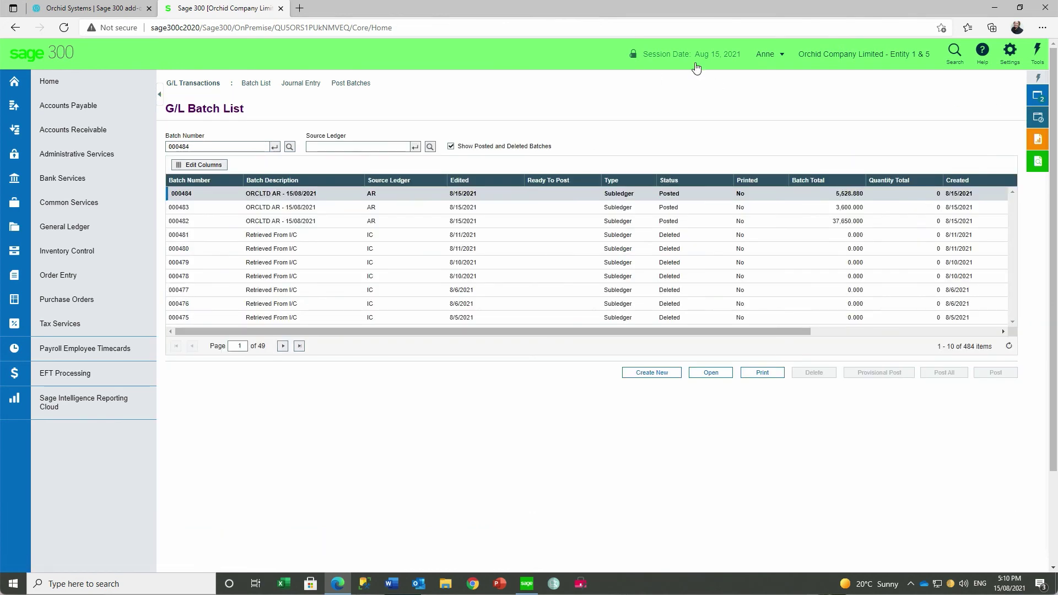
{"action": "left_click", "coordinate": [785, 60]}
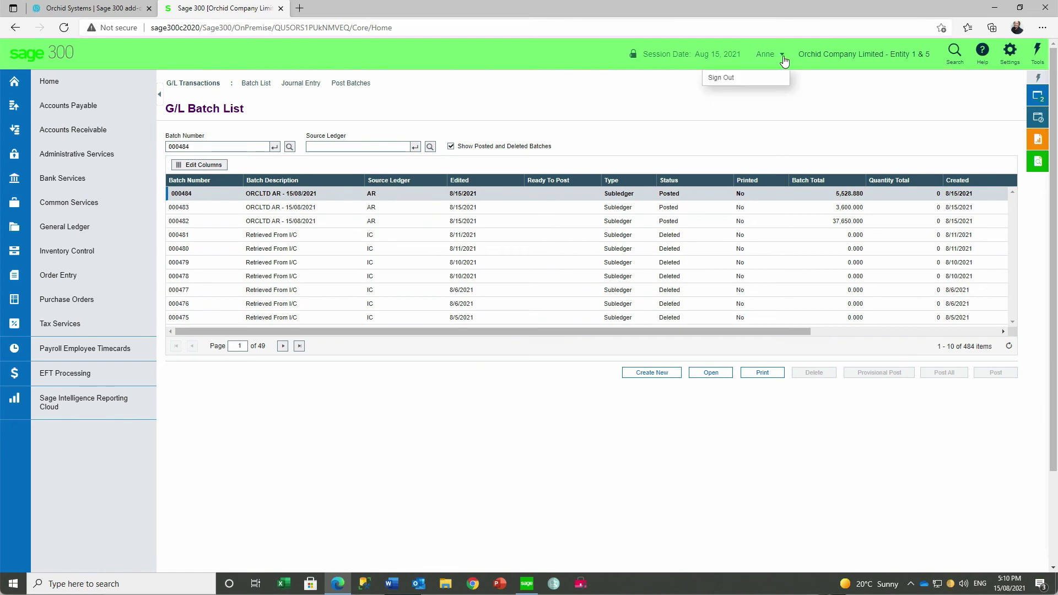
{"action": "left_click", "coordinate": [723, 78]}
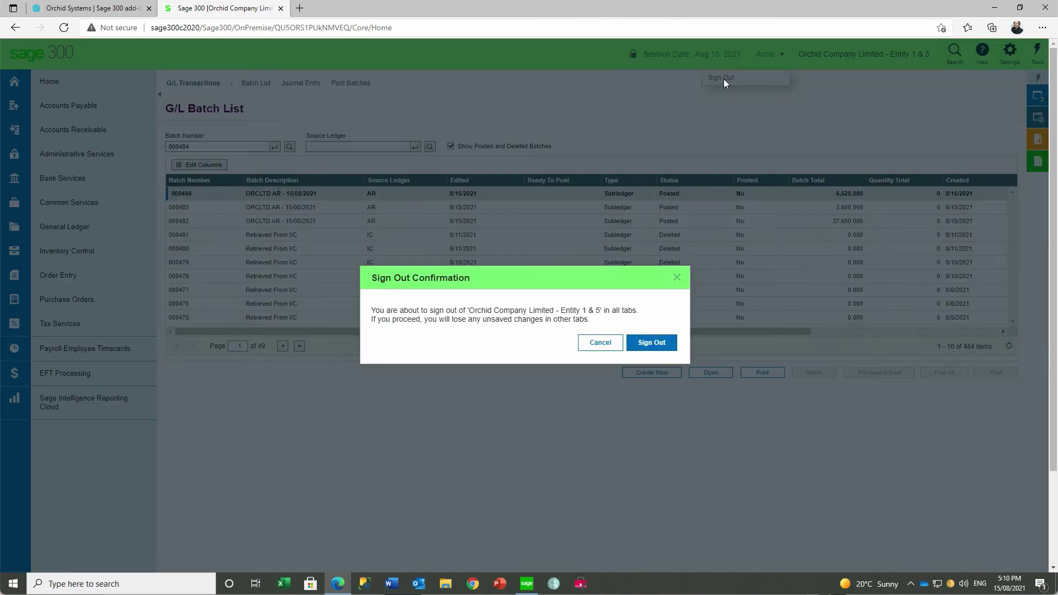
{"action": "left_click", "coordinate": [652, 343]}
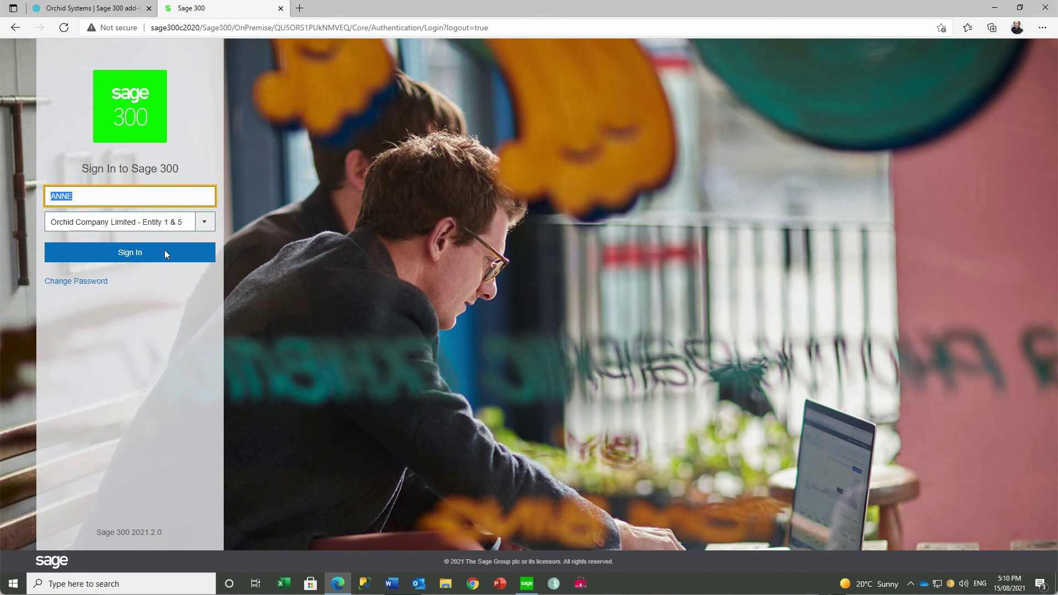
- Sign in to the company Orchid Inc. Entity 2 - Property II
{"action": "left_click", "coordinate": [209, 223]}
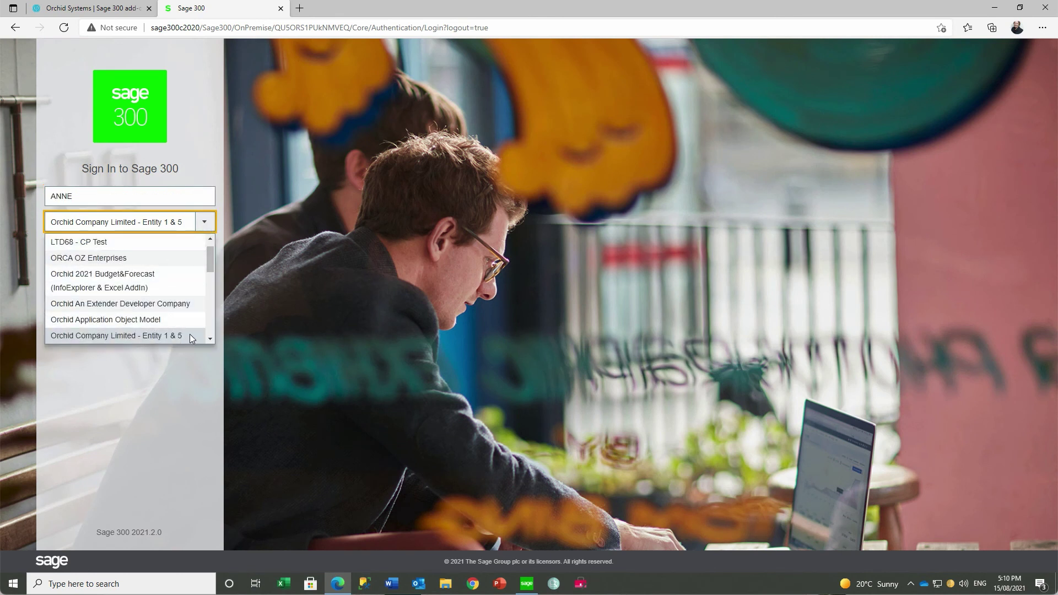
{"action": "left_click", "coordinate": [210, 340]}
{"action": "left_click", "coordinate": [210, 340]}
{"action": "left_click", "coordinate": [210, 339]}
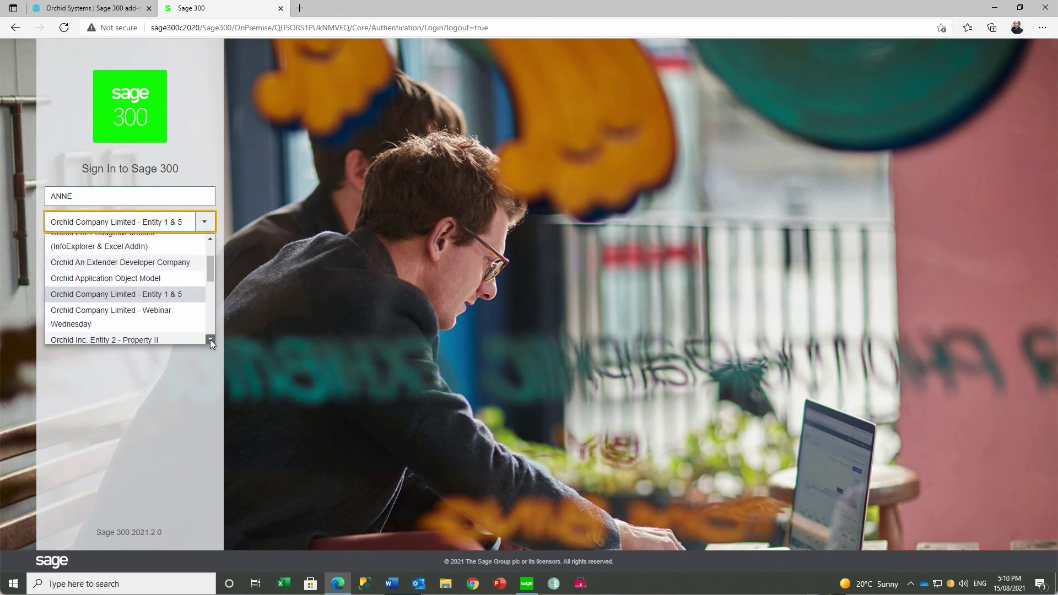
{"action": "left_click", "coordinate": [210, 340]}
{"action": "left_click", "coordinate": [153, 313]}
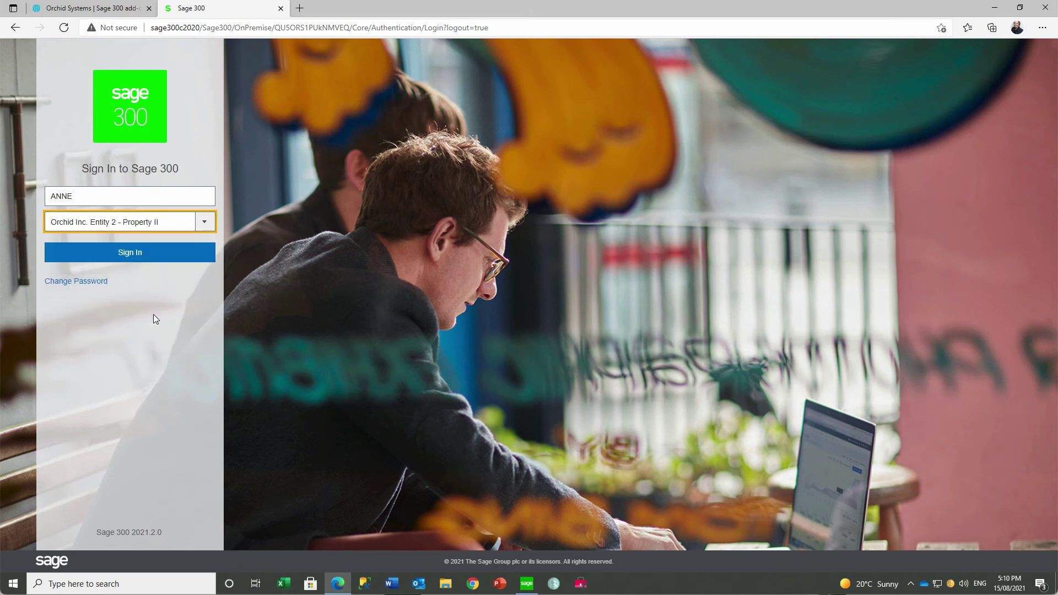
{"action": "left_click", "coordinate": [135, 257]}
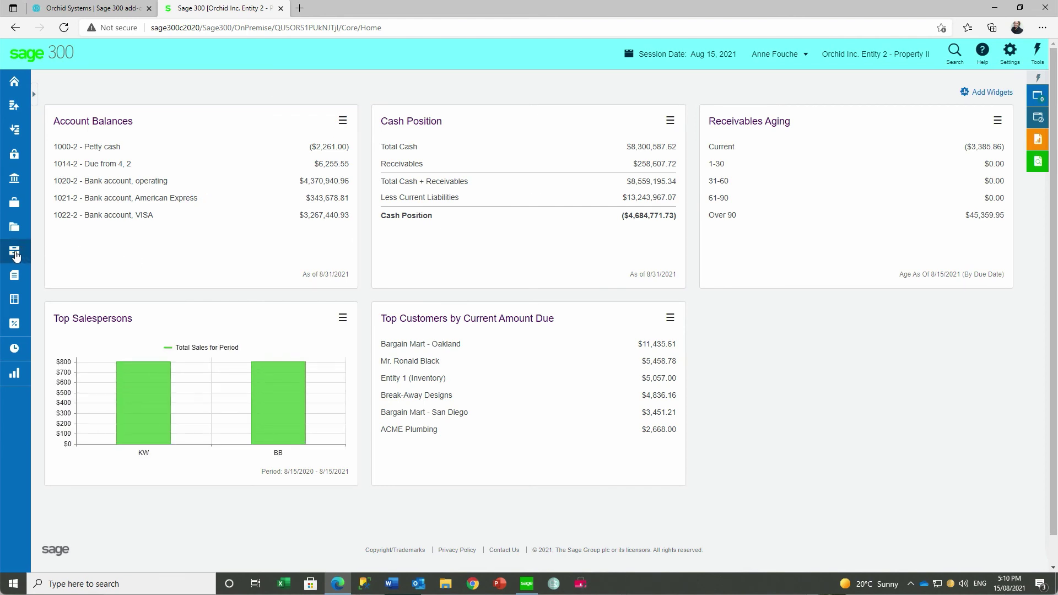
- Bring up the G/L Batch List in Entity 2 and open the journal entry of batch 000265, ORCLTD-151-IY
{"action": "left_click", "coordinate": [14, 227]}
{"action": "mouse_move", "coordinate": [133, 178]}
{"action": "mouse_move", "coordinate": [121, 107]}
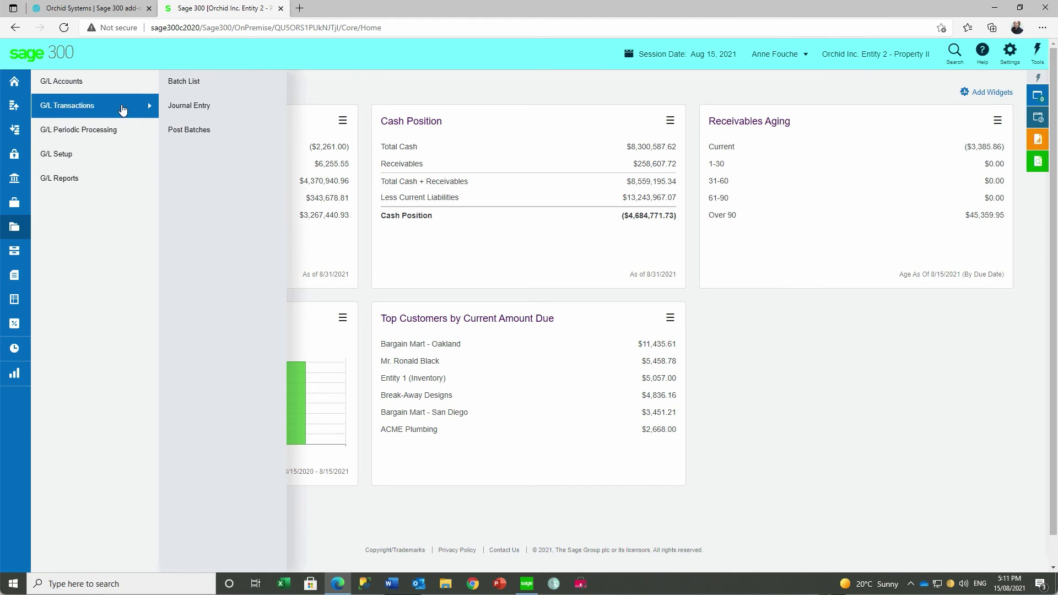
{"action": "left_click", "coordinate": [210, 81]}
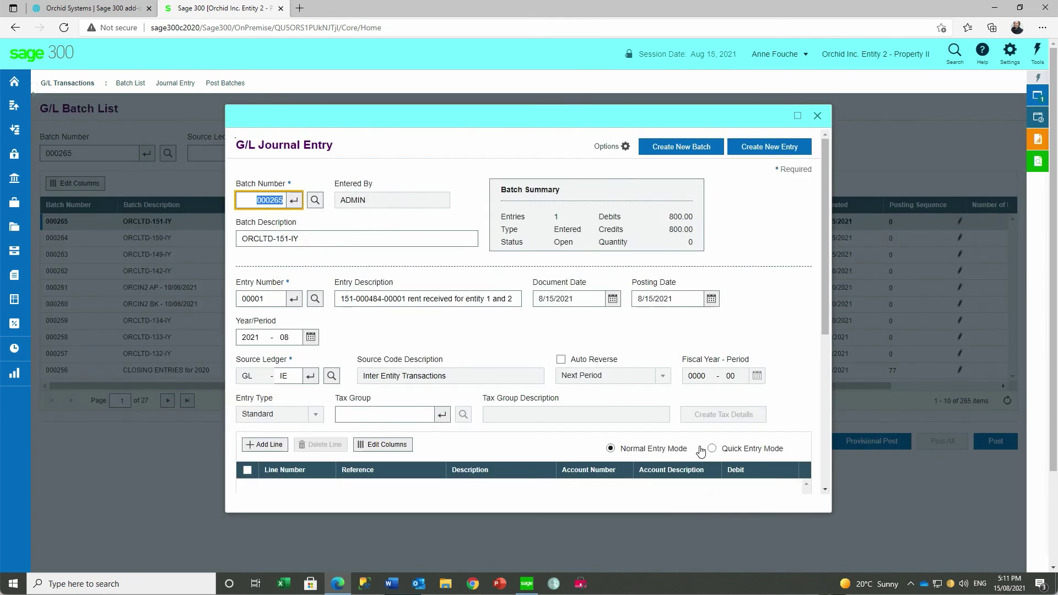
- Enlarge the journal entry of batch 000265 to full size and examine the accounts on its detail lines
{"action": "left_click", "coordinate": [797, 117]}
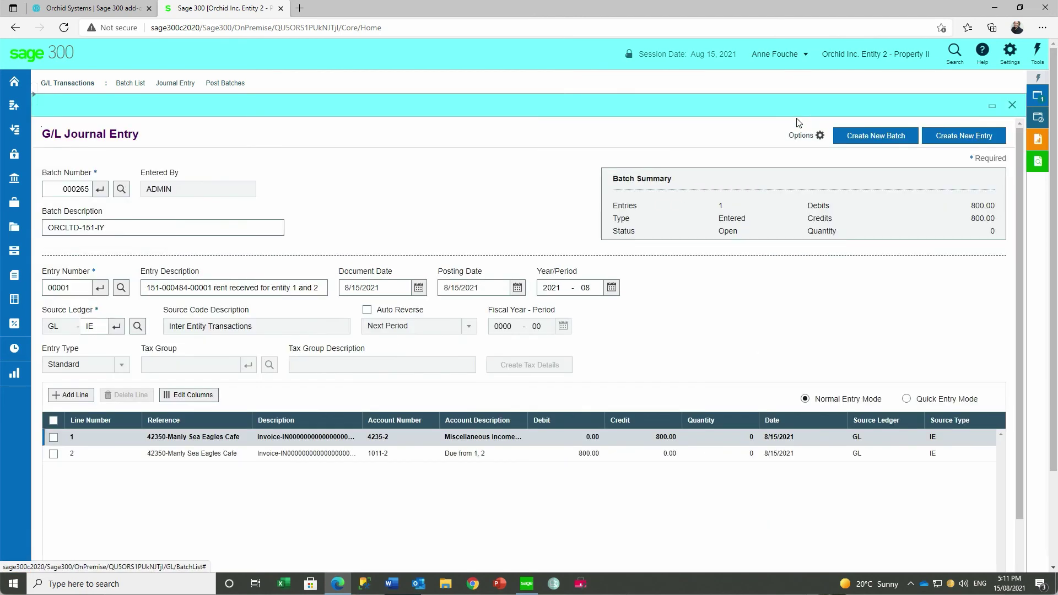
{"action": "left_click", "coordinate": [394, 442]}
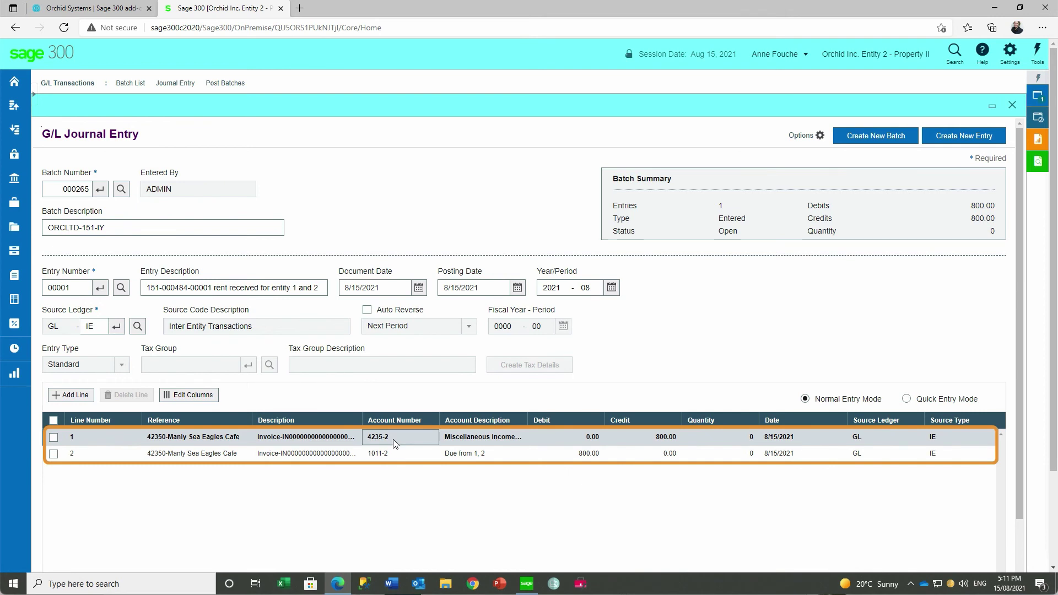
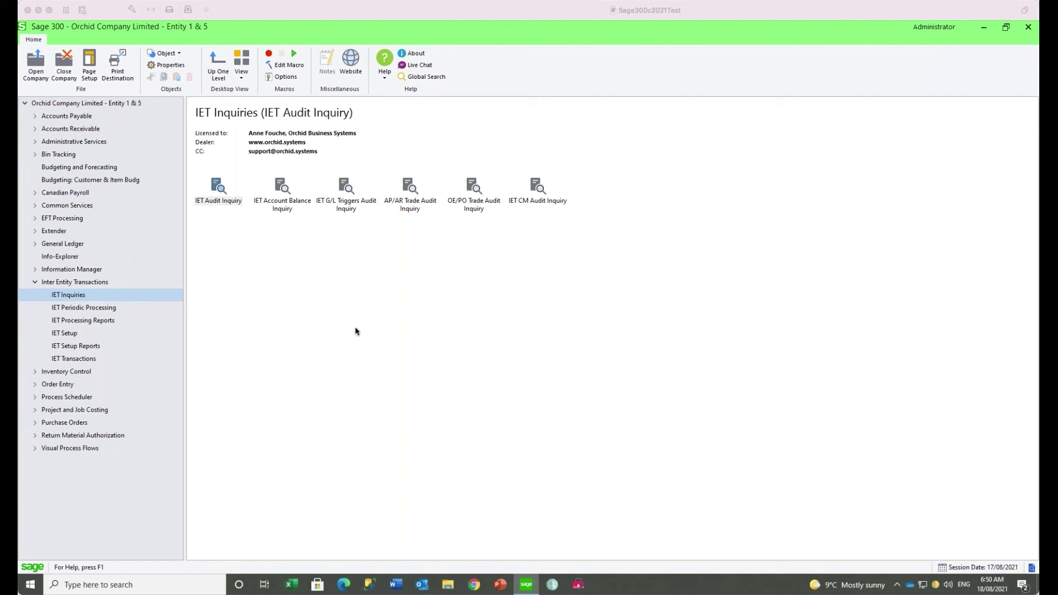
- In the Sage 300 desktop, look through the Inter Entity Transactions inquiries, periodic processing functions and processing reports
{"action": "left_click", "coordinate": [71, 298]}
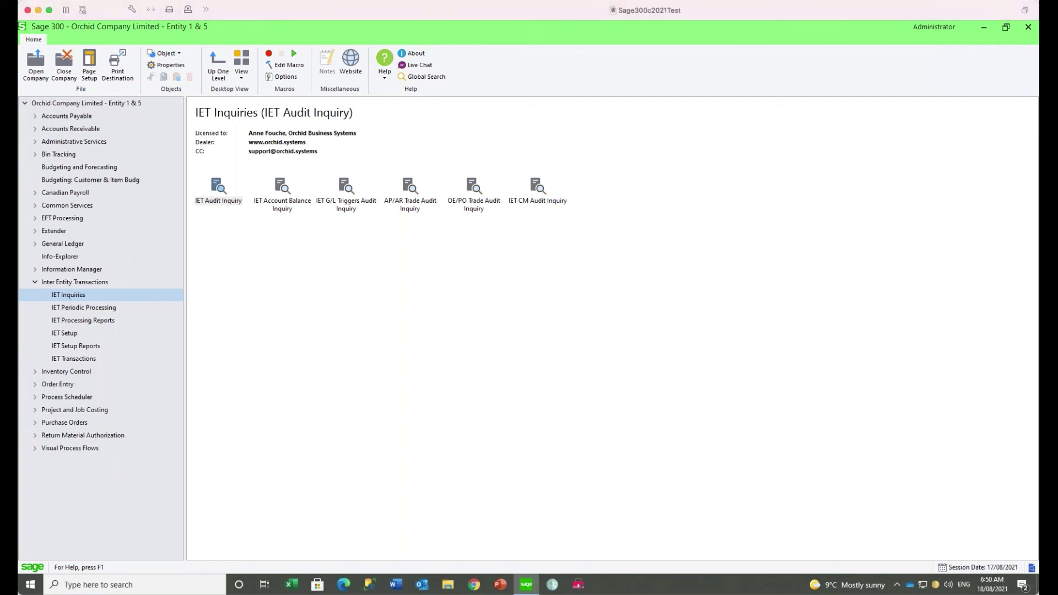
{"action": "left_click", "coordinate": [218, 202]}
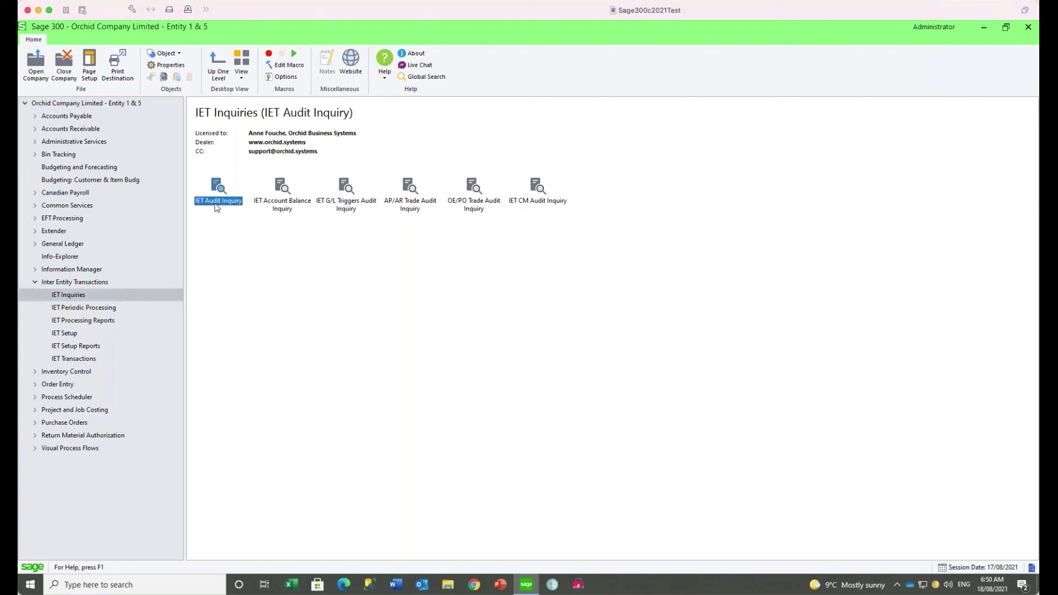
{"action": "left_click", "coordinate": [344, 205]}
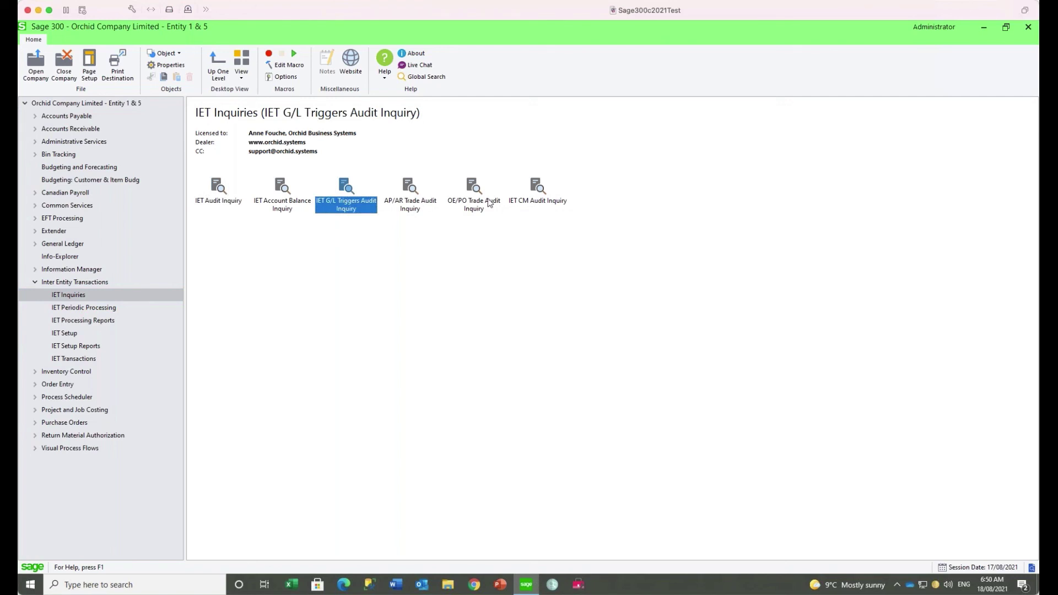
{"action": "left_click", "coordinate": [550, 203]}
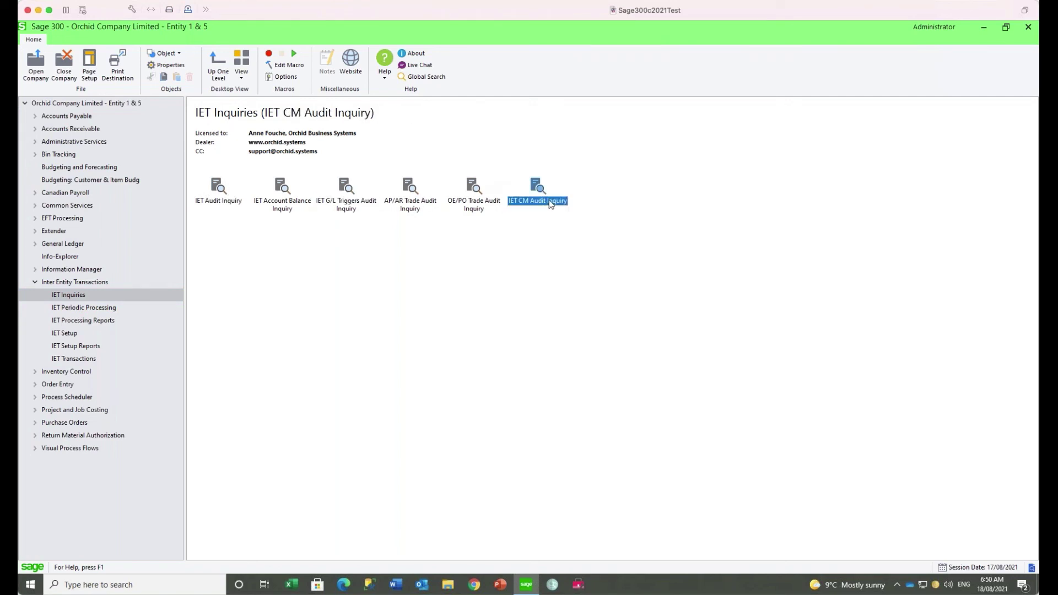
{"action": "left_click", "coordinate": [84, 309]}
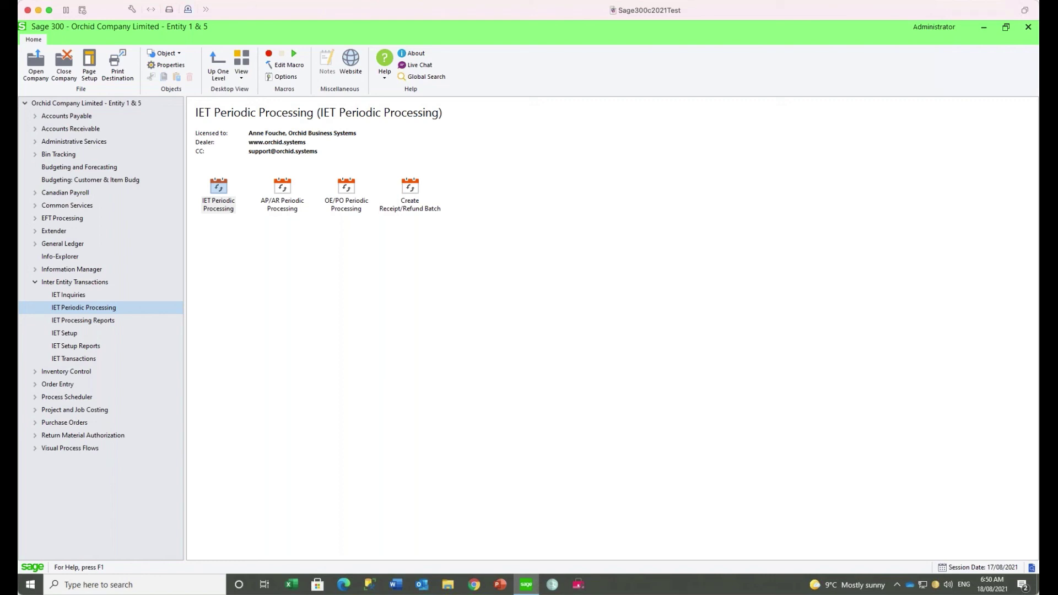
{"action": "left_click", "coordinate": [83, 321]}
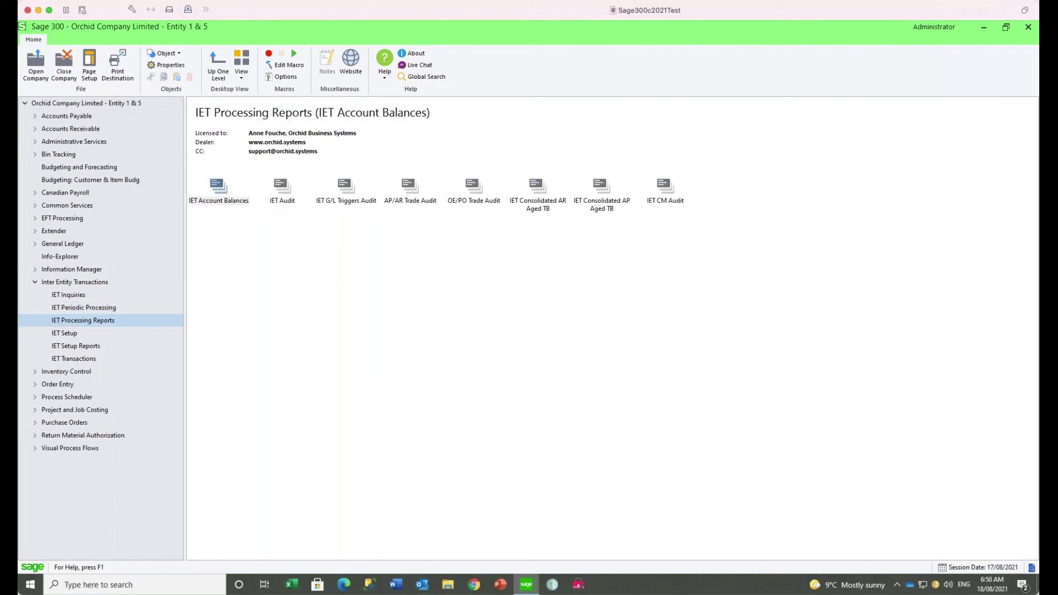
- From the IET Setup's Trade Options, open the O/E - P/O integration segment settings for the OE Order - PO Order document reference
{"action": "left_click", "coordinate": [70, 334]}
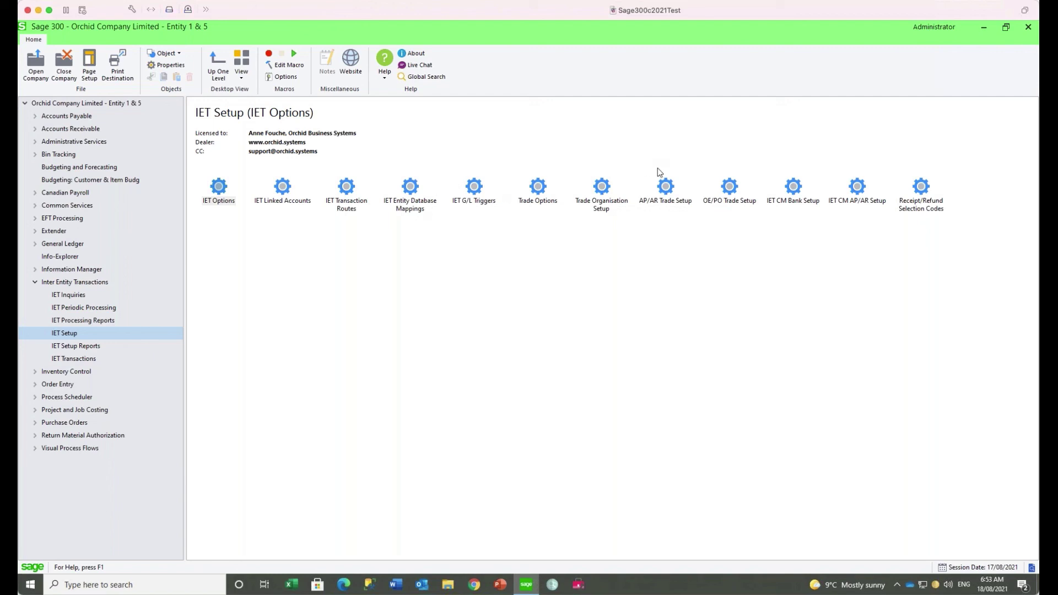
{"action": "double_click", "coordinate": [539, 190]}
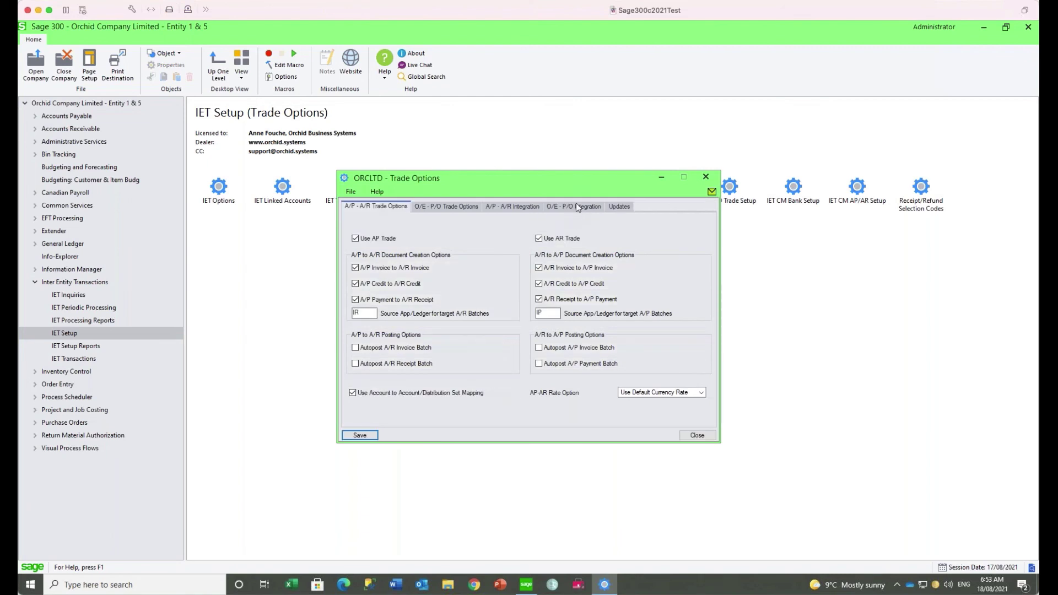
{"action": "left_click", "coordinate": [571, 210]}
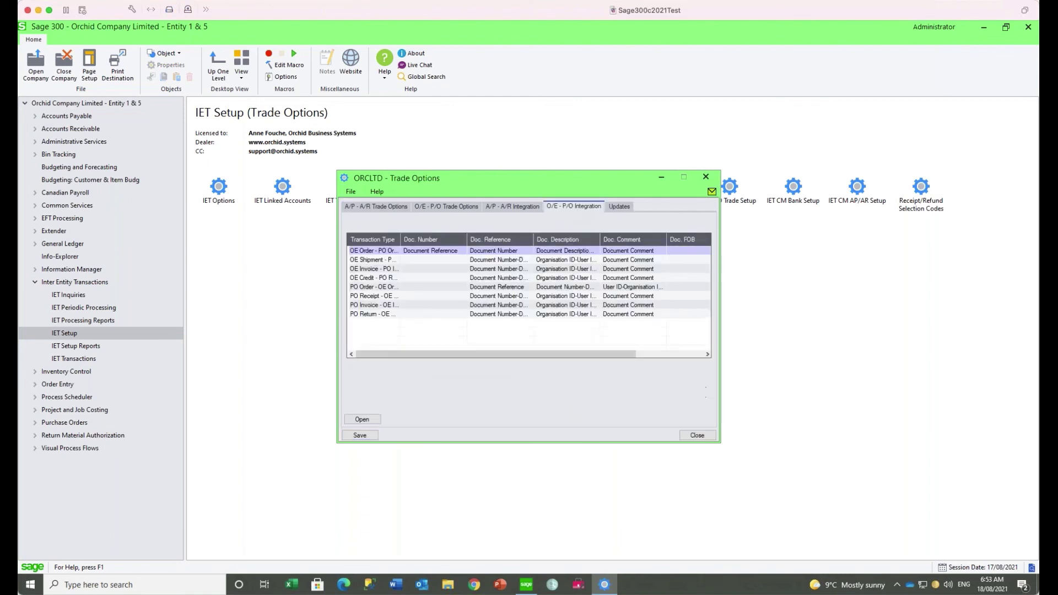
{"action": "left_click", "coordinate": [503, 252]}
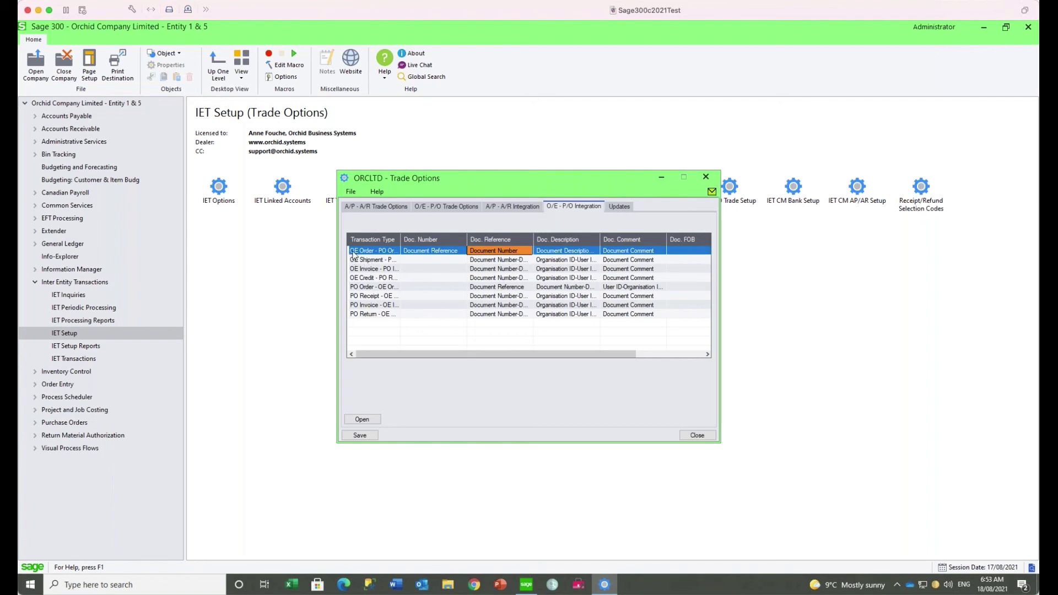
{"action": "left_click", "coordinate": [363, 420]}
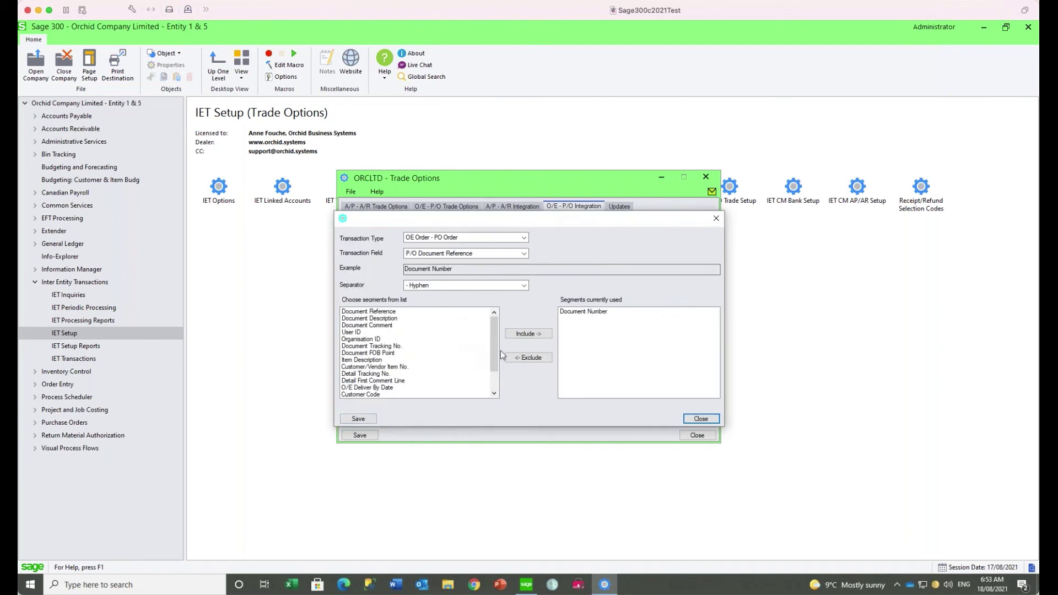
- Examine the available segments, such as Detail Tracking No. and Document Tracking No., and the list of P/O transaction fields
{"action": "left_click", "coordinate": [364, 375]}
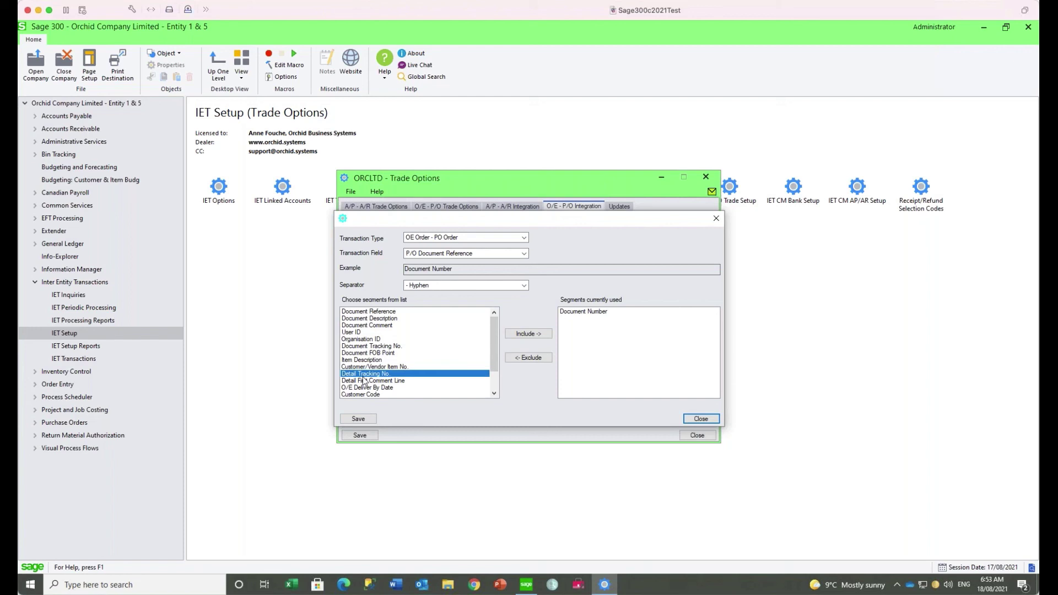
{"action": "left_click", "coordinate": [356, 346]}
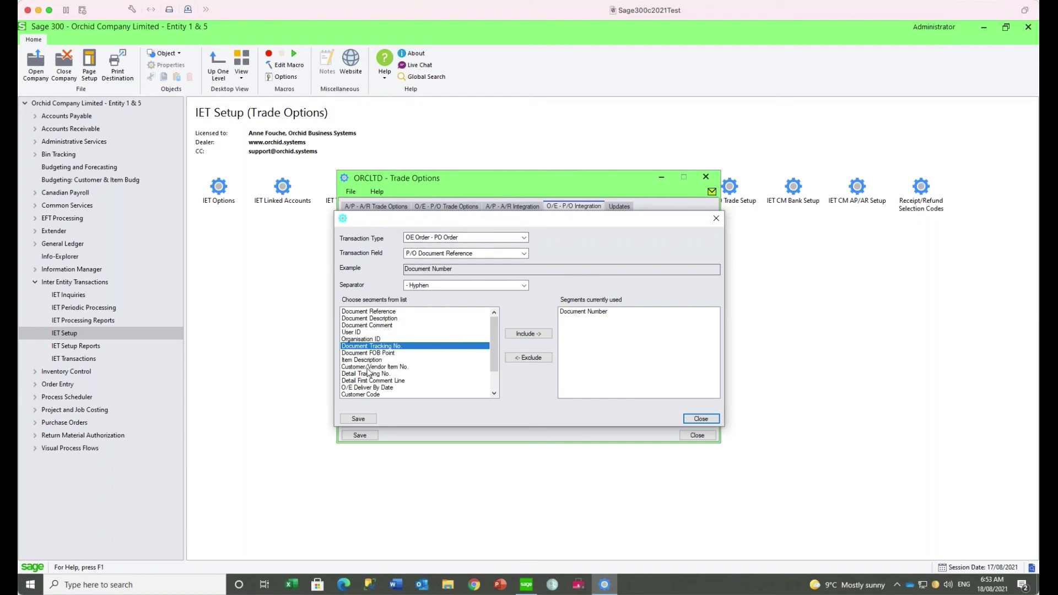
{"action": "left_click", "coordinate": [524, 254]}
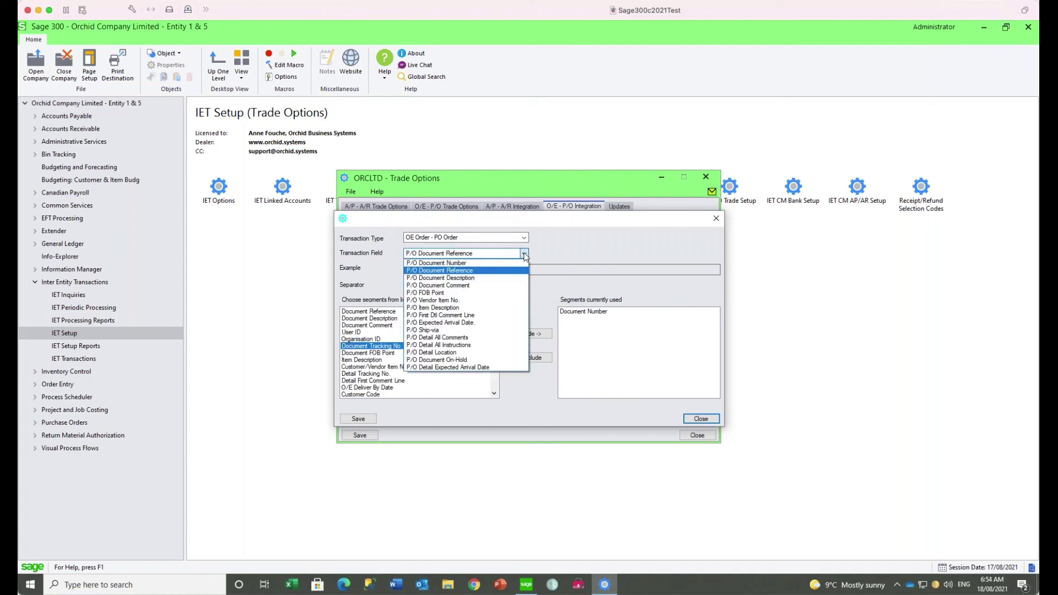